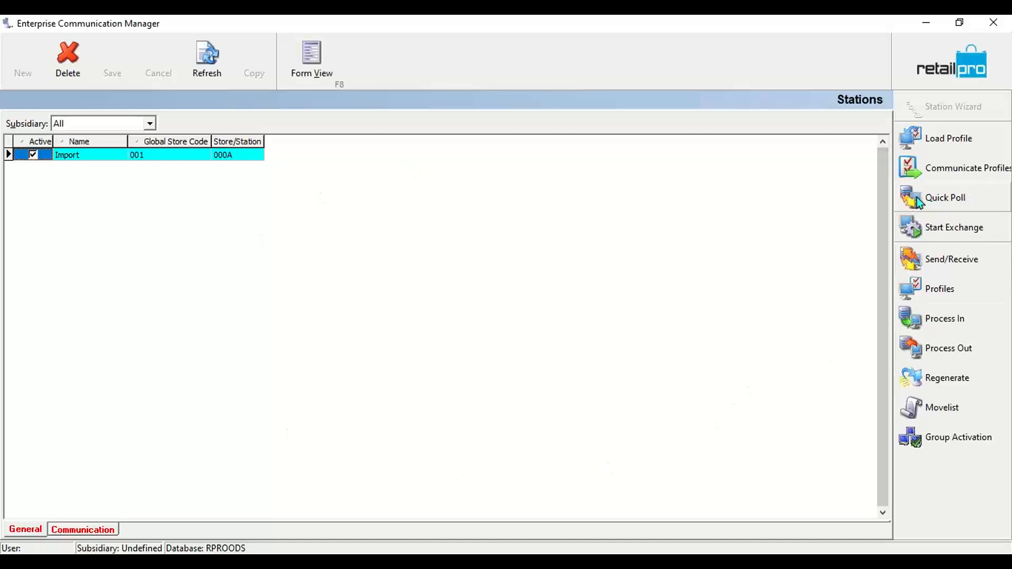
Check the Quick Poll order in the workstation preference rules, accept the preferences, and leave Enterprise Communication Manager.
left_click(946, 71)
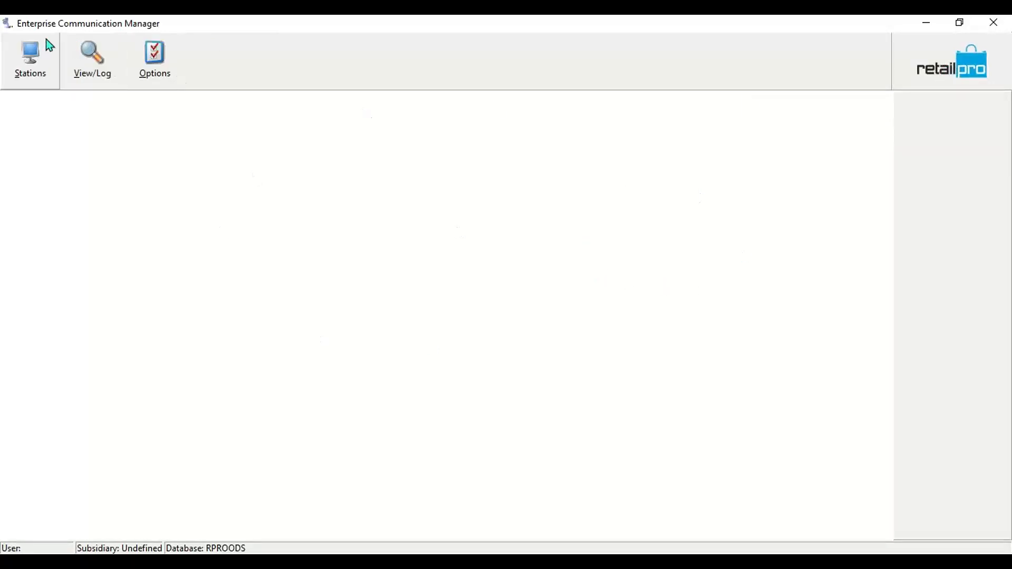
left_click(154, 58)
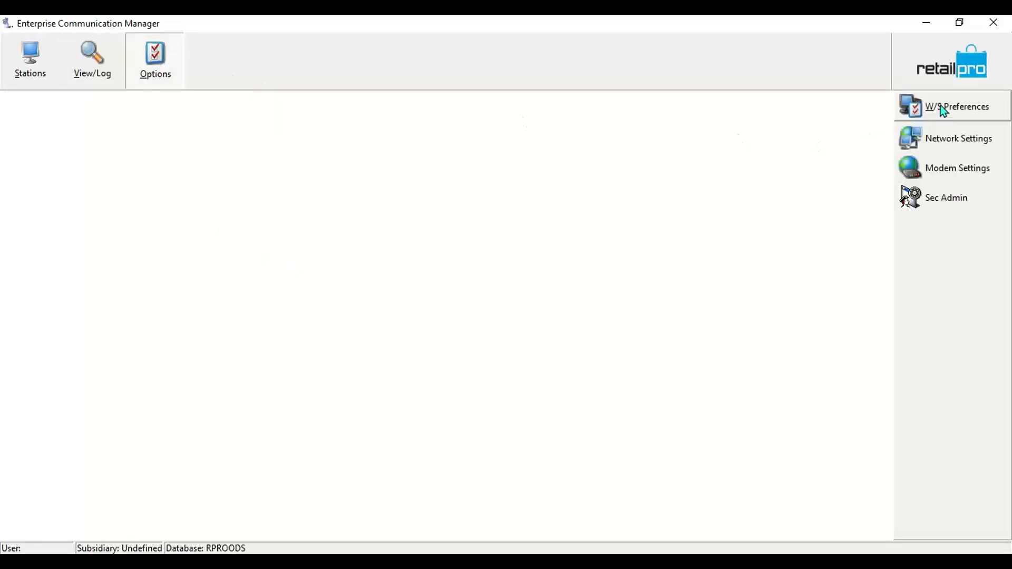
left_click(941, 107)
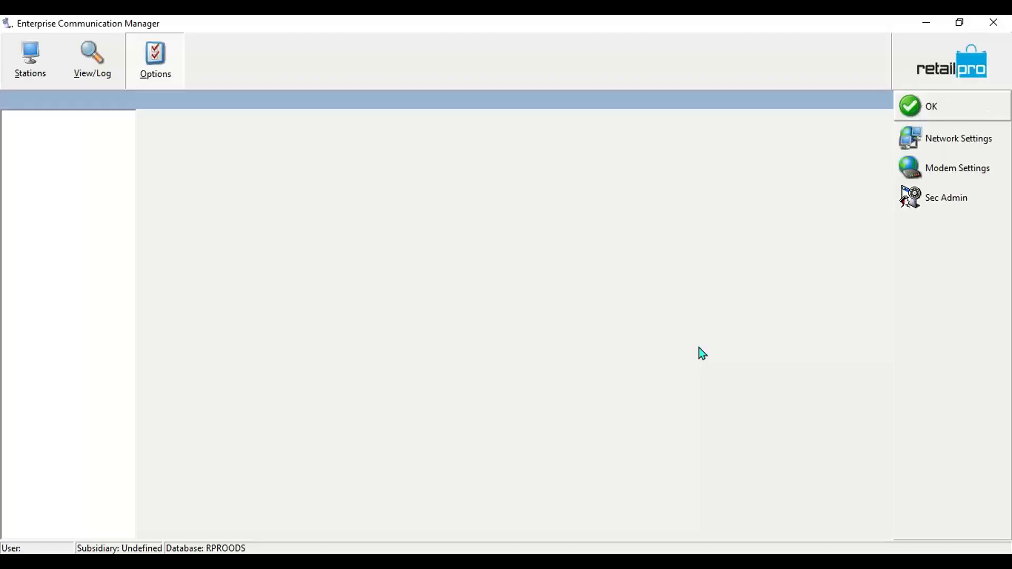
left_click(36, 131)
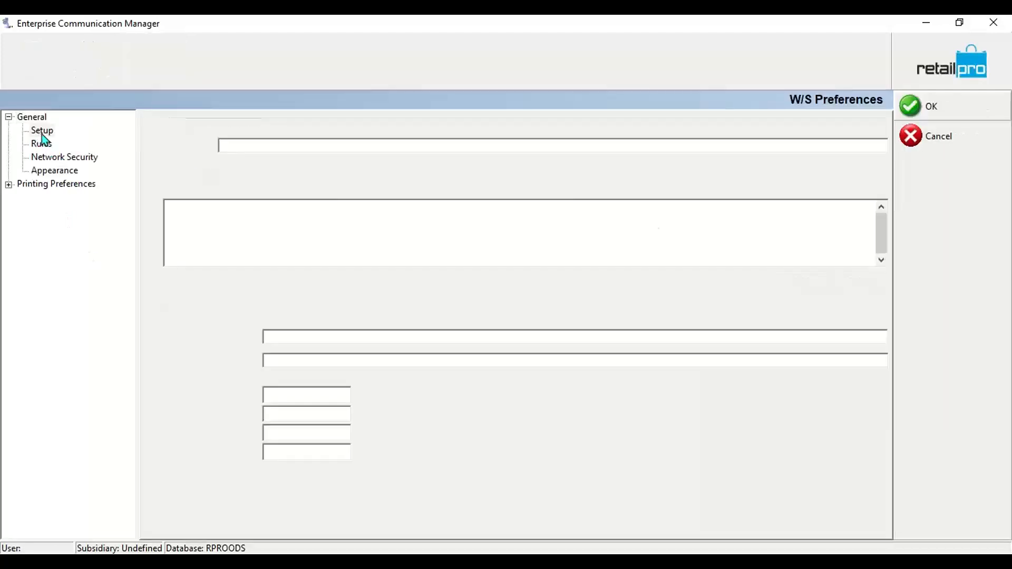
left_click(42, 144)
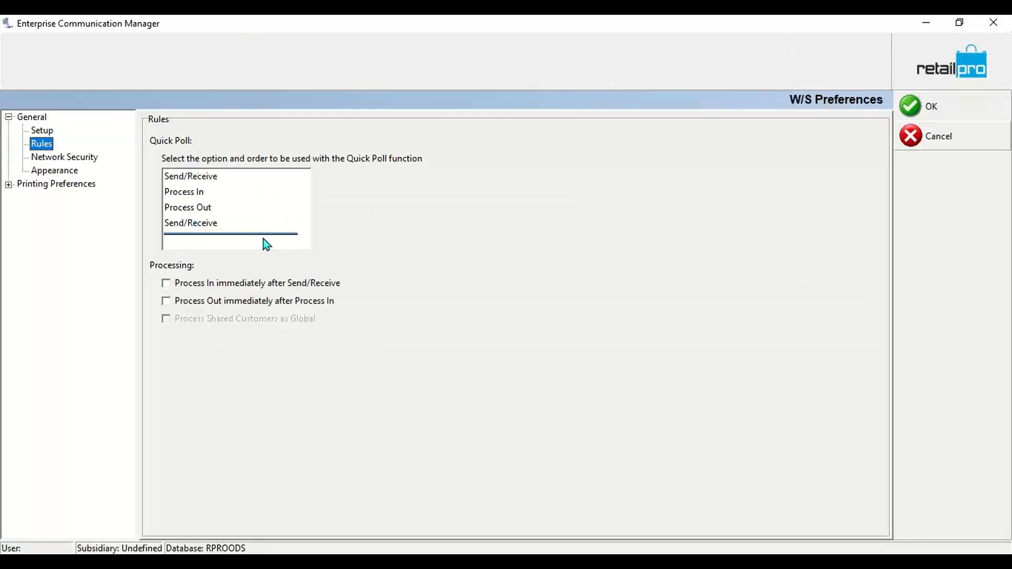
left_click(936, 106)
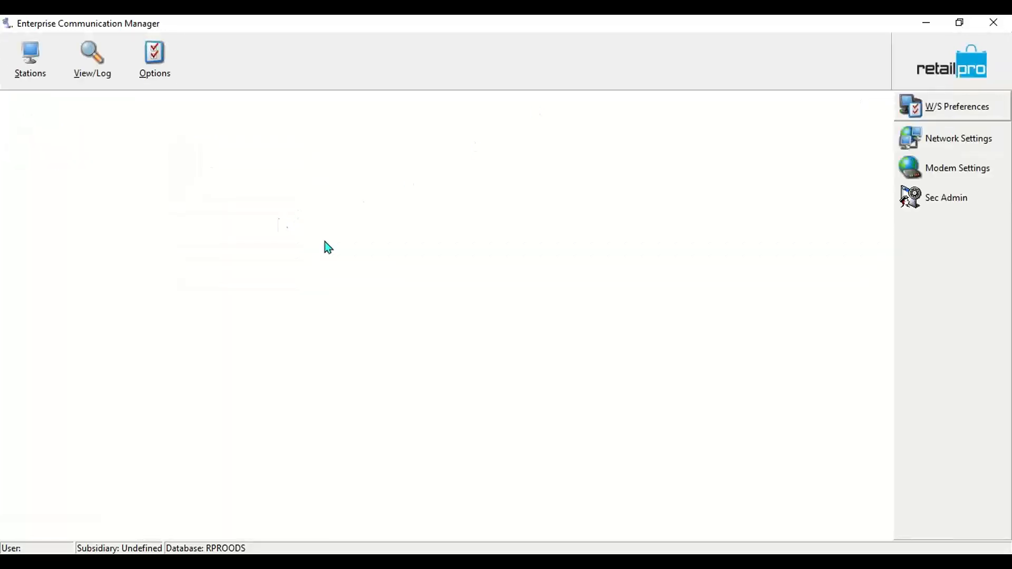
left_click(926, 23)
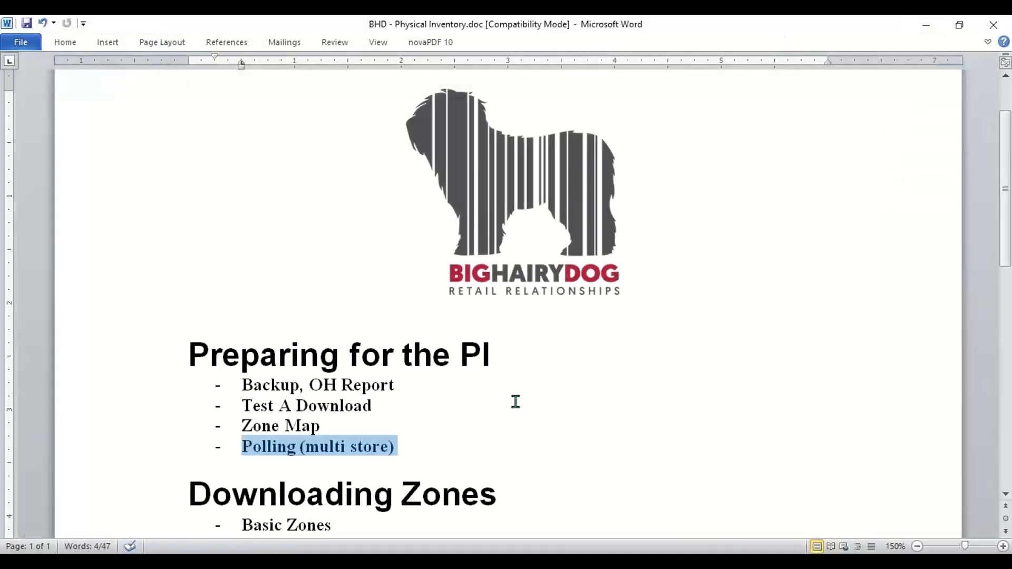
Review the polling, Downloading Zones and Updating the PI topics in the BHD - Physical Inventory.doc outline.
left_click(411, 440)
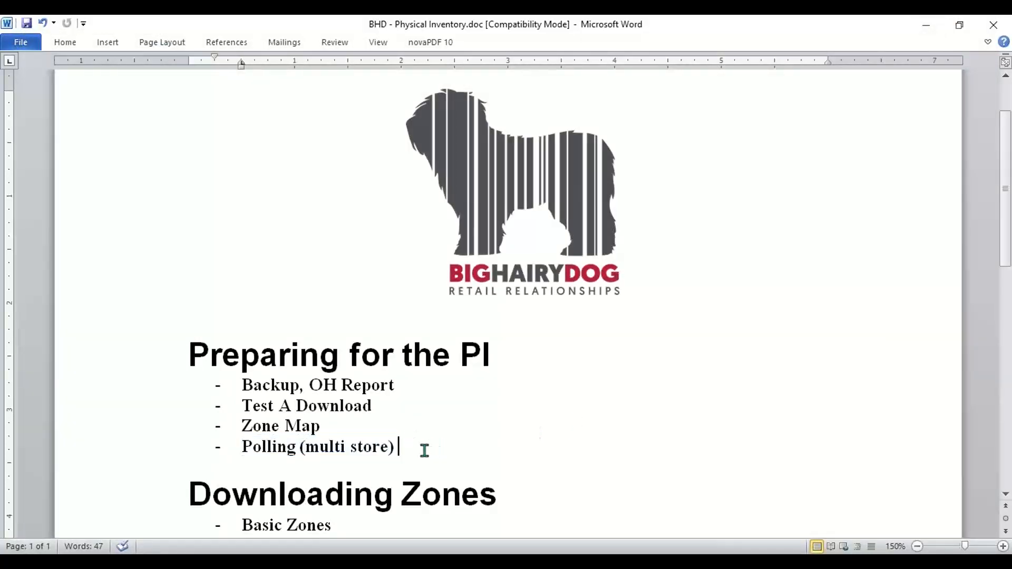
left_click_drag(422, 450, 338, 453)
left_click(429, 452)
scroll(669, 433, "down", 3)
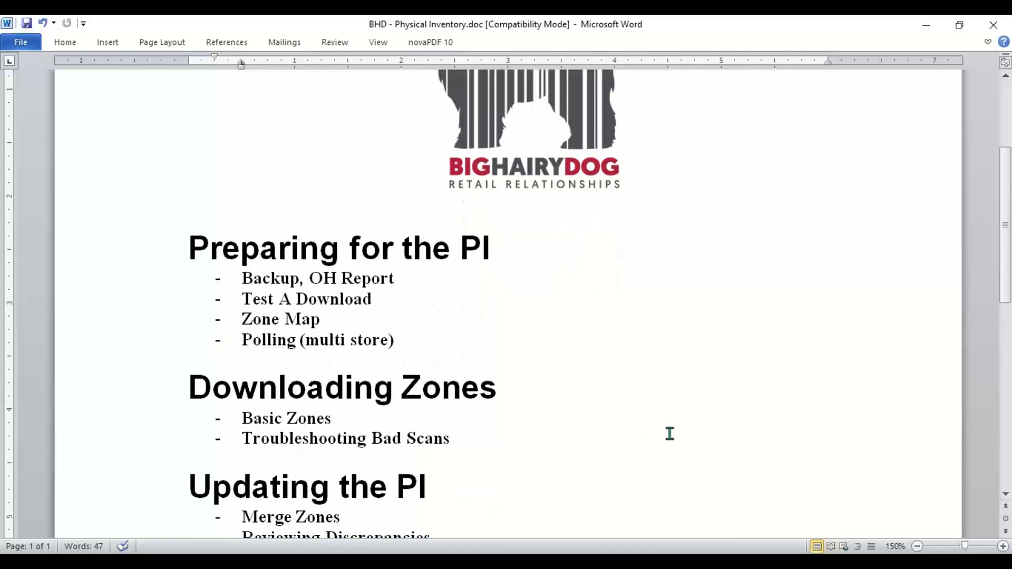
left_click(480, 400)
scroll(605, 430, "down", 3)
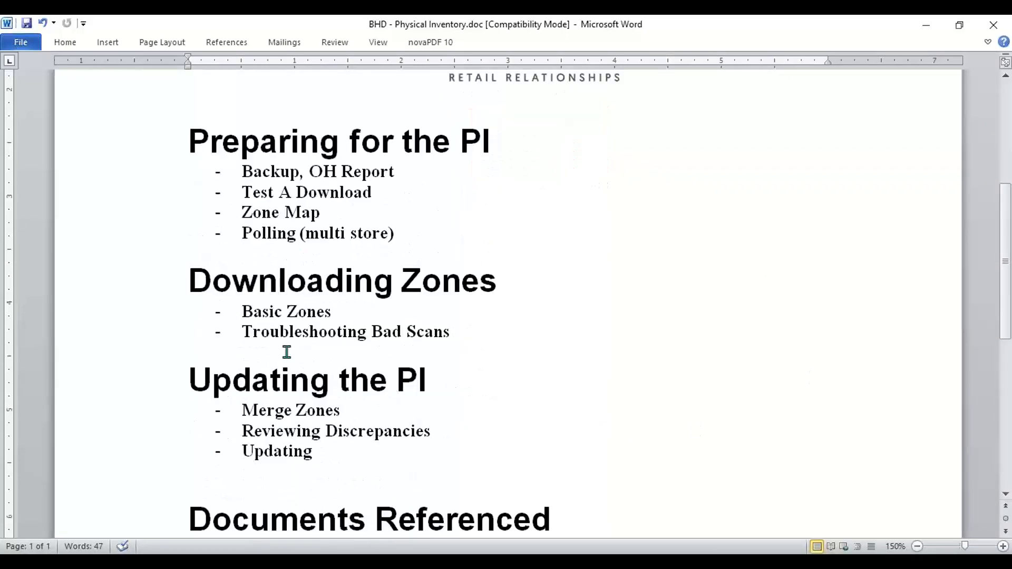
scroll(551, 337, "down", 1)
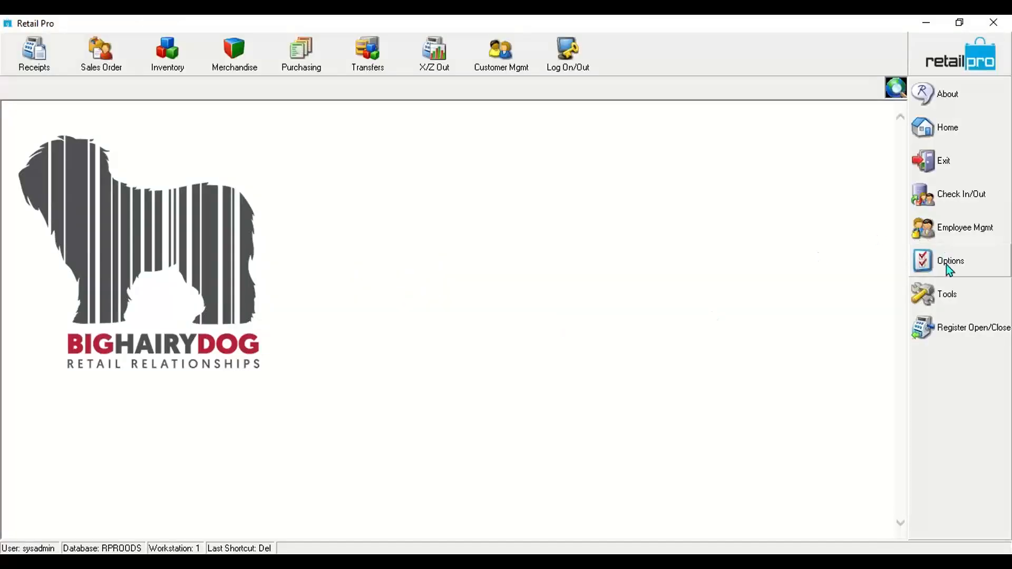
Switch to Retail Pro and open the PI Tool options in the local merchandise preferences.
left_click(947, 264)
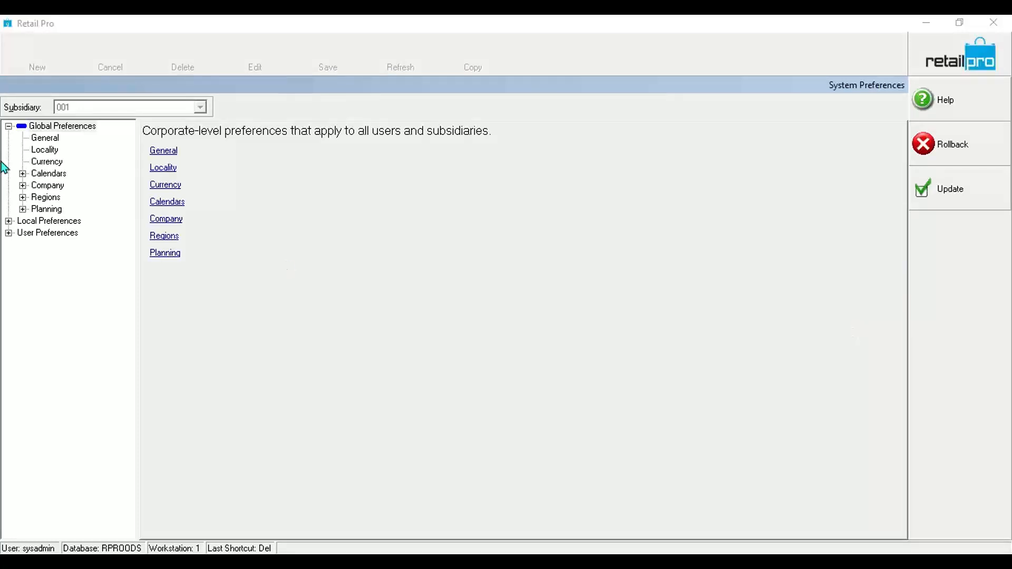
left_click(8, 220)
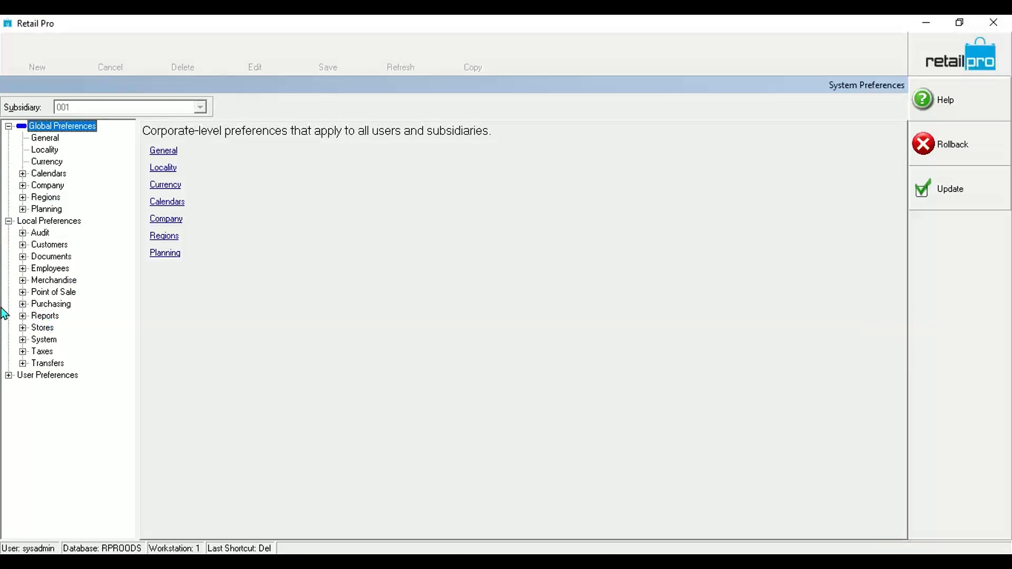
left_click(24, 294)
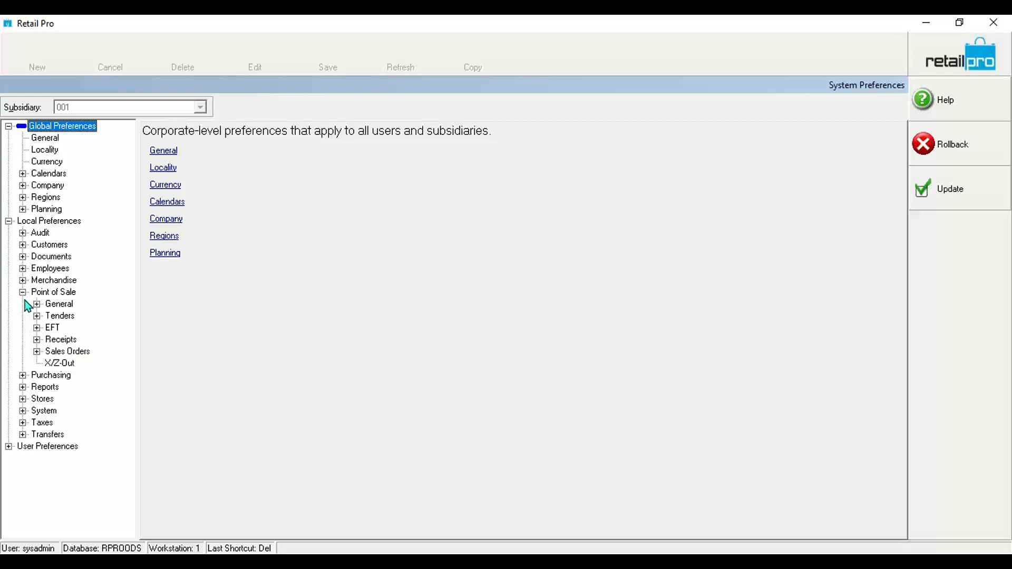
left_click(23, 292)
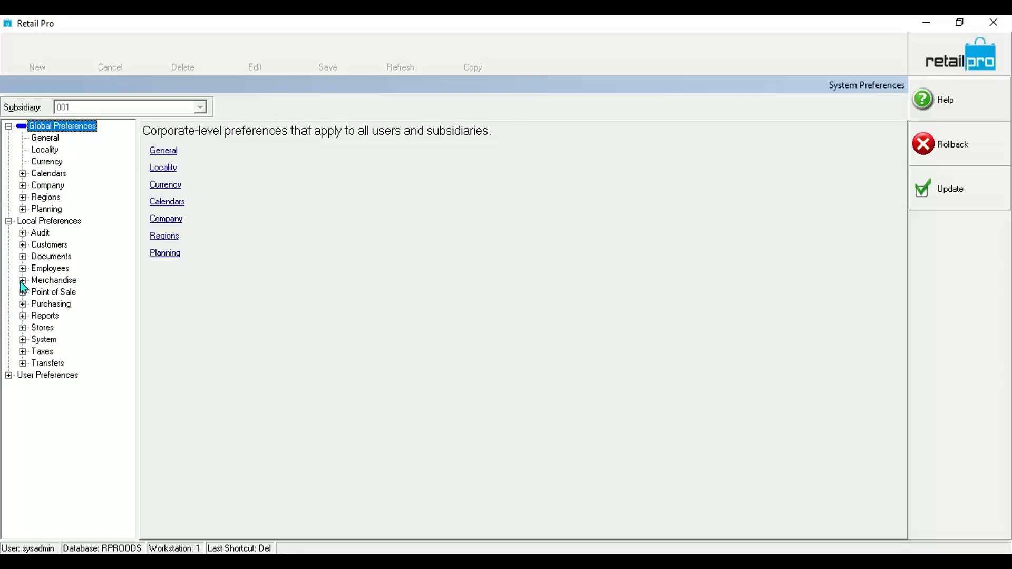
left_click(22, 280)
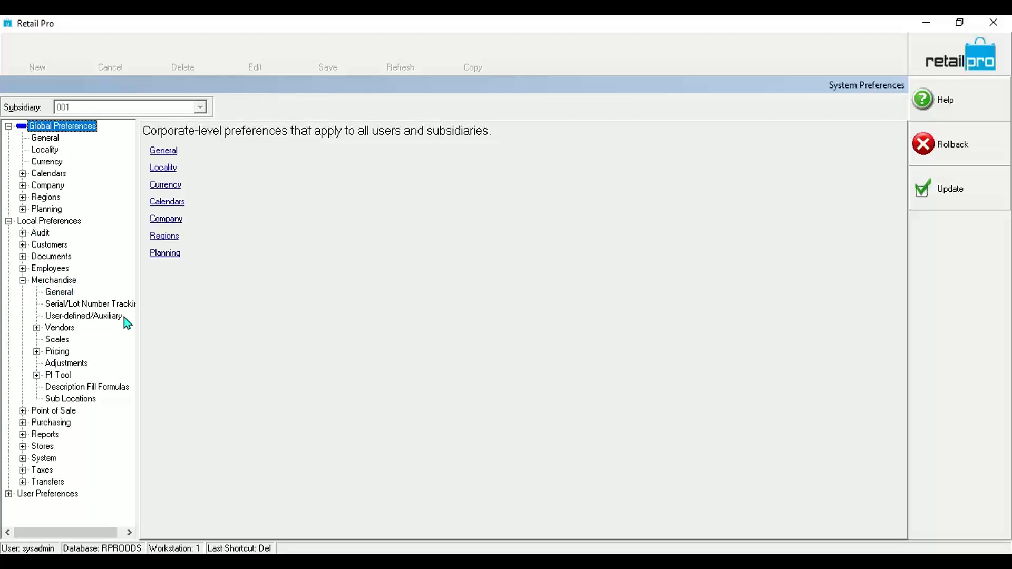
left_click(37, 375)
left_click(81, 390)
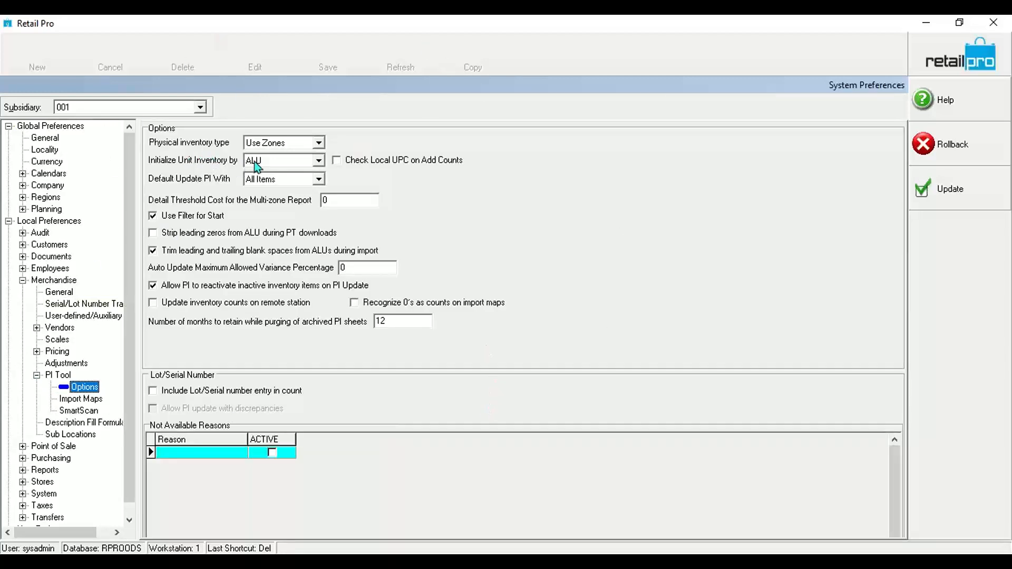
Set the physical inventory type to Use Zones and the default PI update to All Items.
left_click(318, 143)
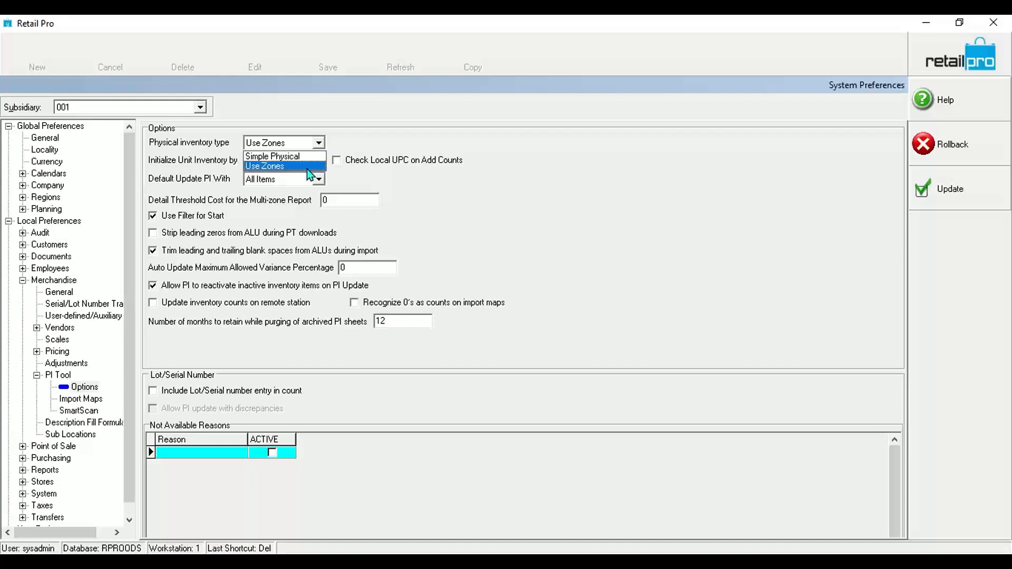
left_click(307, 167)
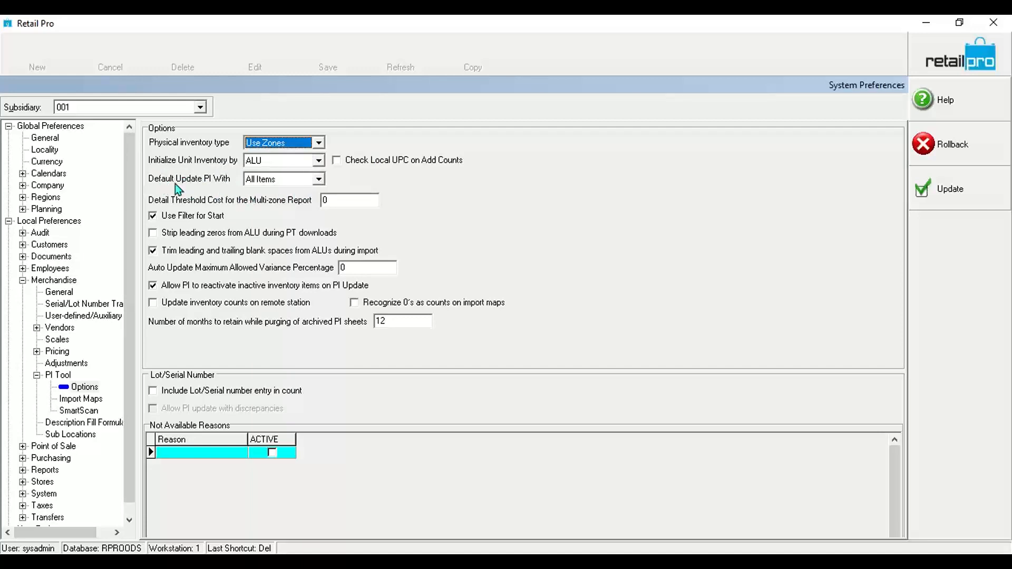
left_click(281, 182)
left_click(280, 181)
left_click(280, 181)
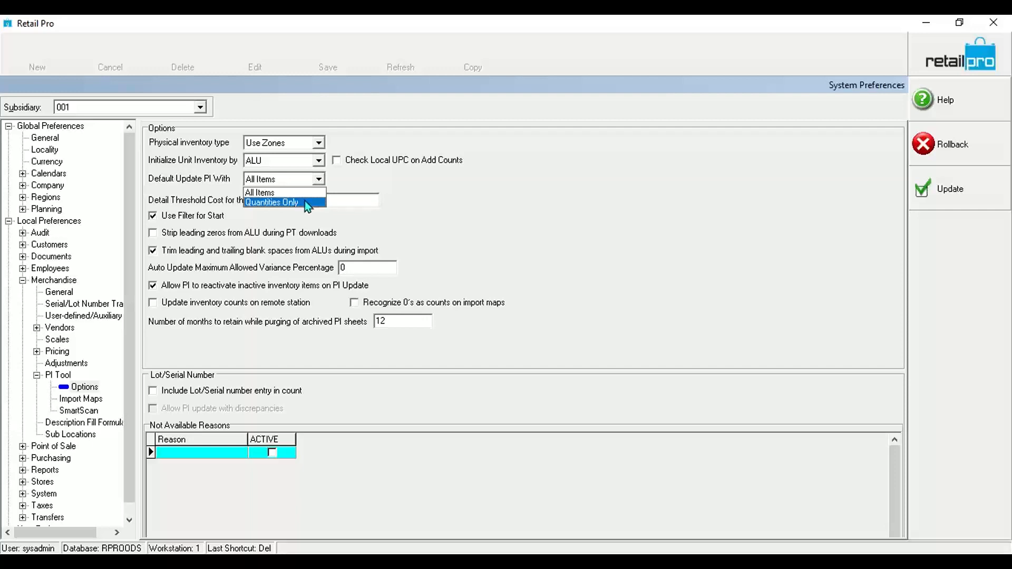
left_click(305, 193)
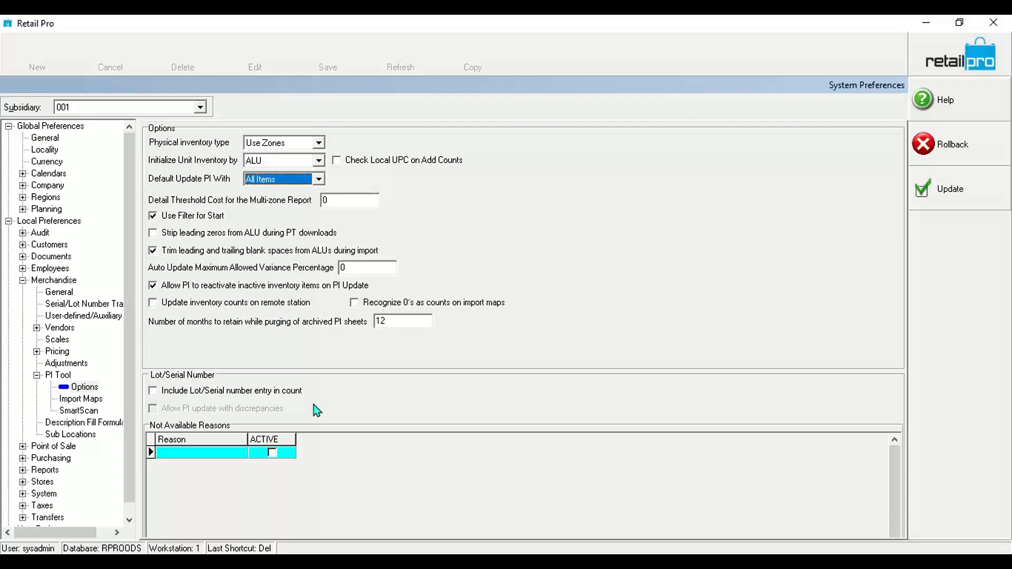
Open the PI Tool import maps and check the PI map's item number and count positions.
left_click(80, 401)
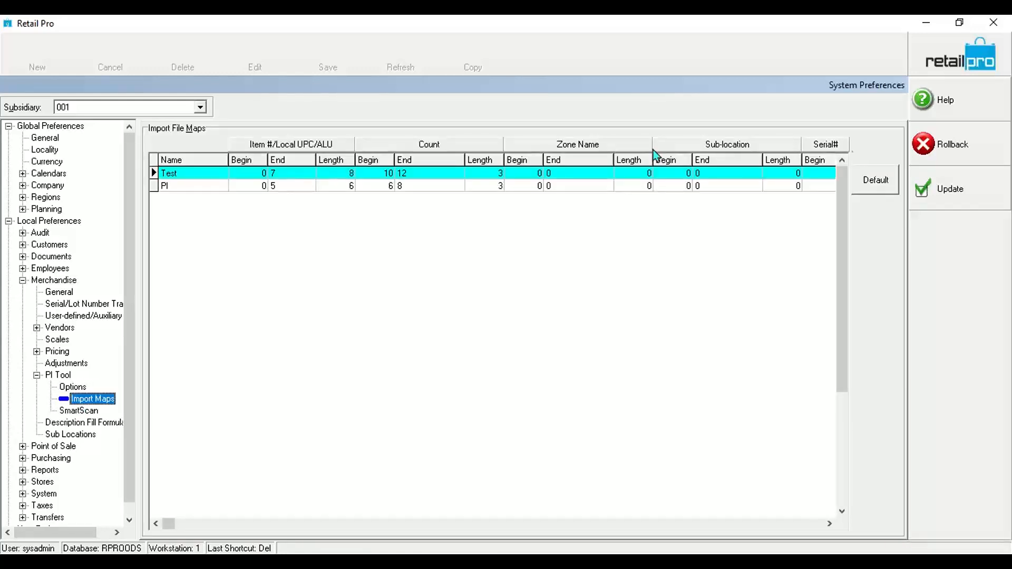
left_click(206, 186)
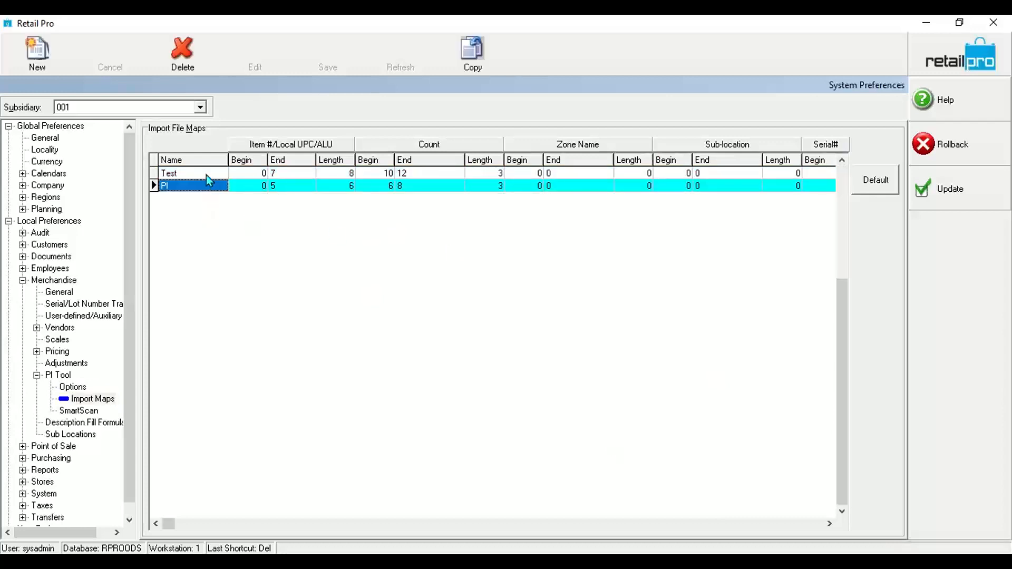
left_click(206, 174)
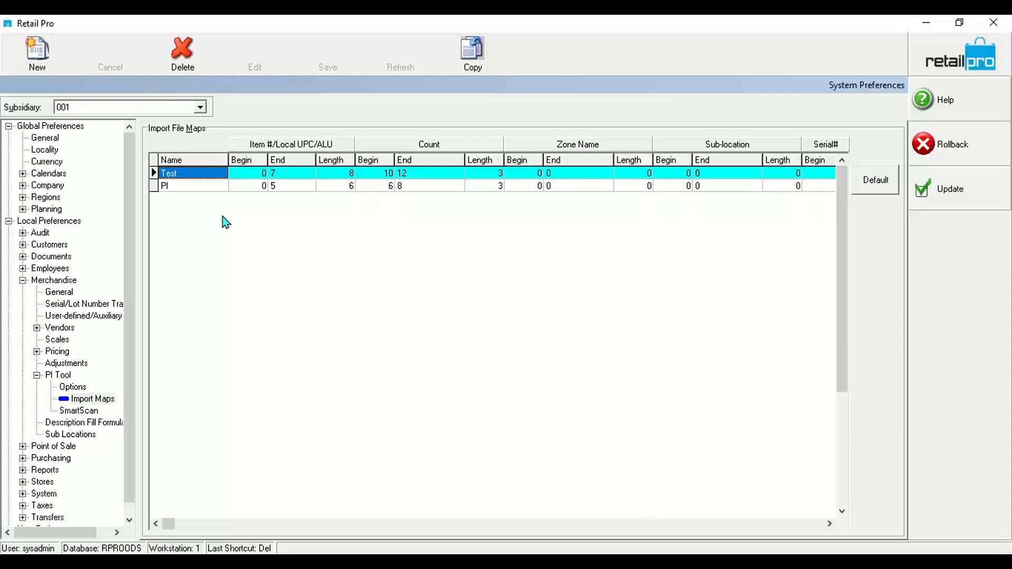
key("Down")
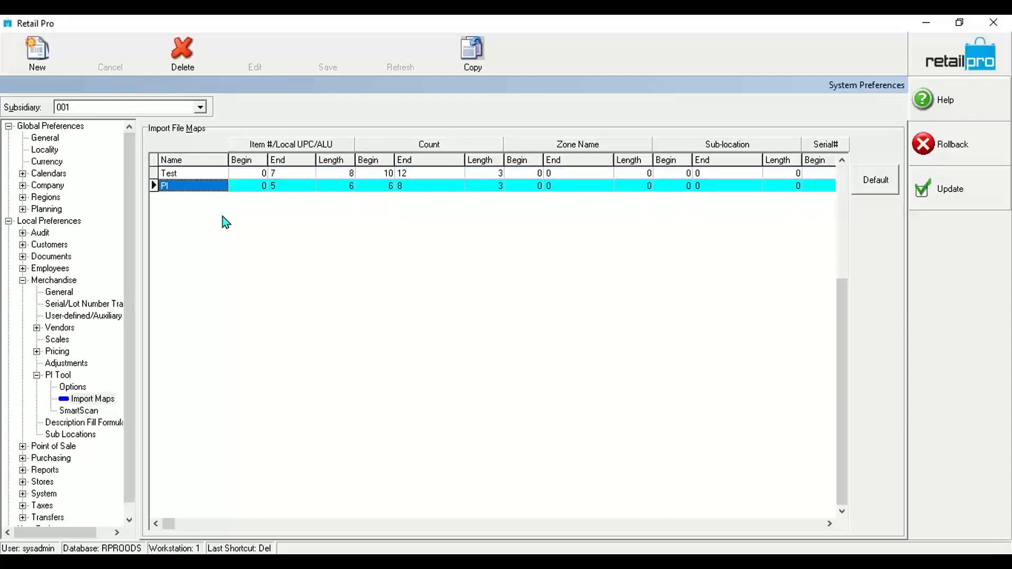
key("Tab")
key("Tab")
key("Tab")
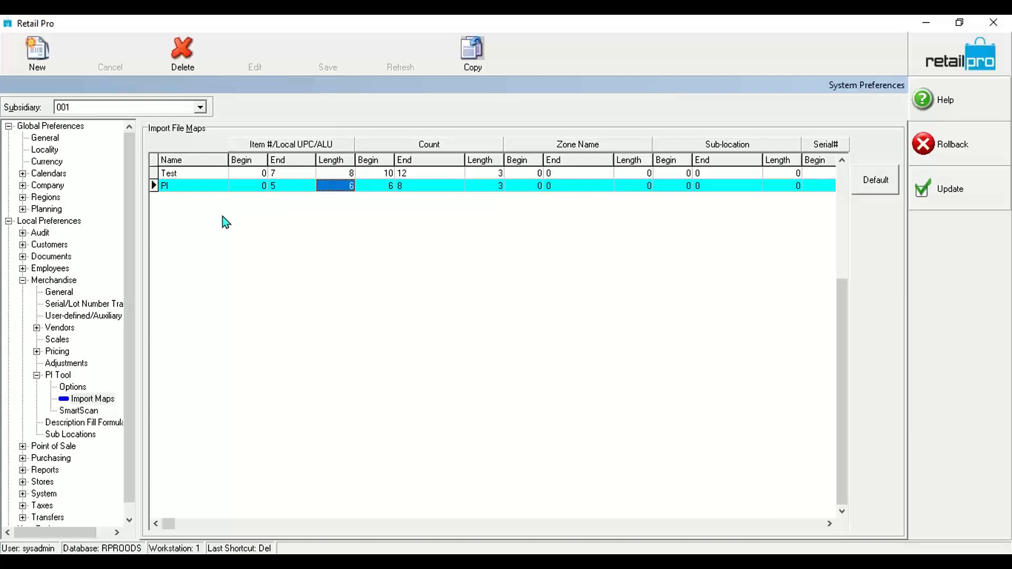
key("Tab")
key("Tab")
key("Tab")
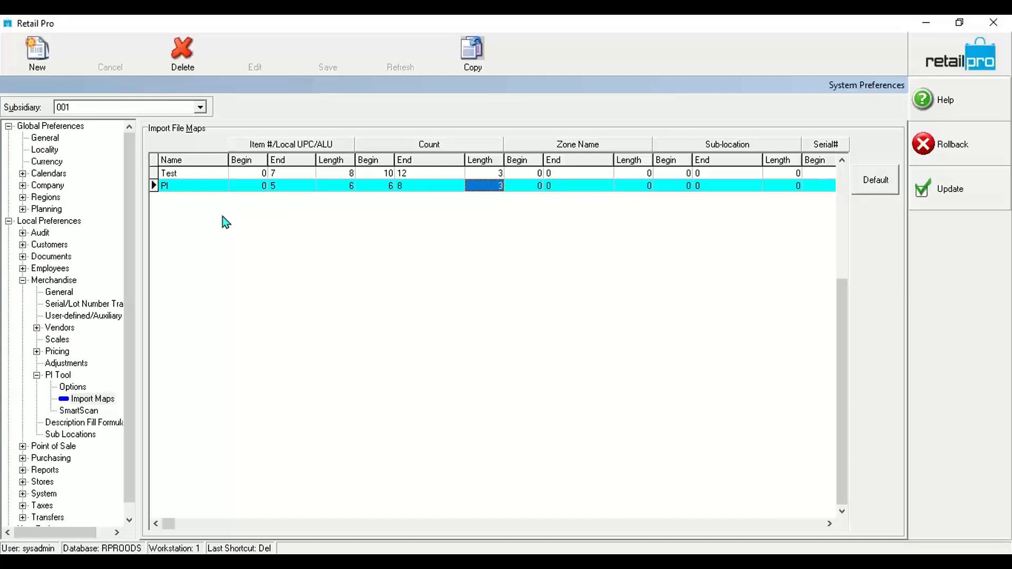
Examine the PI import map's remaining columns, from zone name, sub-location, serial and lot number through the ALU, checksum, local UPC and item number options.
key("Left")
key("Left")
key("Right")
key("Right")
key("Right")
key("Right")
key("Right")
key("Right")
key("Right")
key("Right")
key("Right")
key("Right")
key("Right")
key("Right")
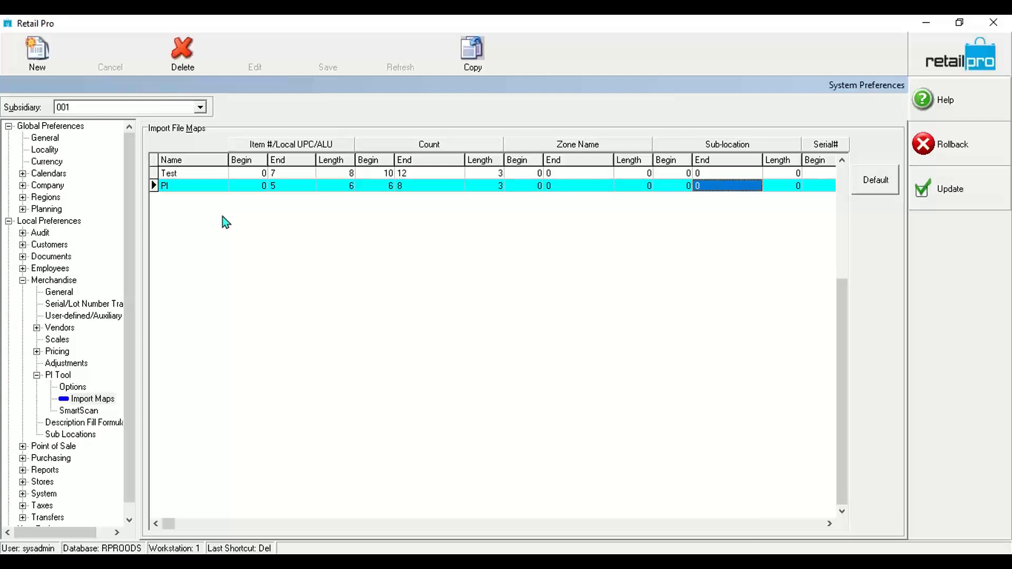
key("Right")
key("Right")
key("Right")
key("Right")
key("Right")
key("Right")
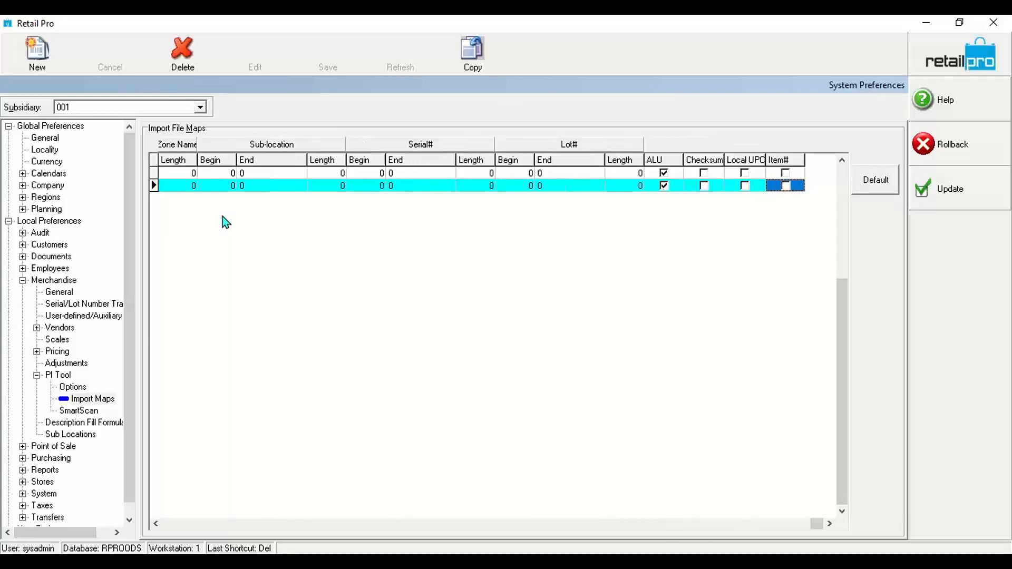
key("Left")
key("Left")
key("Left")
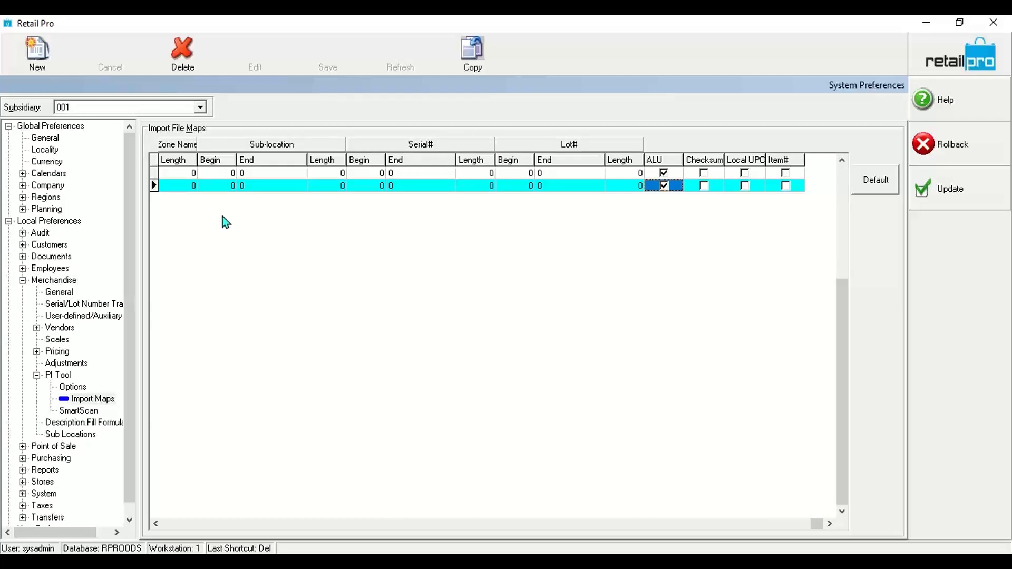
key("Left")
key("Left")
key("Left")
key("Left")
key("Left")
key("Left")
key("Left")
key("Left")
key("Left")
key("Left")
key("Left")
key("Left")
key("Left")
key("Left")
key("Left")
key("Left")
key("Left")
key("Left")
key("Left")
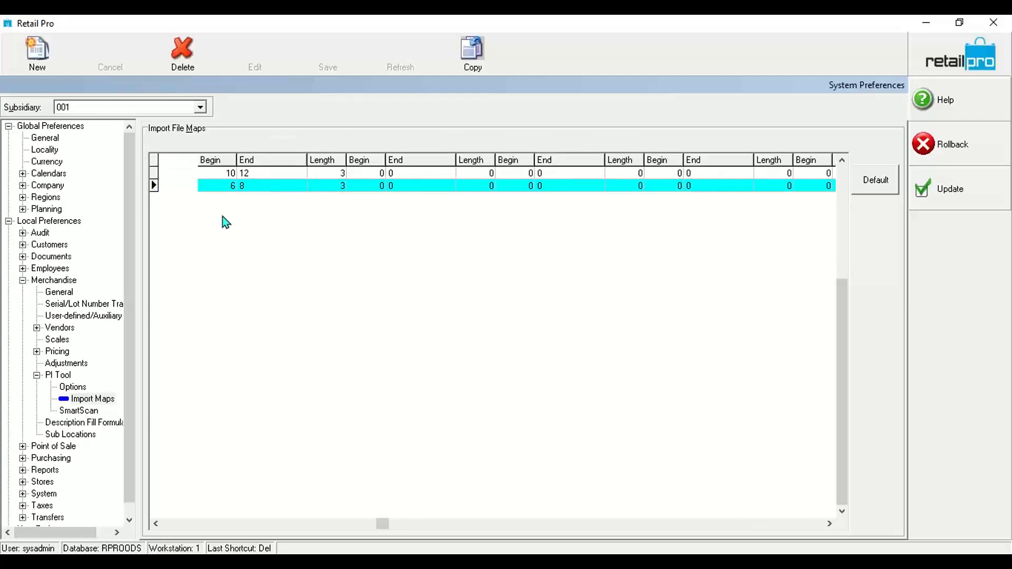
key("Right")
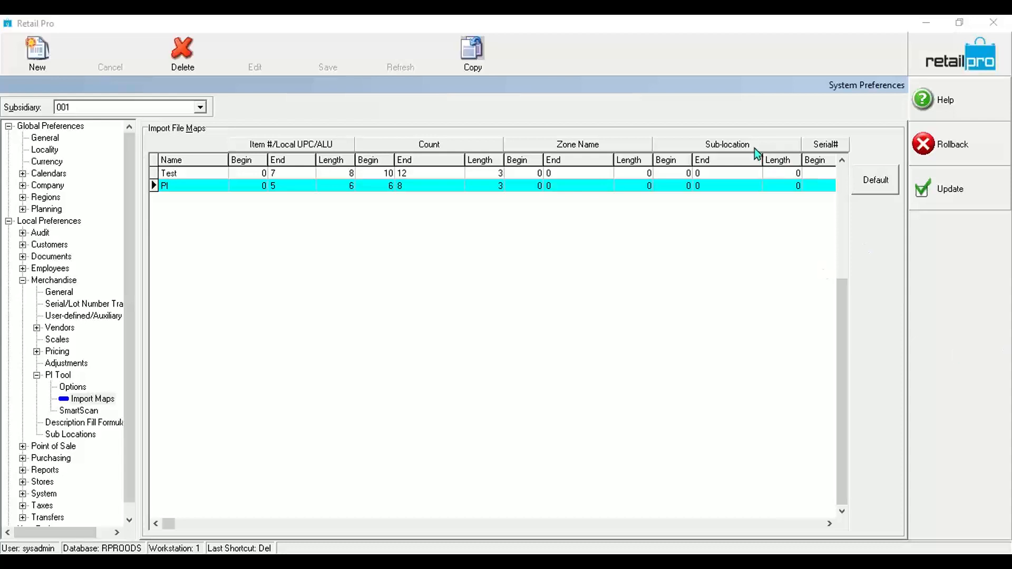
Check the PI Tool's SmartScan settings and update the system preferences.
left_click(74, 411)
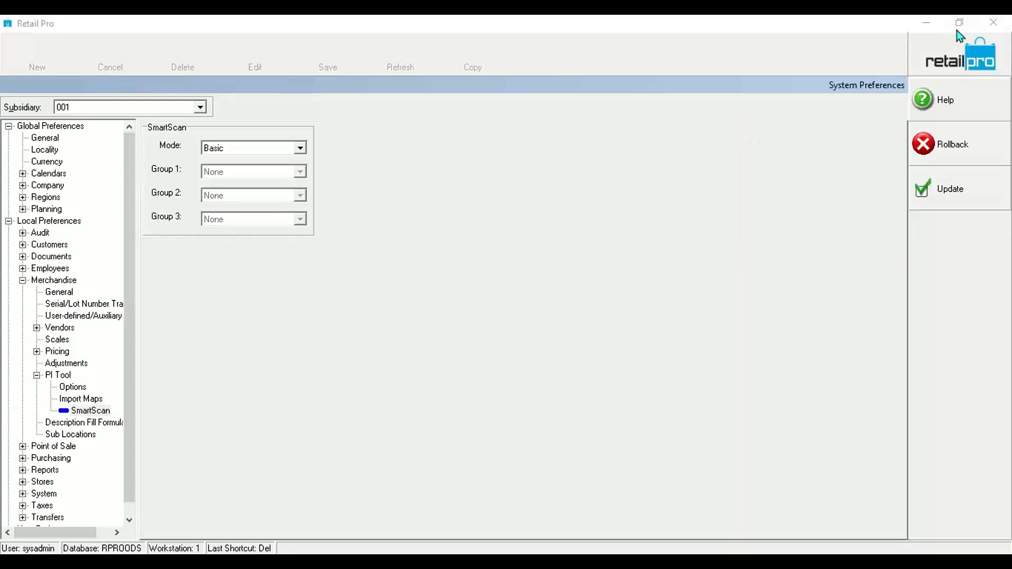
left_click(950, 194)
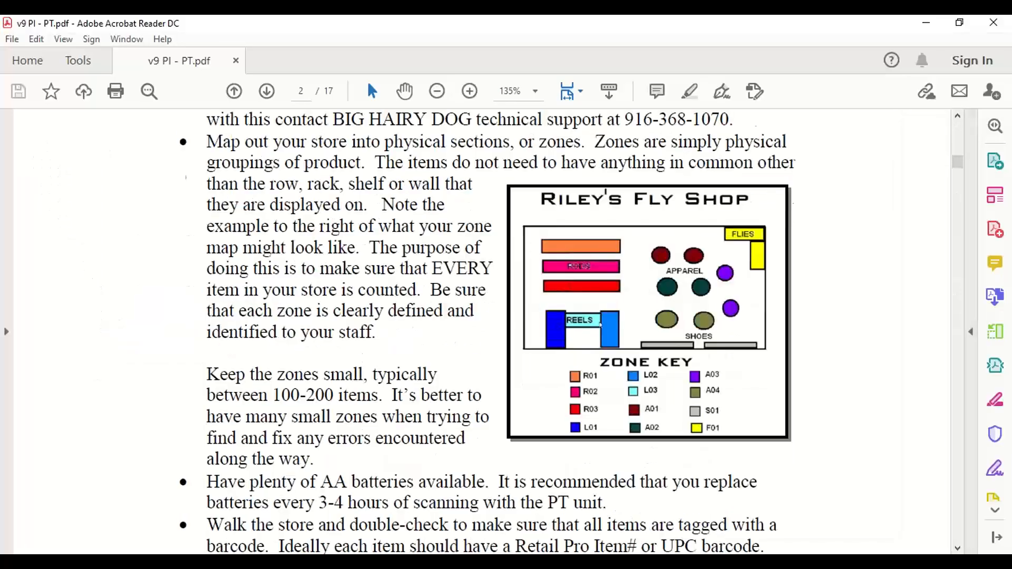
Read the store preparation advice on zones, batteries, barcode tags and pre-counts on page 2 of v9 PI - PT.pdf.
scroll(569, 456, "down", 12)
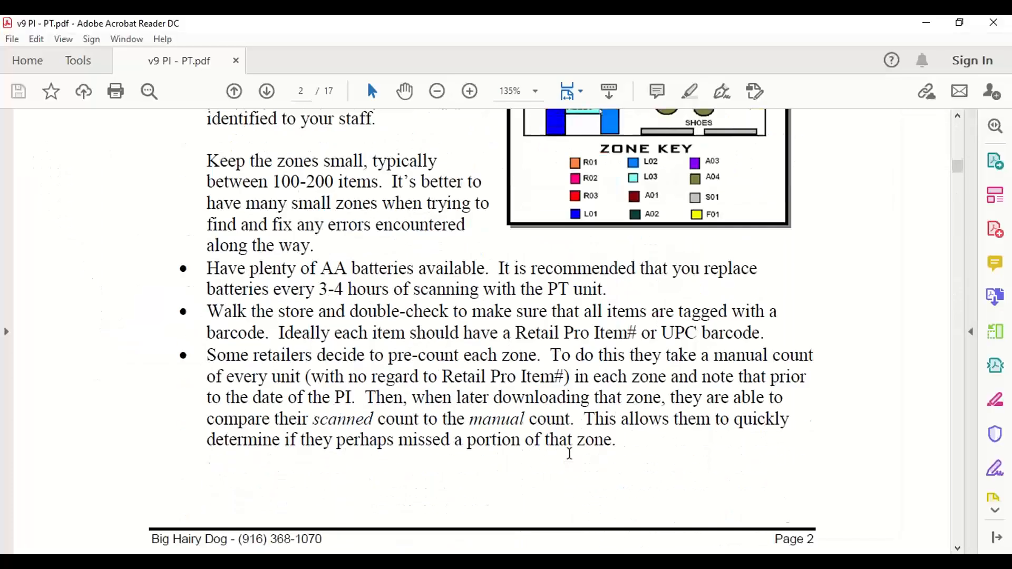
Read the multi-store customers note on page 3 of the guide about On-Hand reports and ECM.
scroll(667, 460, "down", 1)
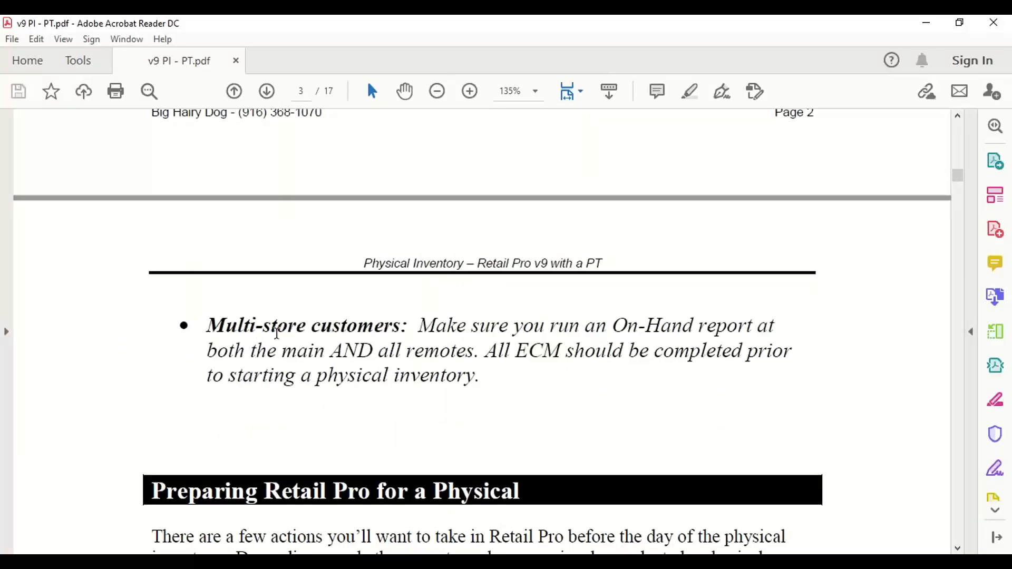
left_click_drag(274, 329, 471, 378)
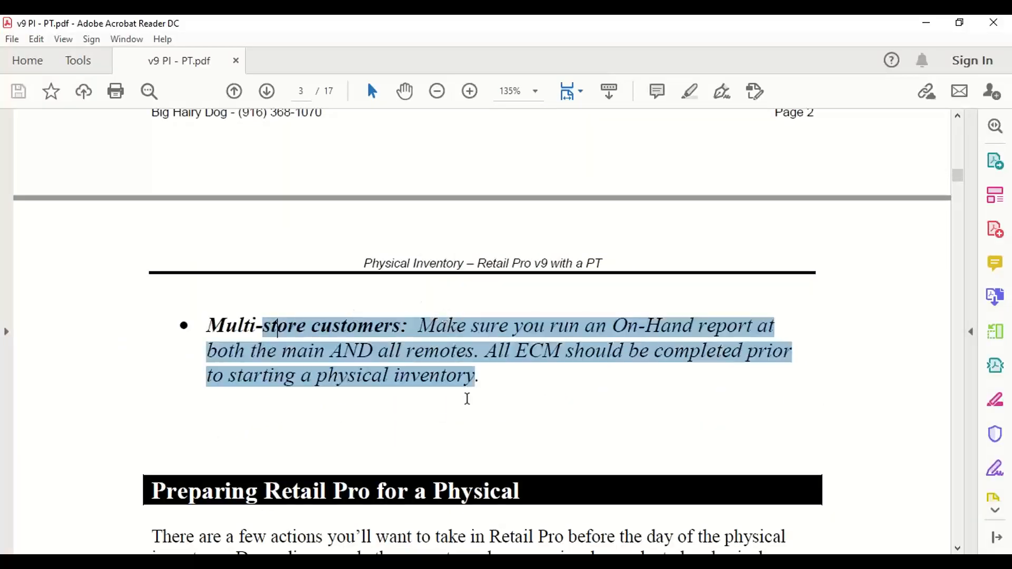
left_click(705, 330)
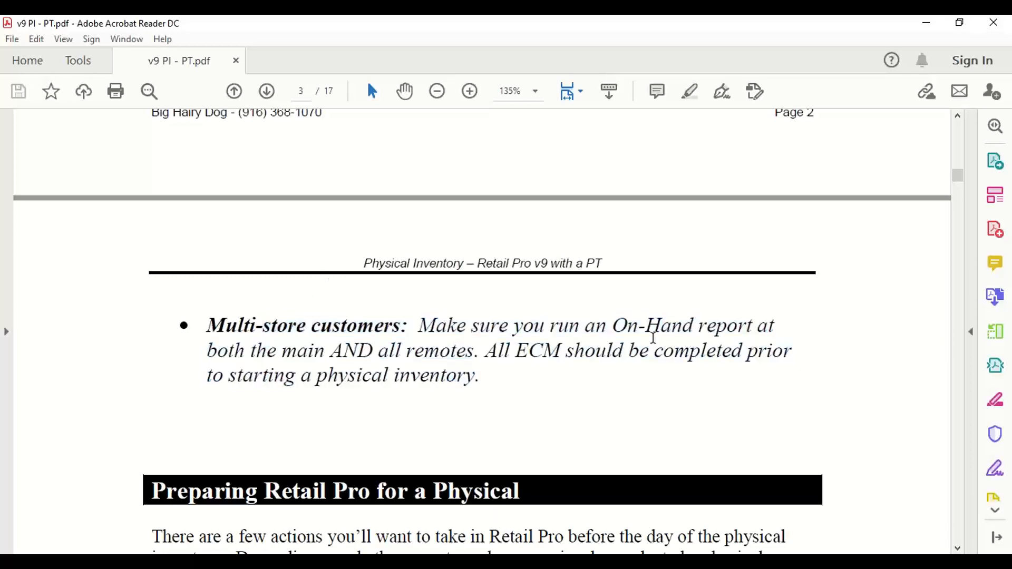
left_click_drag(252, 358, 571, 441)
left_click(681, 436)
Read Step 1 of the guide on setting up the inventory scanner in W/S Preferences and configuring the PT port.
scroll(605, 334, "down", 5)
scroll(597, 330, "down", 7)
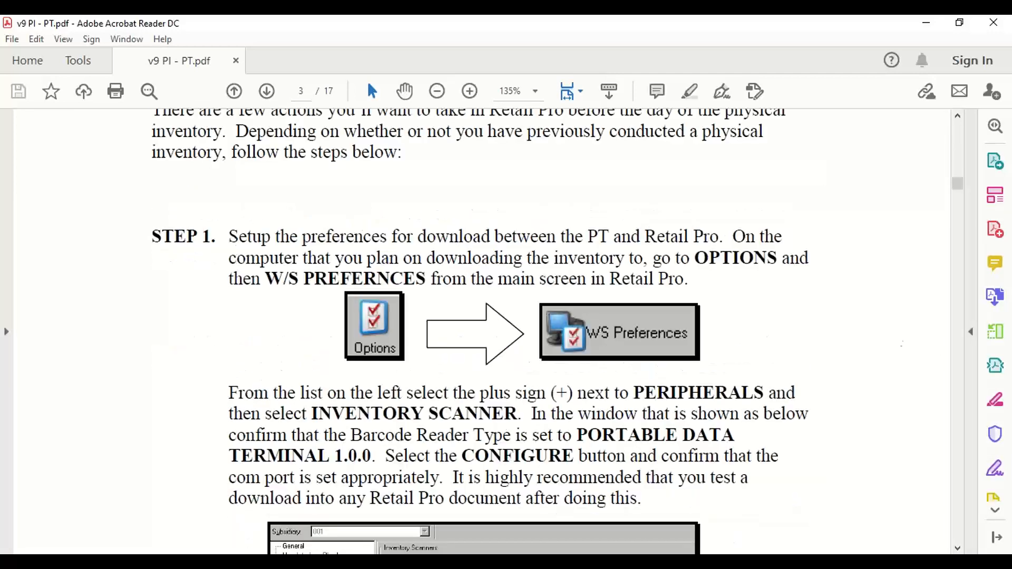
scroll(652, 397, "down", 1)
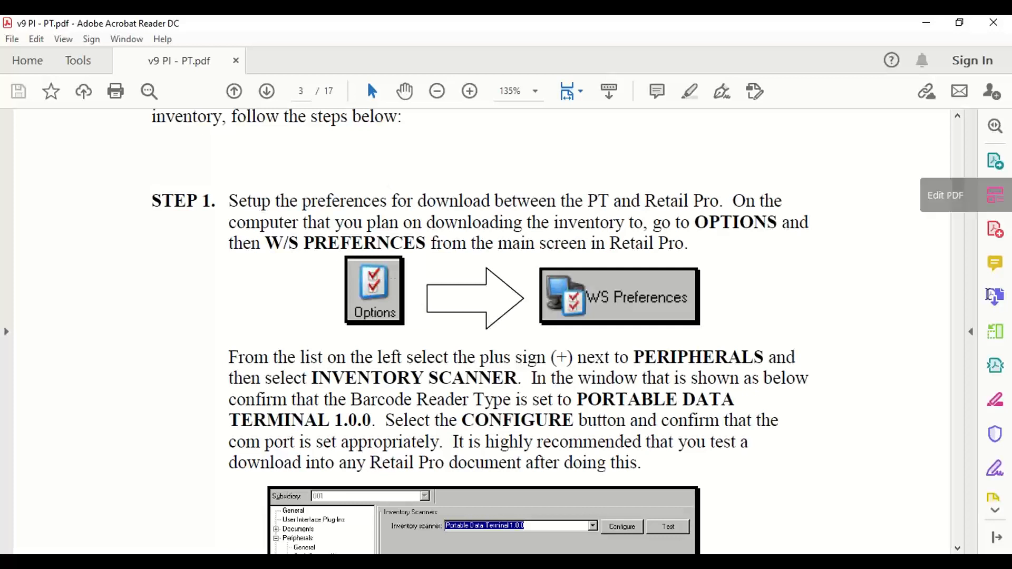
scroll(304, 110, "down", 2)
scroll(519, 322, "down", 10)
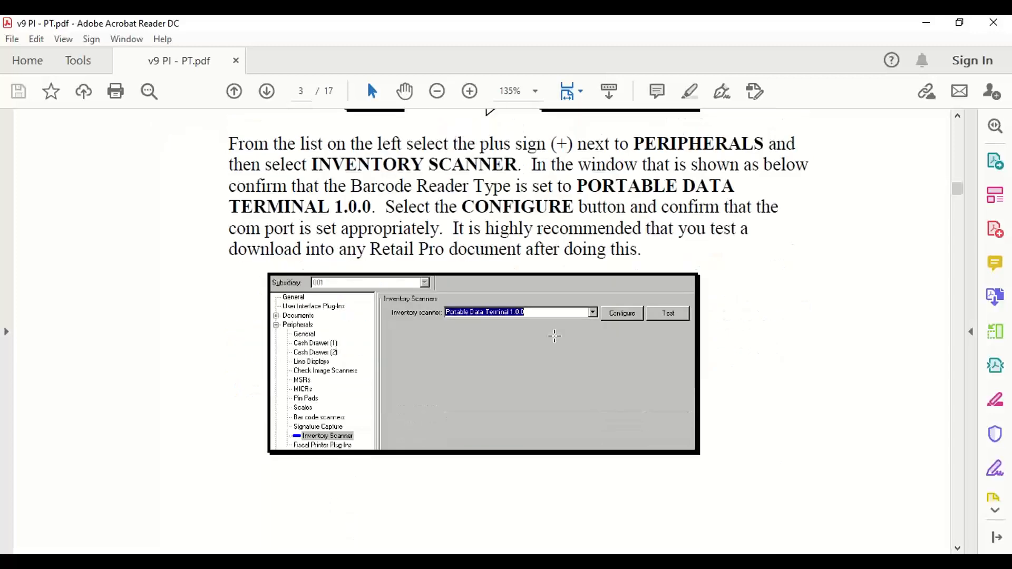
scroll(693, 349, "down", 2)
scroll(698, 348, "down", 8)
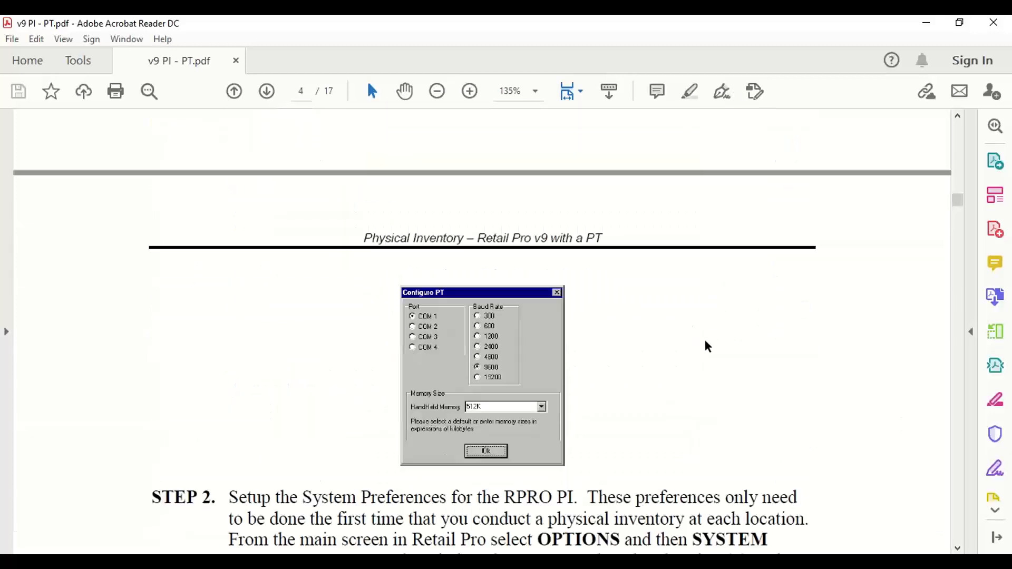
Examine Step 2 of the guide on the PI Tool system preferences, marking the Use Zones physical inventory type in its picture.
scroll(620, 431, "down", 1)
scroll(620, 431, "down", 5)
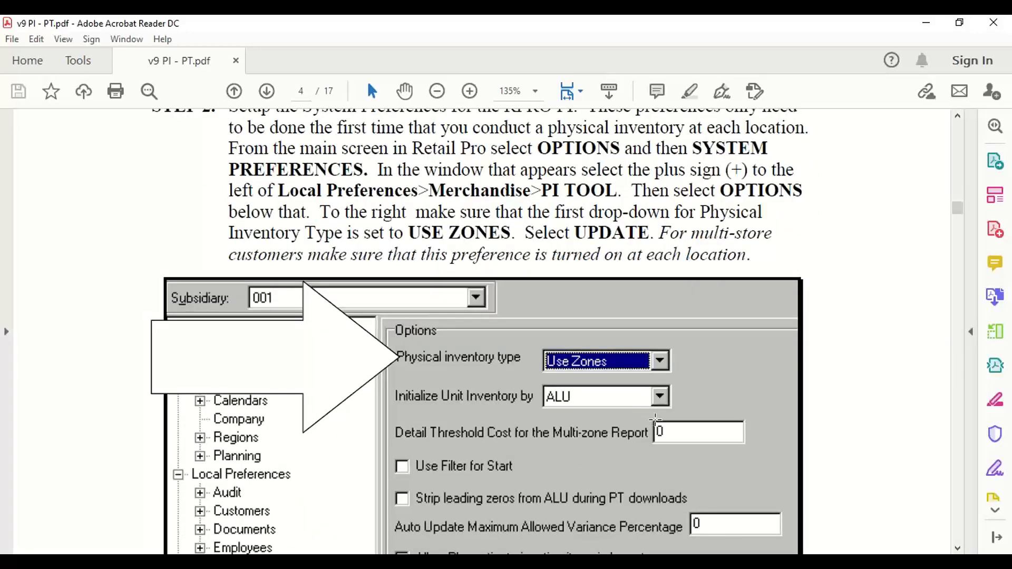
scroll(640, 428, "down", 5)
scroll(661, 416, "up", 3)
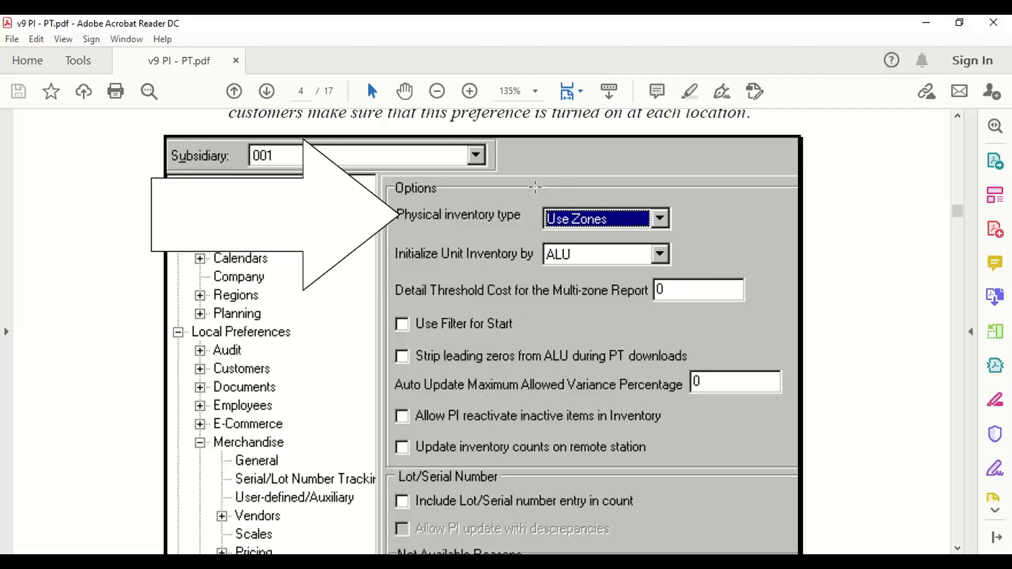
left_click_drag(543, 188, 714, 234)
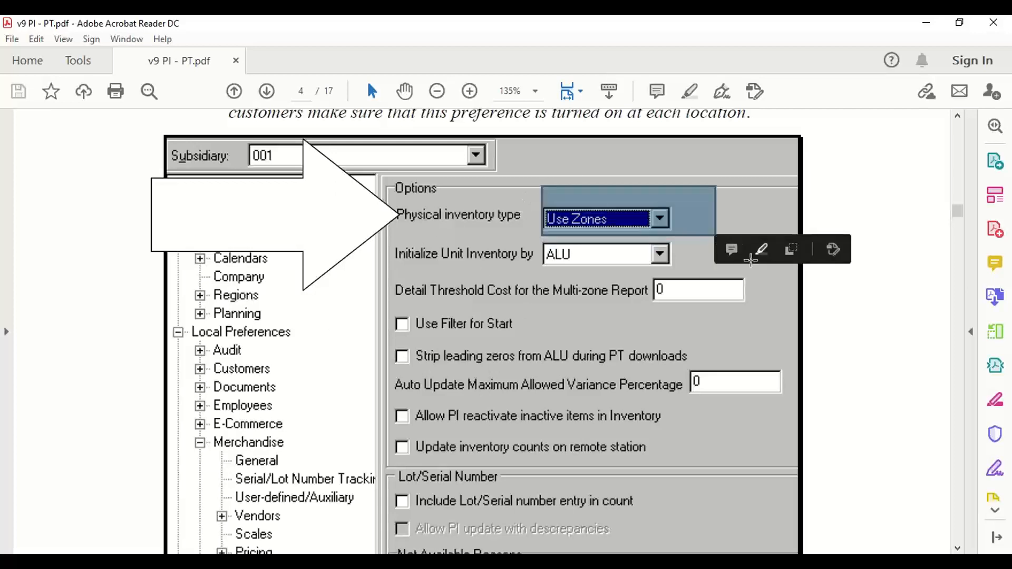
Skim the printing preferences advice and go to Phase 2, Starting the Physical & Entering Zones, on page 6.
scroll(800, 433, "down", 8)
scroll(800, 433, "down", 10)
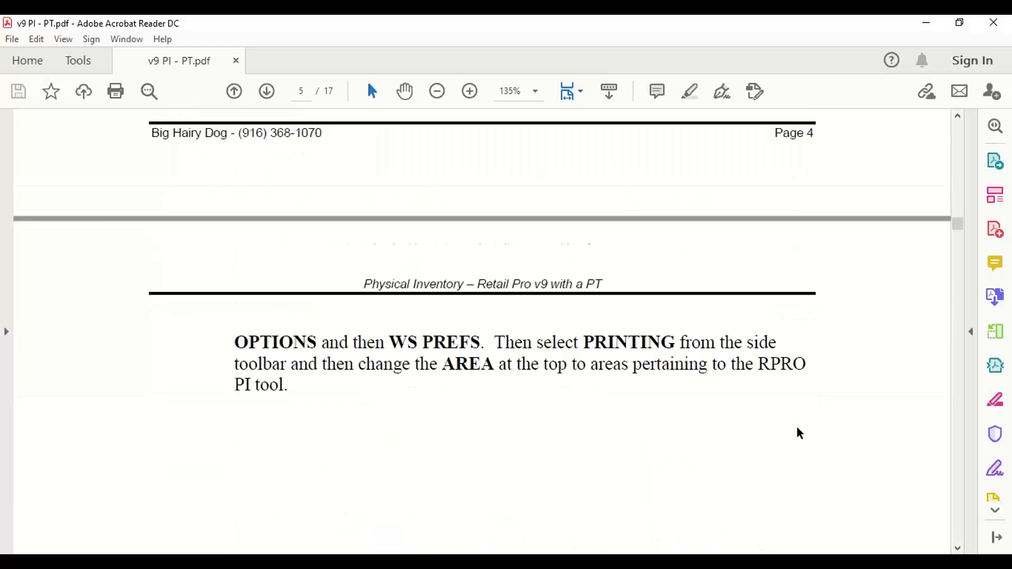
scroll(802, 431, "down", 10)
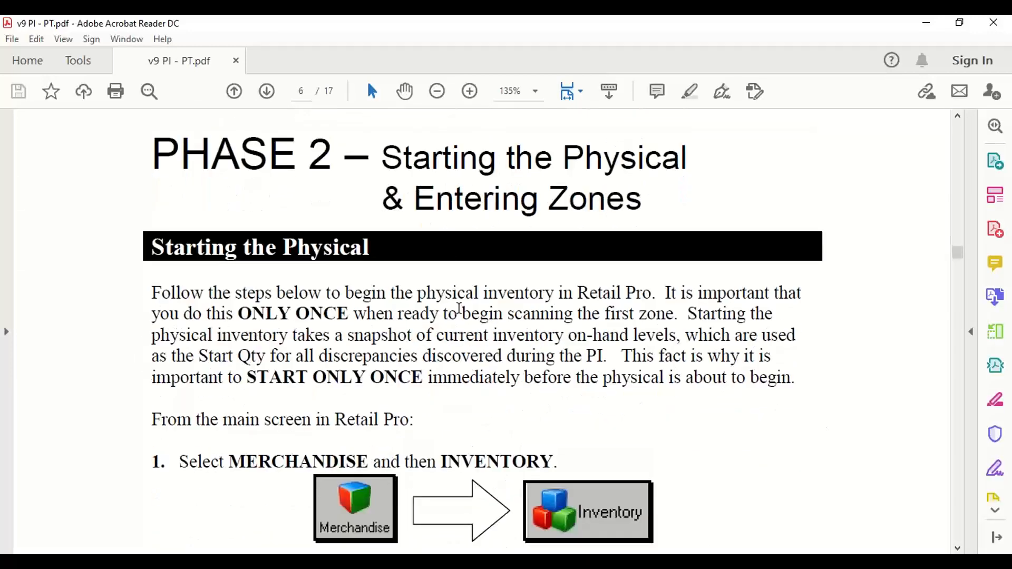
Switch to Retail Pro, open Physical Inventory from the inventory list and start a new physical inventory sheet.
key("alt+Tab")
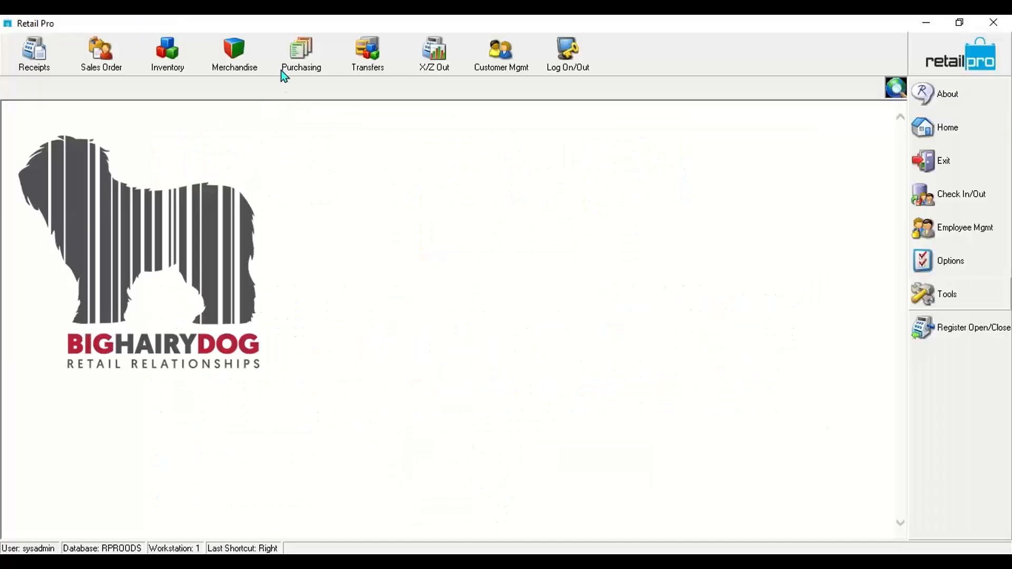
left_click(189, 52)
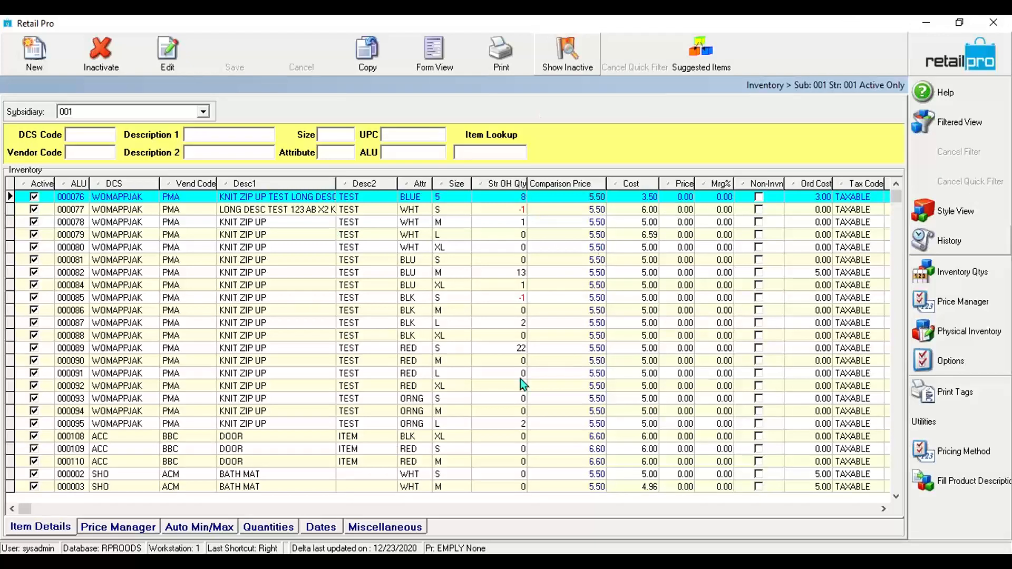
left_click(943, 337)
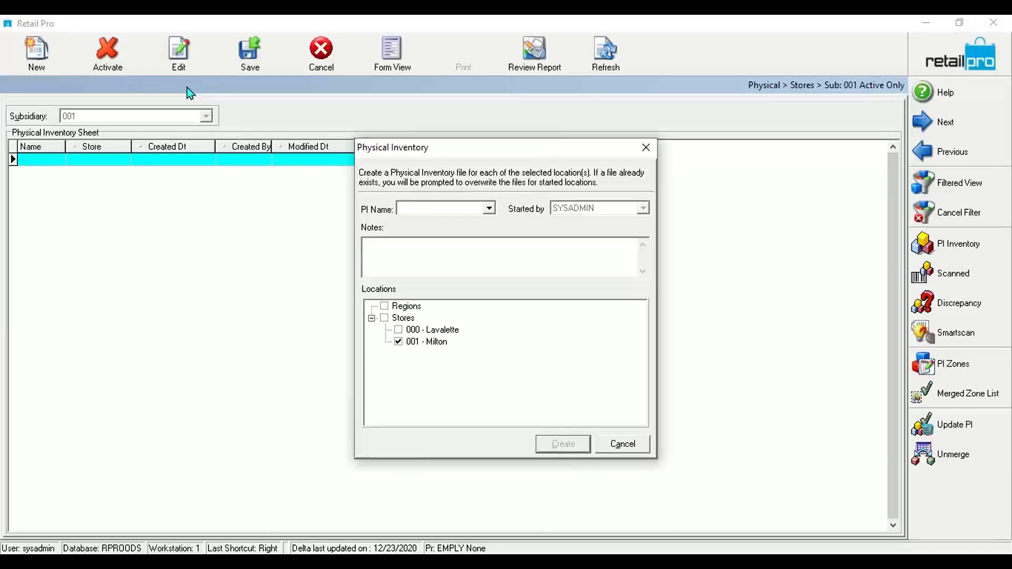
left_click(187, 109)
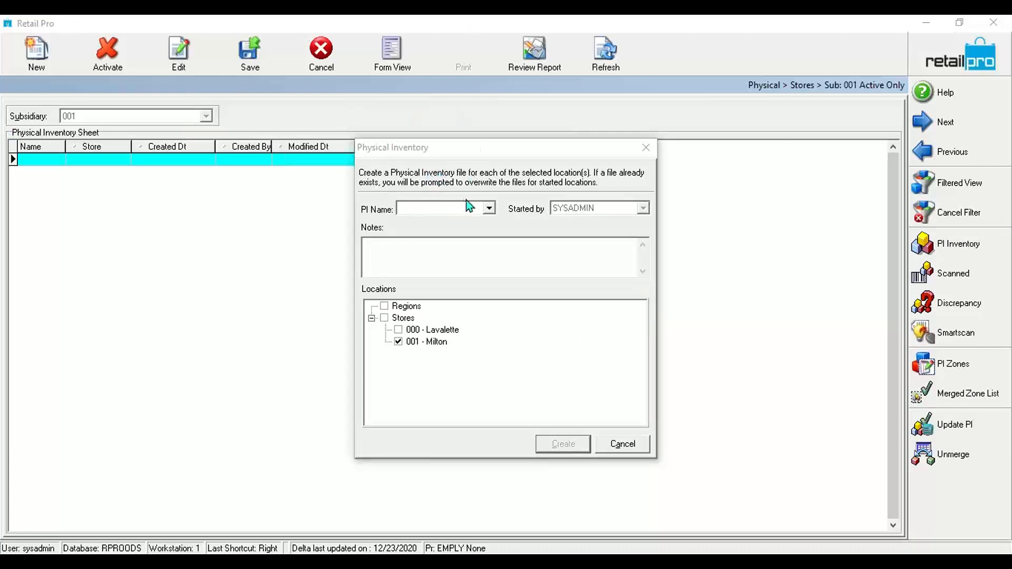
Create a physical inventory named Jan PI 2021 for store 001 - Milton, leaving the store's filter criteria empty.
left_click(485, 209)
left_click(486, 210)
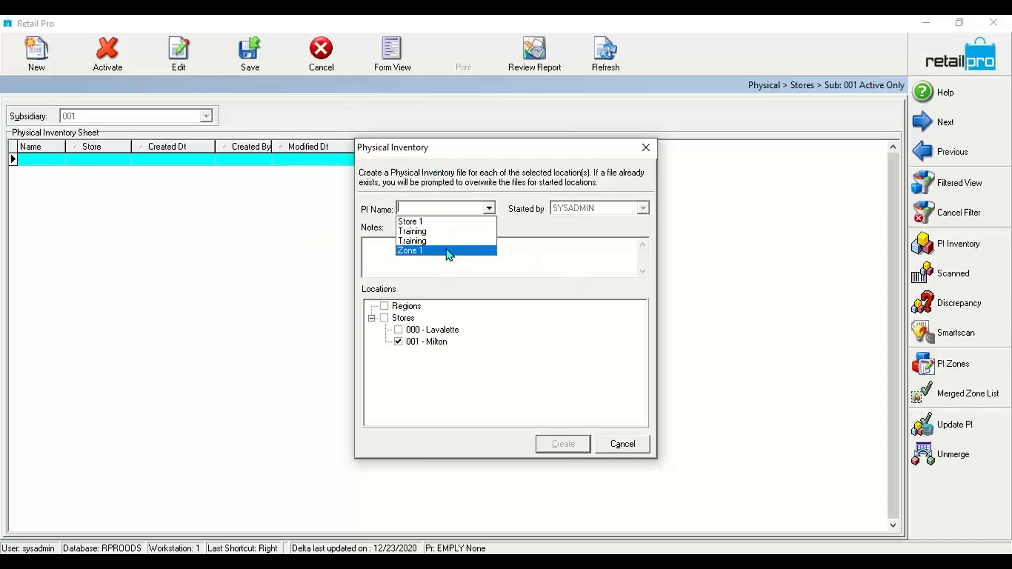
left_click(437, 206)
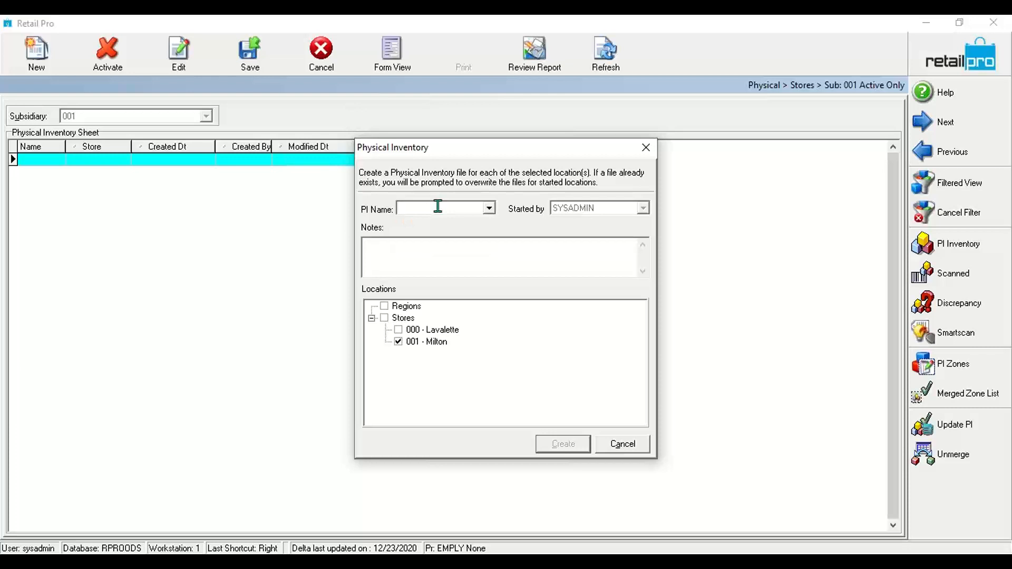
type("Jan PI 2021")
left_click(398, 341)
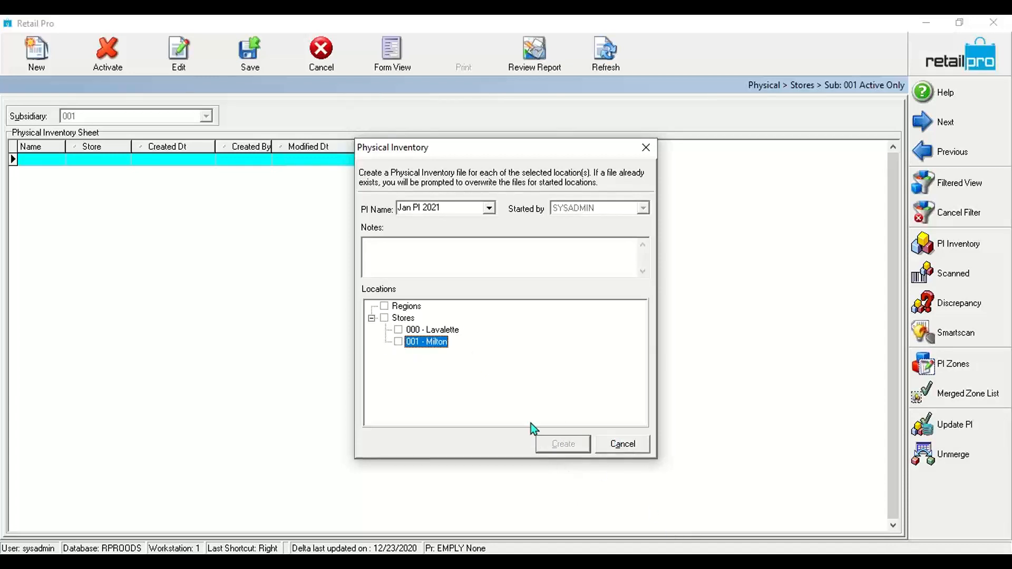
left_click(398, 342)
left_click(563, 443)
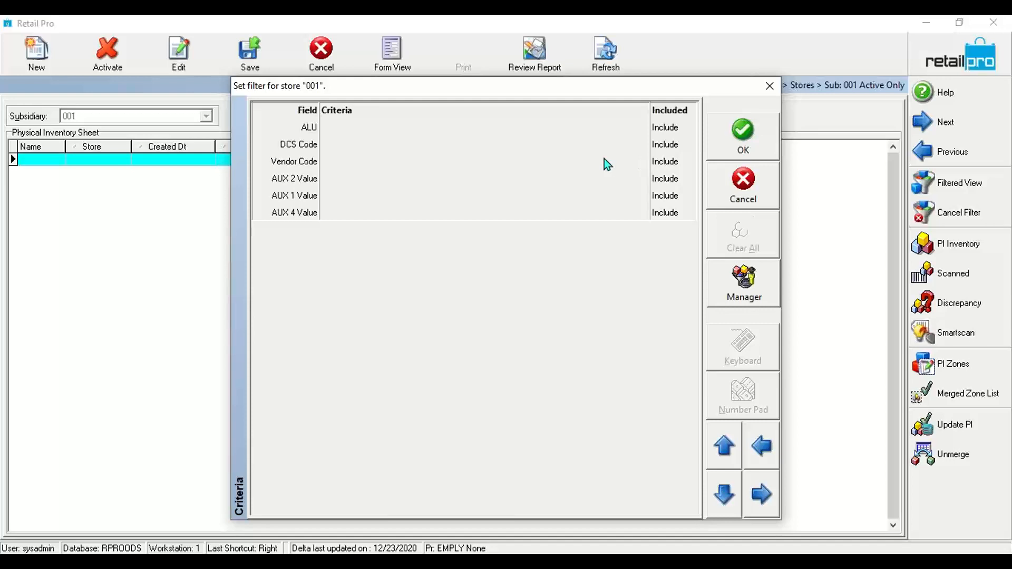
left_click(742, 133)
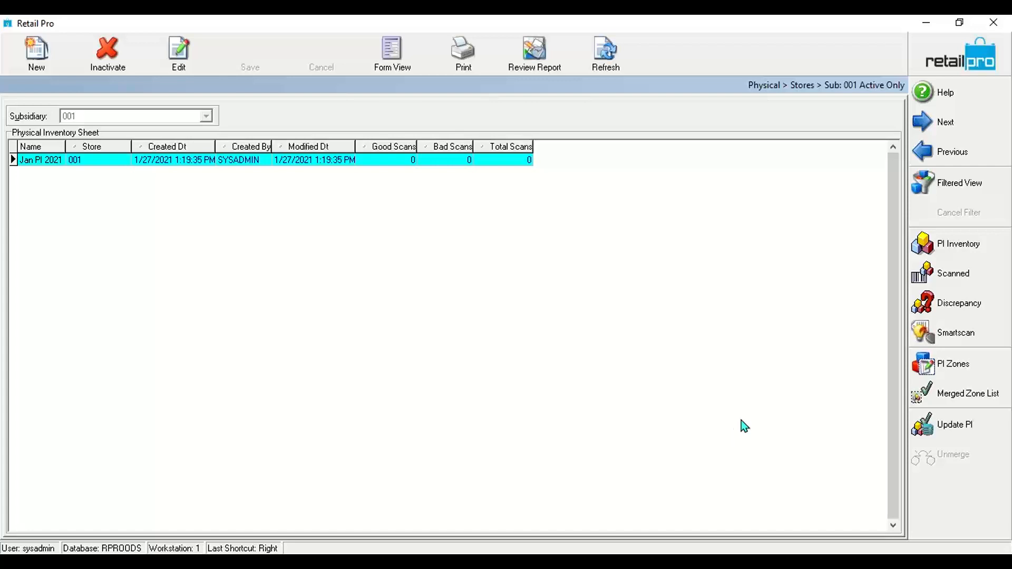
Examine the start, scan and discrepancy quantities in the PI Inventory of Jan PI 2021, and return to the inventory sheet.
left_click(350, 163)
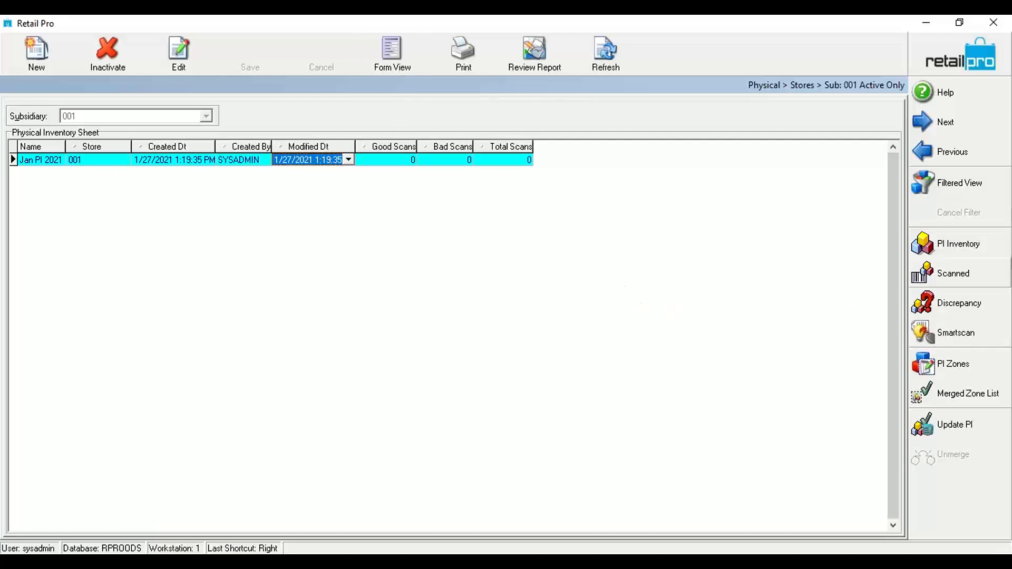
left_click(964, 255)
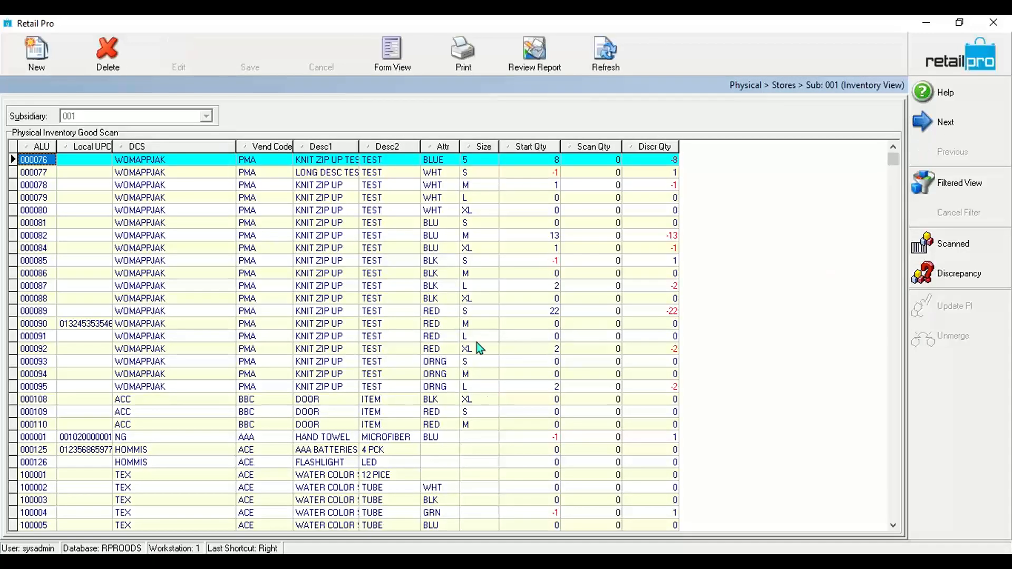
left_click(527, 298)
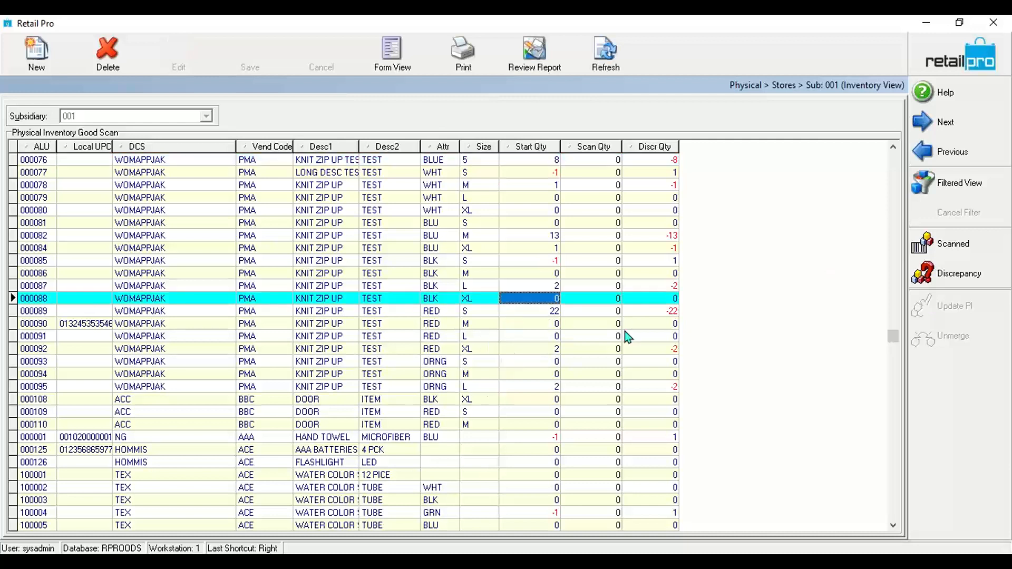
left_click(533, 159)
left_click(602, 174)
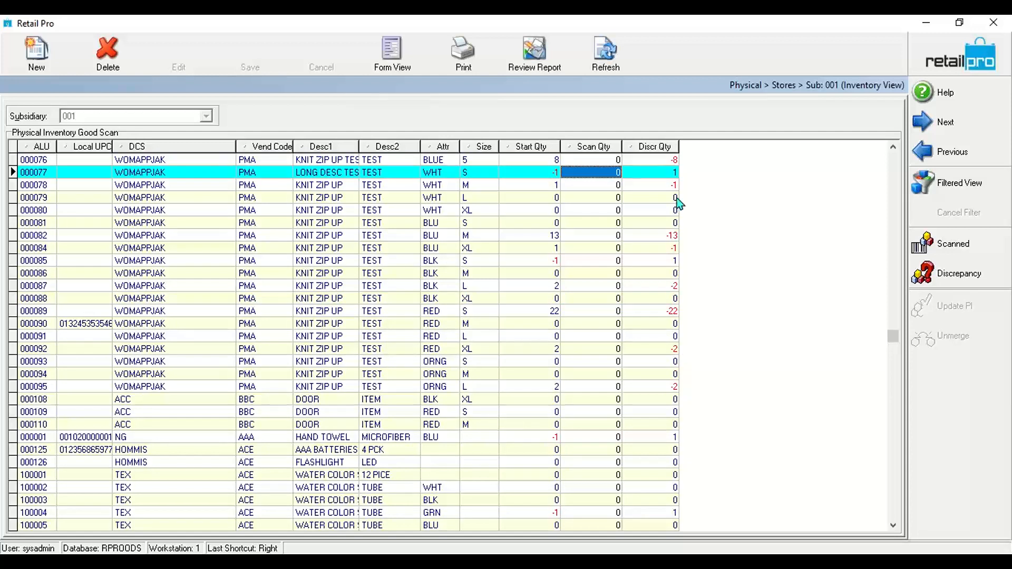
left_click(667, 173)
left_click(670, 362)
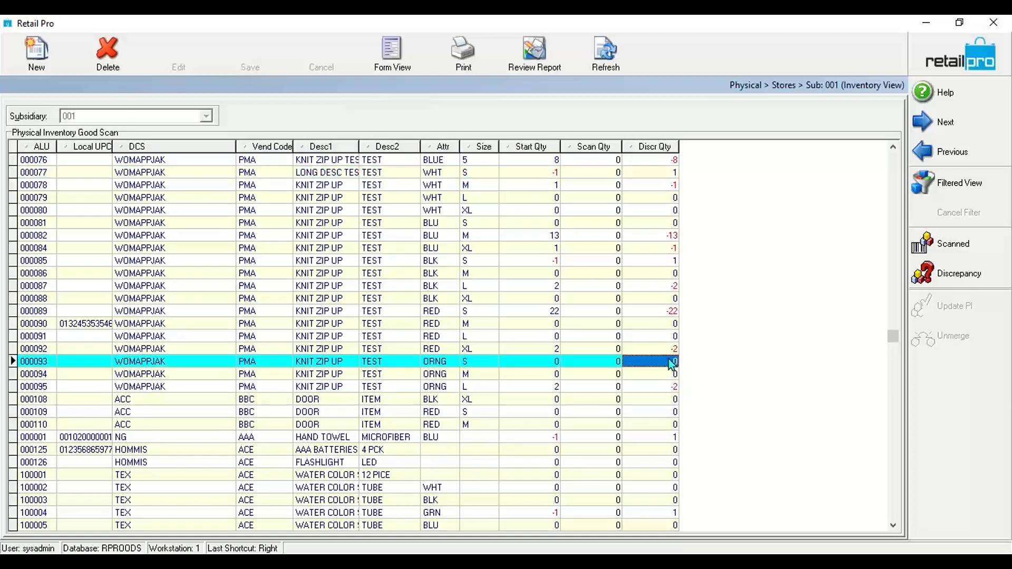
left_click(657, 311)
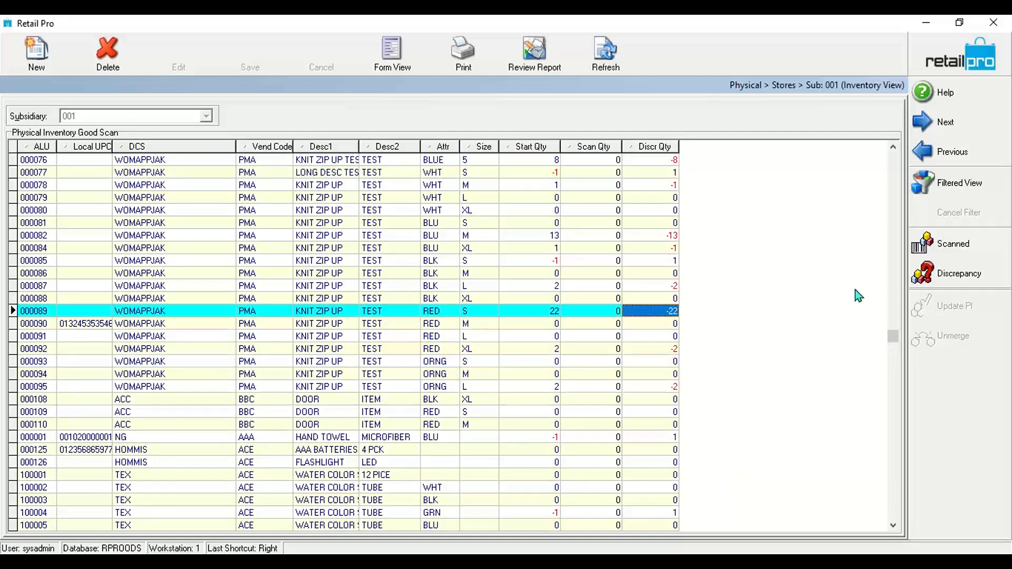
left_click(961, 55)
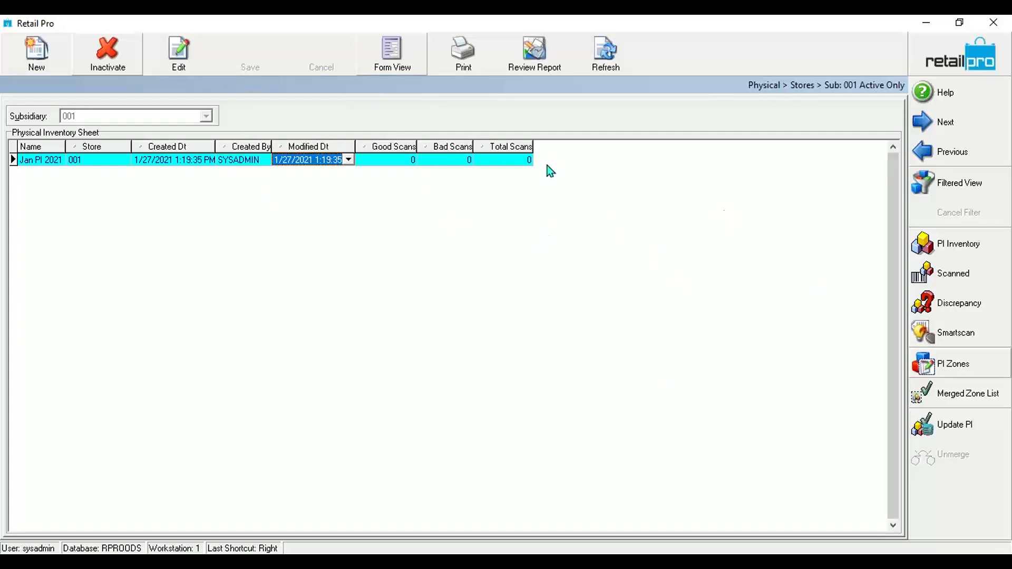
Open the PI zones of the Jan PI 2021 sheet and start a new physical inventory zone.
left_click(969, 366)
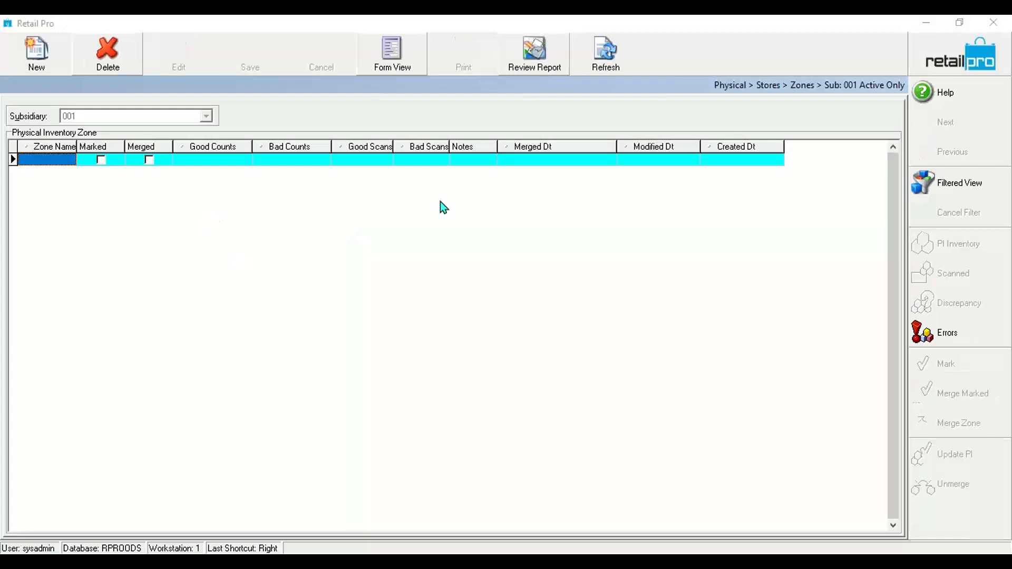
left_click(227, 358)
left_click(58, 63)
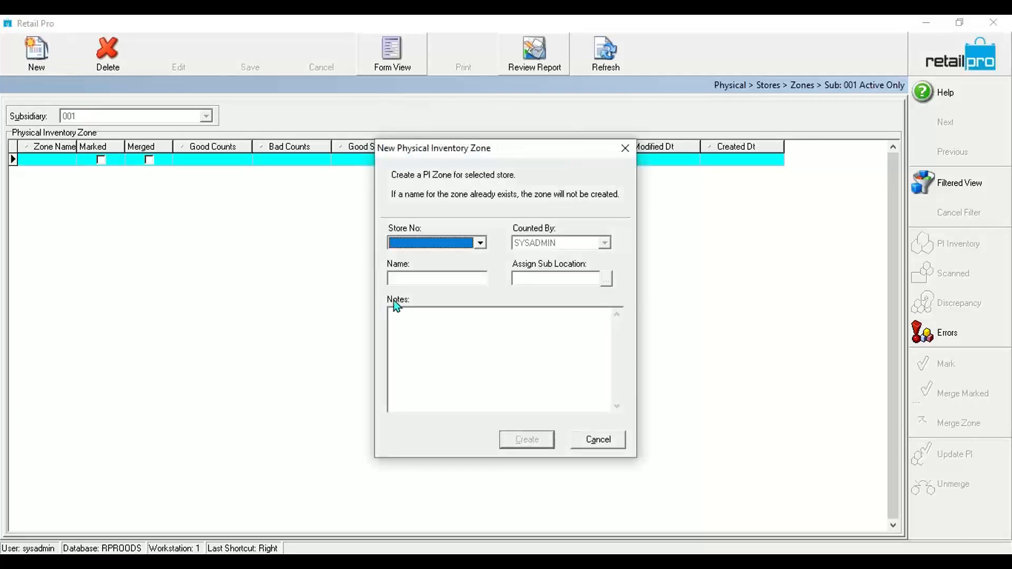
Assign the new zone to store 001 - Milton and enter A as its name.
left_click(470, 243)
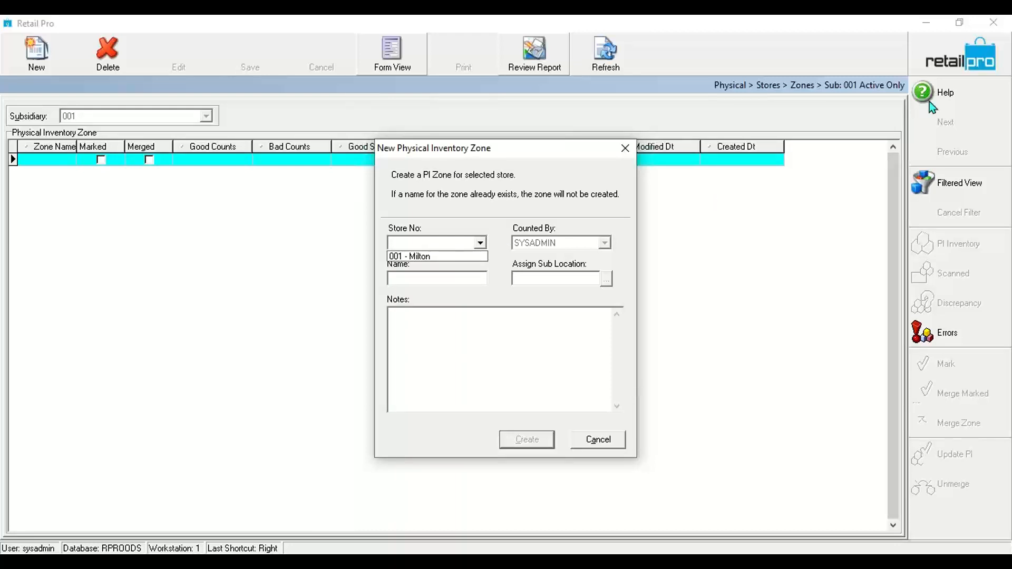
left_click(952, 91)
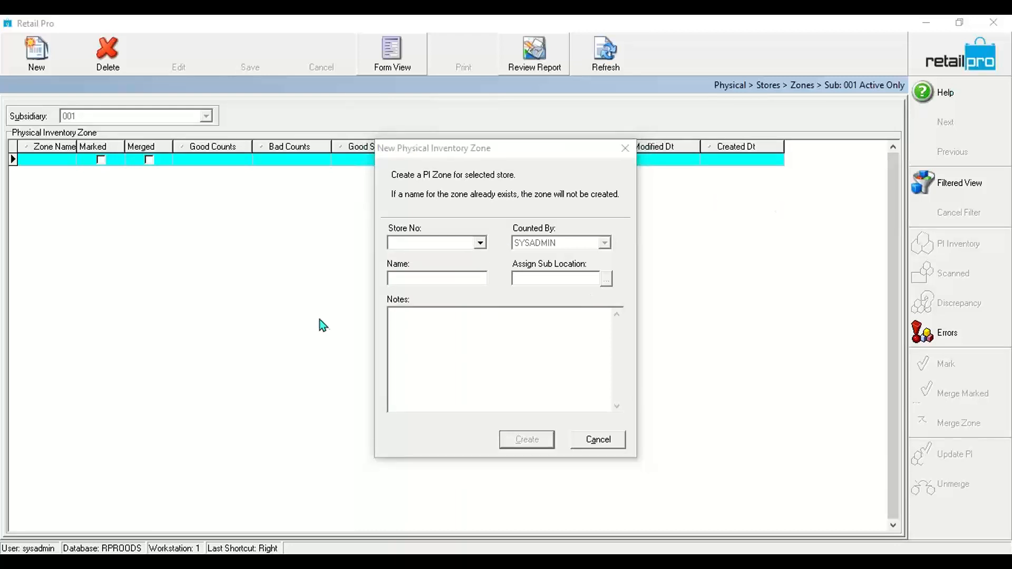
left_click(482, 242)
left_click(483, 241)
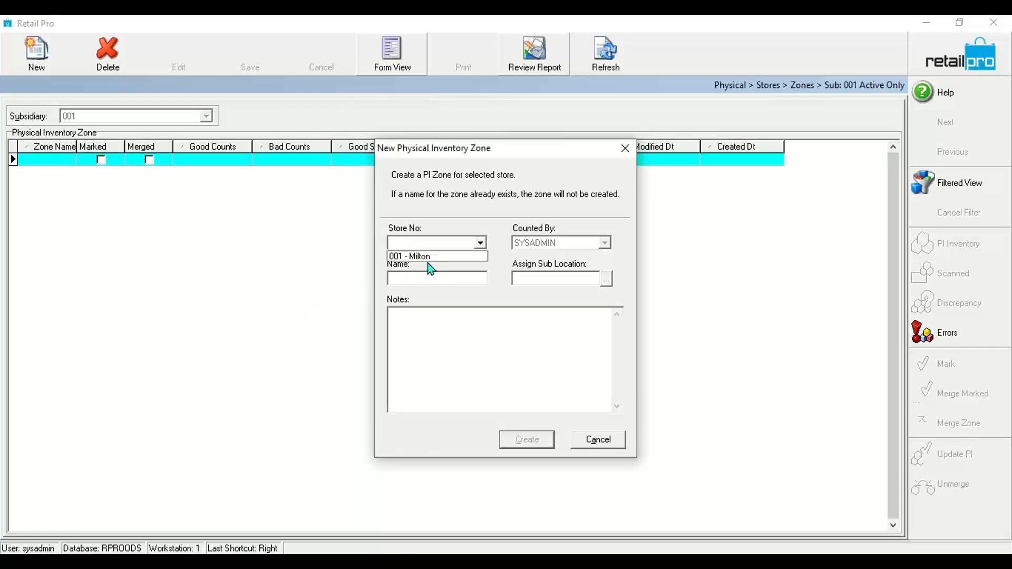
left_click(426, 262)
left_click(437, 287)
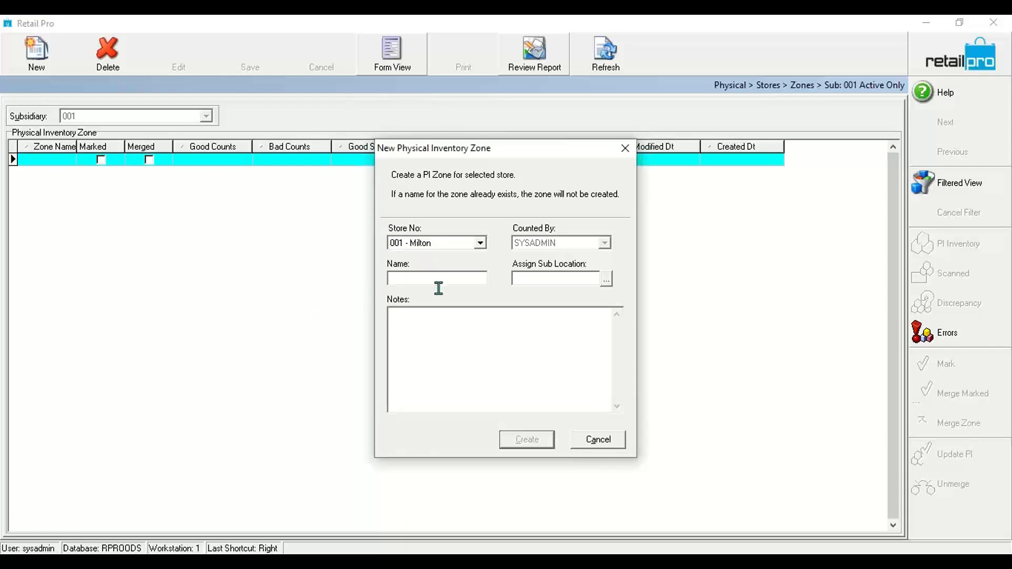
type("A")
left_click(527, 346)
Switch to the PI guide in Acrobat Reader, review the Starting the Physical steps up to Entering Zones, and return to Retail Pro.
key("alt+Tab")
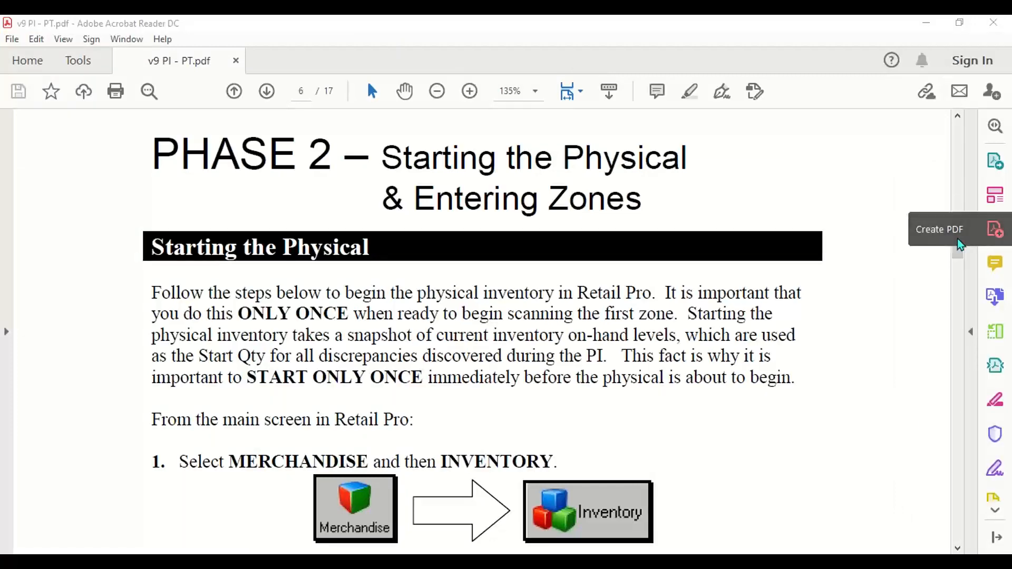
left_click_drag(958, 255, 960, 165)
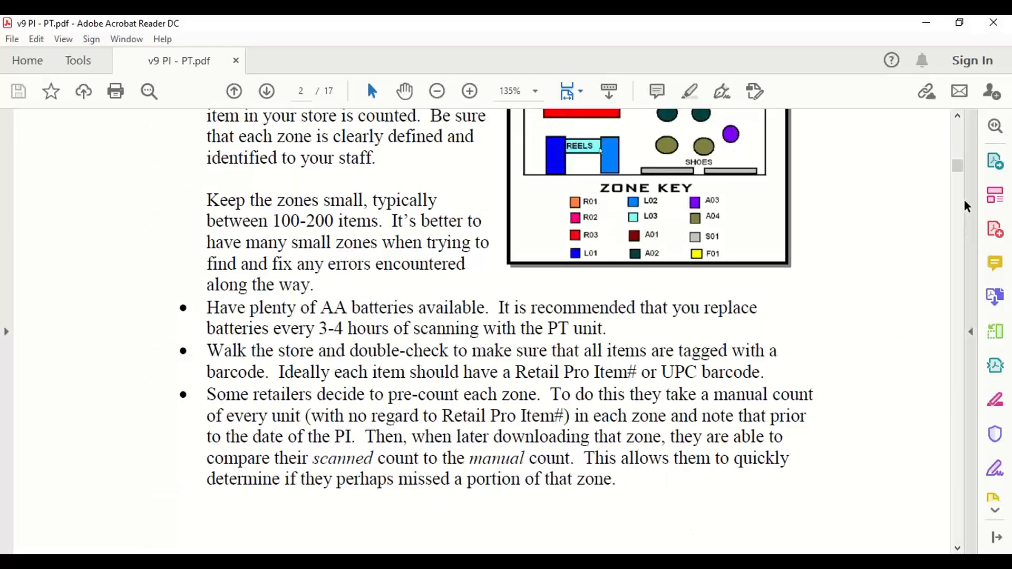
left_click_drag(960, 174, 960, 263)
scroll(673, 181, "down", 4)
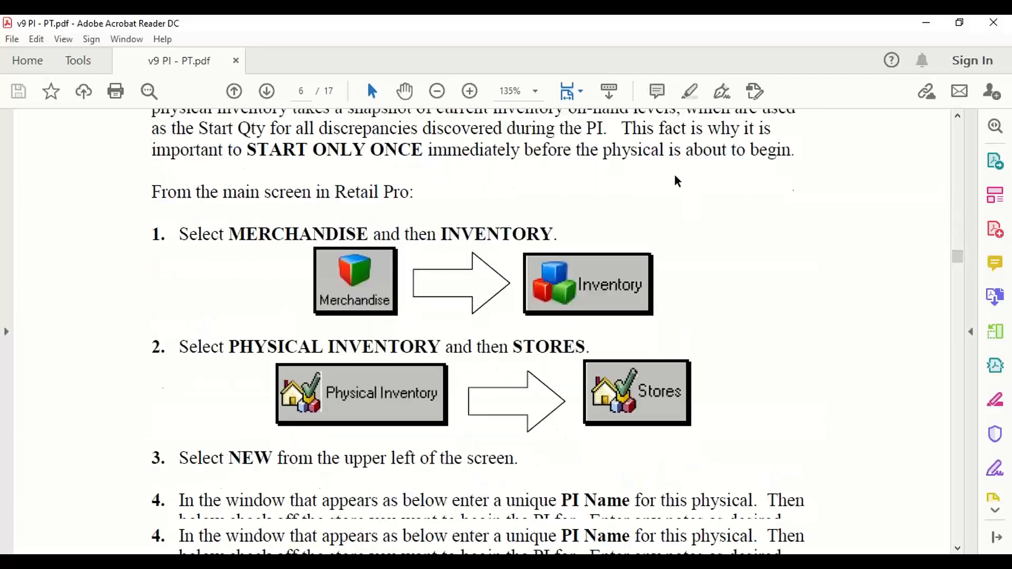
scroll(799, 241, "down", 3)
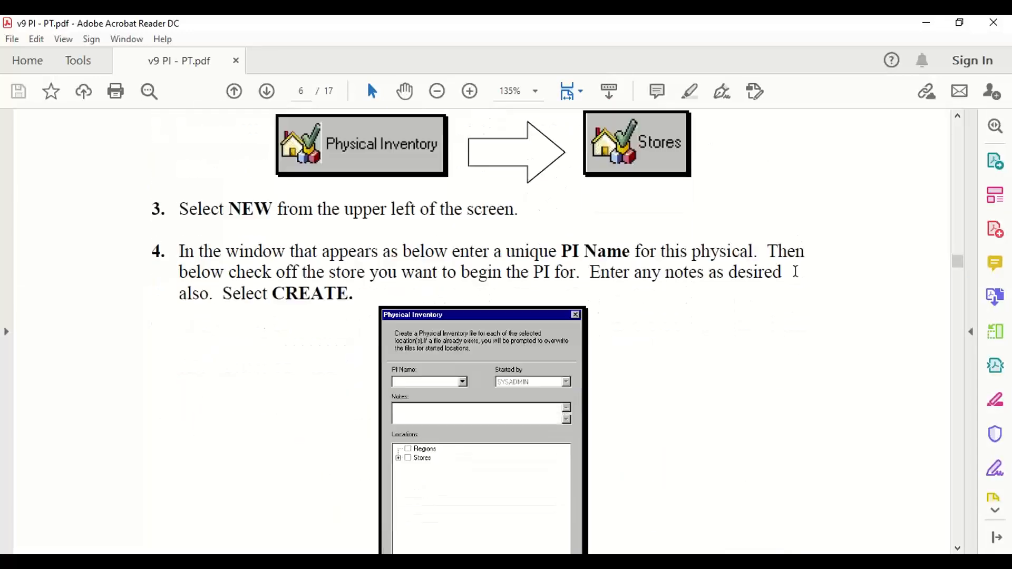
scroll(605, 420, "down", 5)
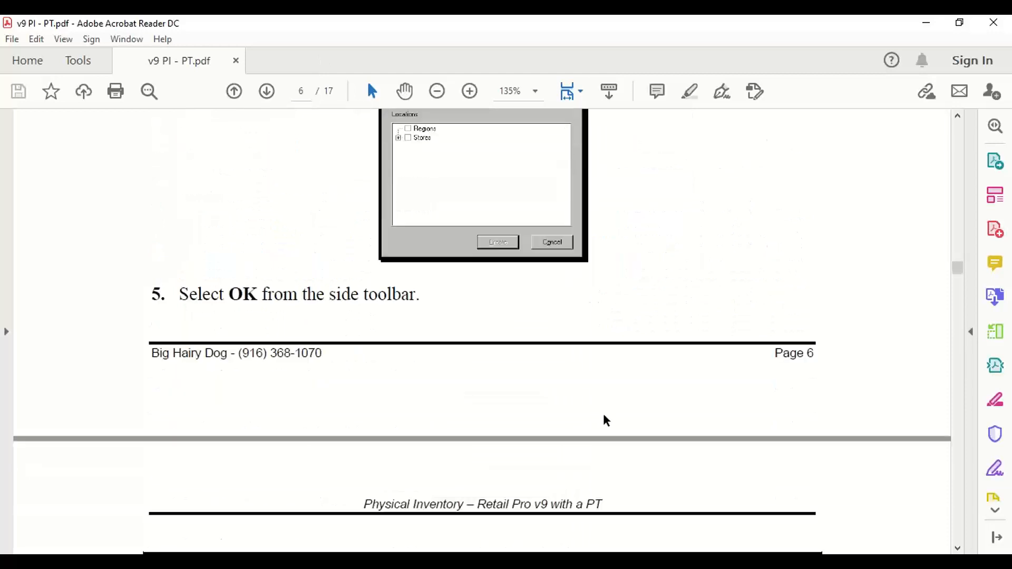
key("alt+Tab")
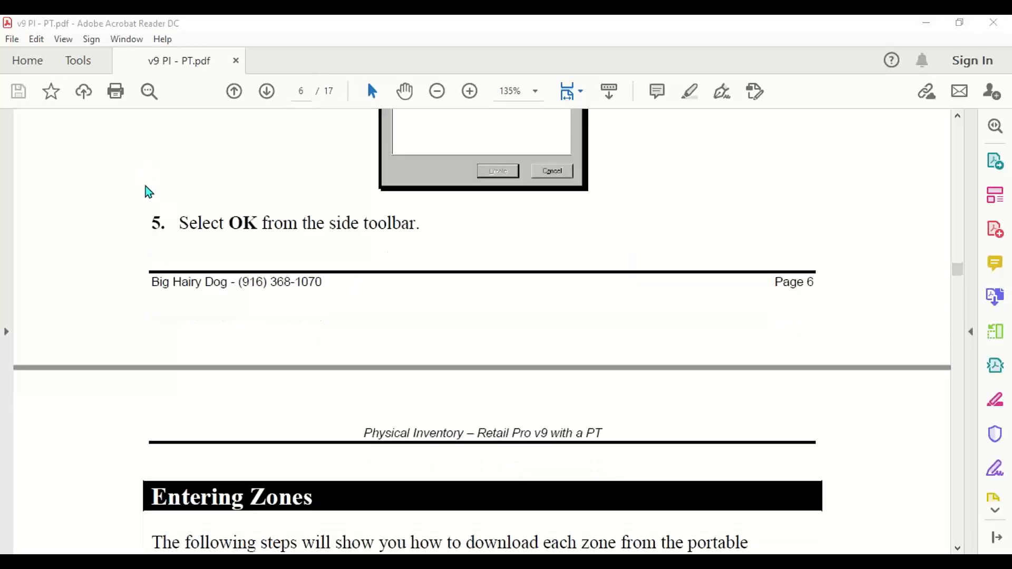
scroll(804, 273, "up", 4)
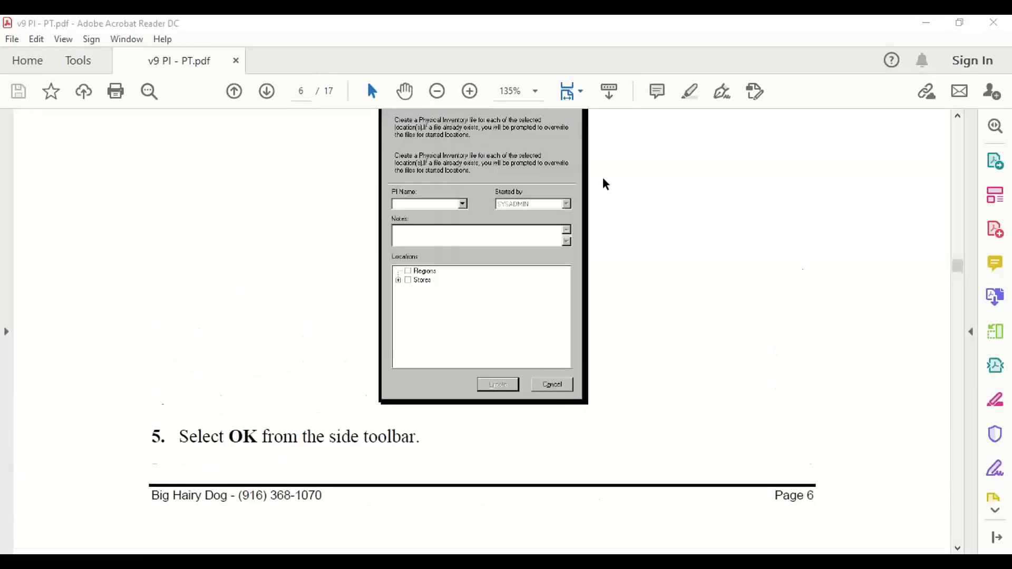
scroll(660, 330, "down", 12)
scroll(660, 324, "up", 1)
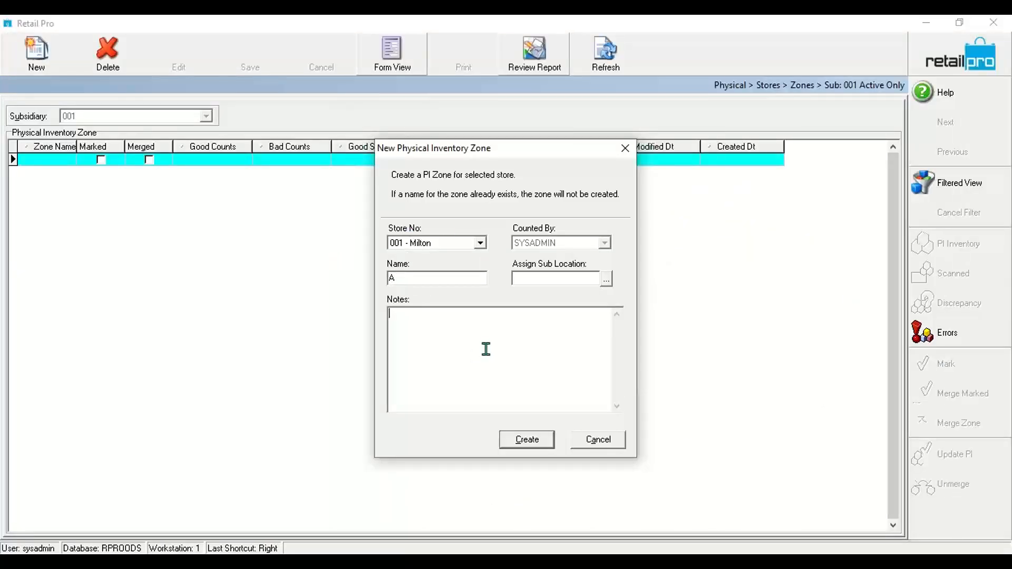
Finish creating zone A, and create a second physical inventory zone named B for store 001 - Milton.
left_click(531, 444)
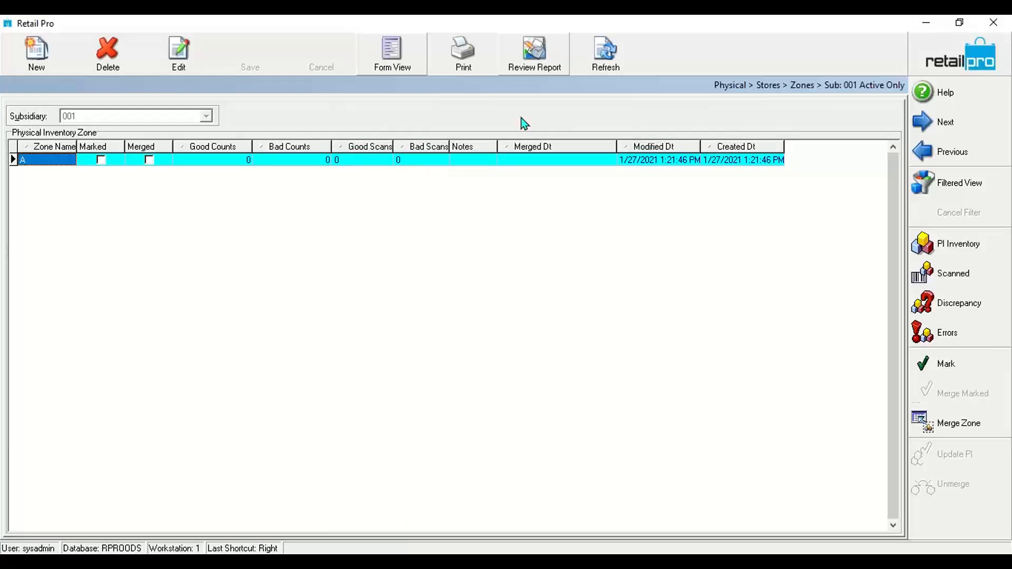
left_click(39, 55)
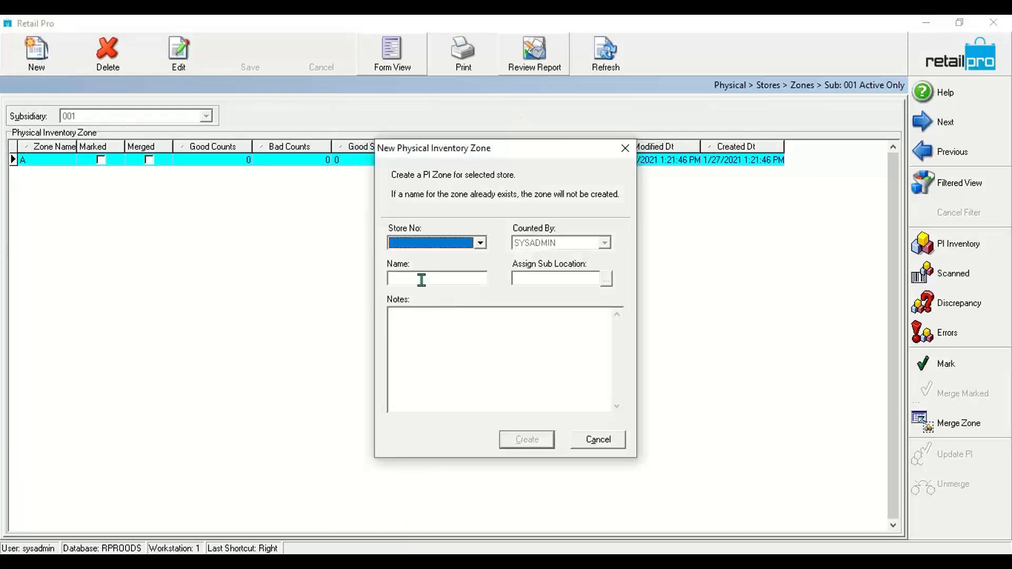
left_click(479, 242)
left_click(438, 257)
left_click(424, 279)
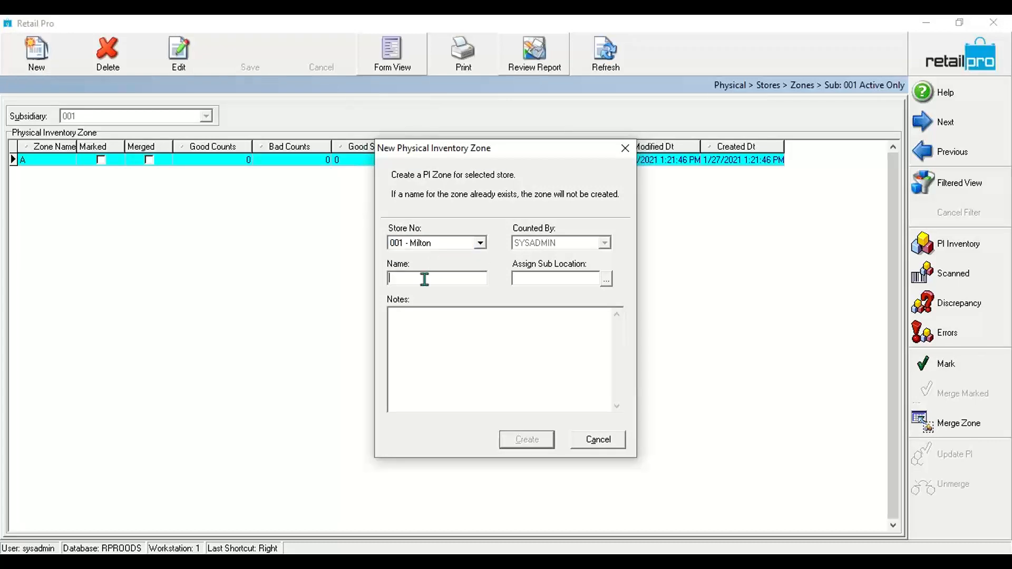
type("B")
left_click(517, 441)
left_click(357, 172)
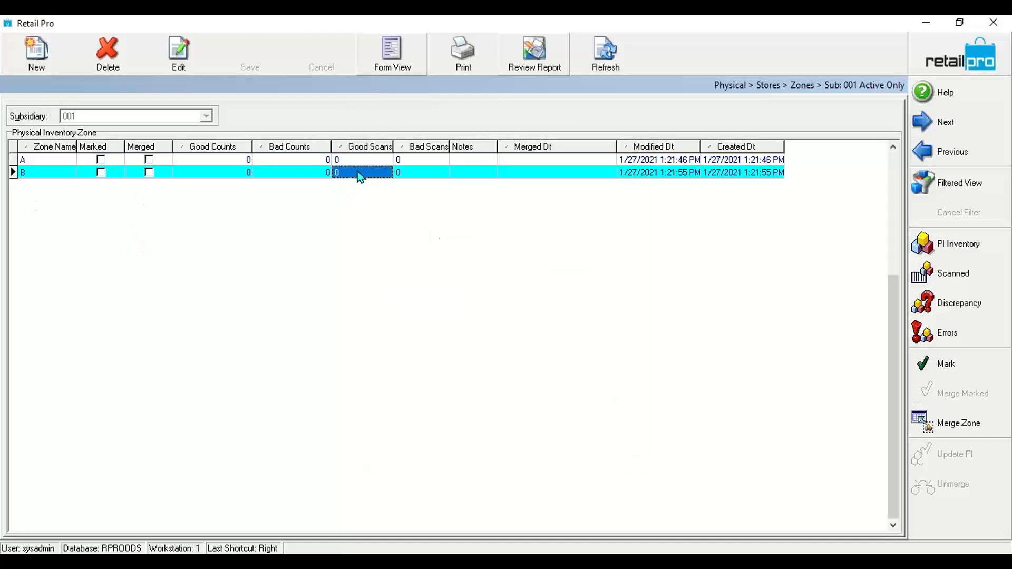
Create a third physical inventory zone named C for store 001 - Milton.
left_click(11, 53)
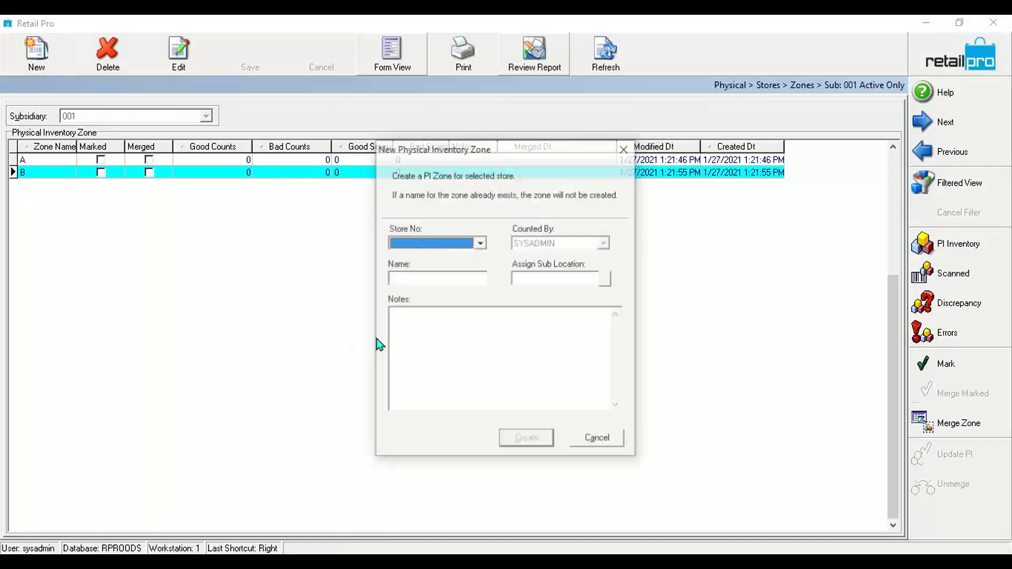
left_click(429, 242)
left_click(423, 258)
left_click(425, 272)
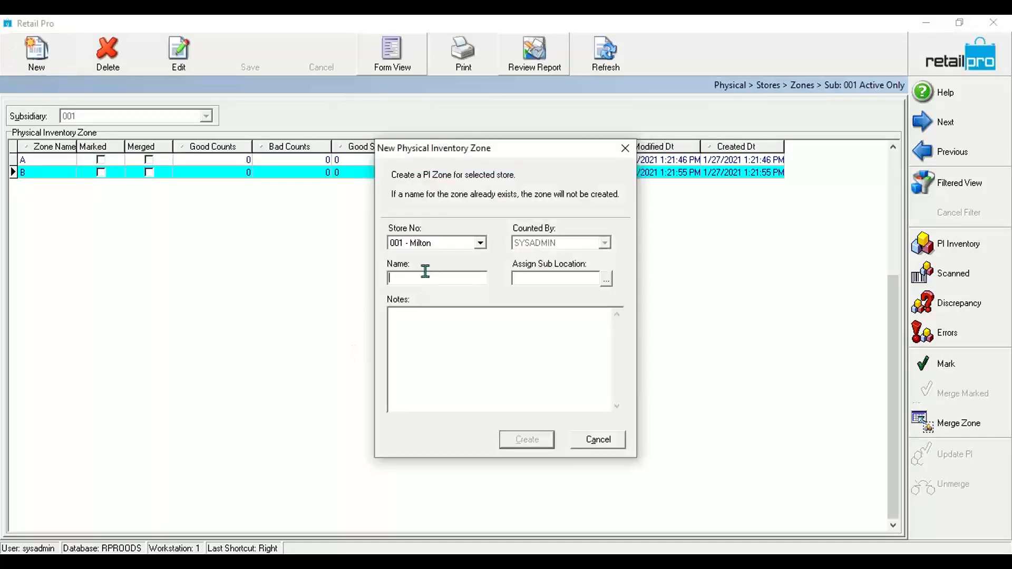
type("C")
left_click(533, 440)
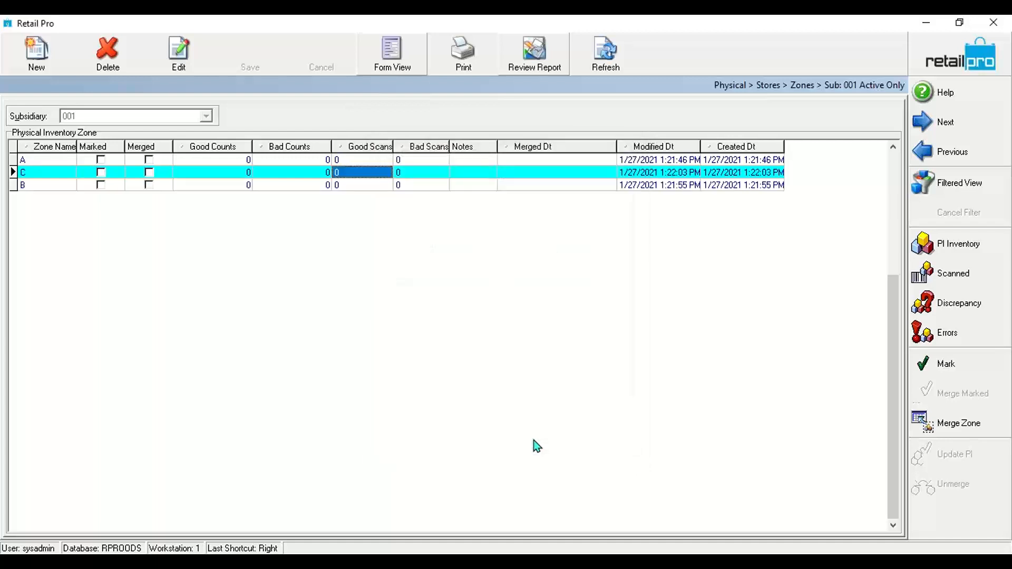
Select zone A in the physical inventory zone list and open its scanned items view.
left_click(381, 189)
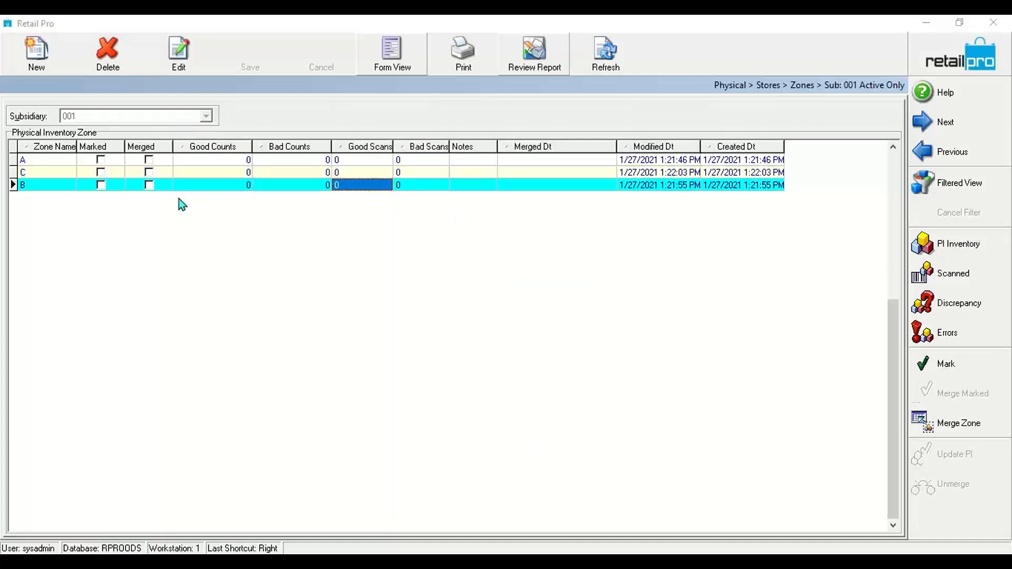
left_click(353, 180)
left_click(335, 174)
left_click(341, 187)
left_click(310, 164)
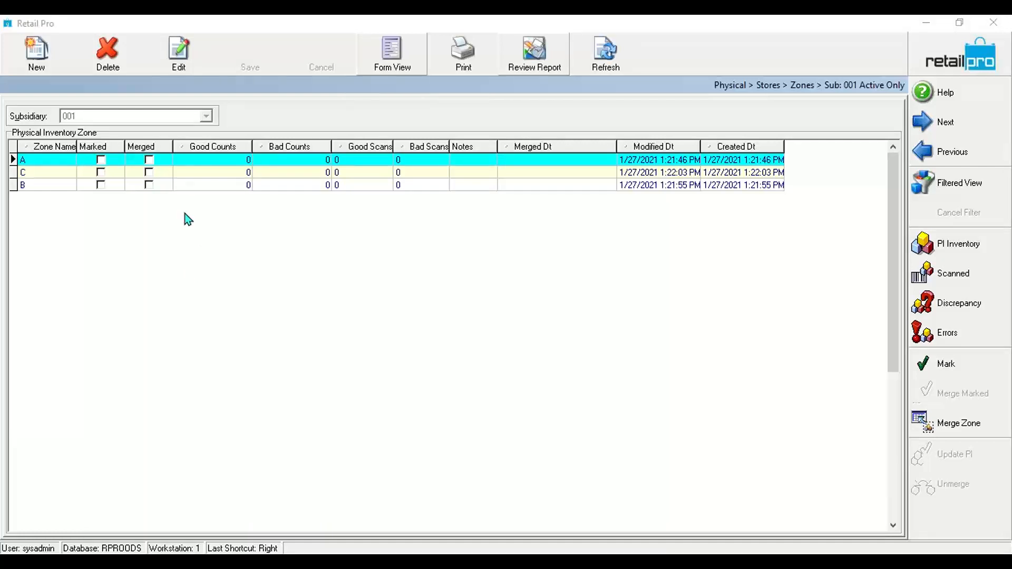
left_click(188, 160)
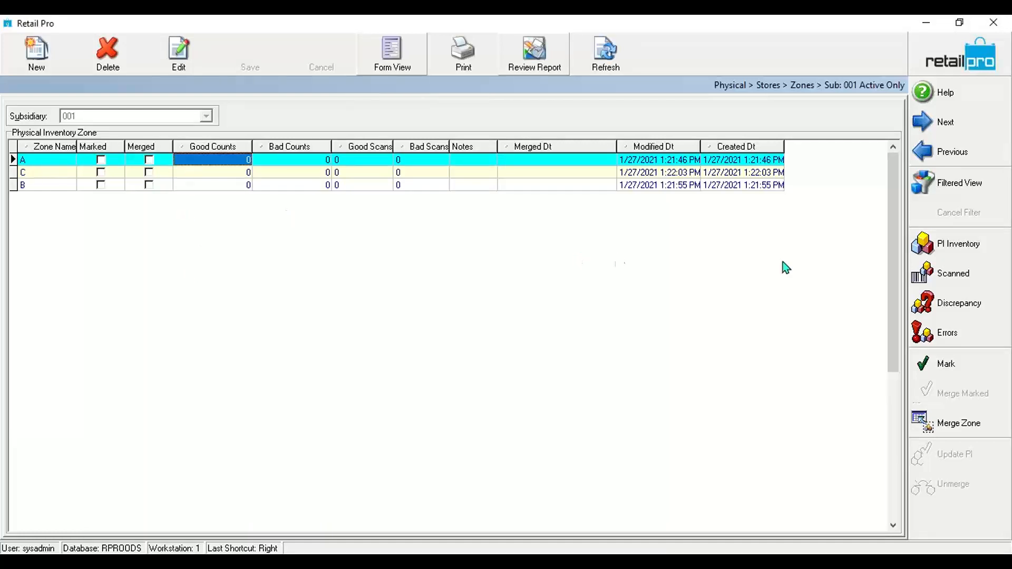
left_click(943, 274)
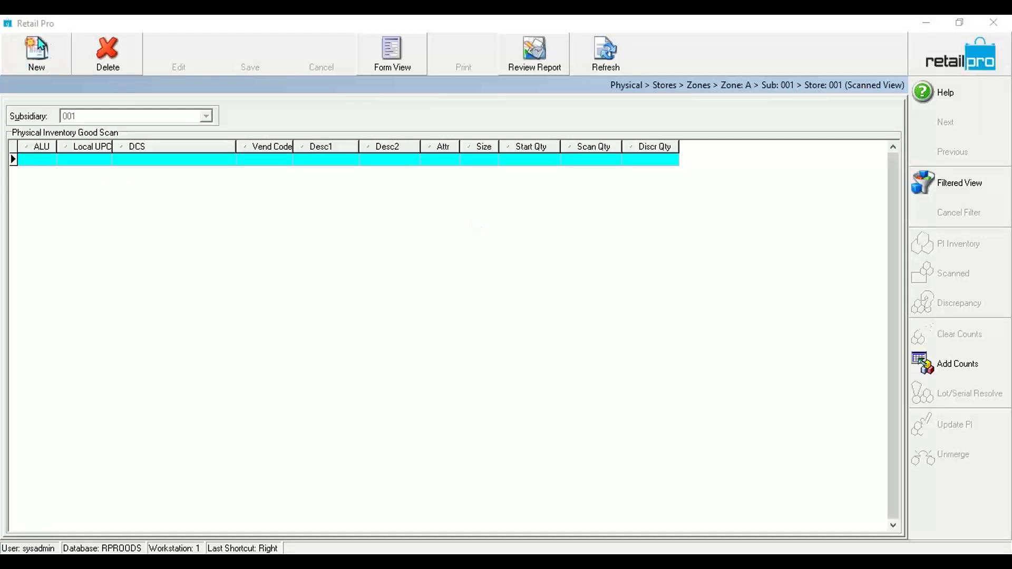
Try the manual count lookup 12356 for zone A, and add one unit of the item with lookup 4.
left_click(971, 371)
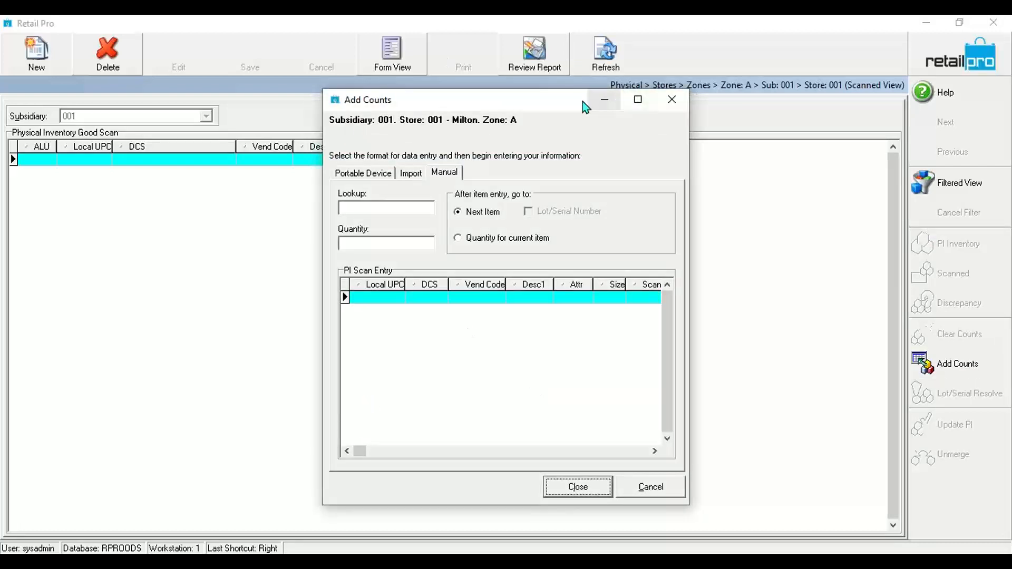
left_click_drag(529, 108, 516, 86)
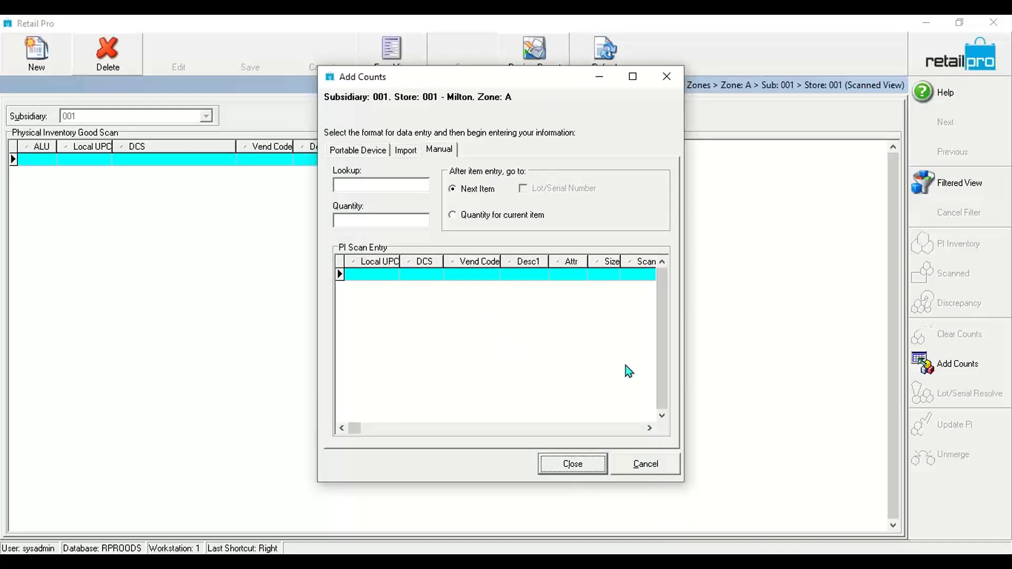
left_click(356, 186)
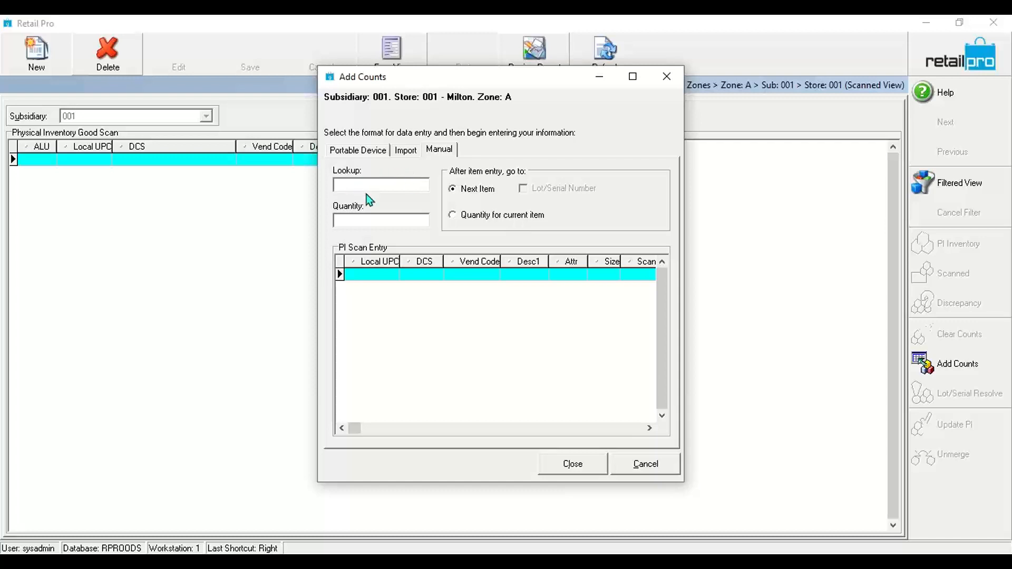
type("12356")
left_click(527, 339)
left_click(347, 184)
type("4")
key("Return")
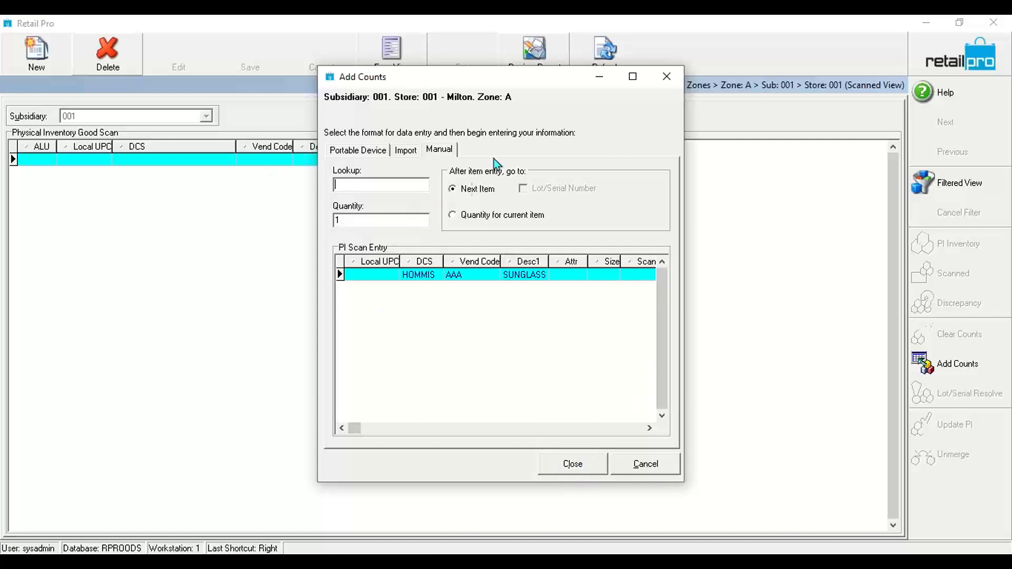
left_click(576, 469)
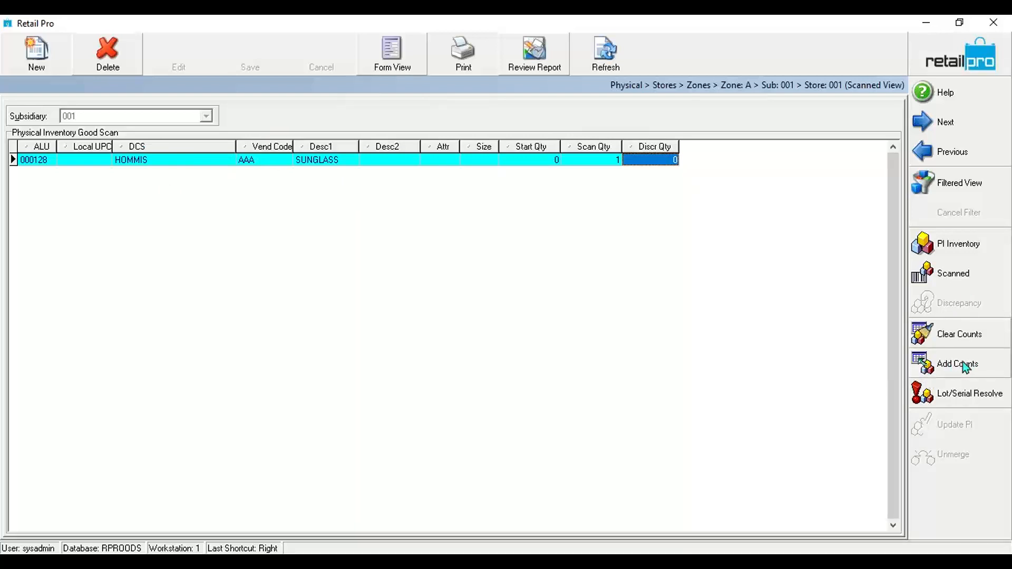
Examine the file import option for adding counts to zone A, comparing the Test and PI maps.
left_click(934, 363)
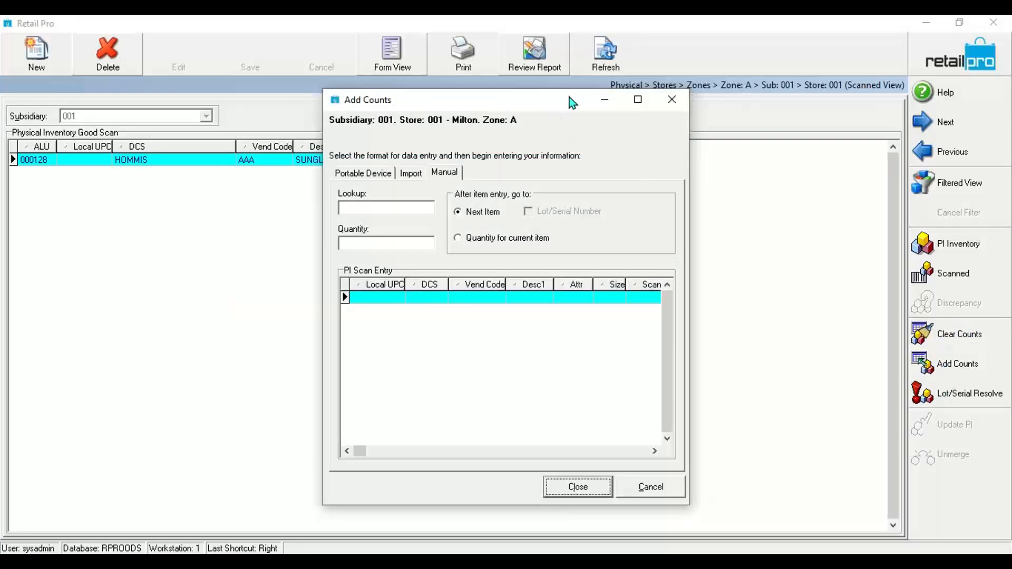
left_click_drag(569, 97, 605, 30)
left_click(449, 110)
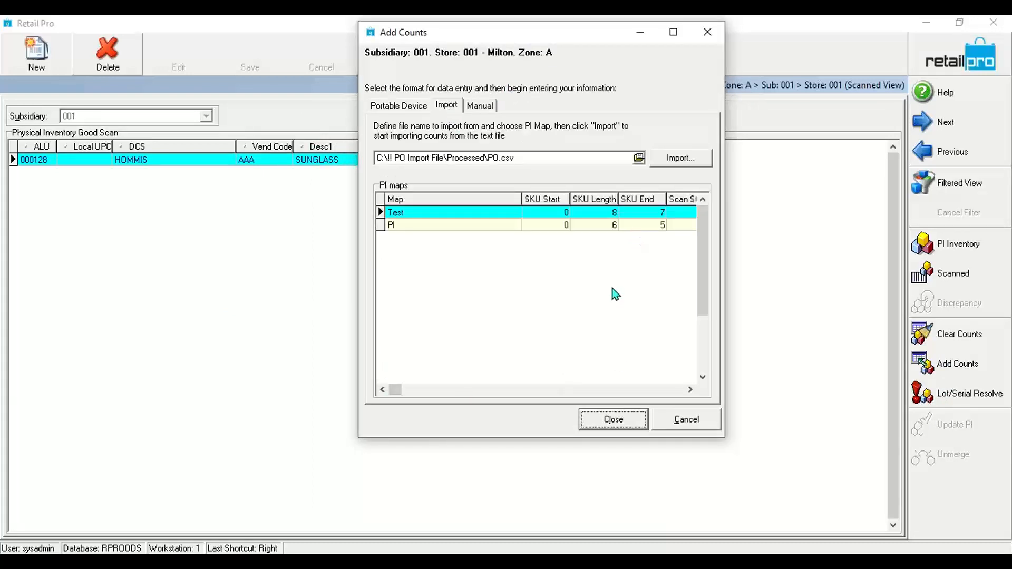
left_click(405, 226)
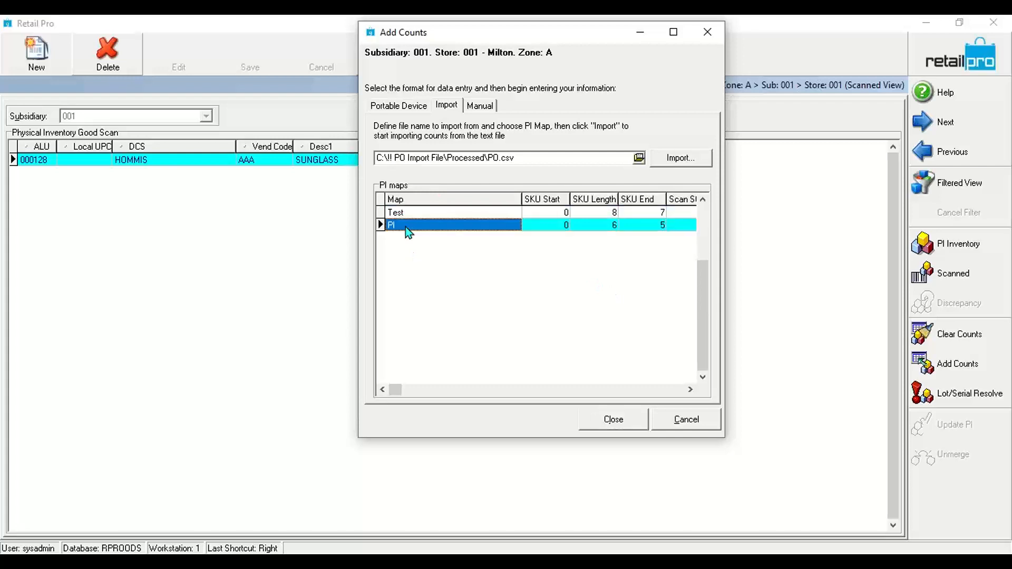
left_click(406, 217)
left_click(399, 225)
left_click(436, 215)
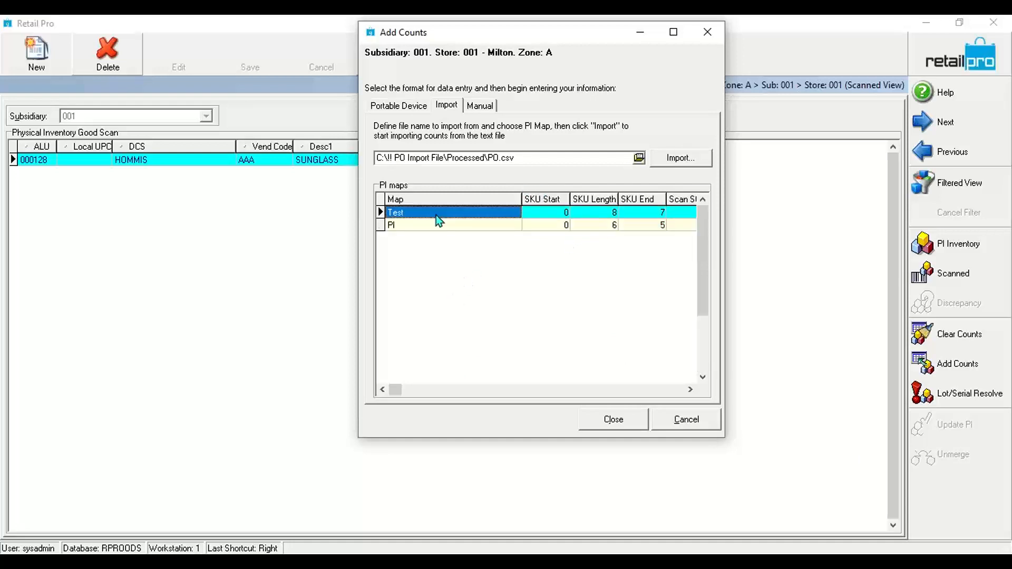
left_click(435, 227)
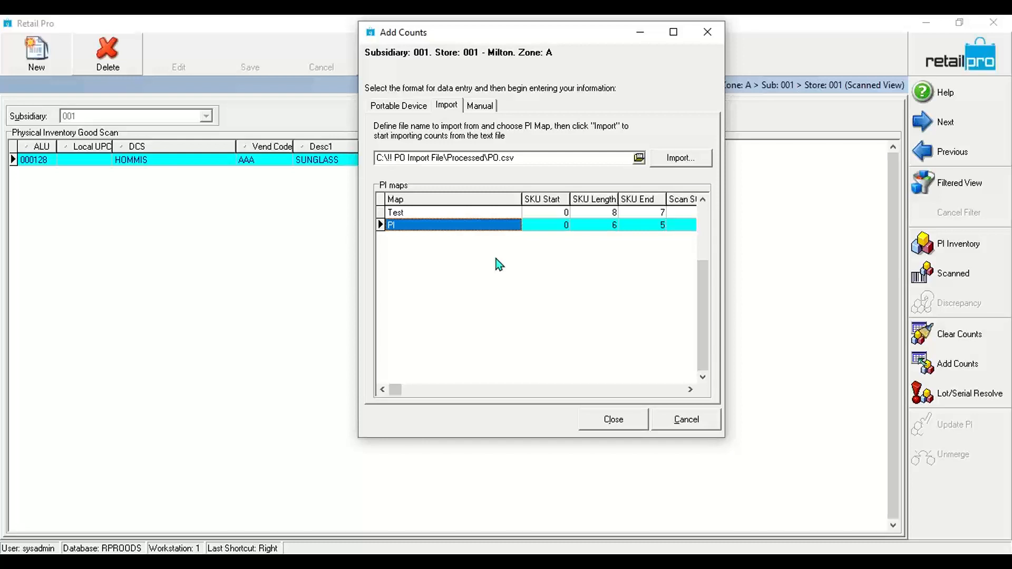
Browse the PROCESSED folder for a count file to import, and leave the file selection without choosing one.
left_click(639, 158)
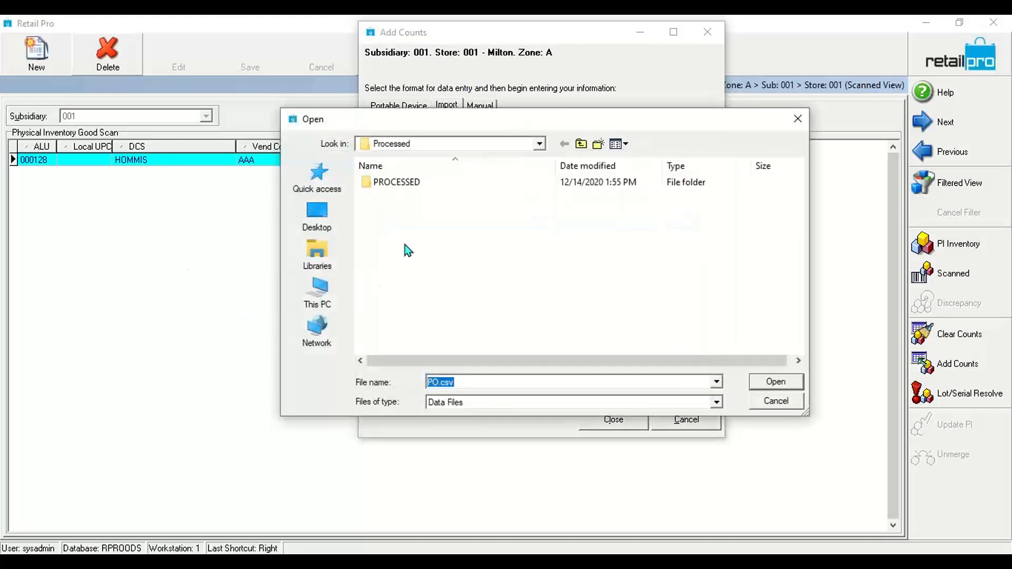
double_click(397, 183)
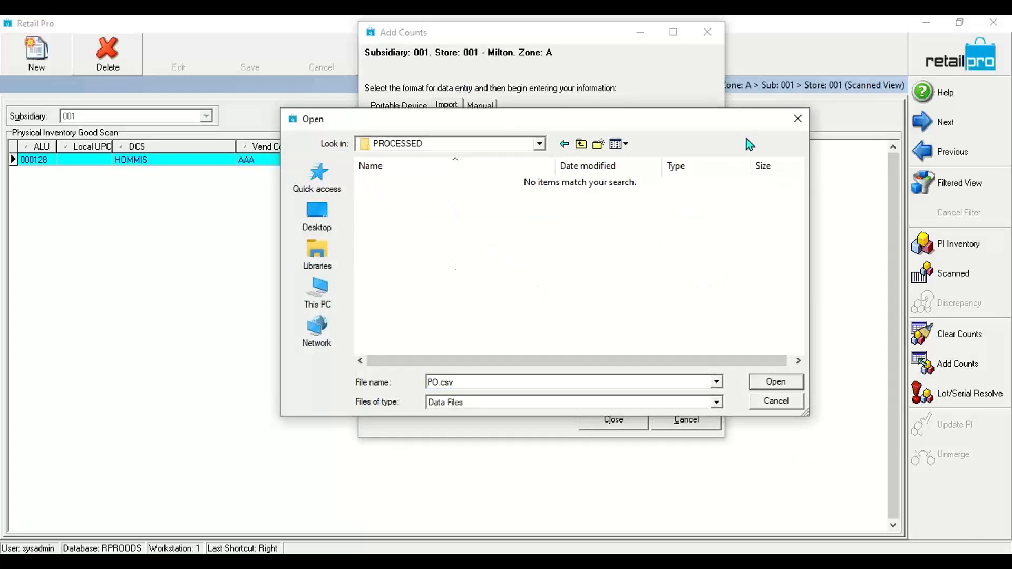
left_click_drag(761, 122, 743, 111)
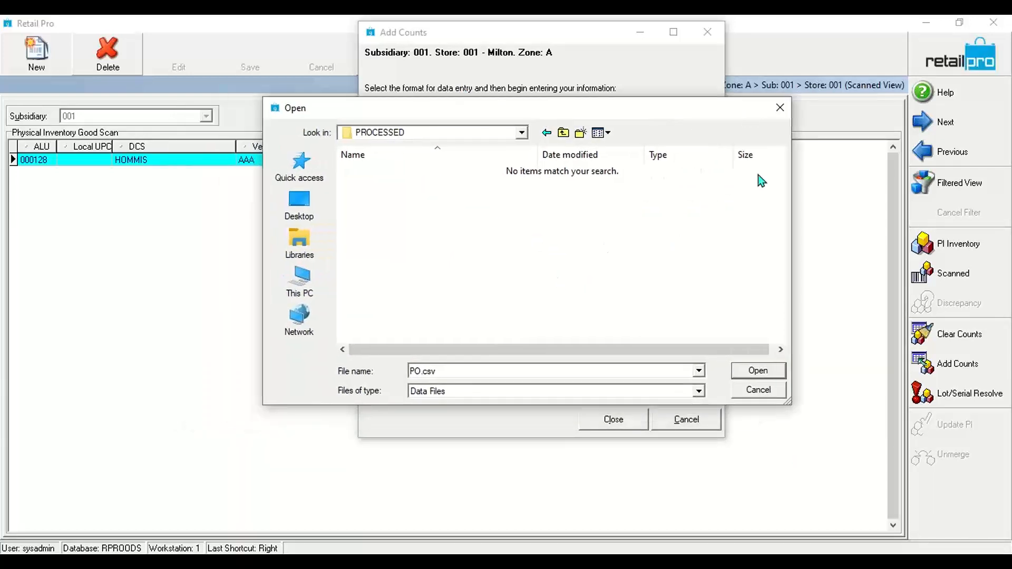
left_click(785, 114)
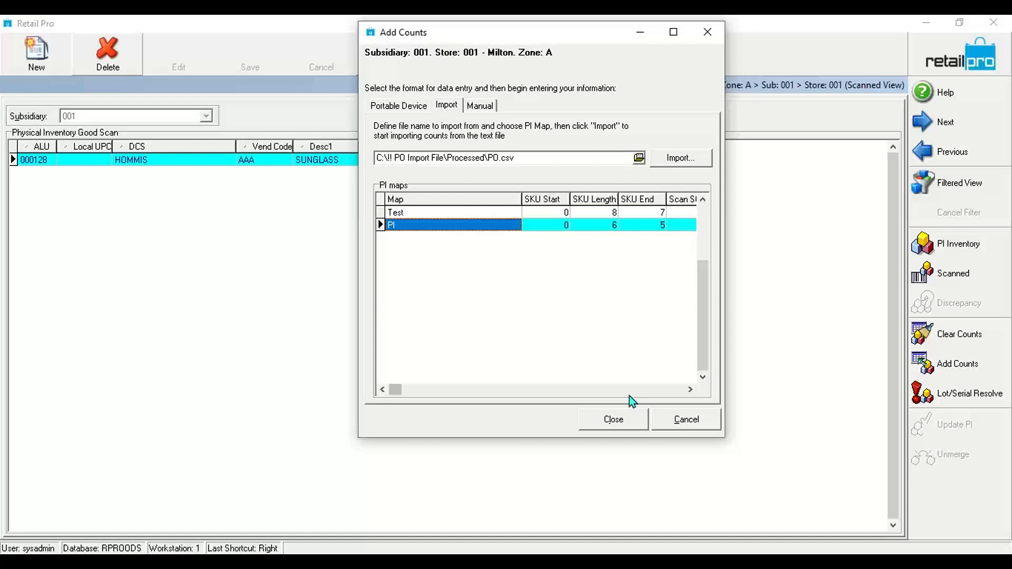
Try to download counts for zone A from the portable device, and dismiss the download attempt.
left_click(416, 107)
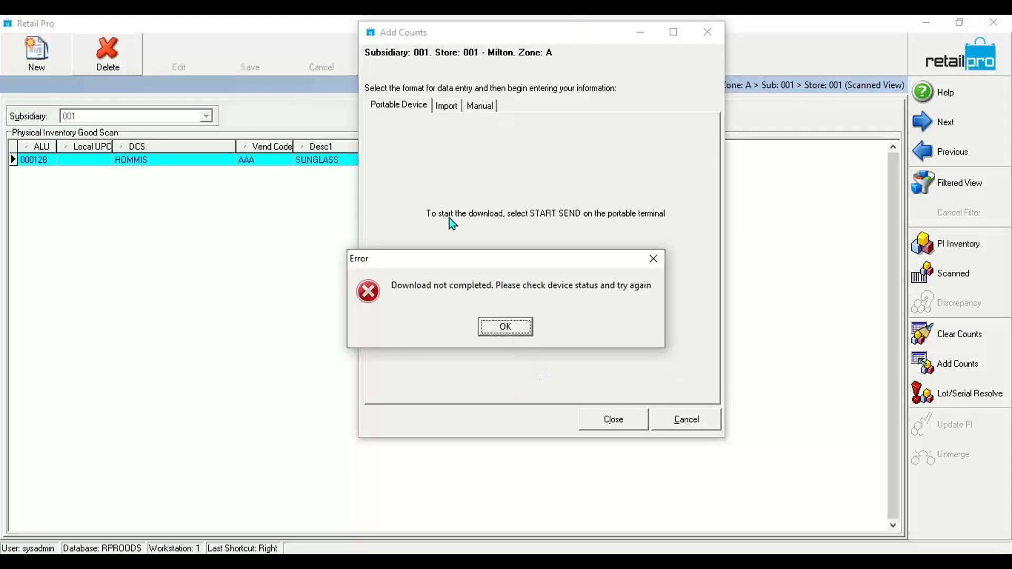
left_click(503, 327)
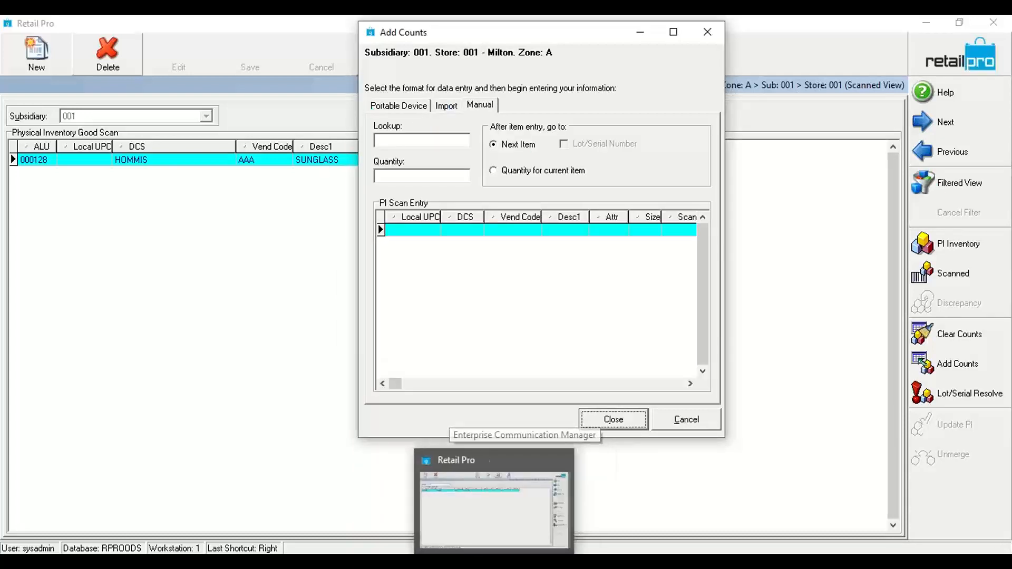
Switch to the v9 PI - PT.pdf guide in Acrobat Reader and read steps 4 and 5 on adding counts from the portable terminal.
left_click(496, 561)
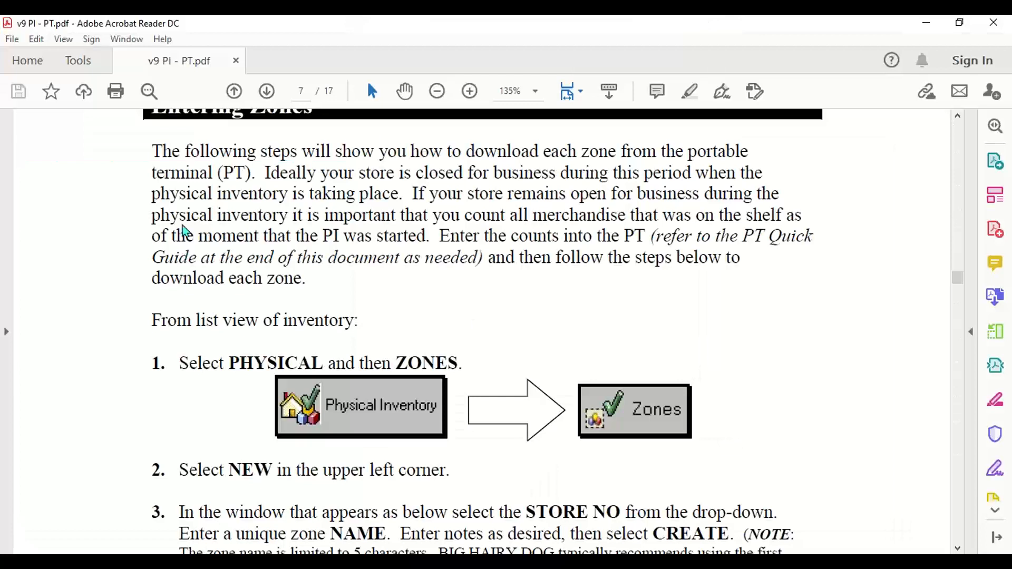
scroll(724, 287, "down", 15)
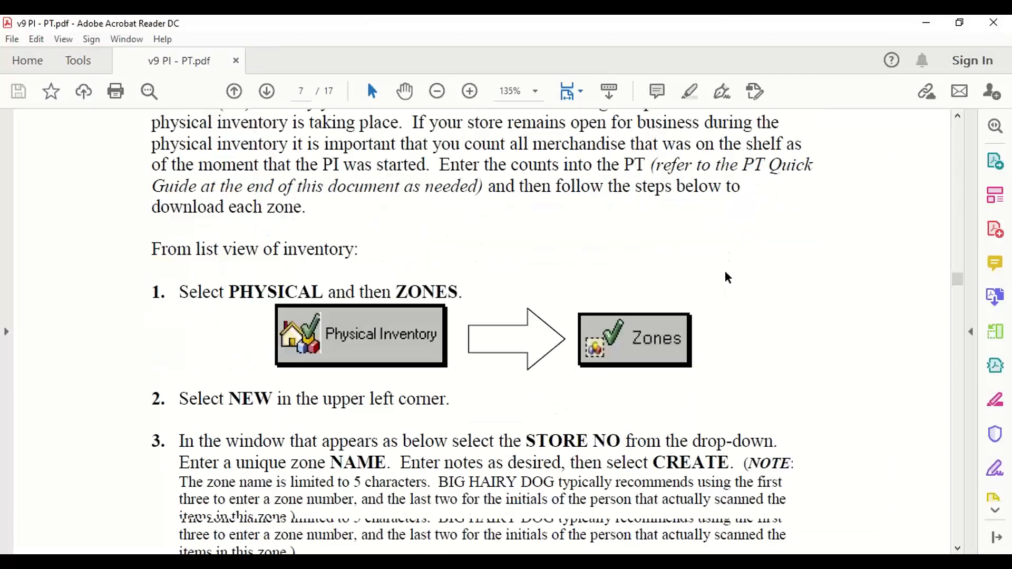
scroll(728, 277, "down", 15)
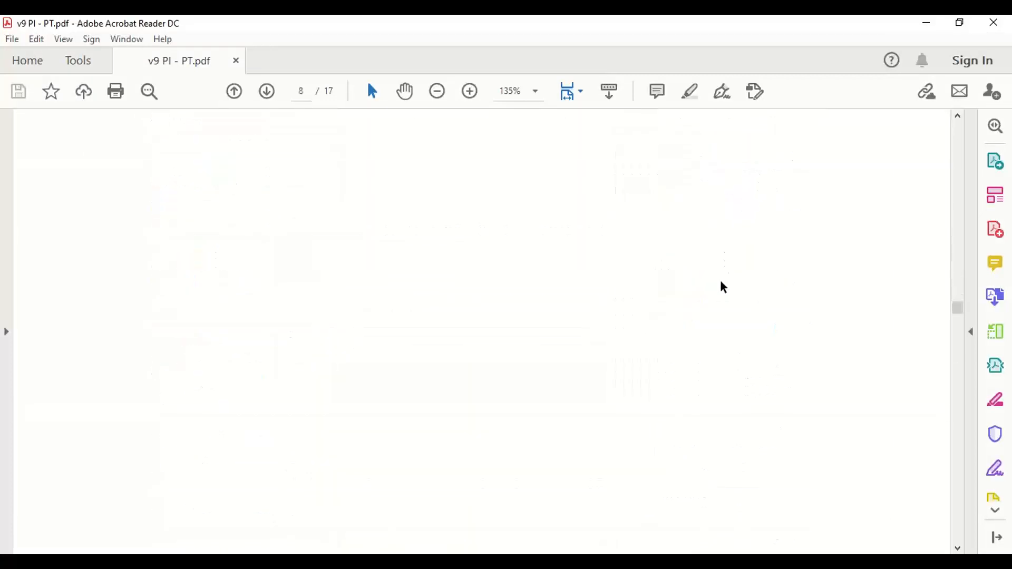
scroll(722, 289, "down", 6)
scroll(718, 287, "up", 1)
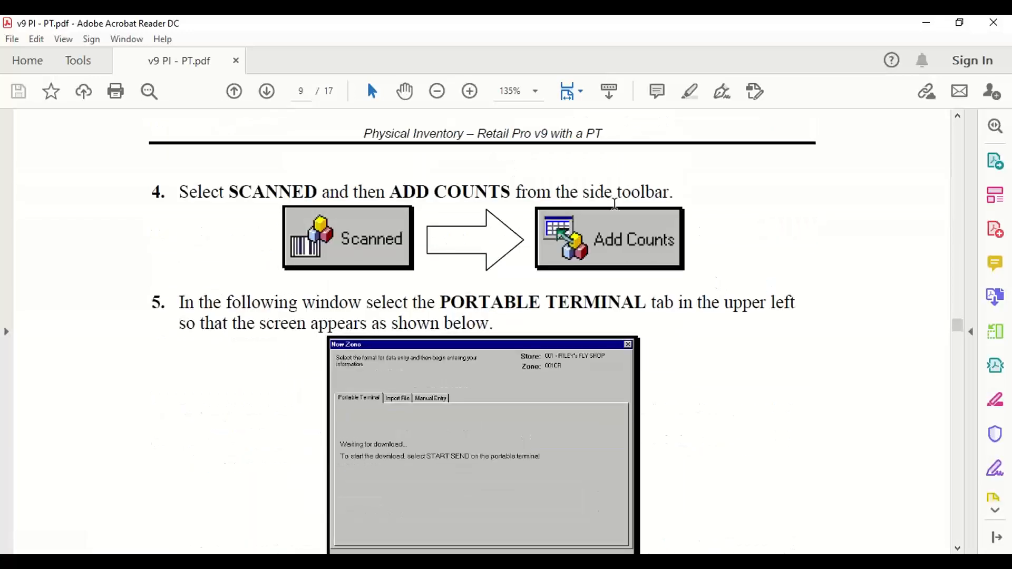
scroll(727, 346, "down", 3)
scroll(727, 346, "down", 3)
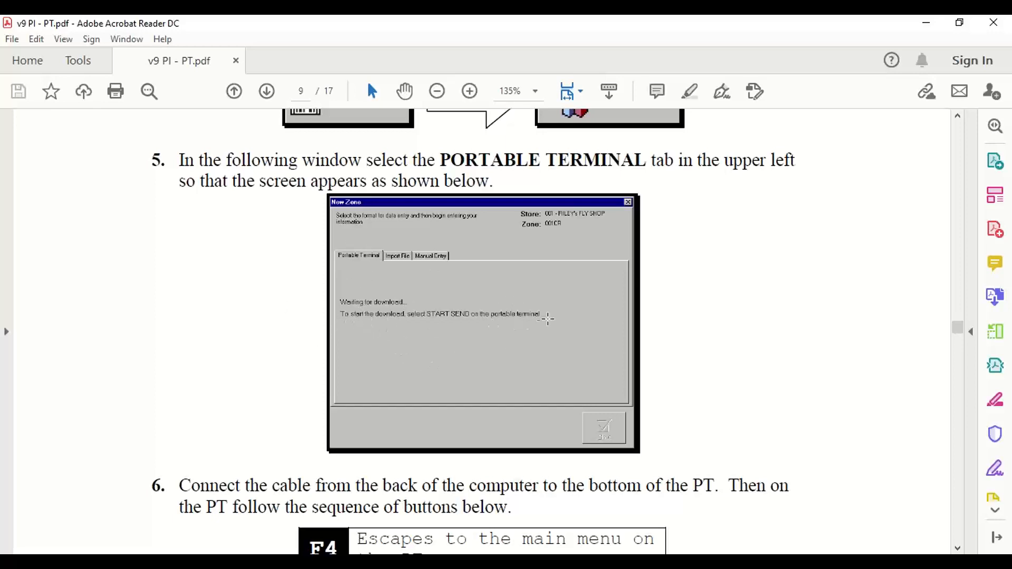
left_click_drag(546, 306, 330, 333)
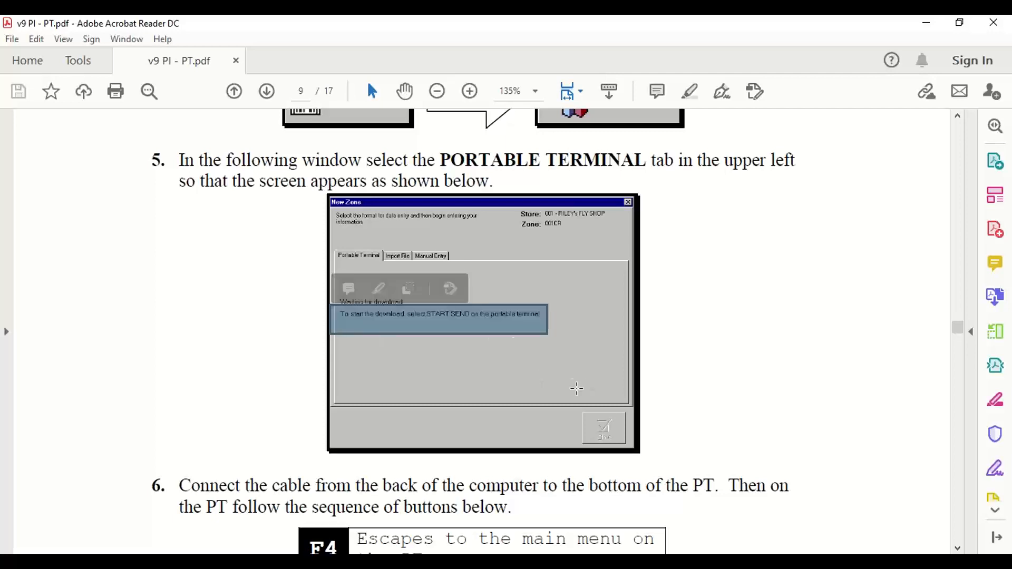
left_click(514, 385)
left_click(743, 354)
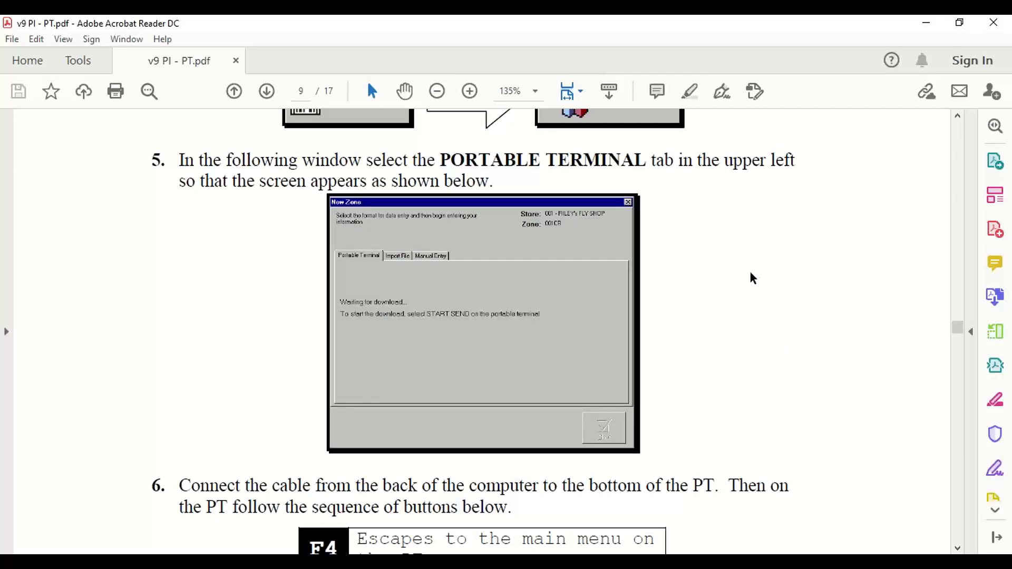
Read steps 6 to 8 of the guide, covering the F4, F2, F1 send sequence and finishing the zone.
scroll(477, 383, "down", 3)
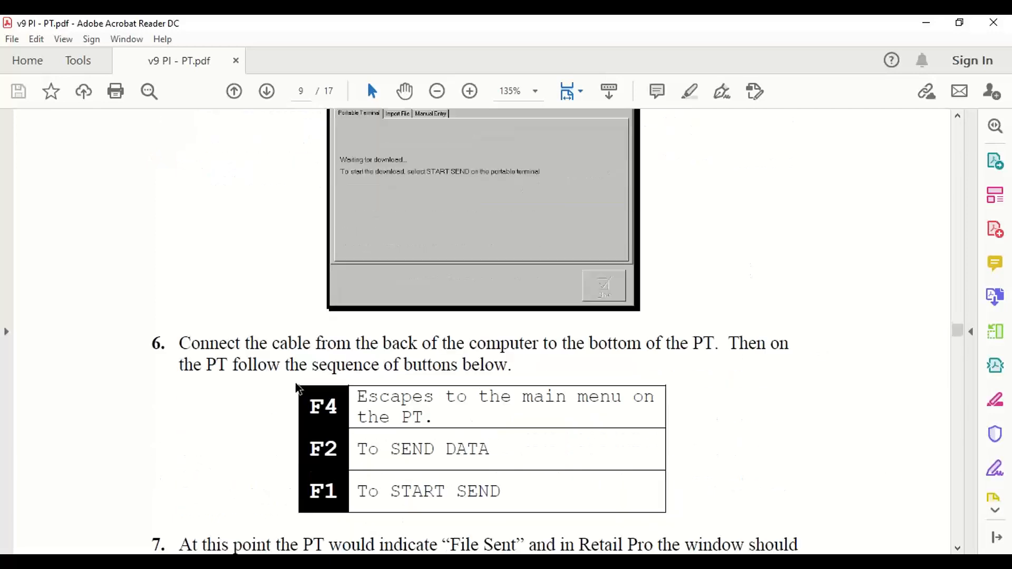
left_click_drag(308, 369, 344, 380)
left_click_drag(309, 415, 344, 418)
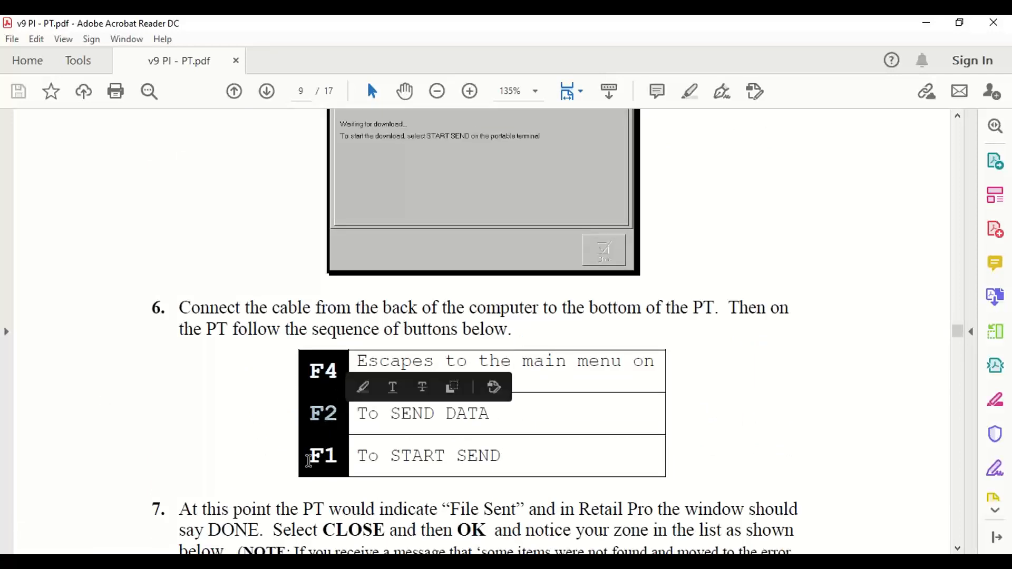
left_click_drag(309, 459, 343, 460)
left_click(540, 458)
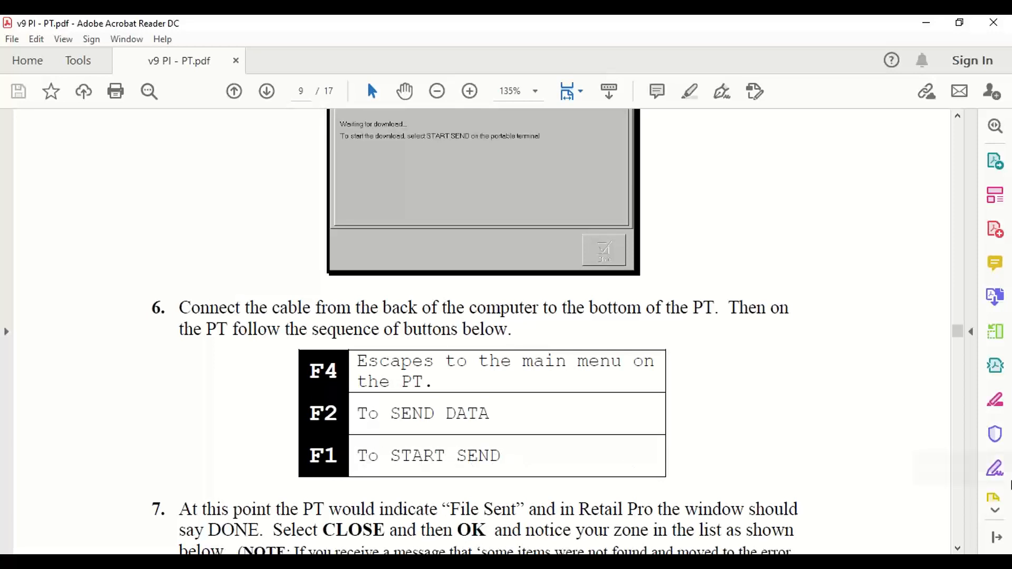
scroll(875, 295, "down", 4)
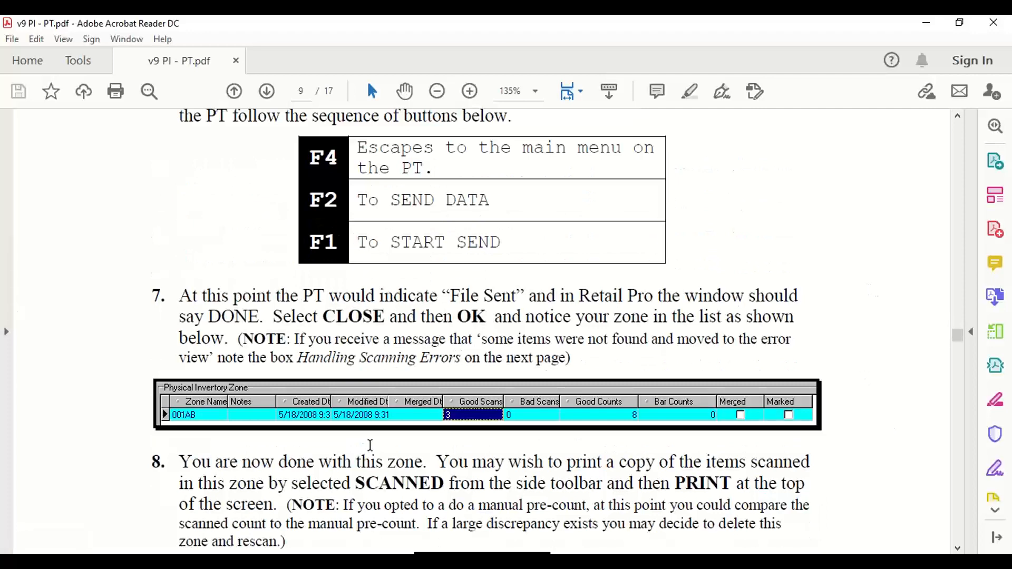
scroll(369, 445, "down", 1)
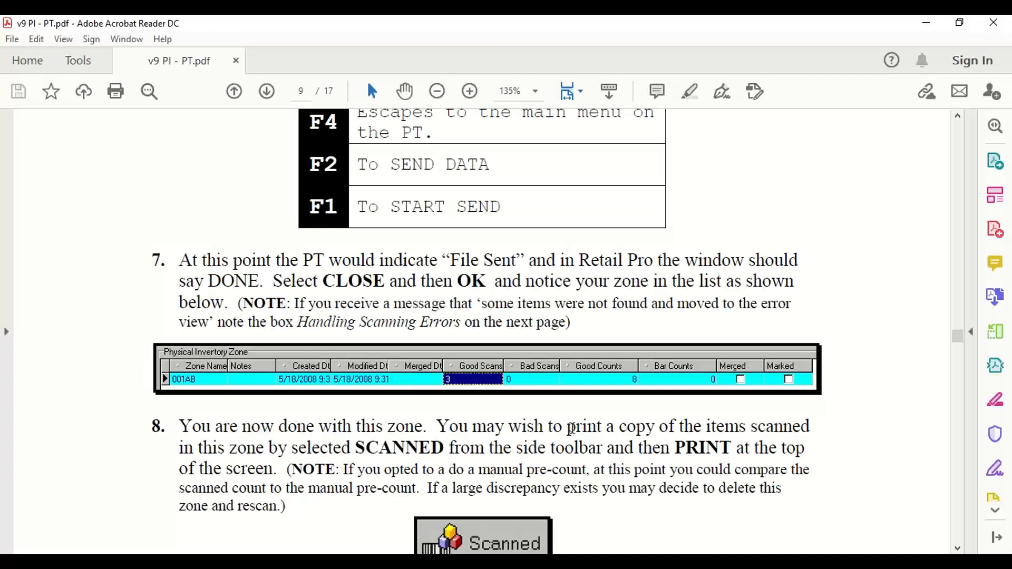
scroll(571, 428, "up", 1)
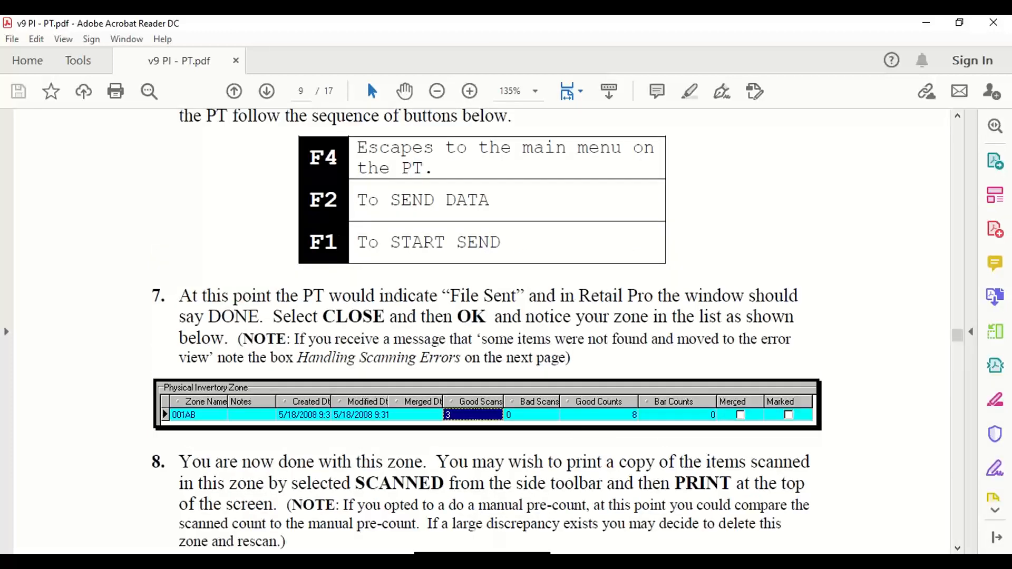
Return to Retail Pro and manually add one unit each of lookups 123456 and 100021 to zone A.
left_click(496, 559)
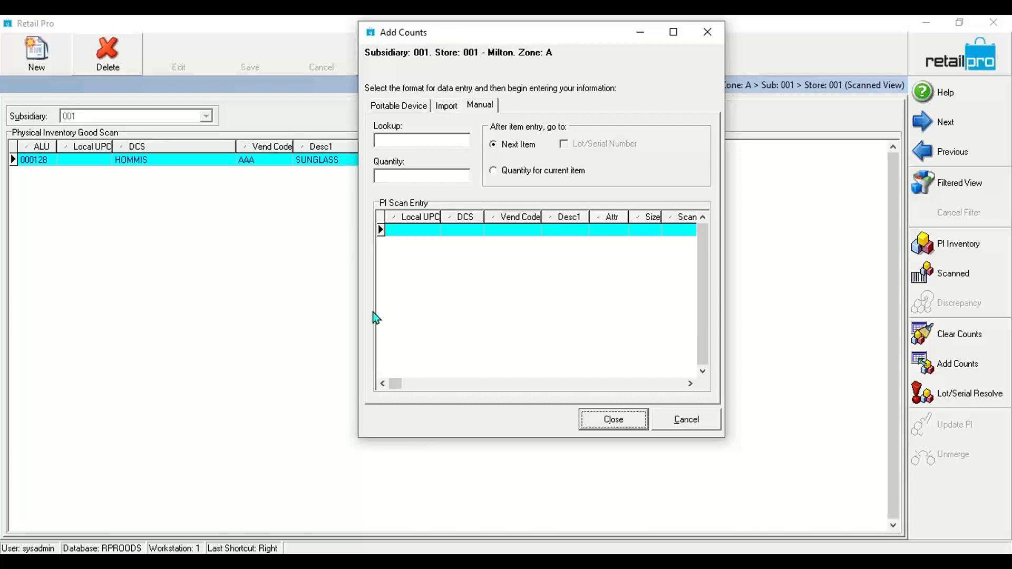
left_click(423, 140)
type("1")
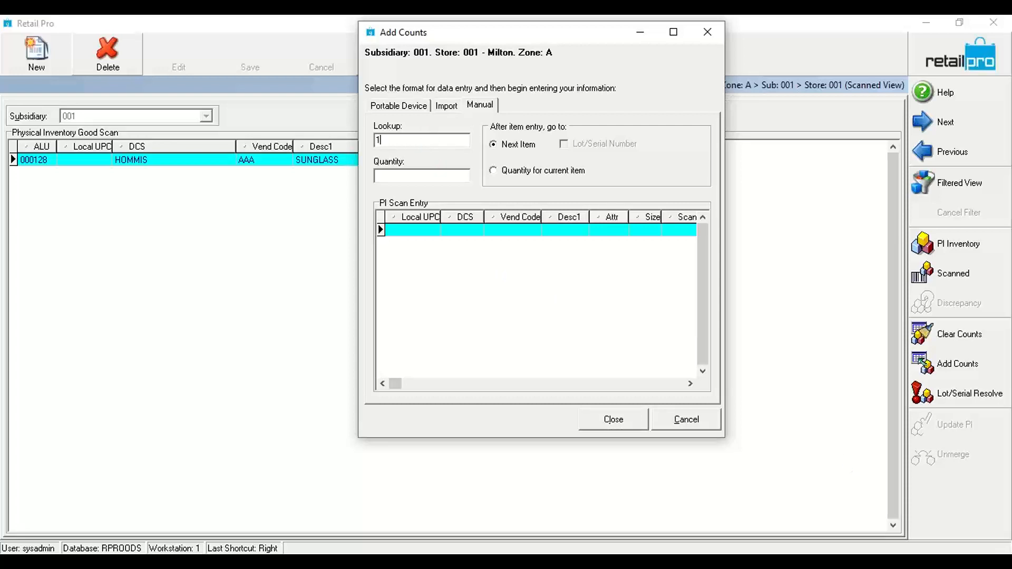
type("23456")
key("Return")
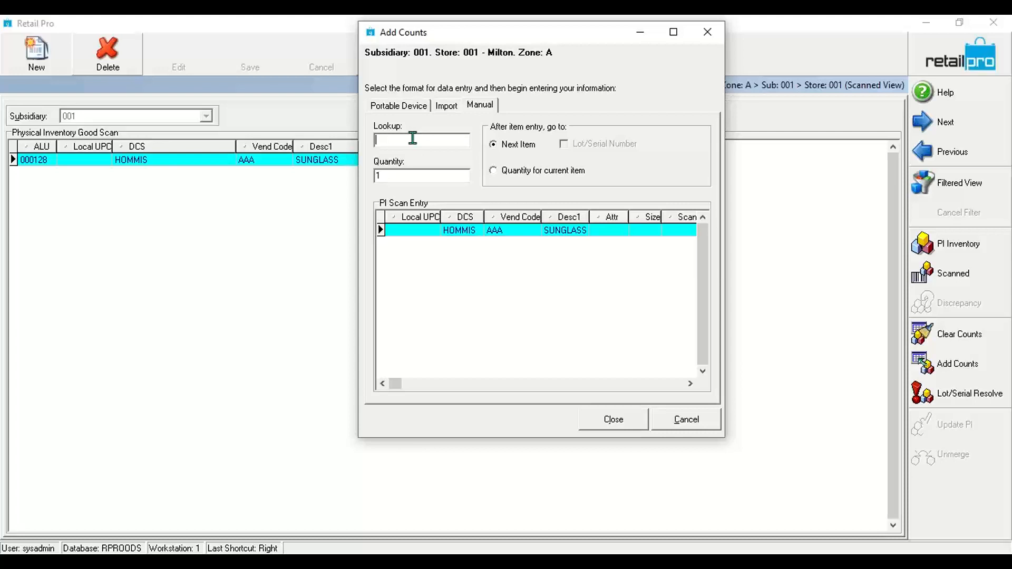
type("100021")
key("Return")
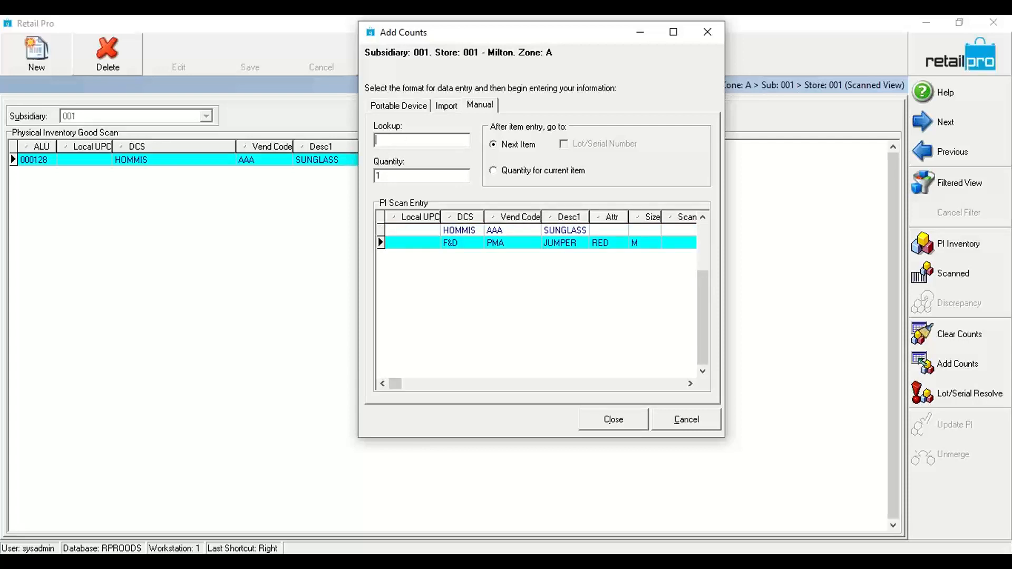
Look up 100012, choose the blue microfiber hand towel among the matching items, and finish the manual count entry.
type("100012")
key("Return")
left_click(361, 244)
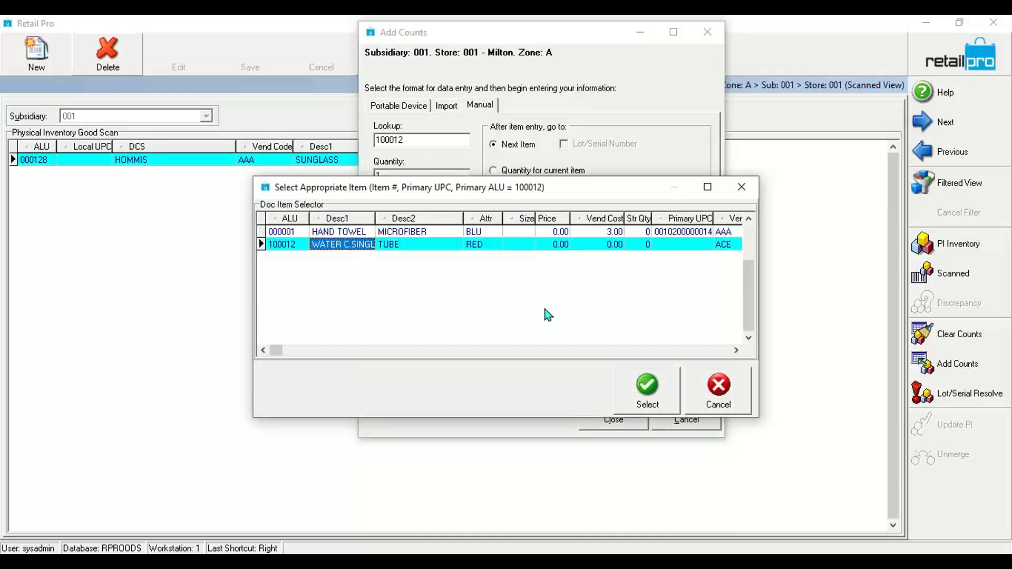
left_click(444, 232)
left_click(653, 395)
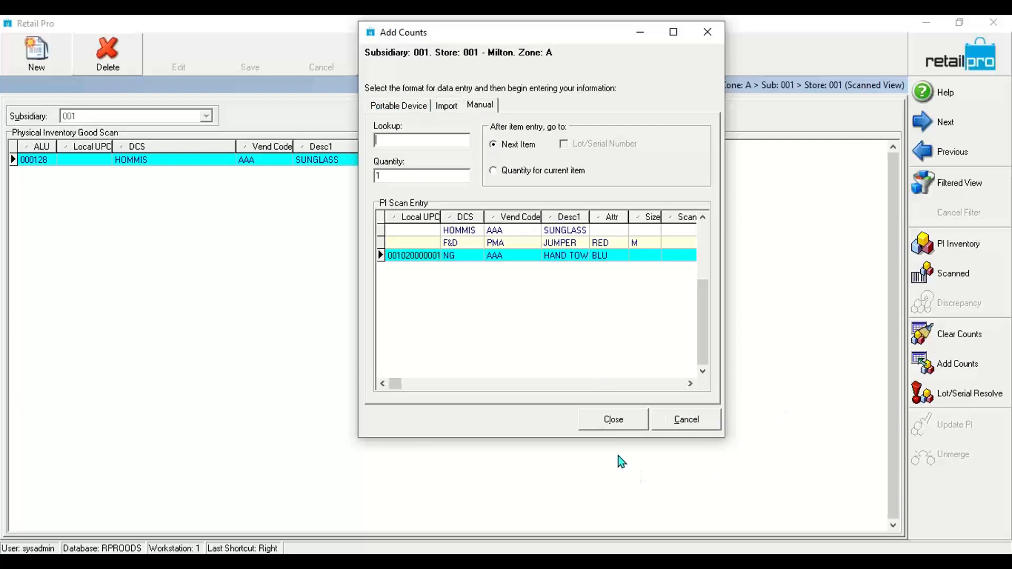
left_click(613, 418)
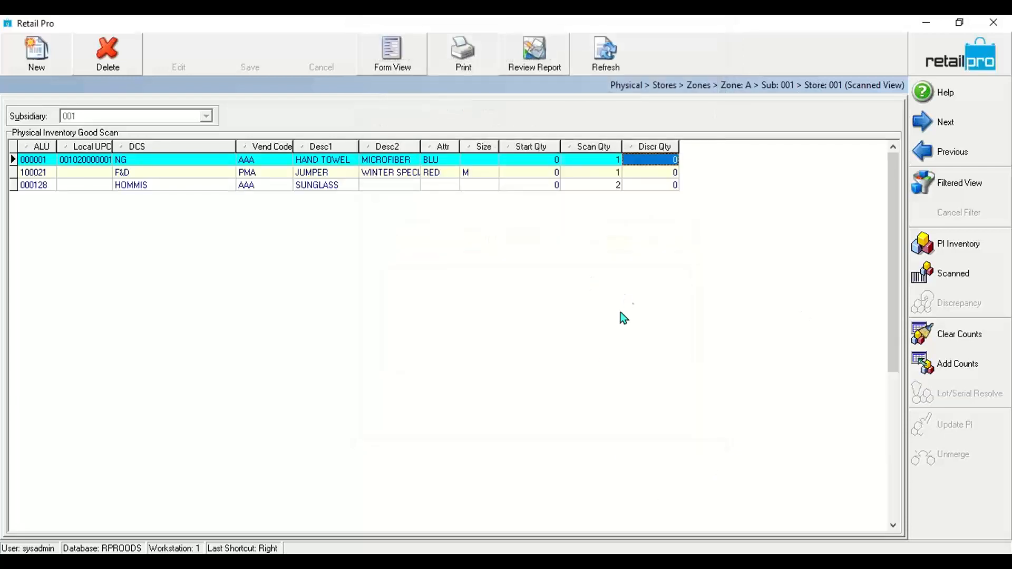
Check the scan quantities of the jumper and sunglass items in zone A, and return to the zones list.
left_click(594, 176)
left_click(595, 186)
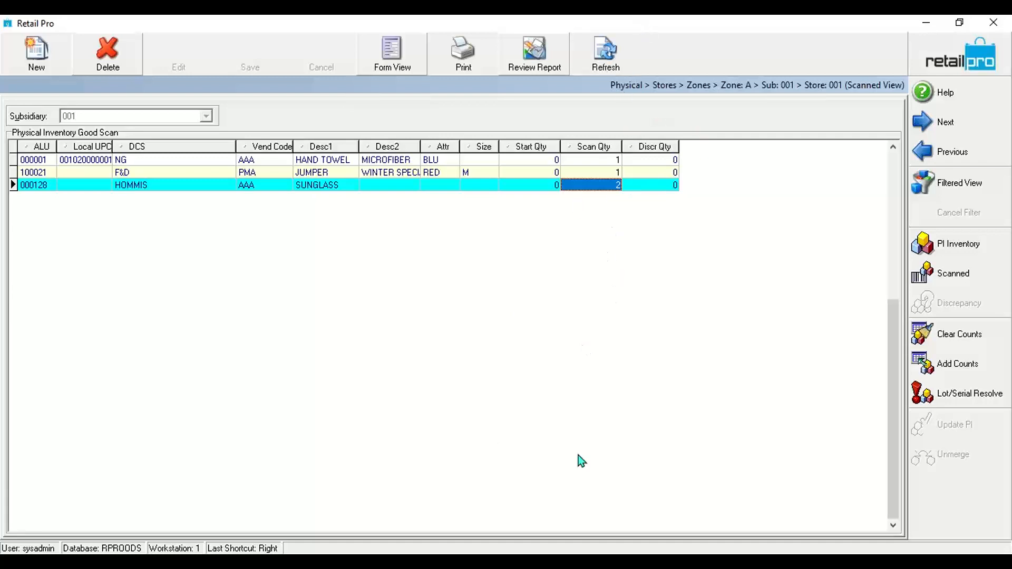
left_click(591, 170)
left_click(599, 185)
left_click(973, 63)
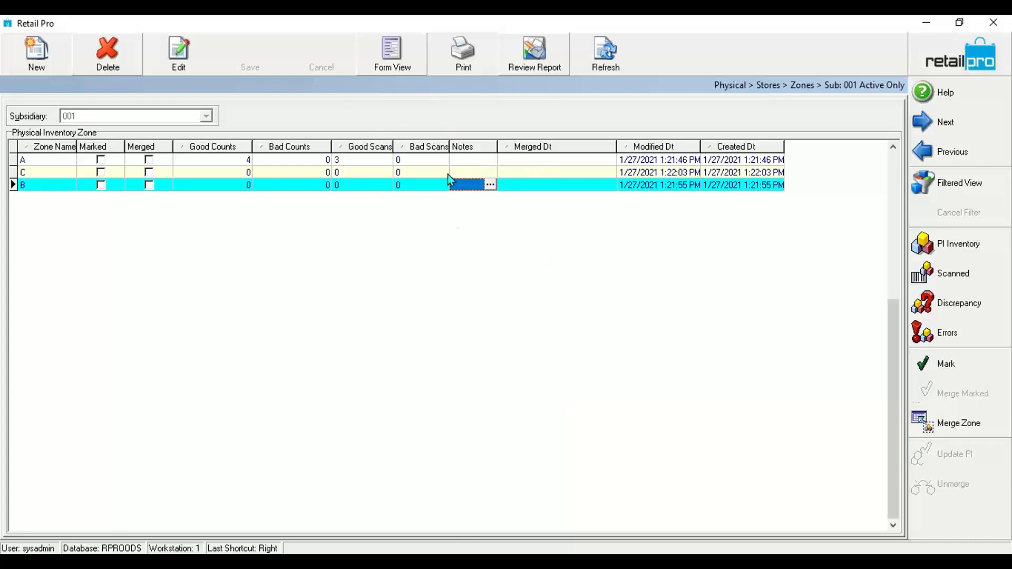
Switch to the PDF guide in Acrobat Reader and read step 9 on deleting all PT items before scanning the next zone.
left_click(481, 561)
scroll(691, 213, "down", 10)
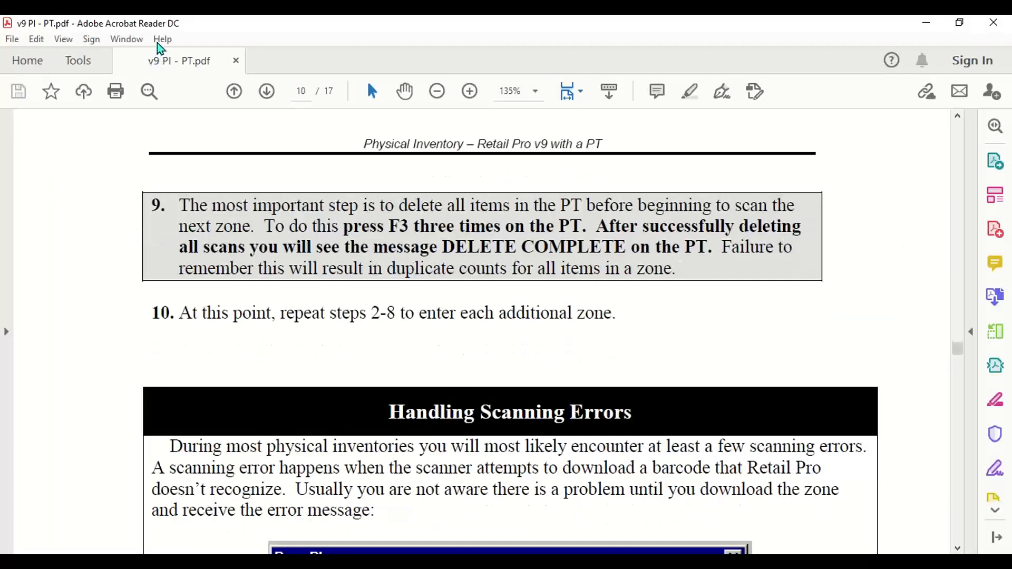
key("alt+Tab")
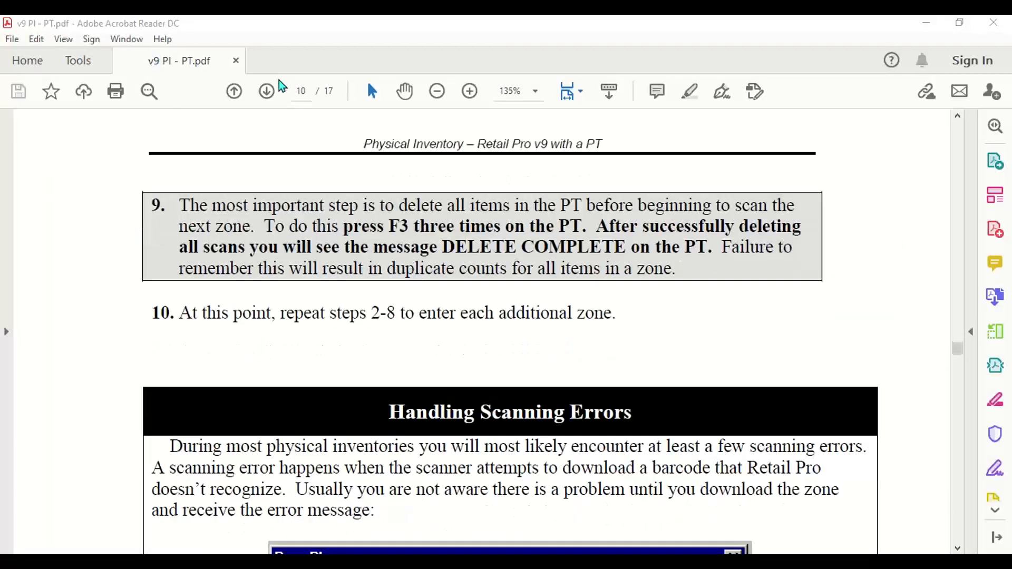
scroll(162, 260, "up", 1)
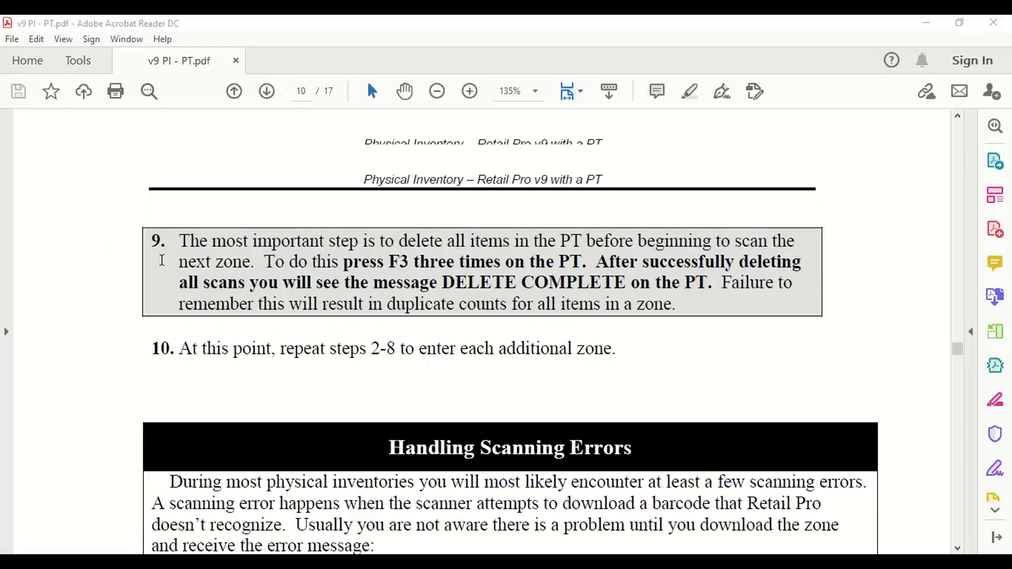
scroll(162, 259, "up", 1)
mouse_move(179, 277)
left_mouse_down()
mouse_move(736, 316)
mouse_move(766, 351)
mouse_move(719, 344)
mouse_move(836, 325)
mouse_move(833, 363)
left_mouse_up()
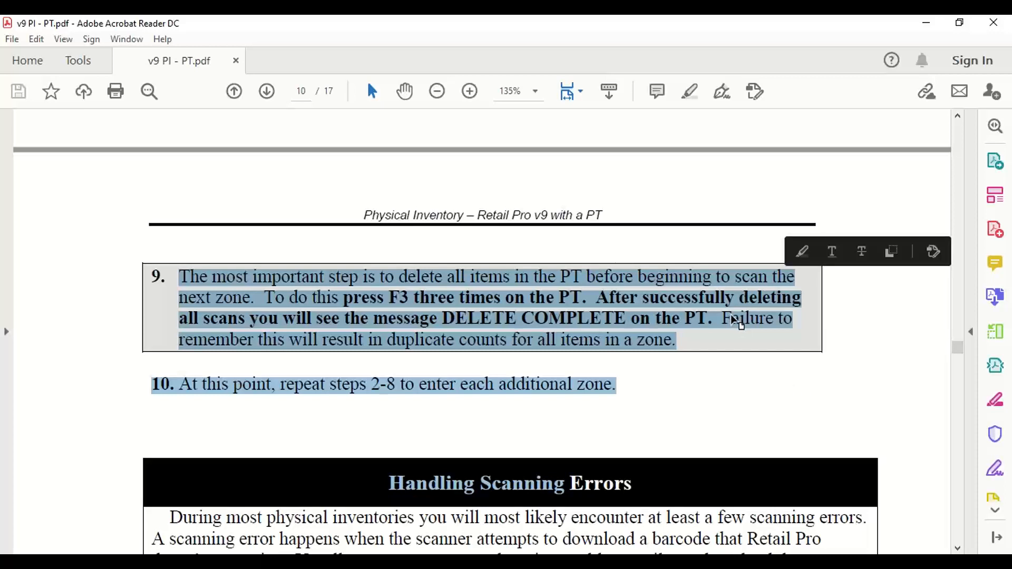
left_click(696, 340)
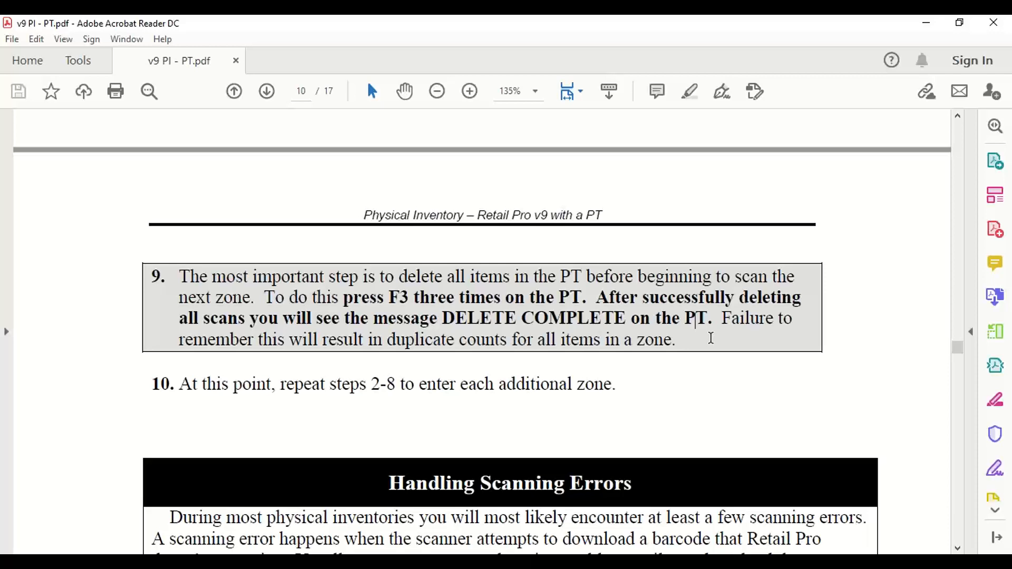
left_click_drag(177, 276, 737, 344)
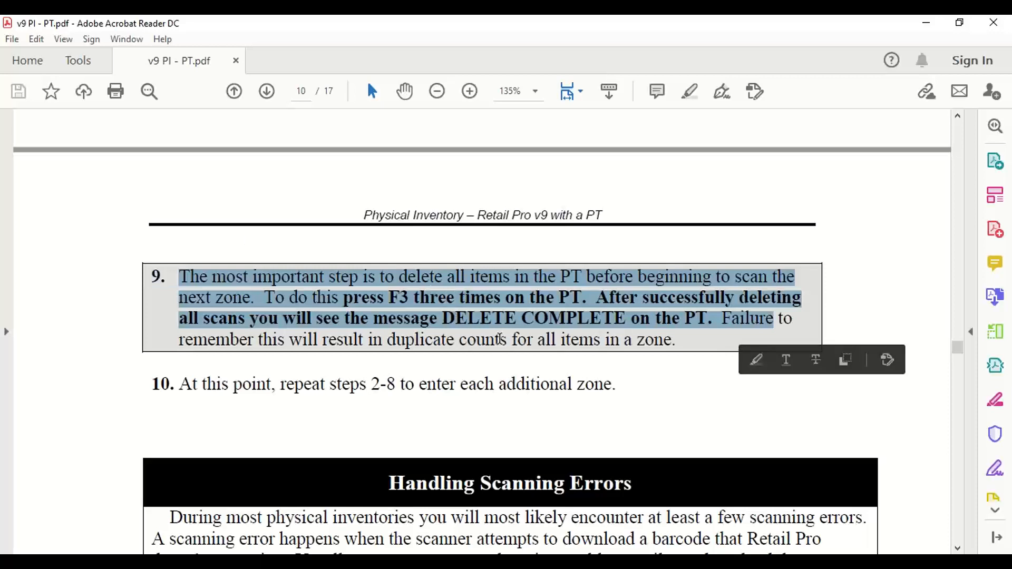
left_click(456, 410)
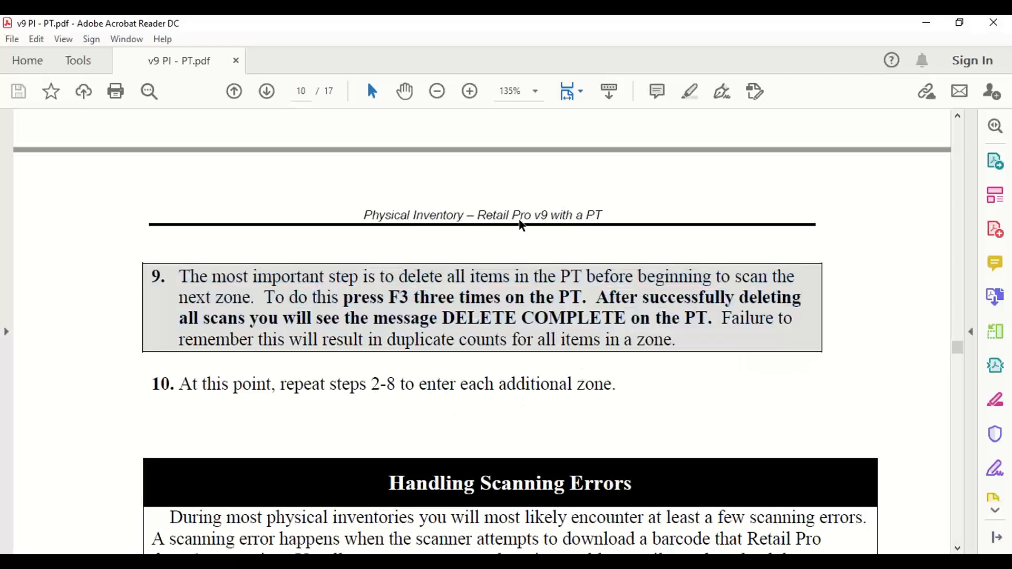
Read the guide's Handling Scanning Errors section, covering the error message and steps 1 to 3.
scroll(583, 426, "down", 5)
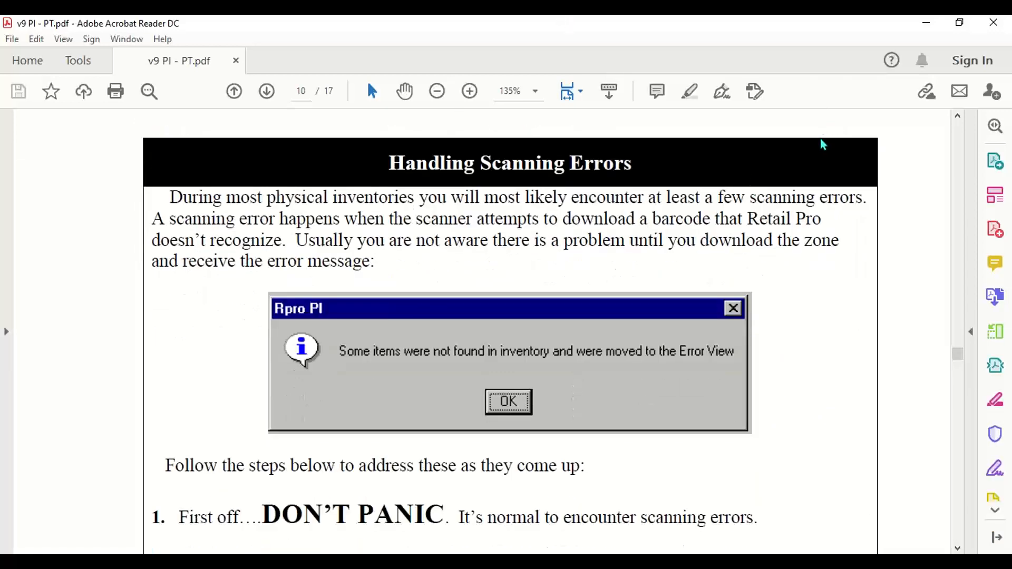
key("alt+Tab")
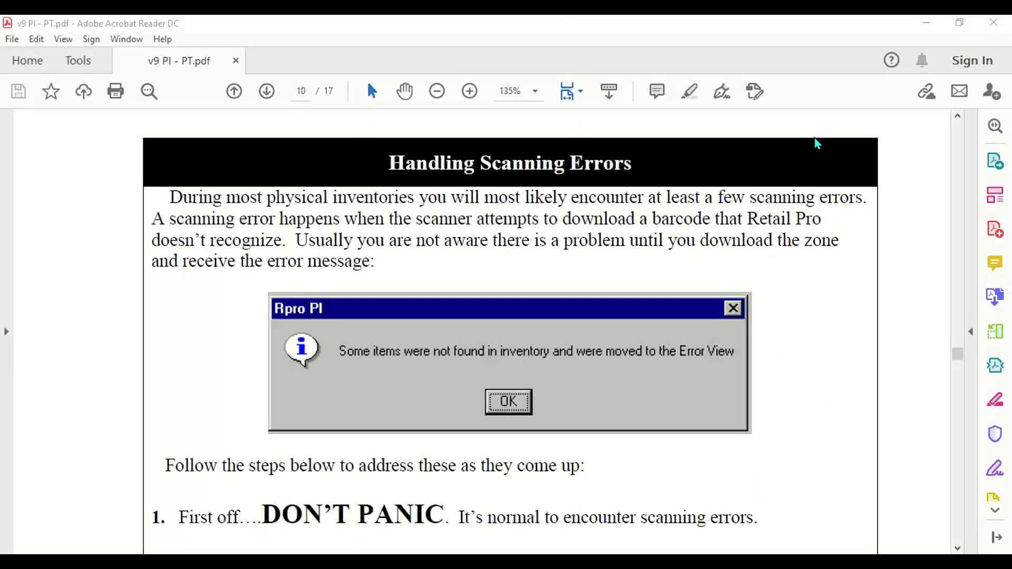
scroll(413, 197, "down", 1)
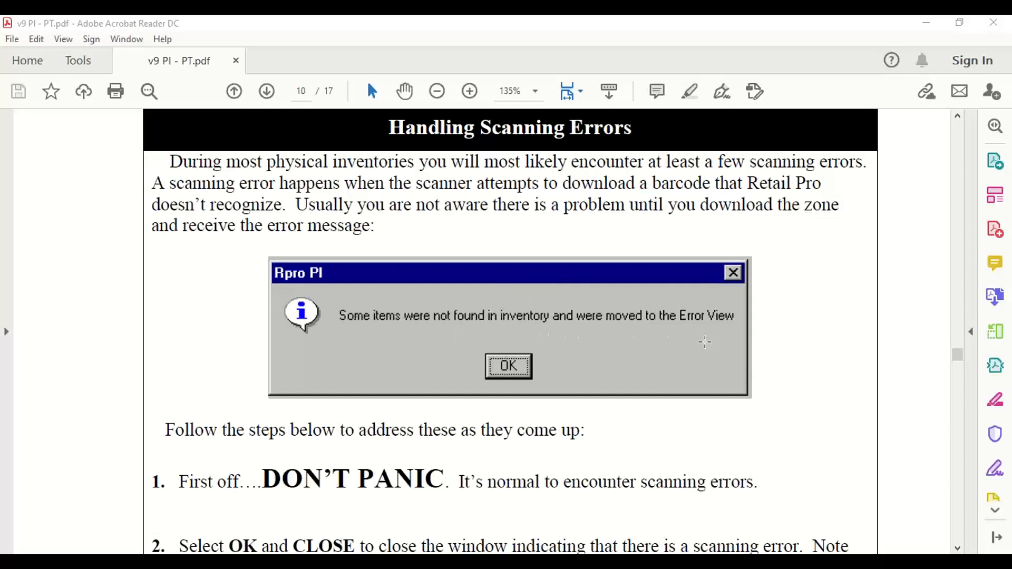
scroll(729, 346, "down", 5)
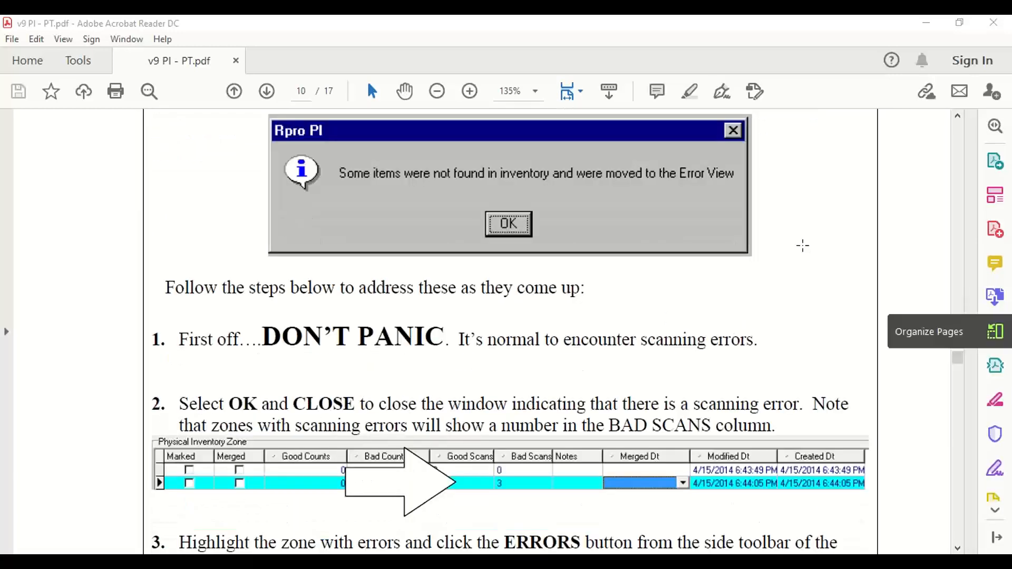
left_click_drag(259, 346, 441, 340)
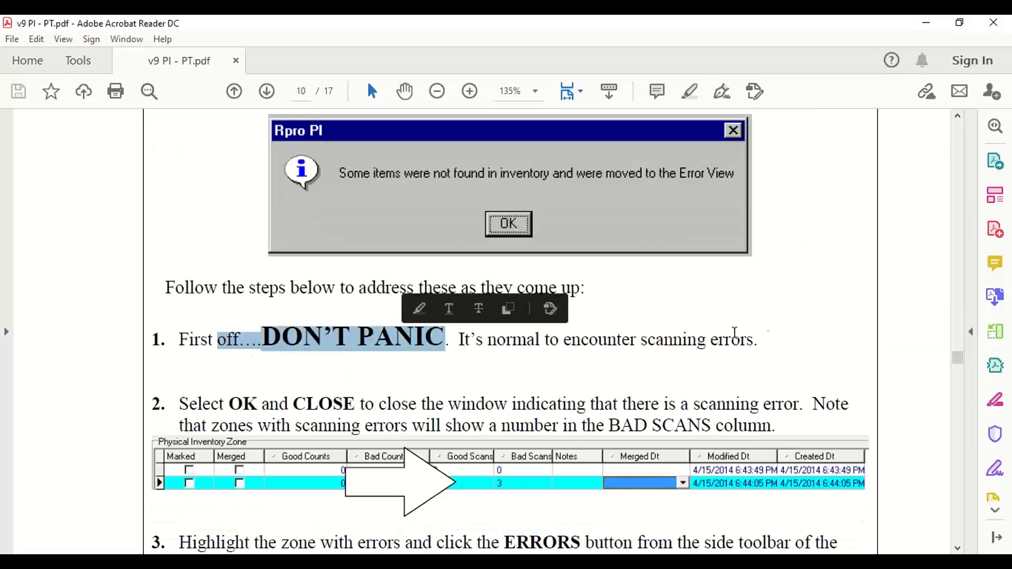
left_click(733, 335)
scroll(752, 340, "down", 4)
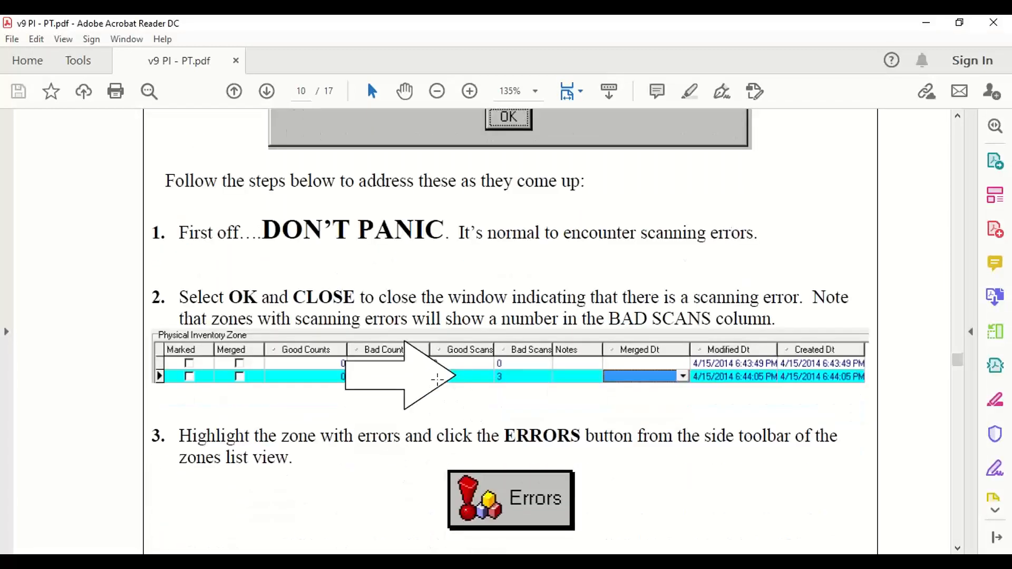
Switch to Retail Pro and select zone A's good scans value in the zones list.
key("alt+Tab")
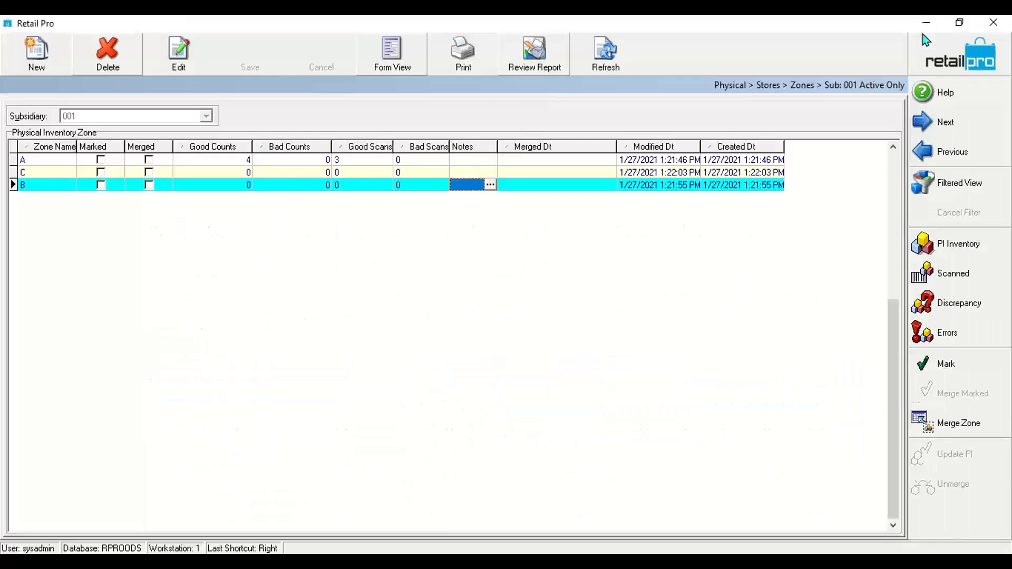
left_click(931, 27)
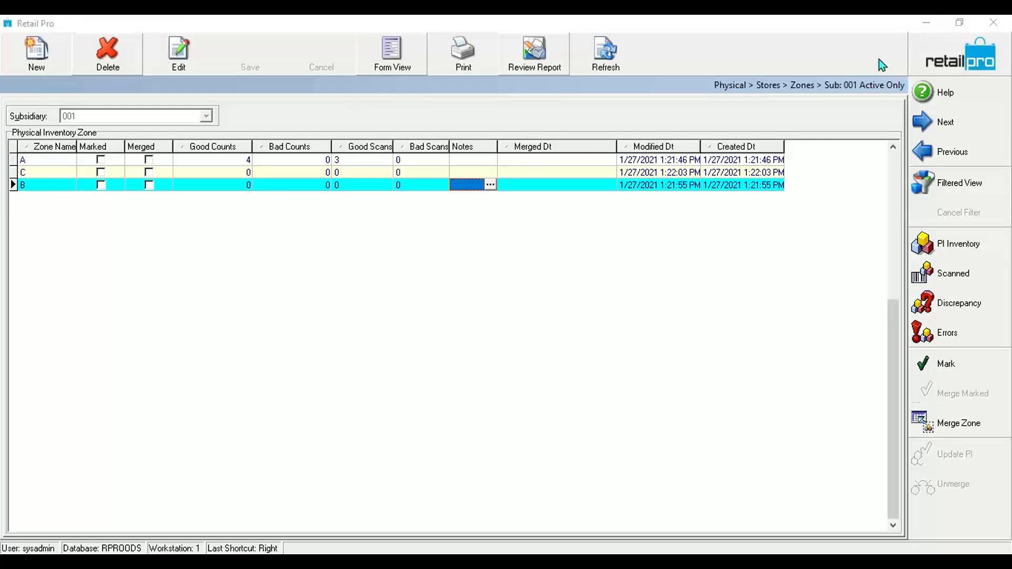
left_click(574, 230)
left_click(374, 165)
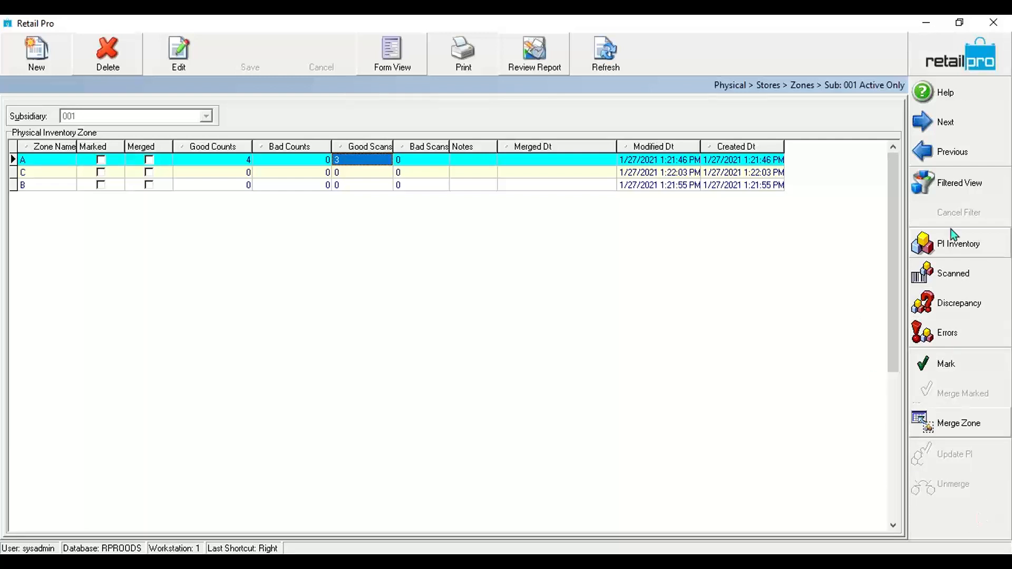
Review the commands available for the side toolbar in the Menu Designer, and close it without changing anything.
right_click(965, 517)
left_click(939, 530)
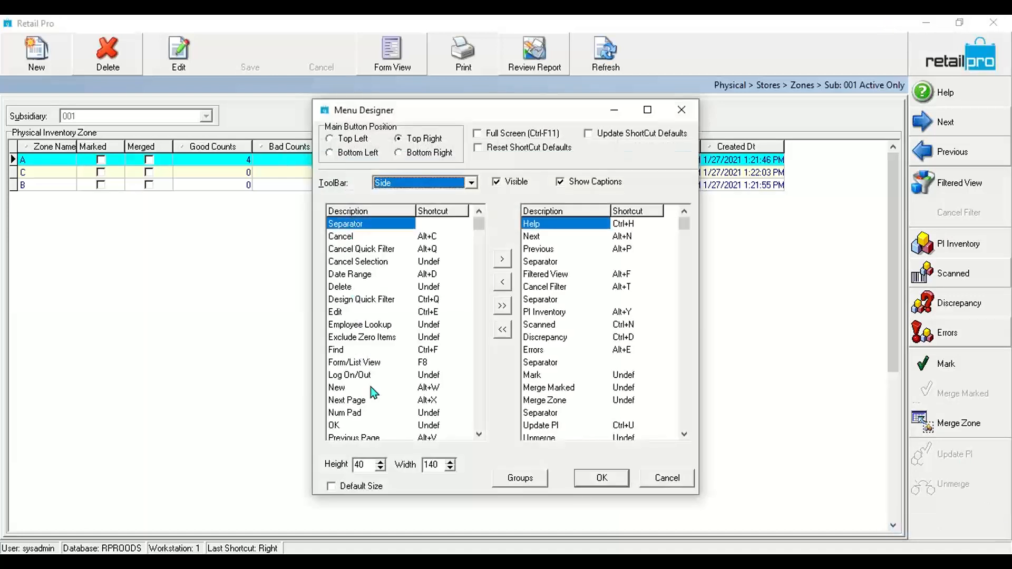
left_click(345, 338)
key("Down")
key("Down")
key("Down")
key("Down")
key("Down")
key("Down")
key("Down")
key("Down")
key("Down")
key("Down")
key("Down")
key("Down")
key("Down")
key("Down")
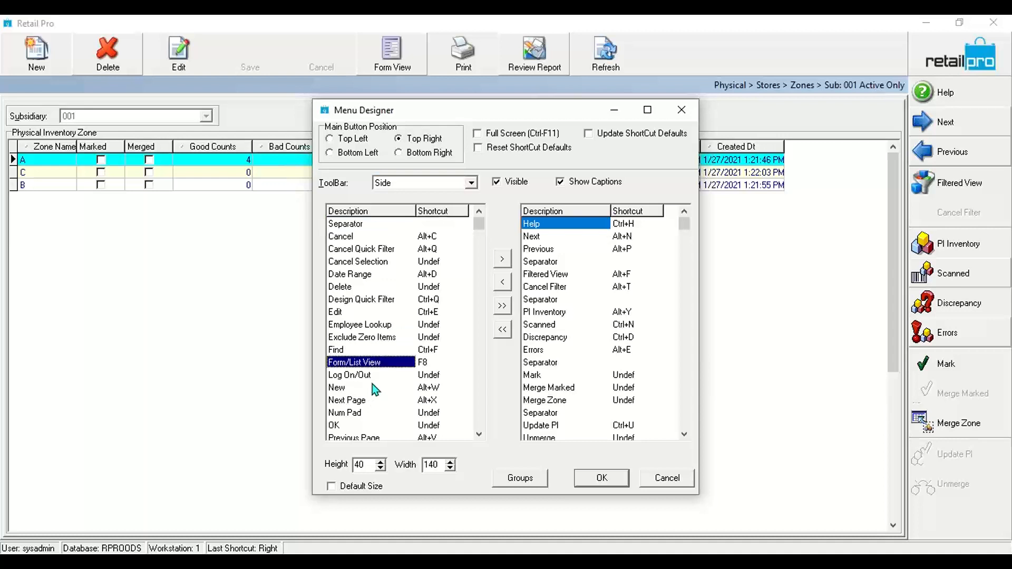
left_click(681, 110)
right_click(950, 504)
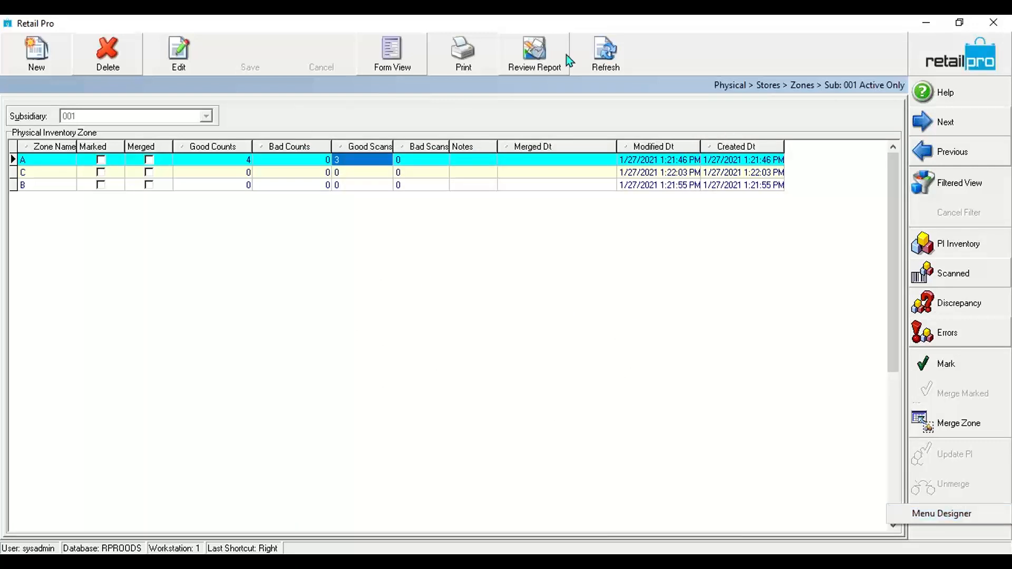
right_click(962, 532)
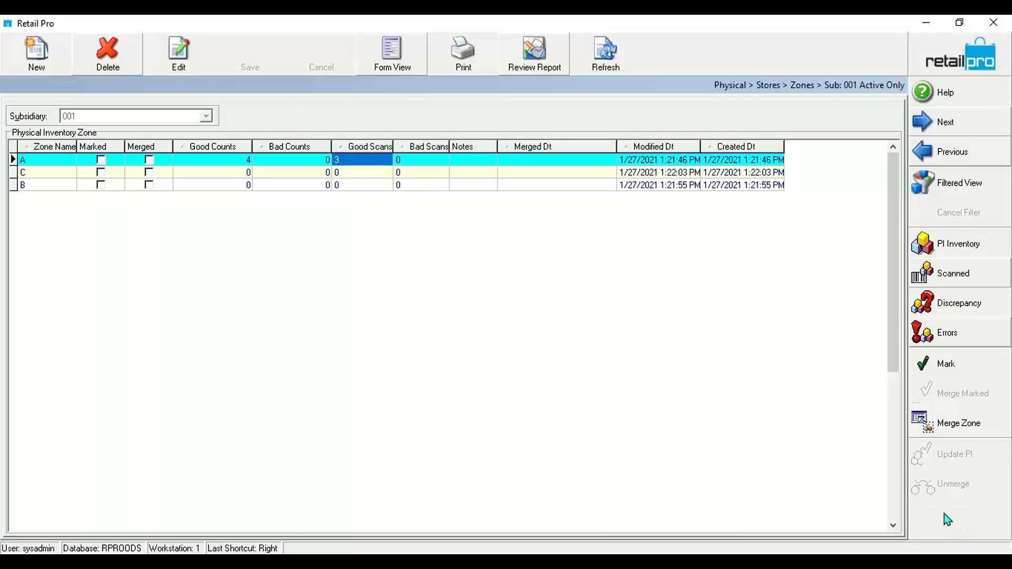
left_click(944, 520)
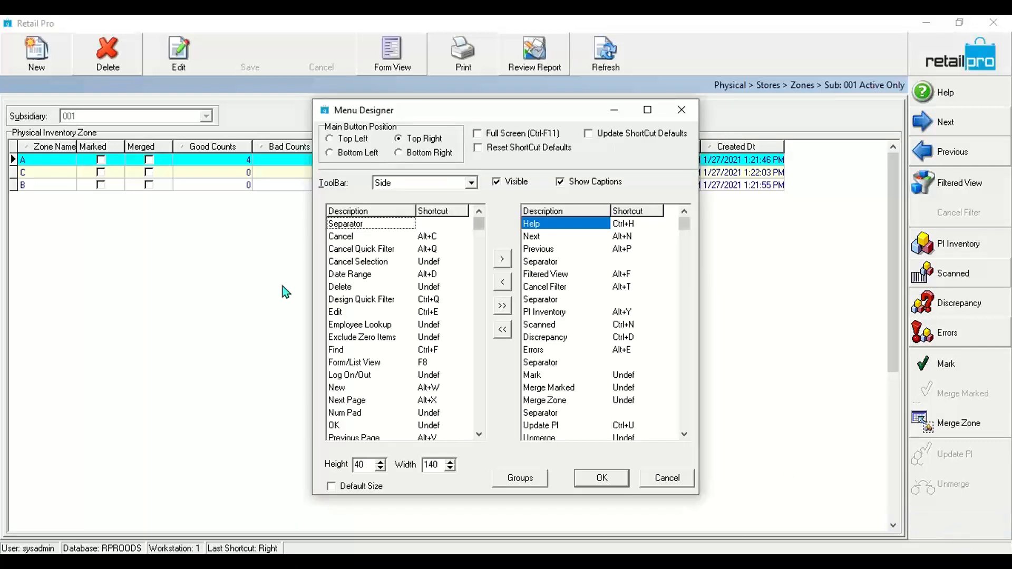
scroll(394, 329, "down", 2)
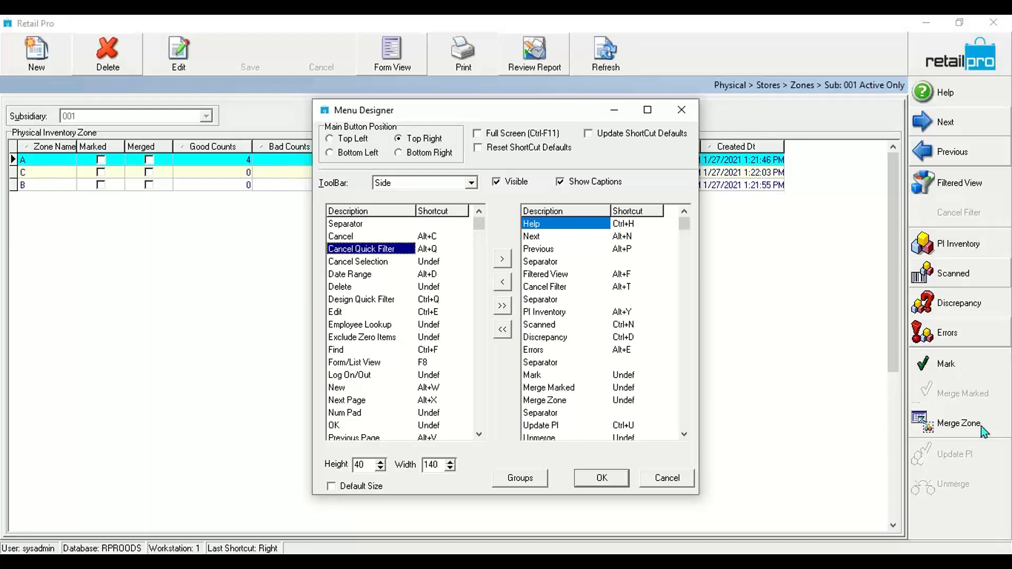
left_click(681, 110)
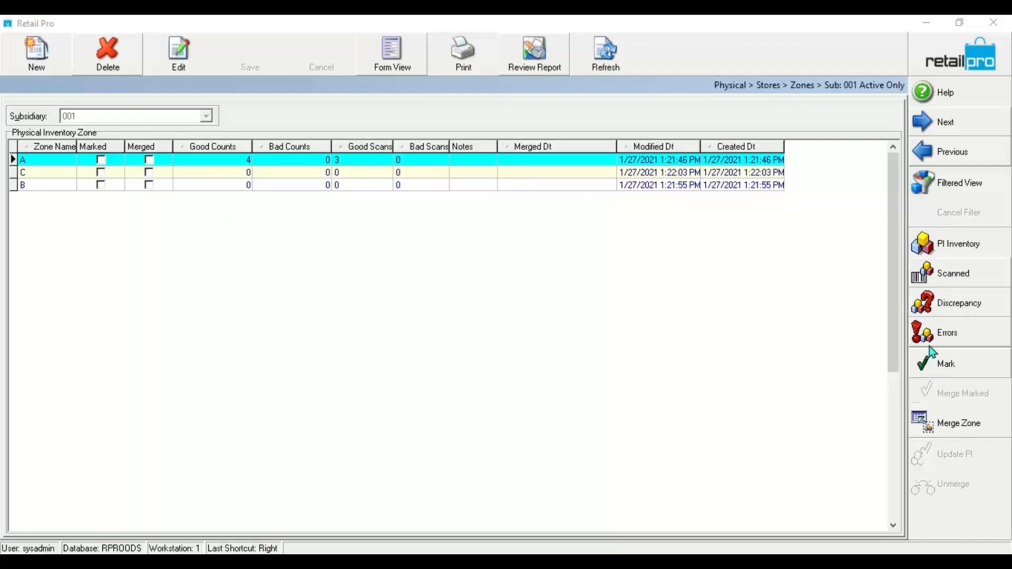
Open the errors view for zone A, and switch to the PDF guide in Acrobat Reader to read steps 4 and 5.
left_click(944, 334)
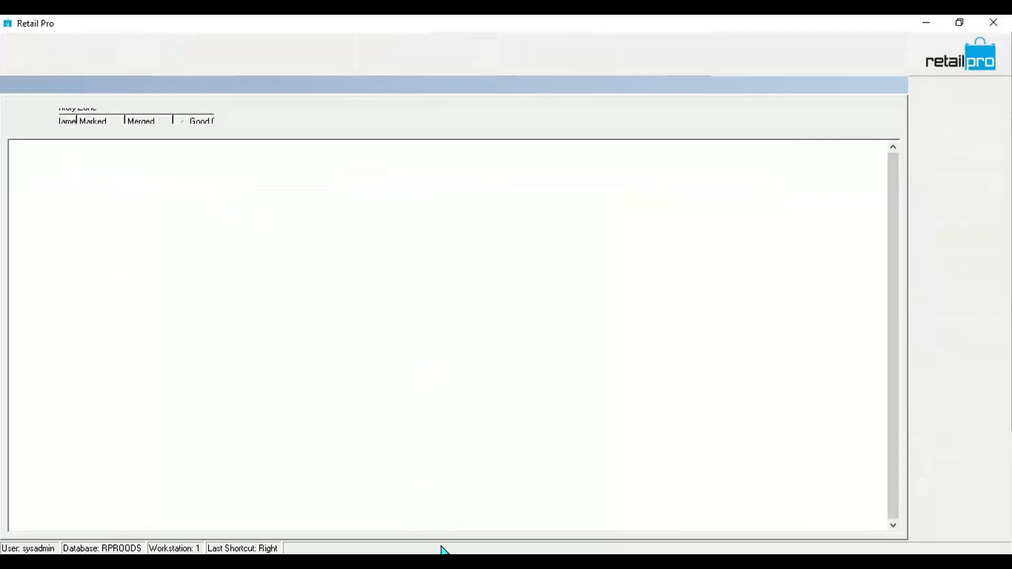
left_click(453, 561)
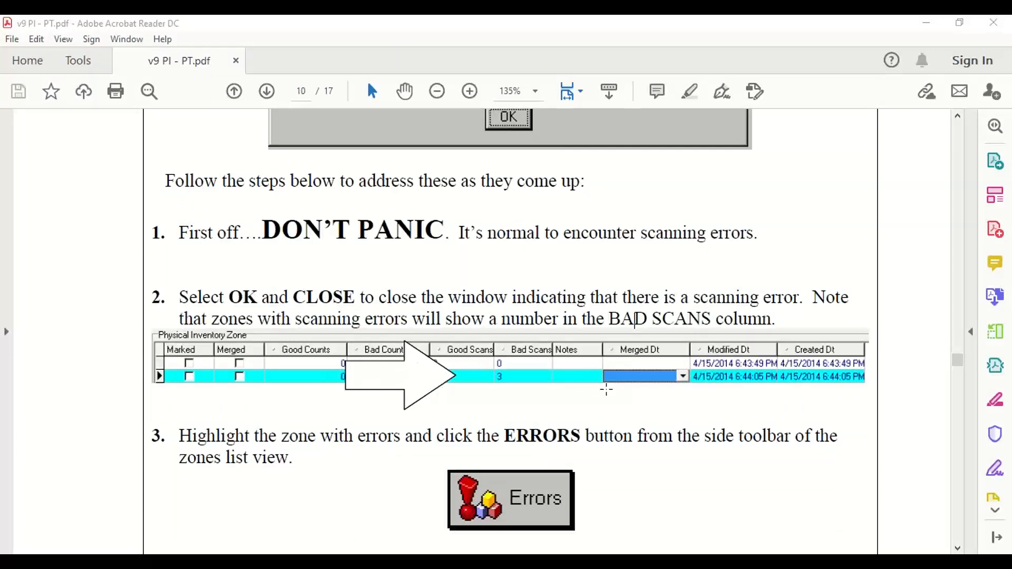
scroll(606, 389, "down", 5)
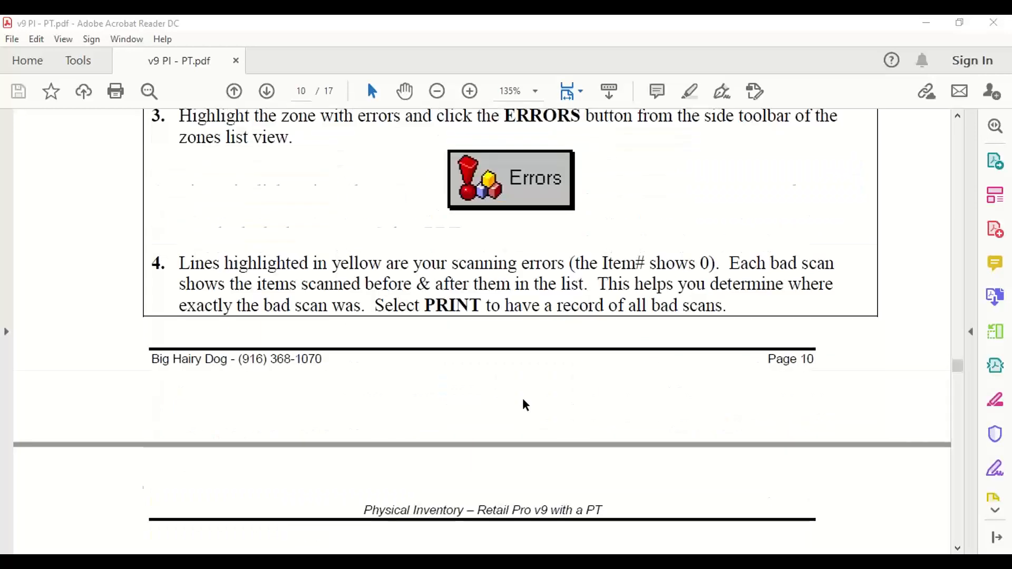
scroll(524, 400, "down", 4)
scroll(523, 400, "up", 2)
scroll(523, 400, "down", 4)
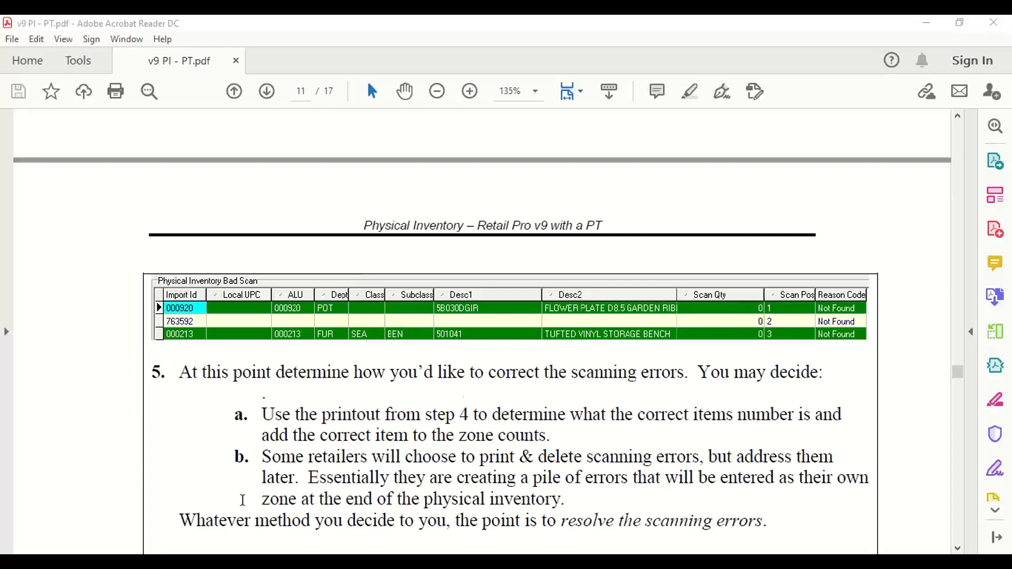
Examine the guide's Physical Inventory Bad Scan example, marking the neighbouring item rows and the unrecognised import ID 763592.
left_click_drag(166, 307, 733, 314)
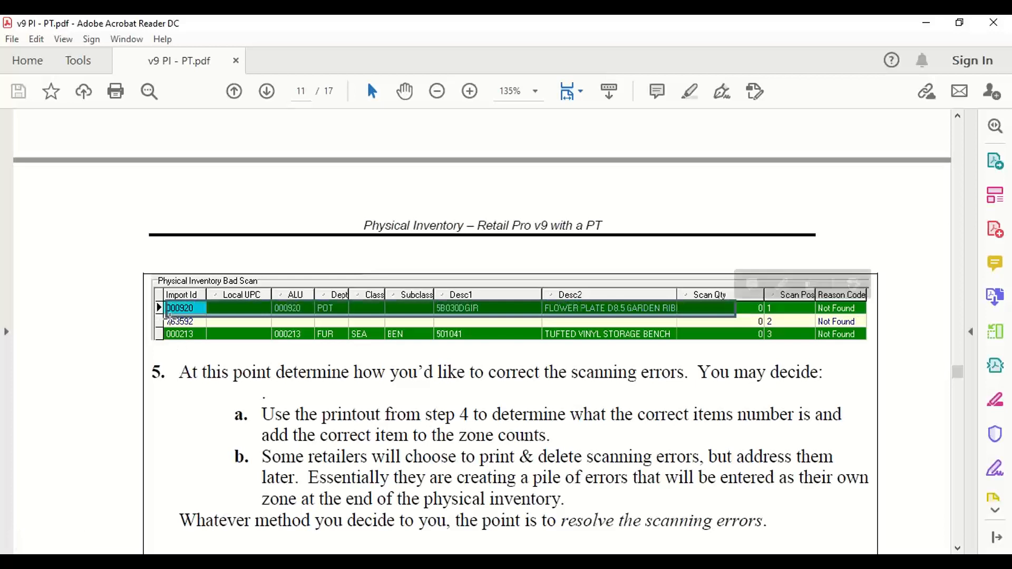
left_click_drag(167, 316, 800, 341)
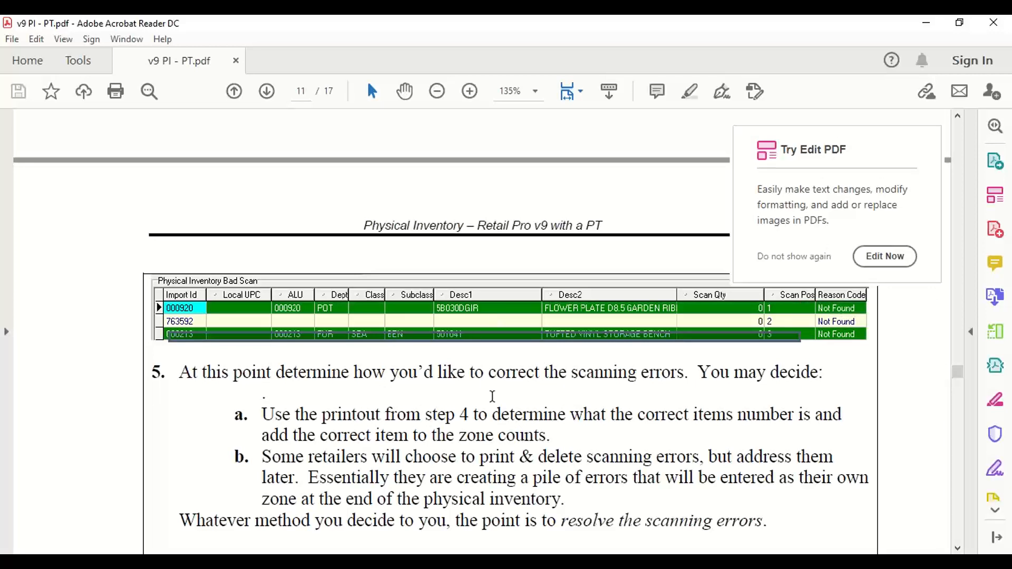
left_click(453, 311)
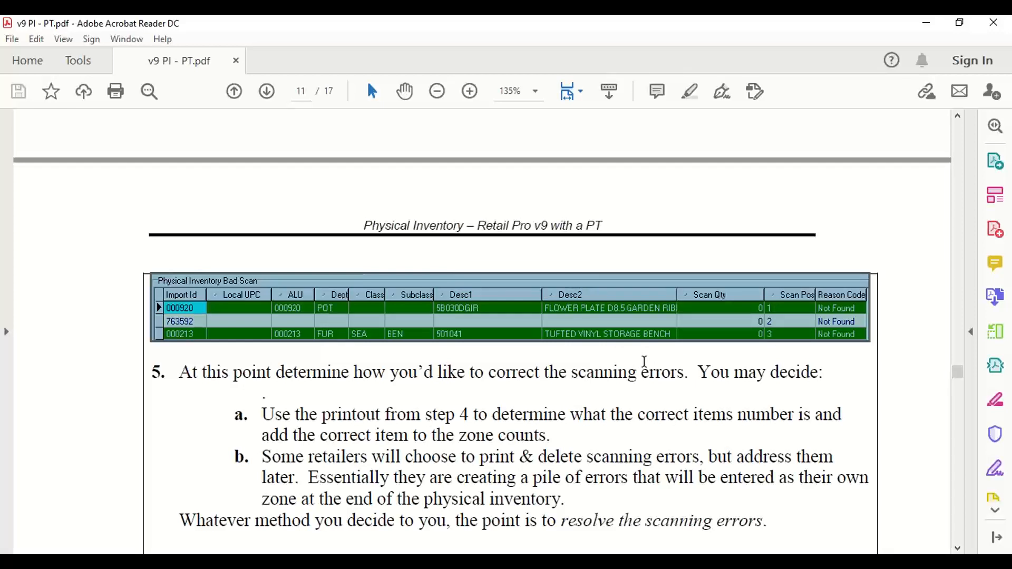
left_click(179, 316)
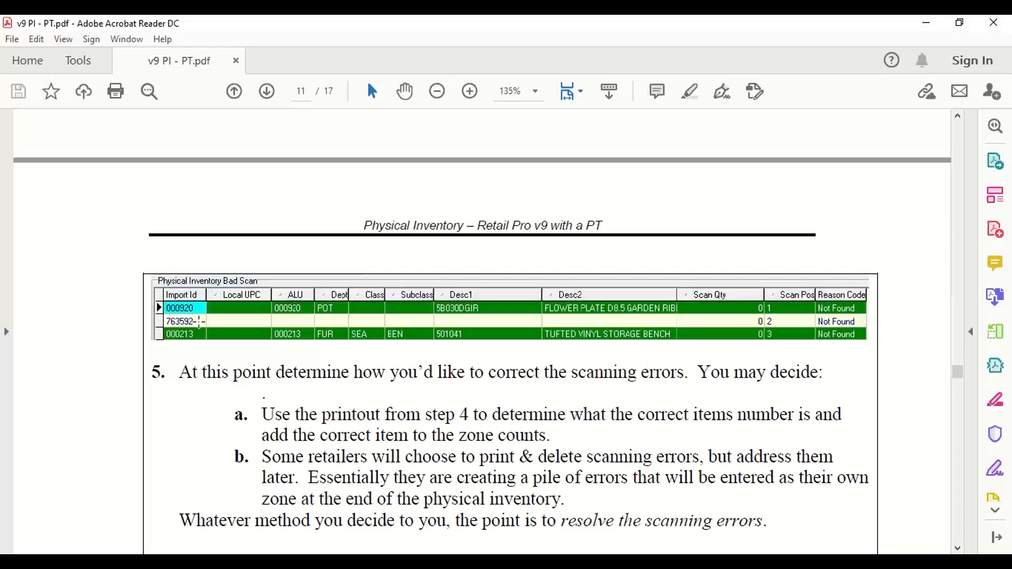
left_click_drag(165, 316, 199, 329)
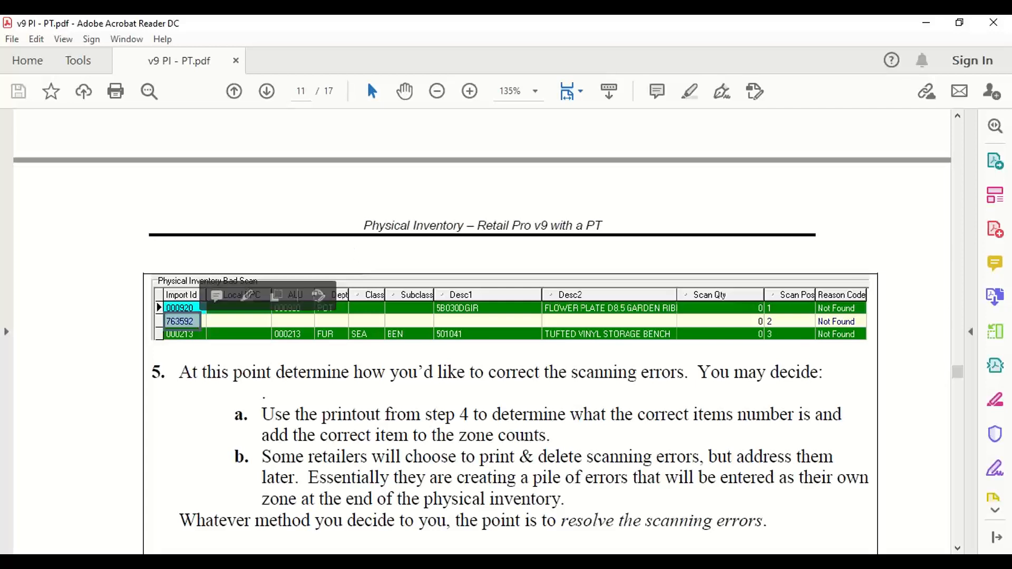
Switch back to Retail Pro, leave the bad scan view, and open the scanned items of zone A.
left_click(422, 561)
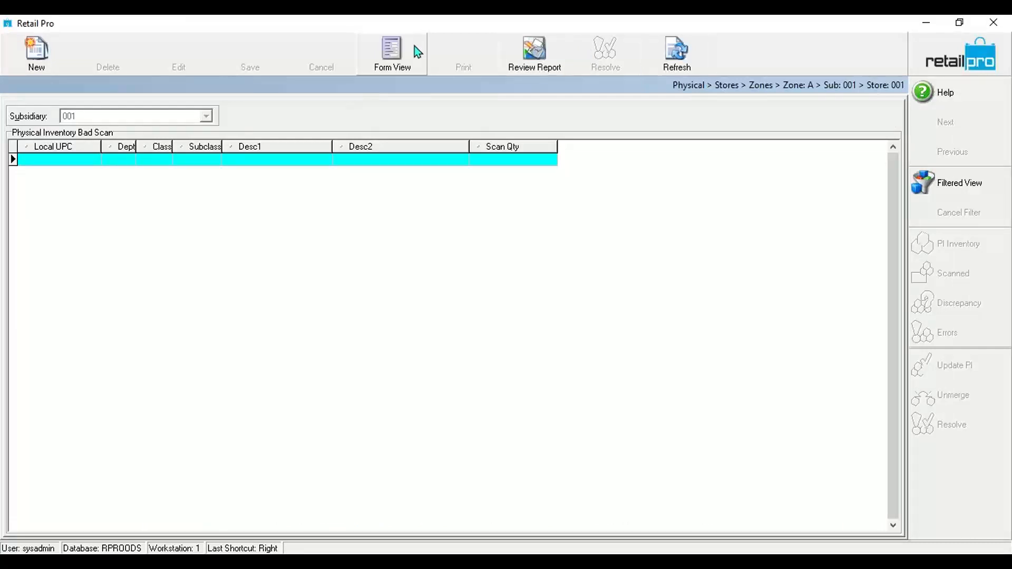
left_click(393, 55)
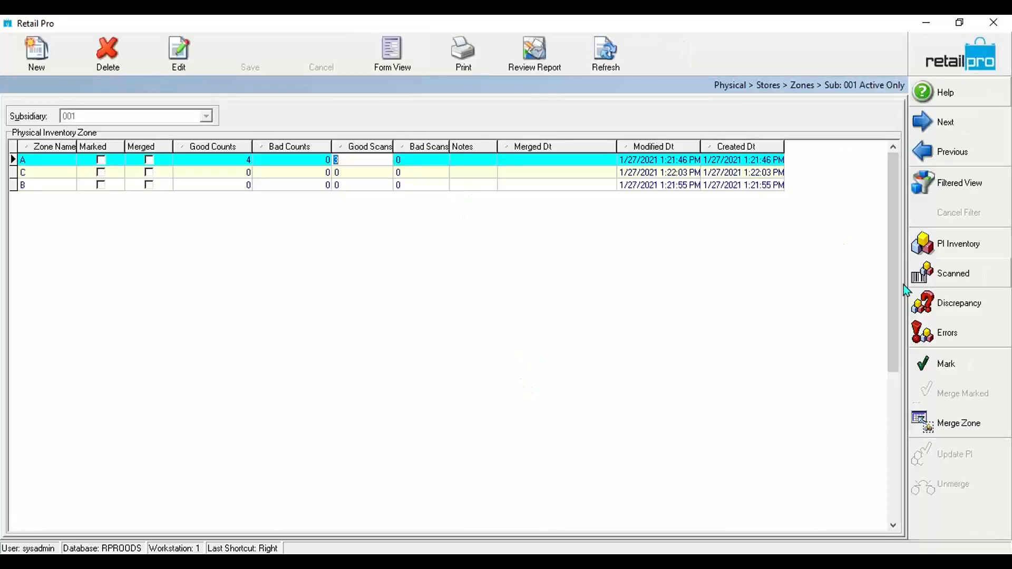
left_click(975, 278)
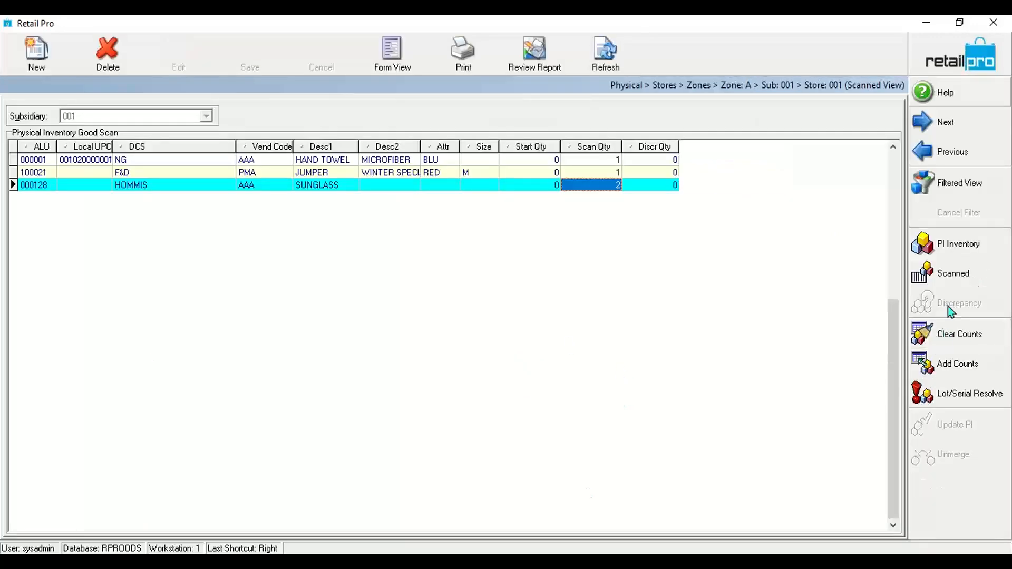
View the Clear Counts prompt for zone A and decline it, and look at the manual Add Counts window without entering anything.
left_click(951, 334)
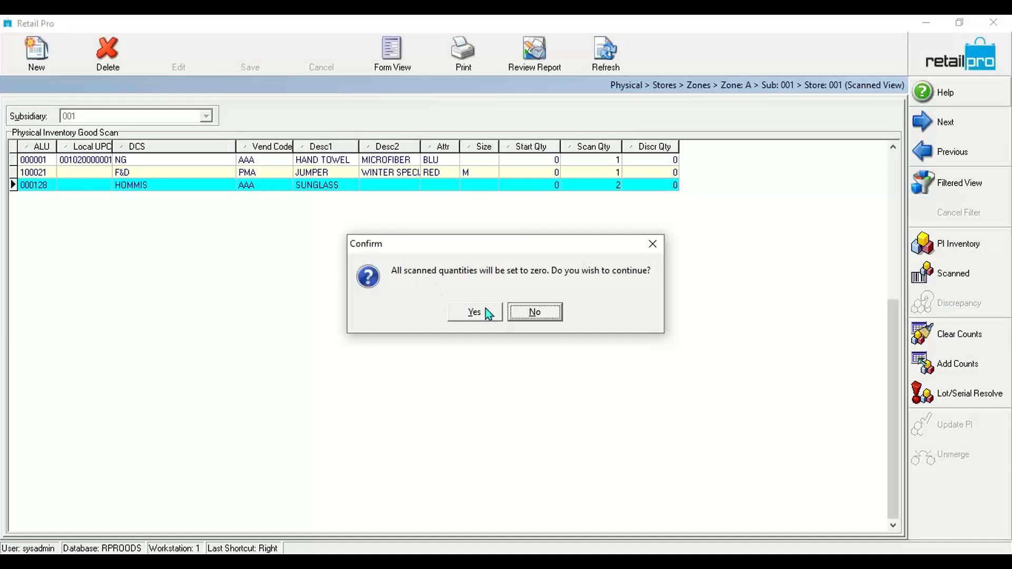
left_click(548, 315)
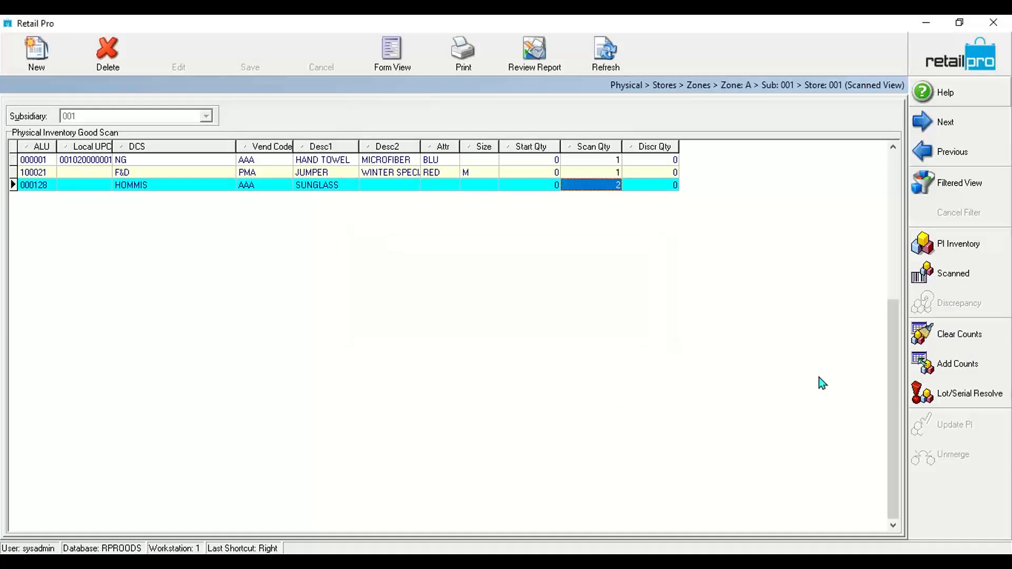
left_click(962, 369)
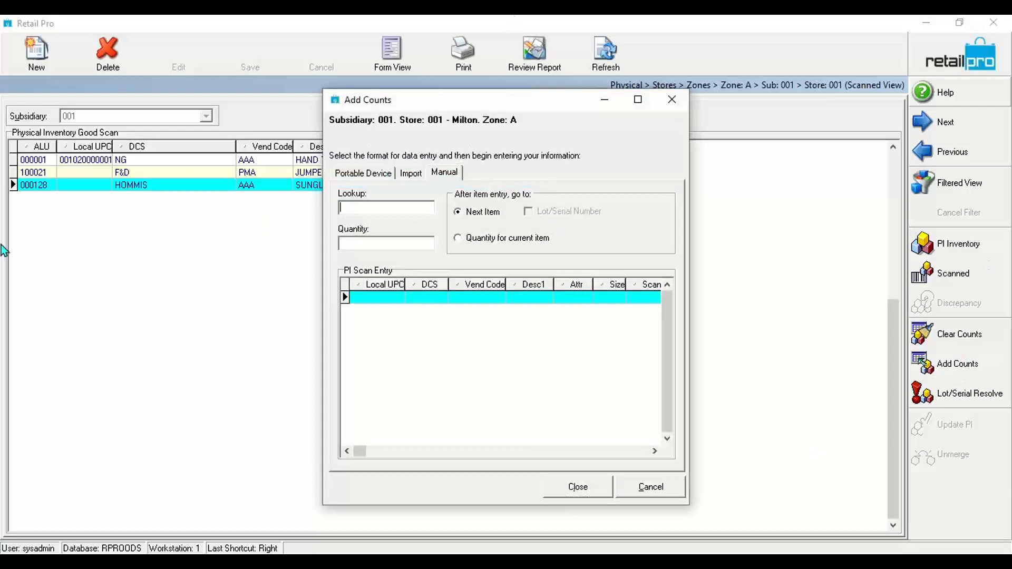
left_click(672, 99)
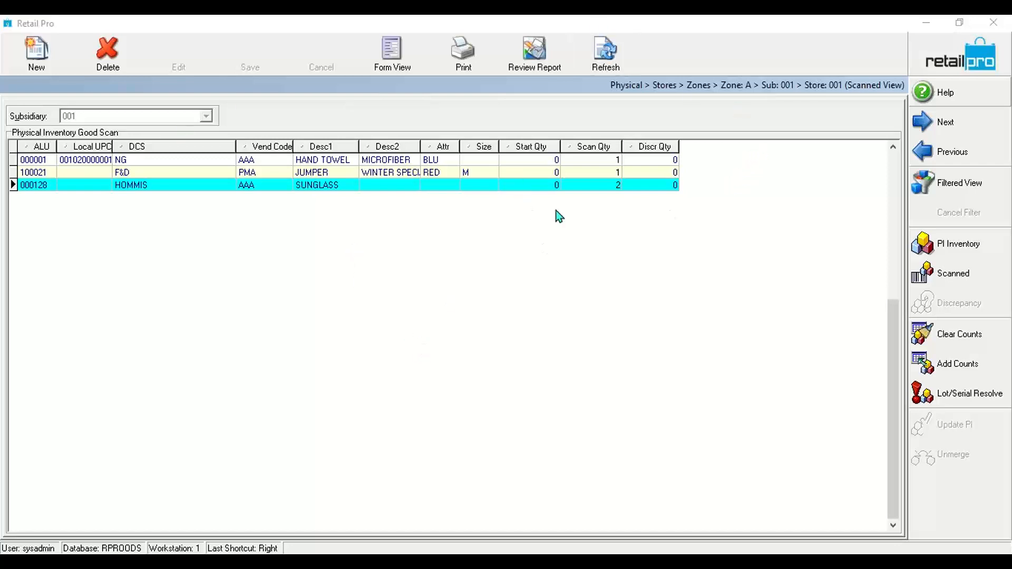
Return to the zones list and select the good counts value of zone A.
left_click(545, 173)
left_click(942, 63)
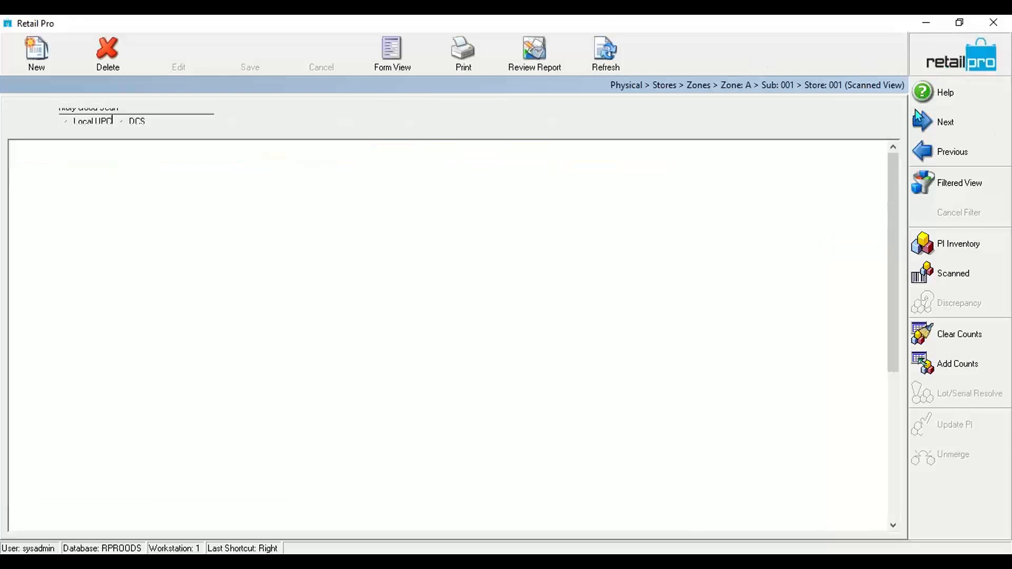
left_click(311, 173)
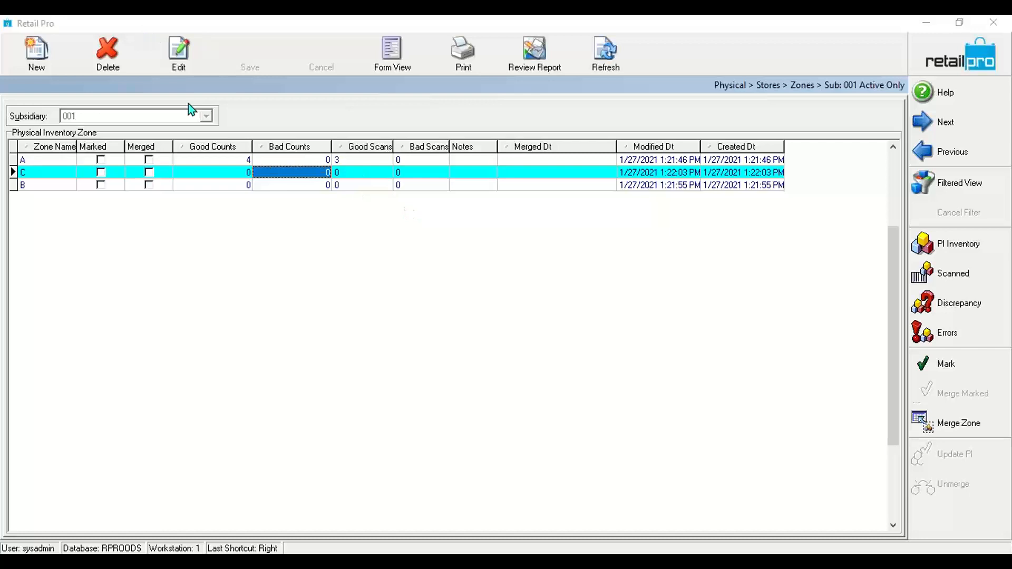
left_click(242, 161)
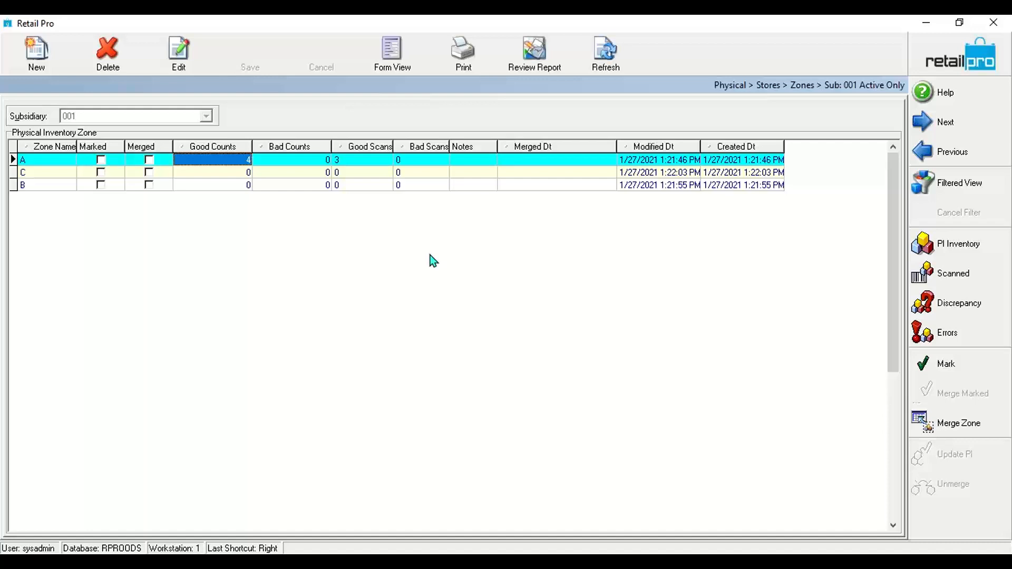
Check zone A's good scans, view the zone in form view and back in list view, and open its scanned items.
left_click(380, 162)
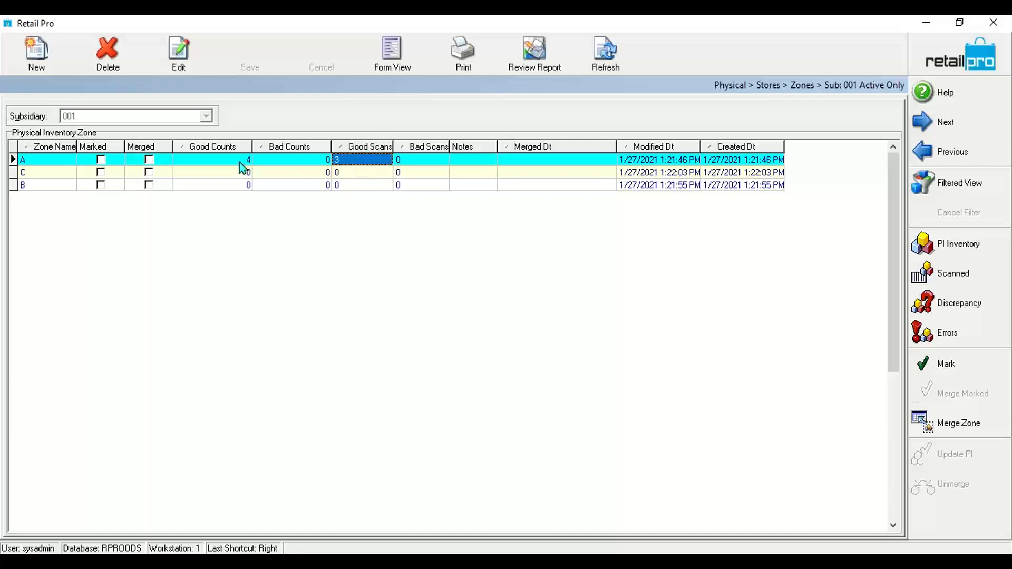
left_click(390, 50)
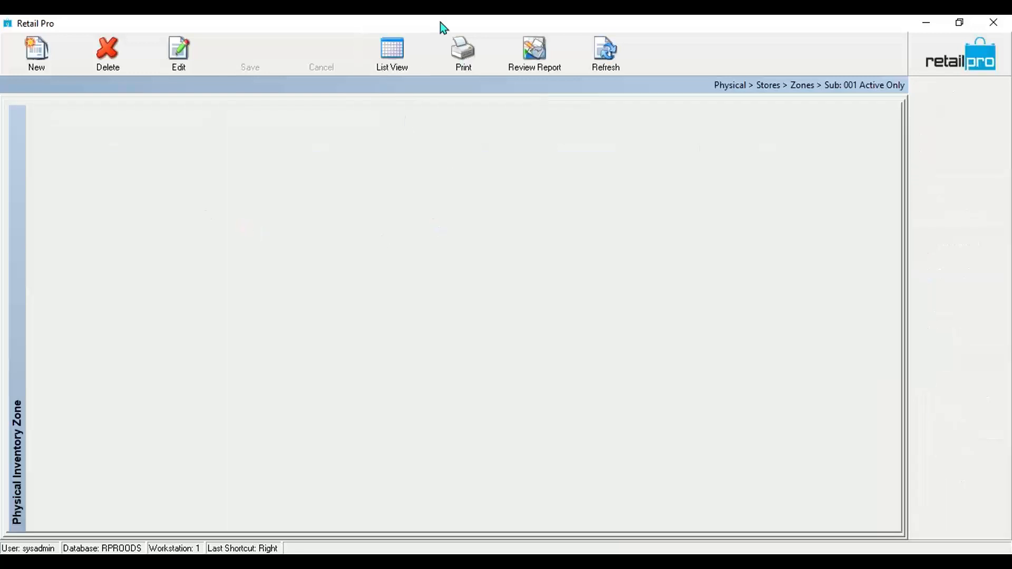
left_click(421, 66)
left_click(953, 273)
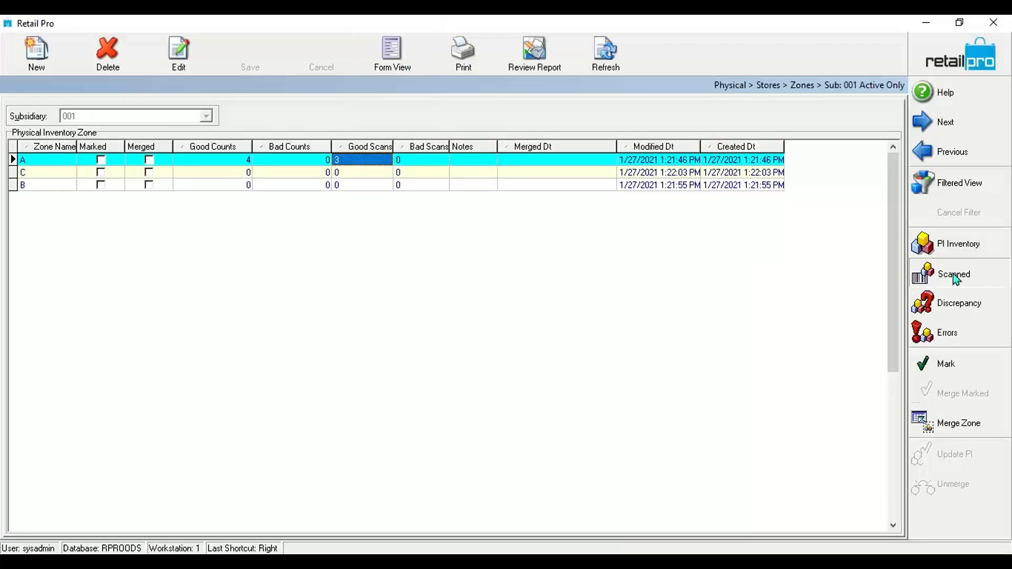
Examine the hand towel, jumper and sunglass rows and their scan quantities in zone A's scanned items.
left_click(160, 161)
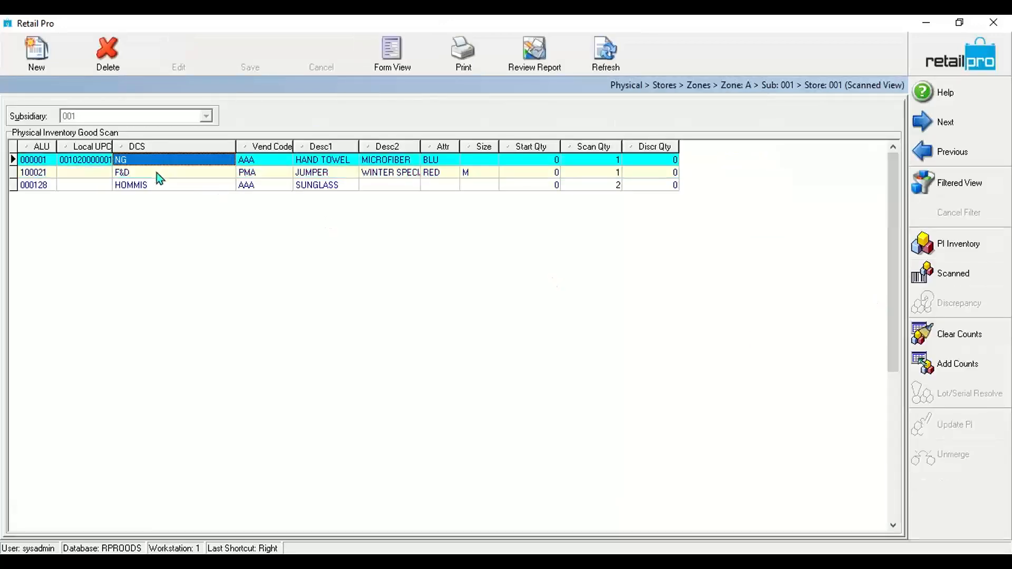
left_click(157, 172)
left_click(150, 185)
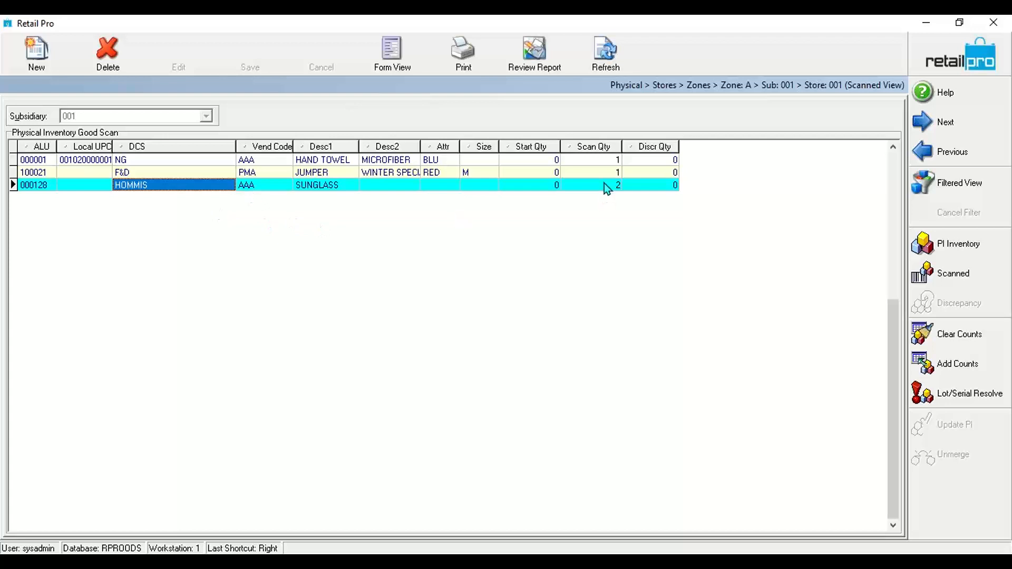
left_click(611, 161)
left_click(608, 173)
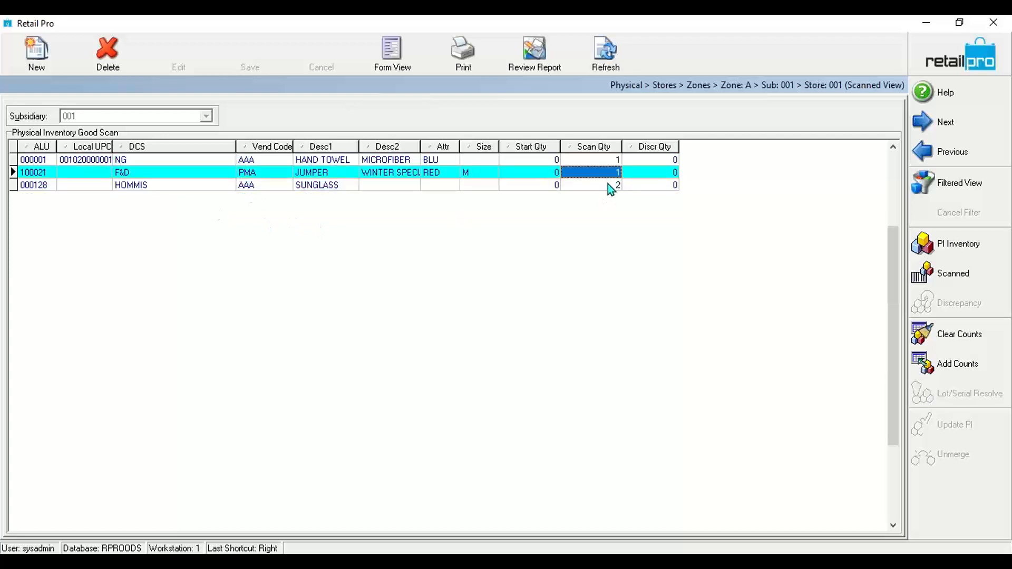
left_click(608, 185)
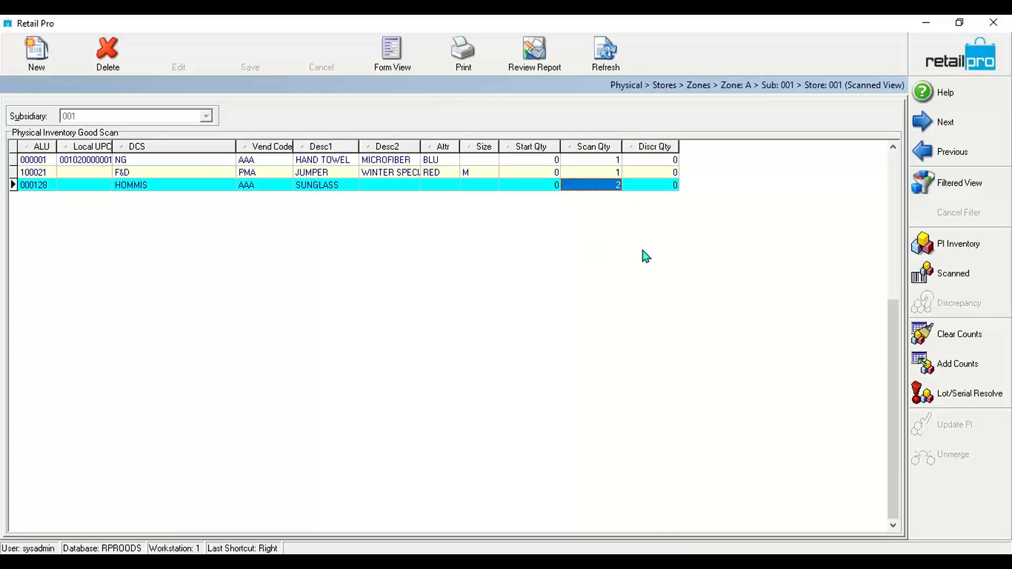
left_click(610, 161)
left_click(608, 186)
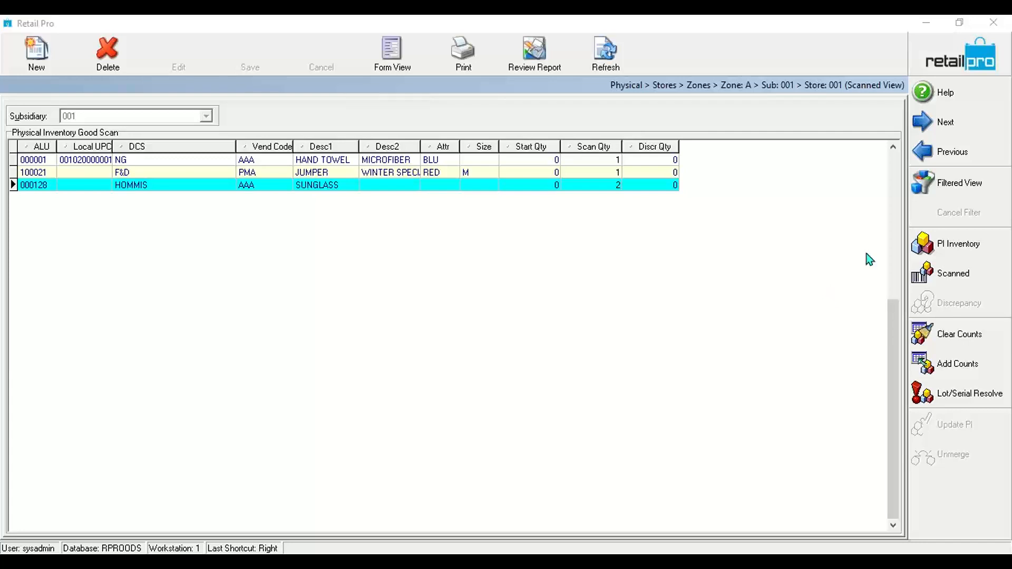
Return to the zones list and look at zone B's good scans and zone A's merged status.
left_click(956, 65)
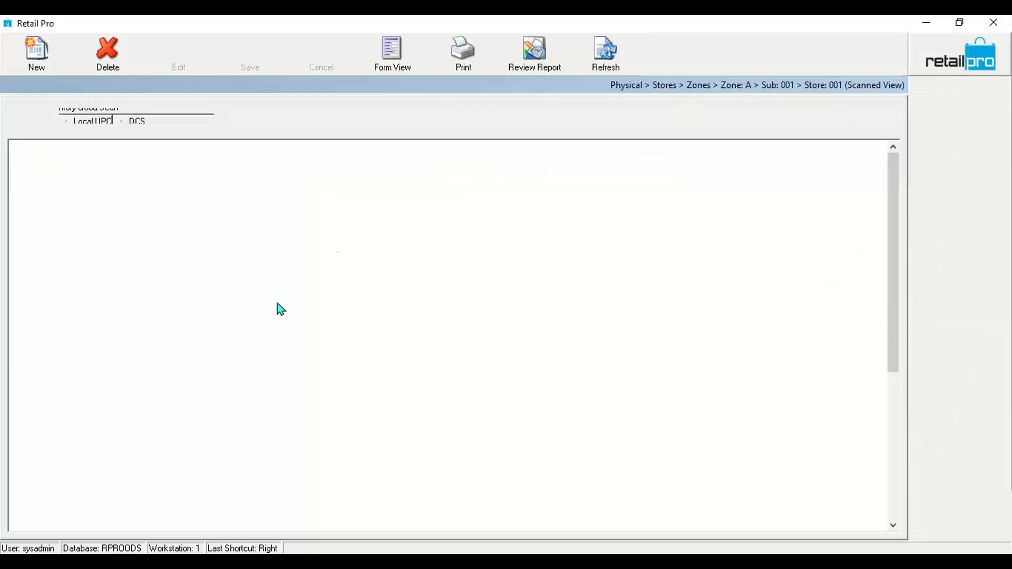
left_click(358, 186)
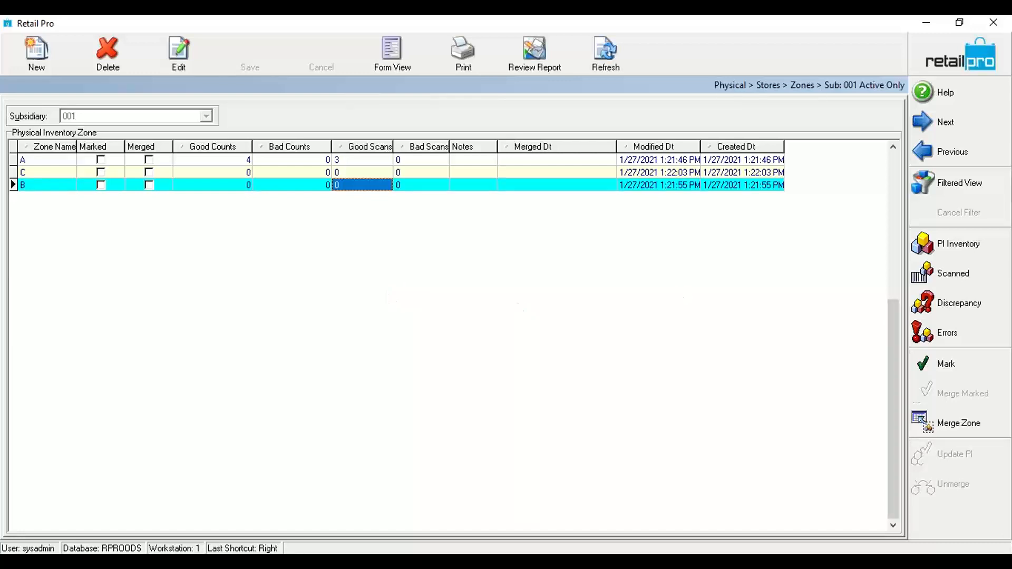
left_click(162, 161)
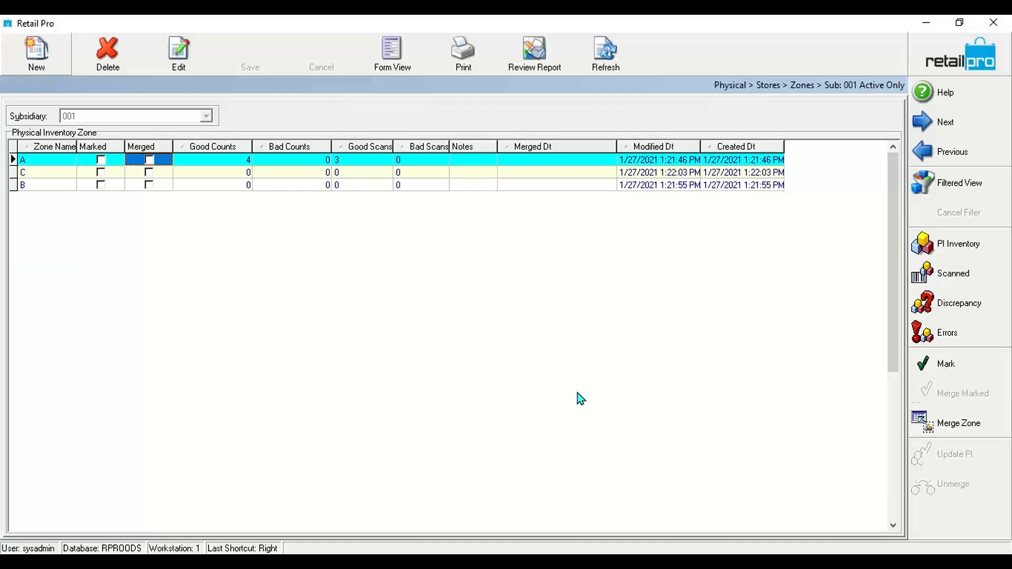
Switch to the PT guide in Acrobat Reader and mark import ID 763592 in the Bad Scan example.
key("alt+Tab")
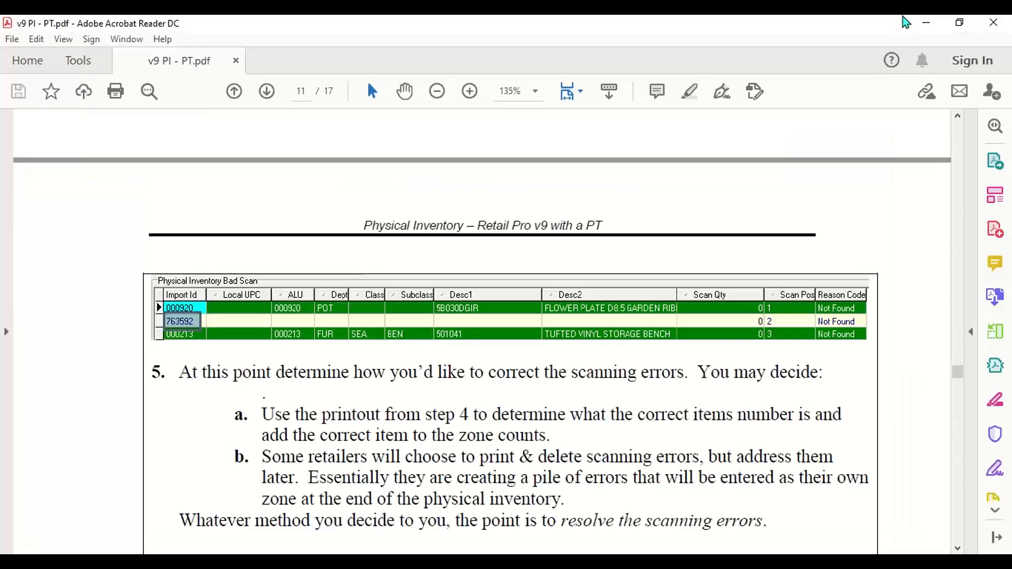
key("alt+Tab")
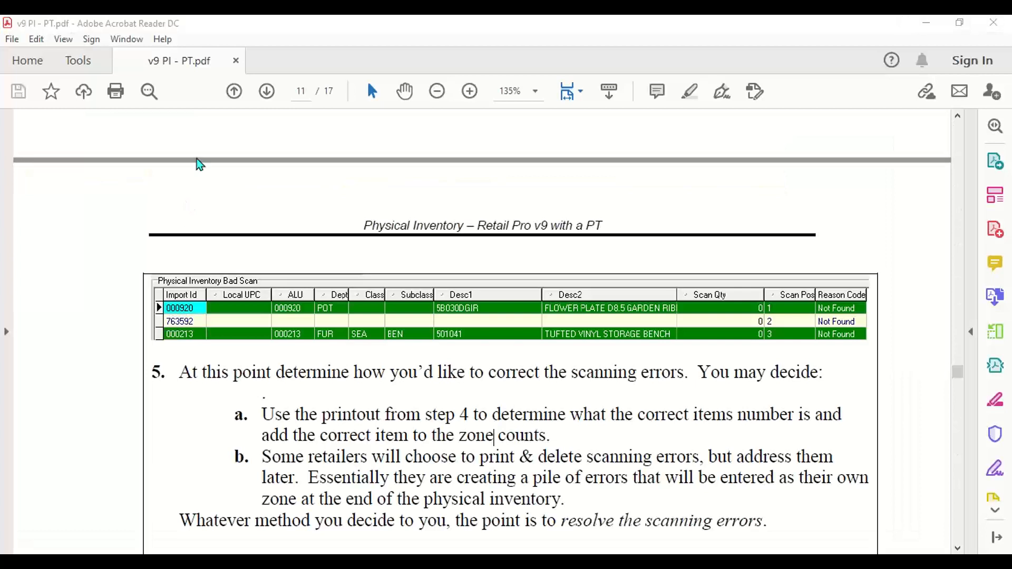
left_click(171, 321)
double_click(195, 323)
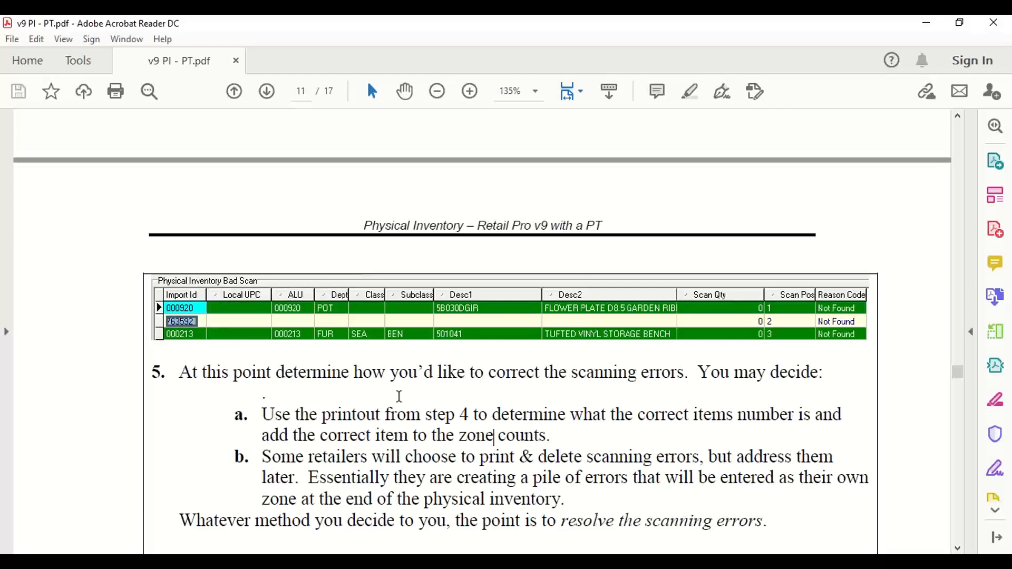
left_click(495, 425)
Read step 5 of the guide on correcting scanning errors, marking the bad import ID and options a and b.
scroll(539, 424, "down", 3)
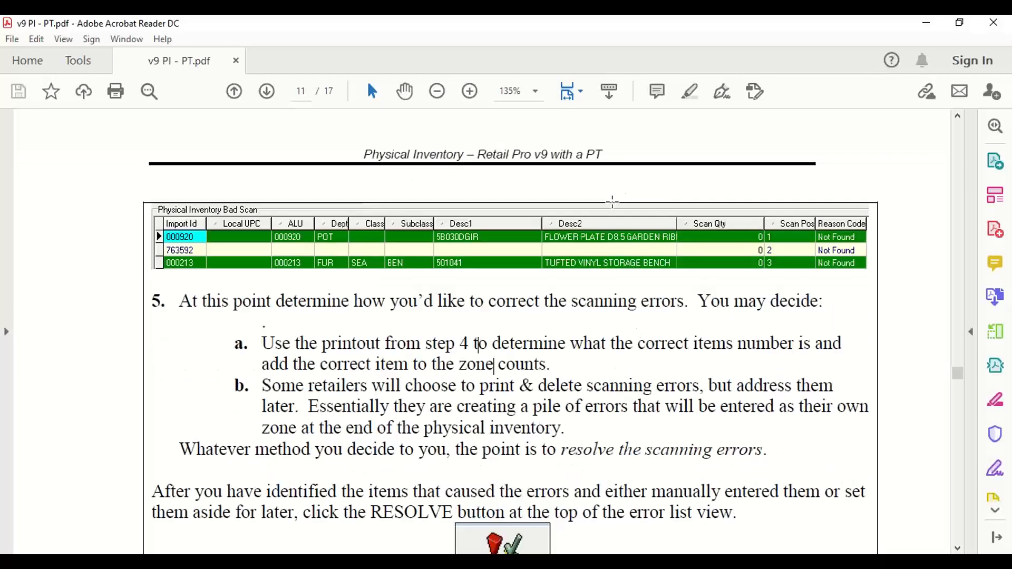
scroll(605, 252, "down", 1)
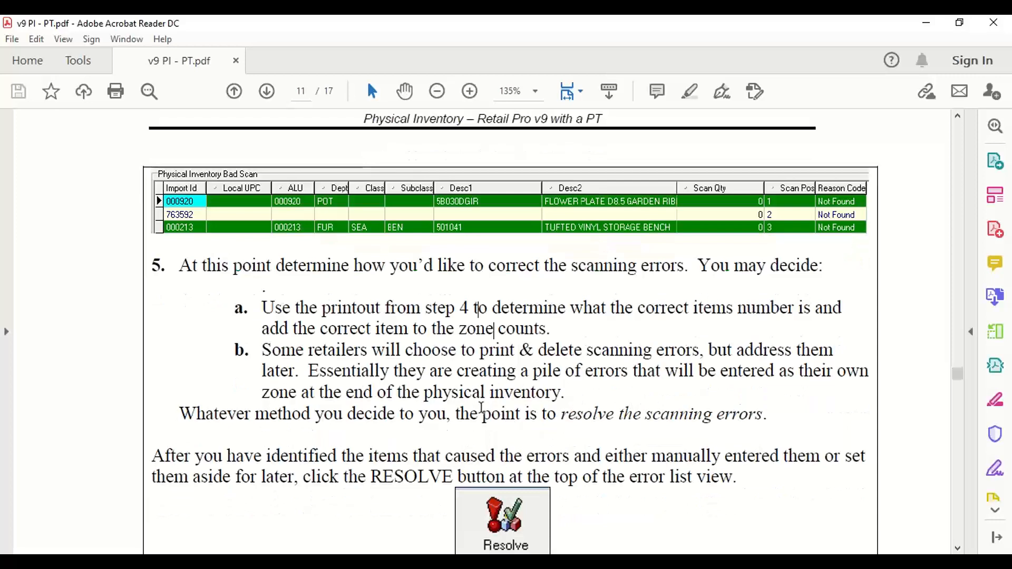
scroll(476, 411, "down", 3)
scroll(557, 307, "up", 3)
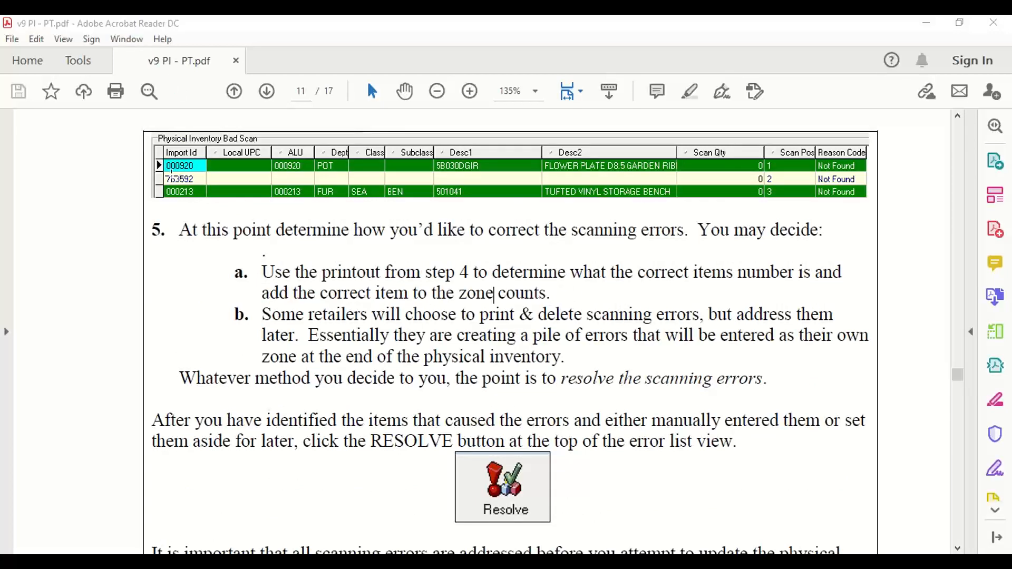
left_click_drag(168, 180, 196, 181)
left_click(781, 311)
mouse_move(262, 272)
left_mouse_down()
mouse_move(288, 293)
mouse_move(297, 356)
left_mouse_up()
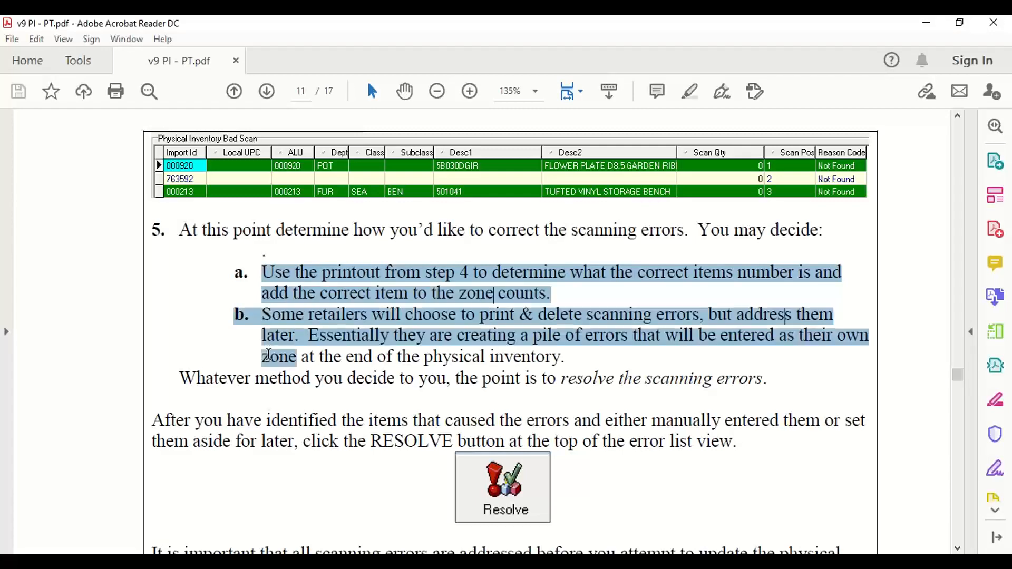
left_click(548, 358)
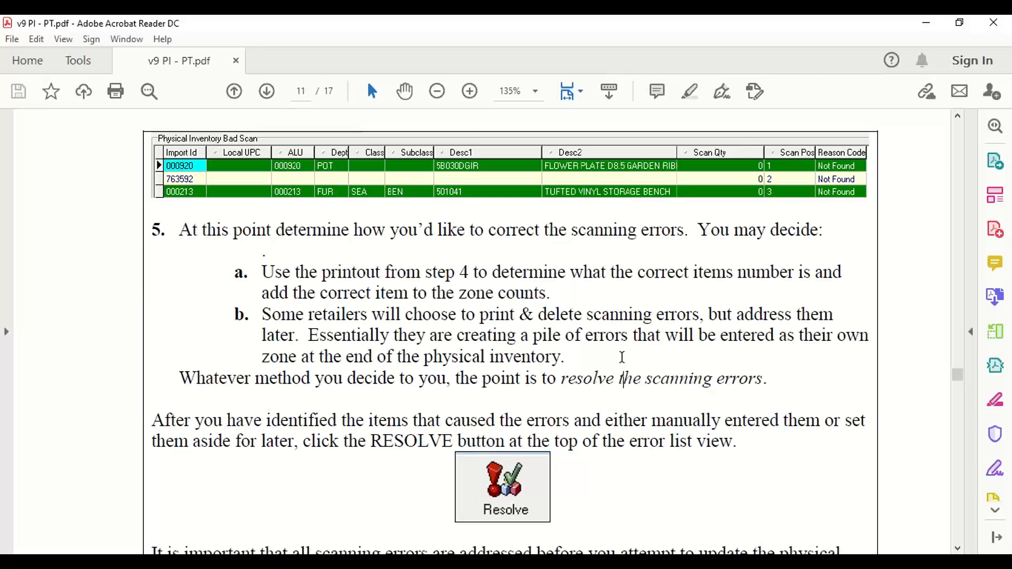
Find the Merging Zones instructions under Phase 3 – Merge, Review & Update in the guide.
scroll(614, 351, "down", 3)
scroll(614, 350, "down", 10)
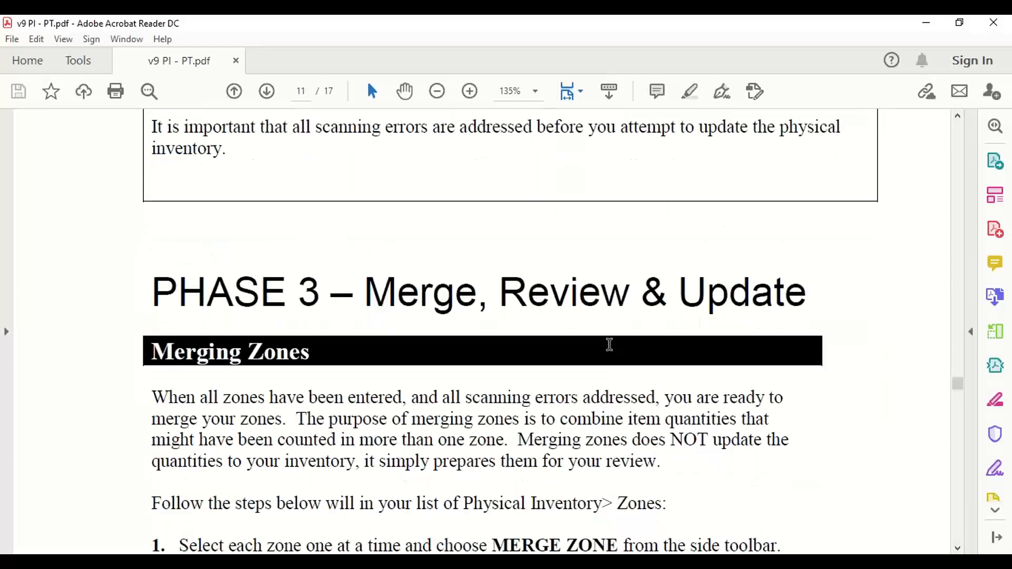
scroll(866, 268, "up", 2)
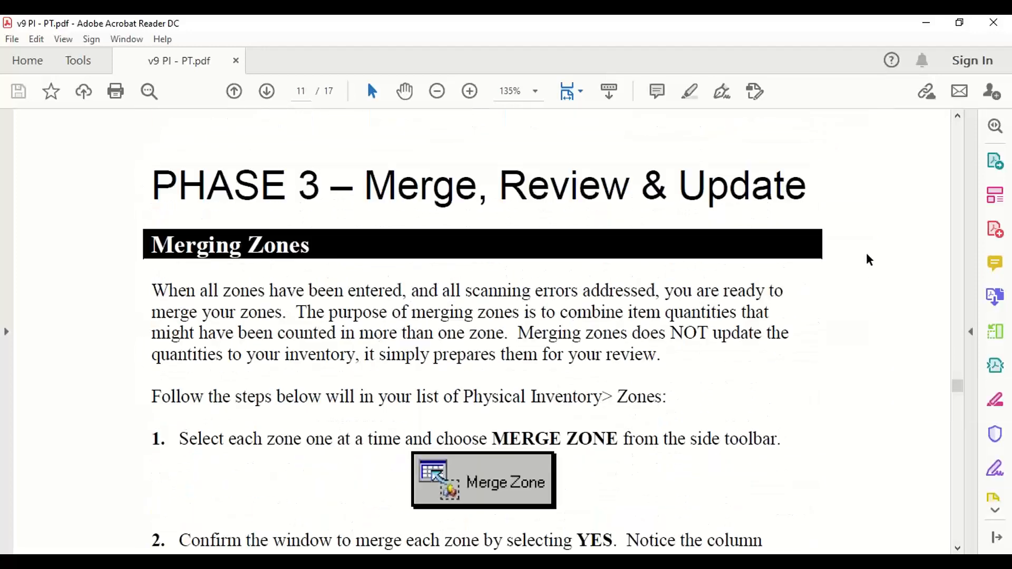
Switch back to Retail Pro, merge zone A into the physical inventory, and check its merged date.
left_click(926, 22)
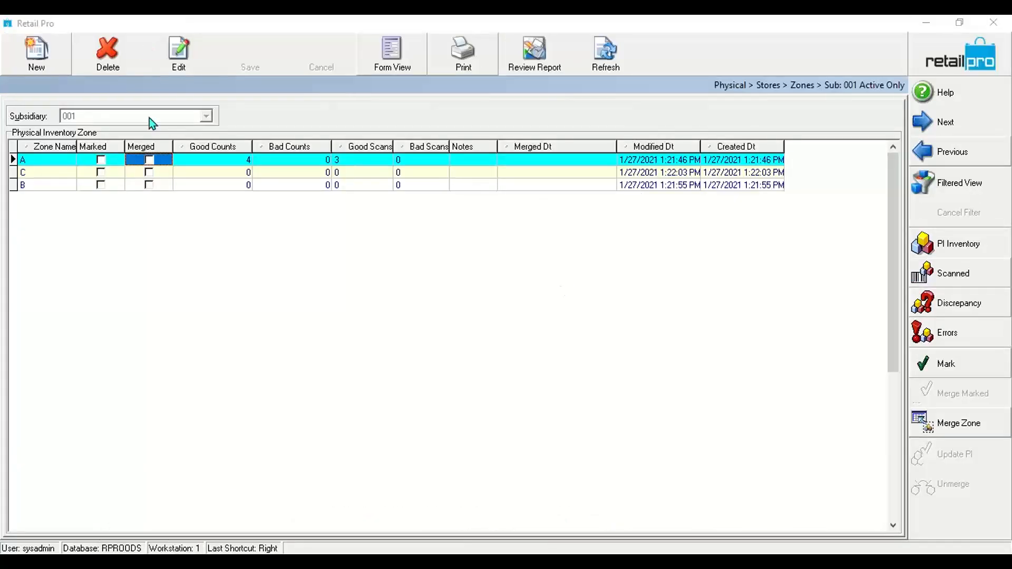
left_click(201, 174)
left_click(271, 164)
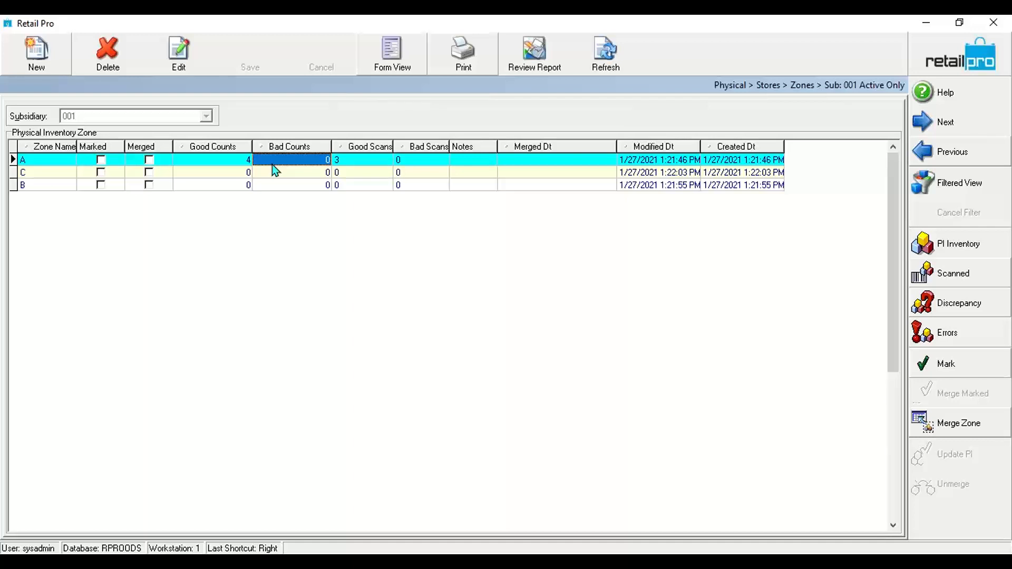
left_click(211, 161)
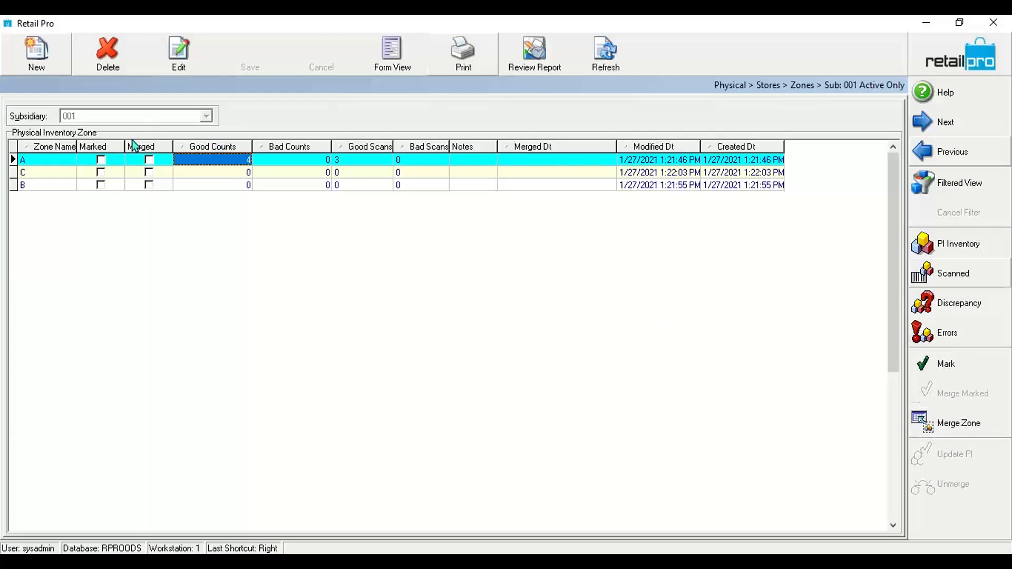
left_click(947, 425)
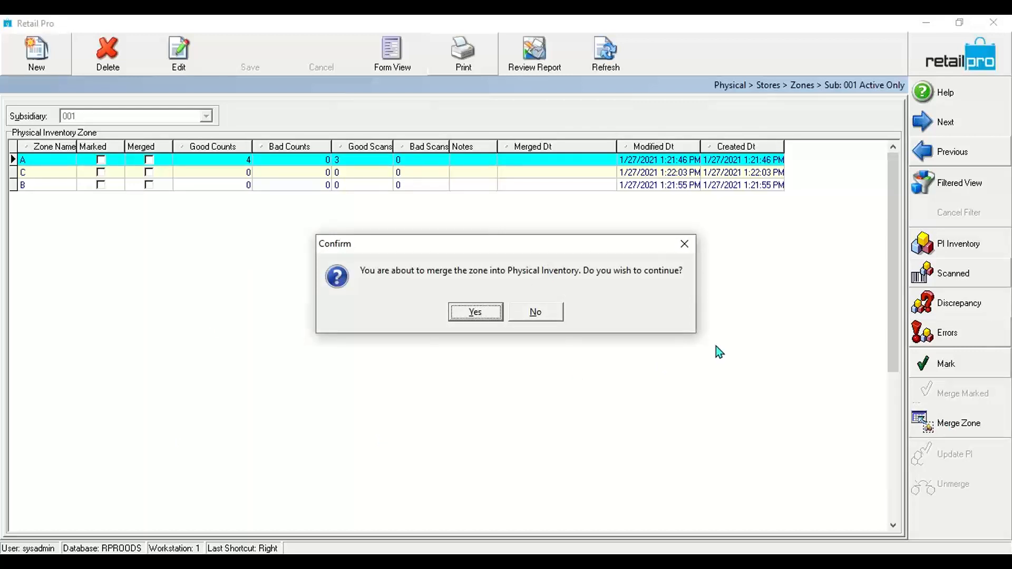
left_click(492, 312)
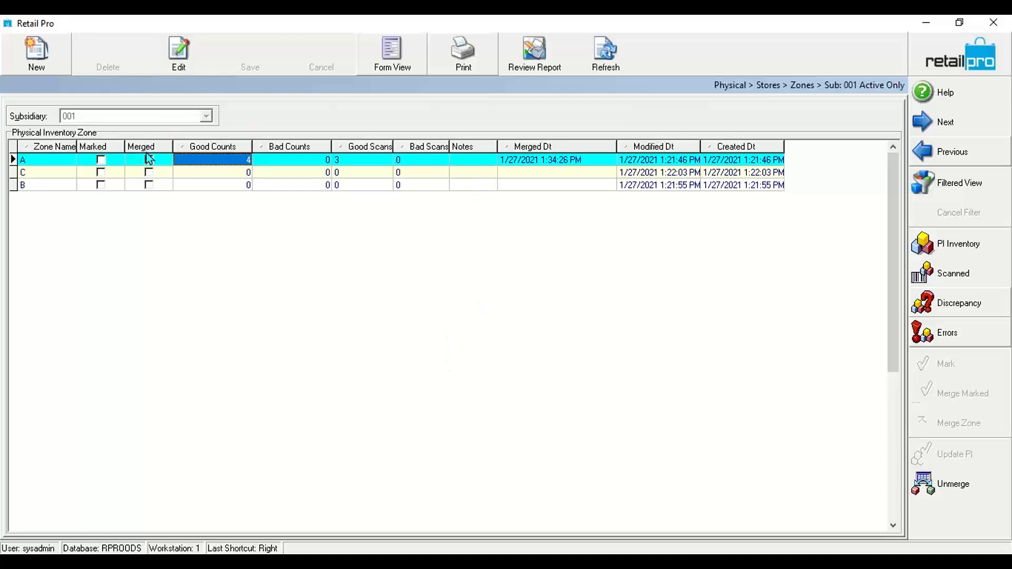
left_click(572, 161)
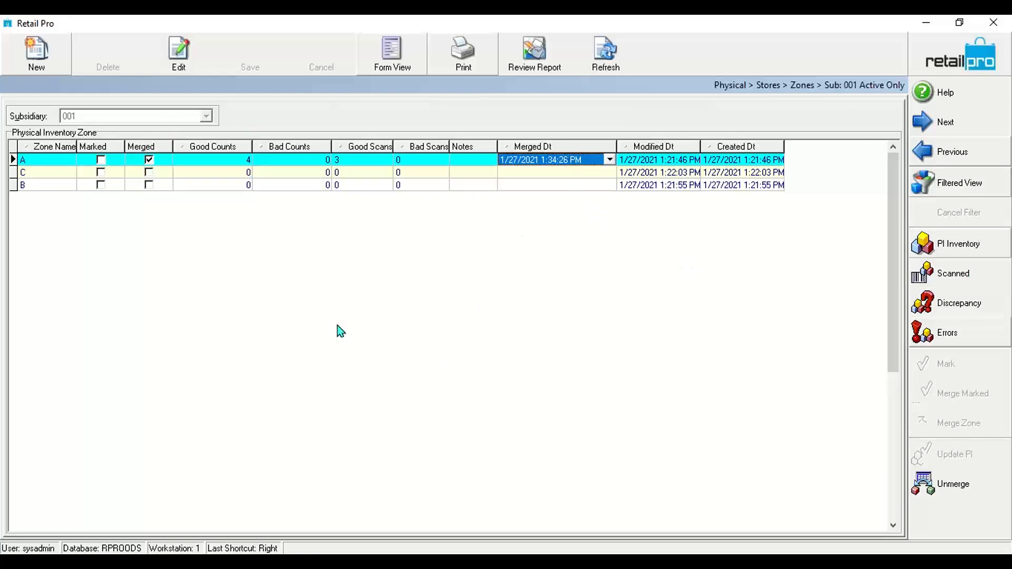
Go back to the Jan PI 2021 sheet to check its good scans, and reopen its zones list.
left_click(947, 68)
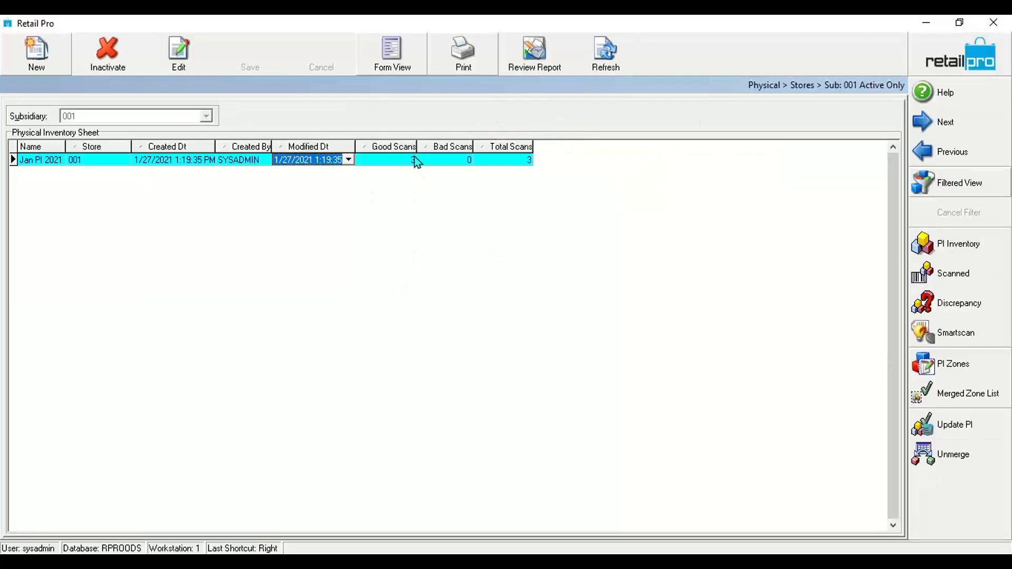
left_click(414, 158)
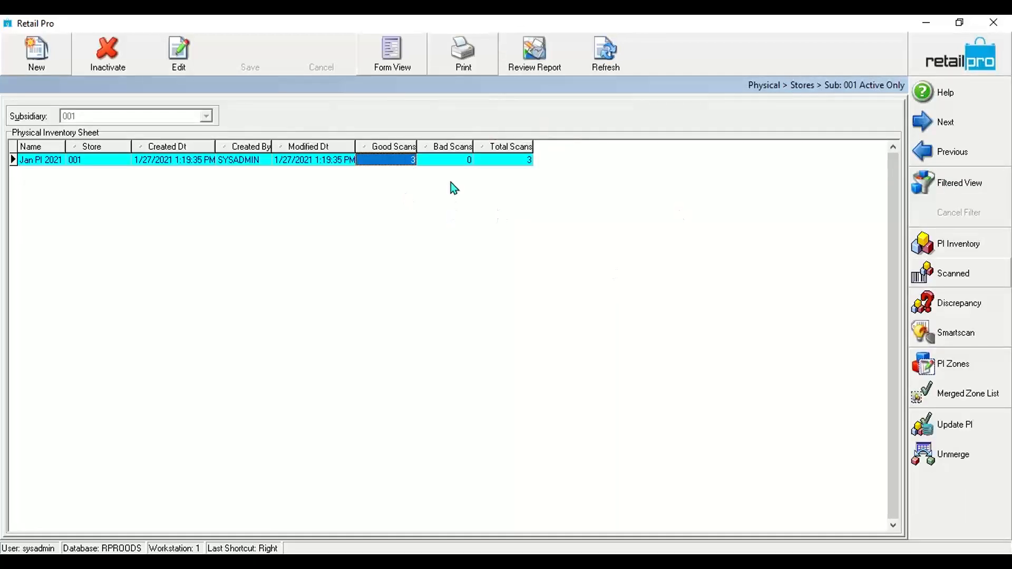
left_click(943, 364)
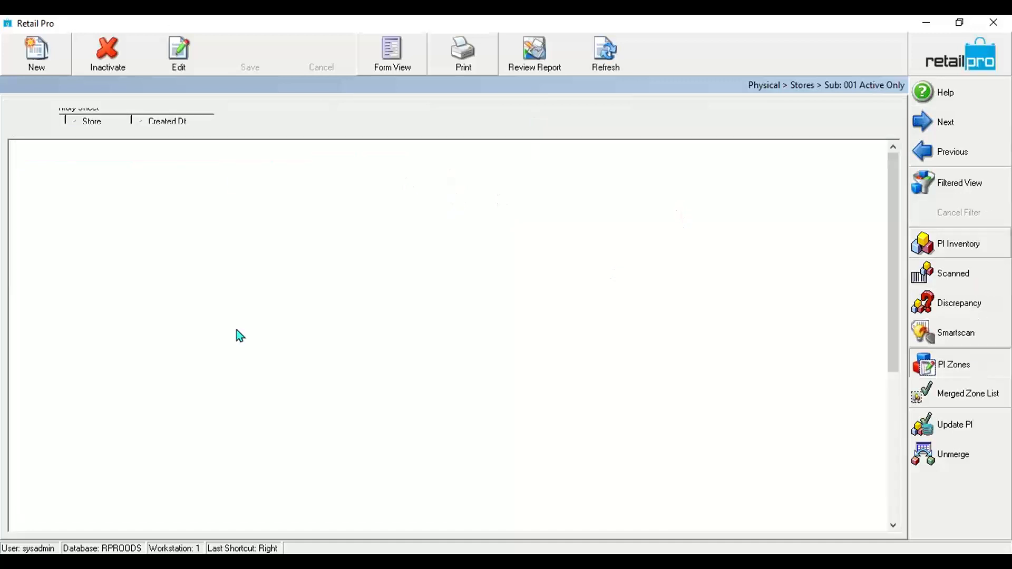
Start adding manual counts to zone C, looking up item 100012 and choosing the blue microfiber HAND TOWEL.
left_click(143, 170)
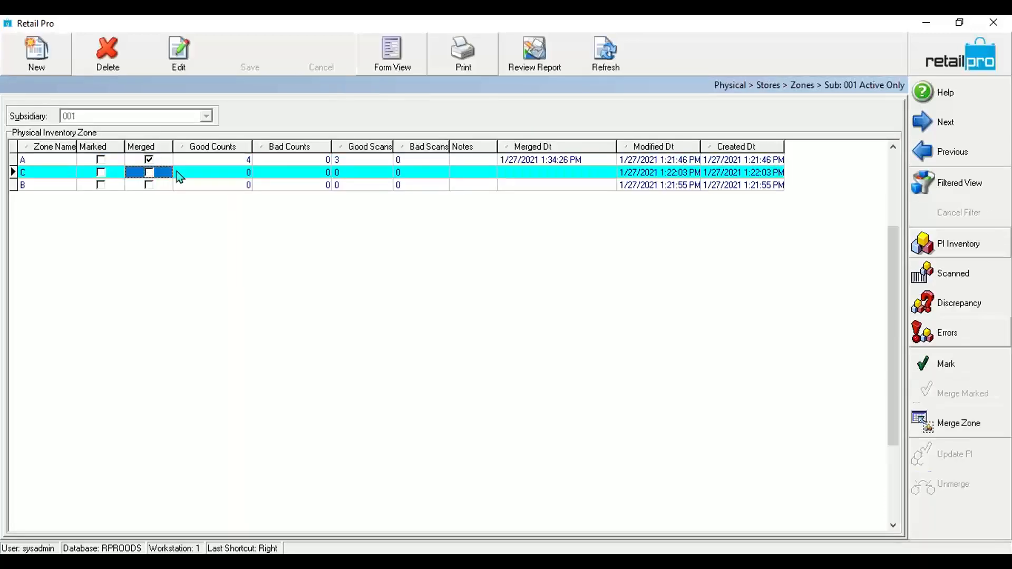
left_click(995, 284)
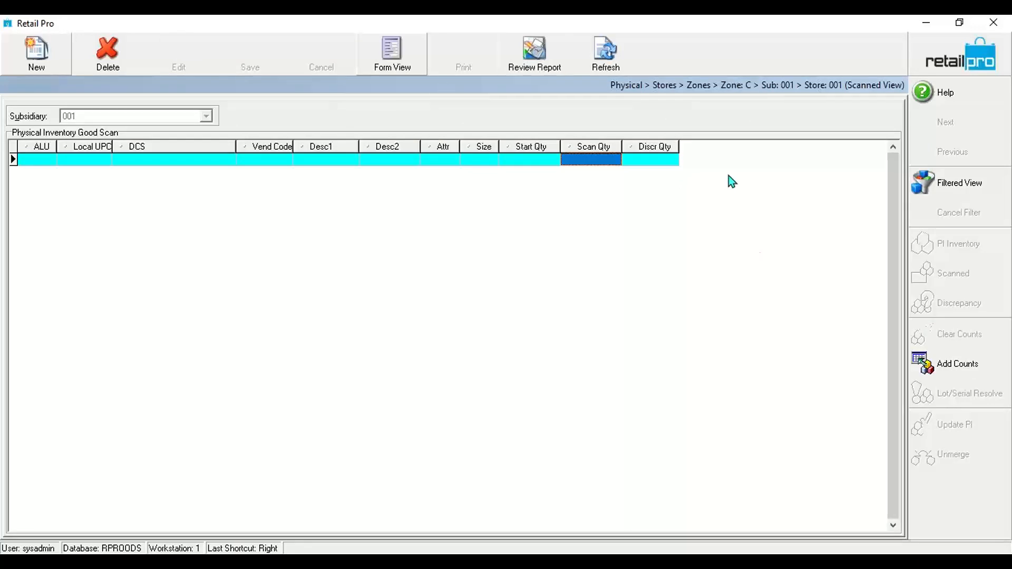
left_click(960, 362)
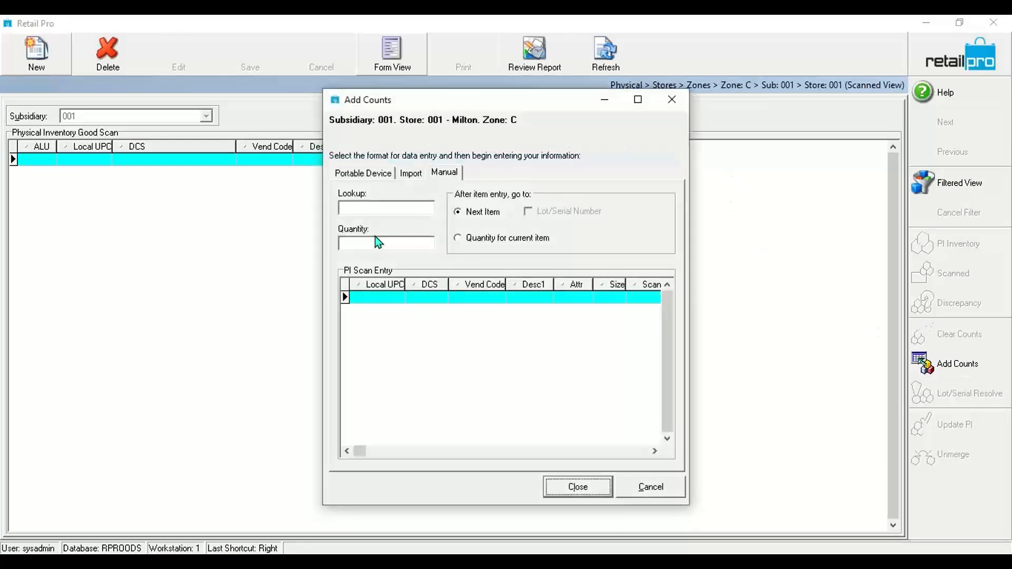
type("1000")
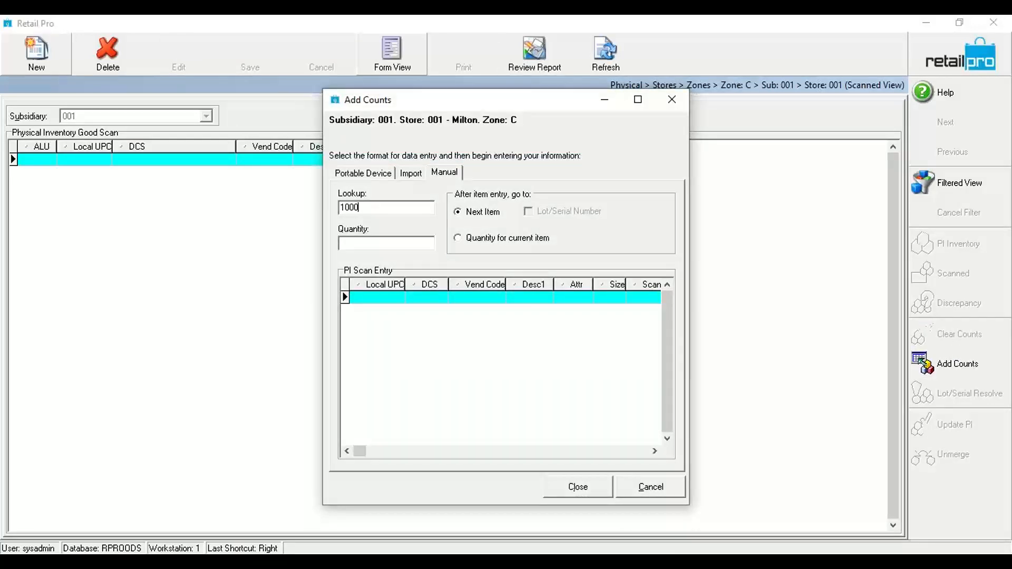
type("12")
key("Return")
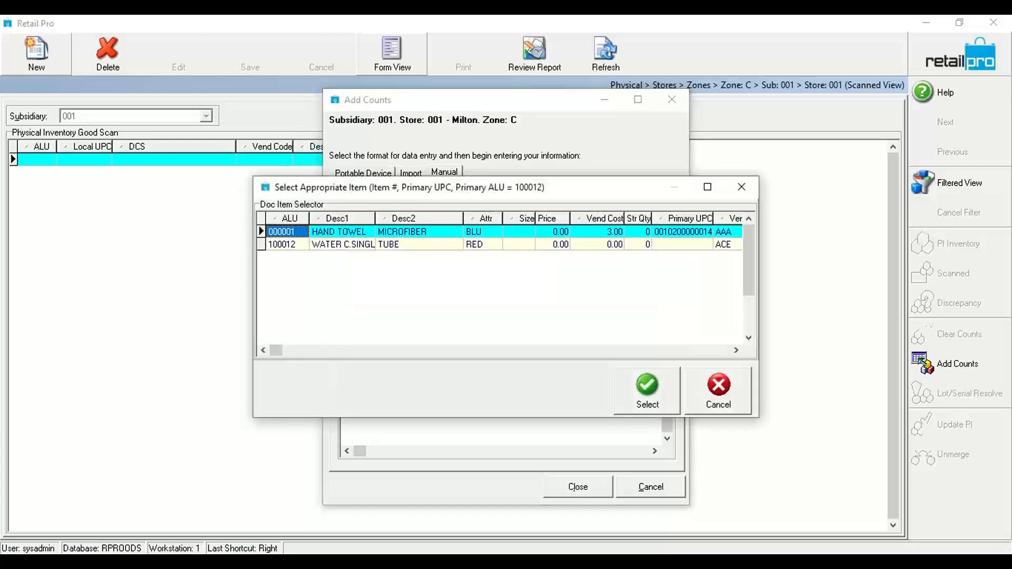
left_click(647, 387)
Add one count each of items 100013, 100014, 100015 and 100016 to zone C and return to the zones list.
type("1")
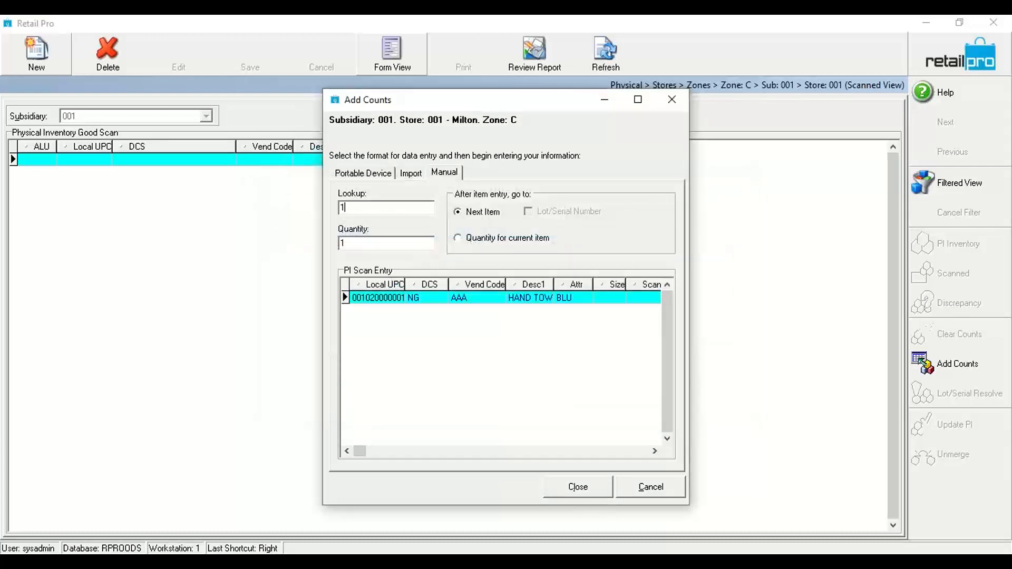
type("00013")
key("Return")
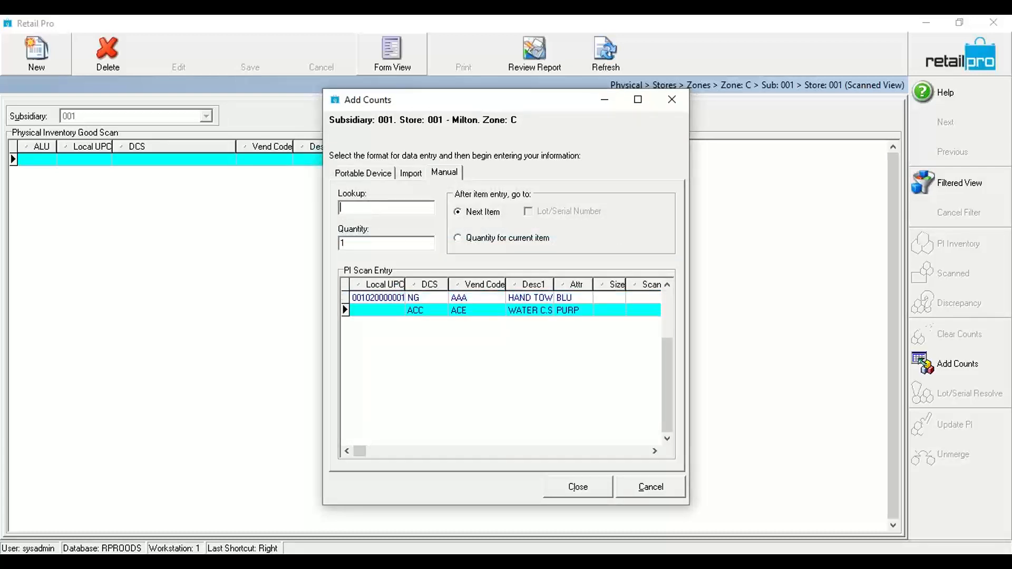
type("100014")
key("Return")
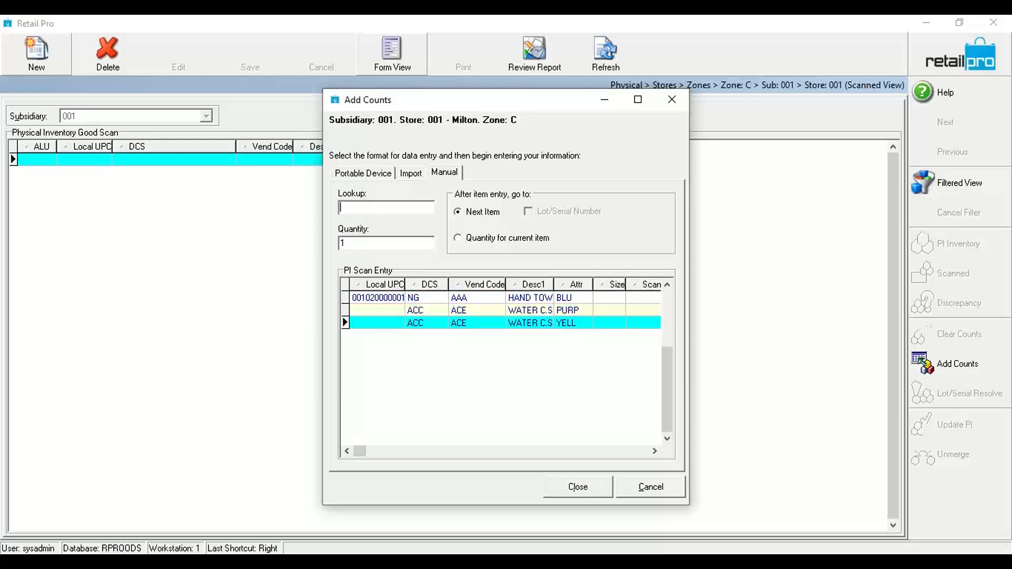
type("100015")
key("Return")
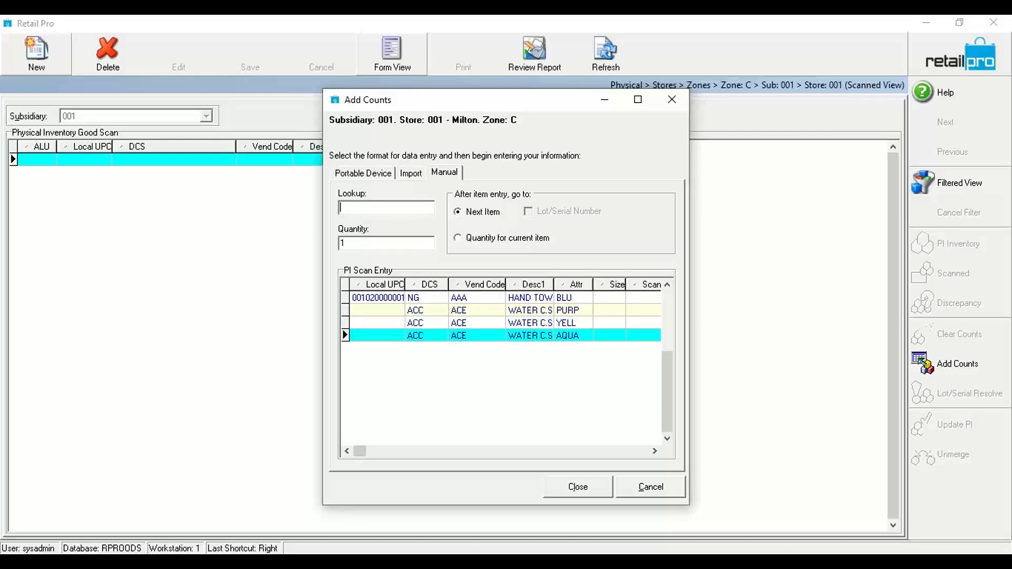
type("100016")
key("Return")
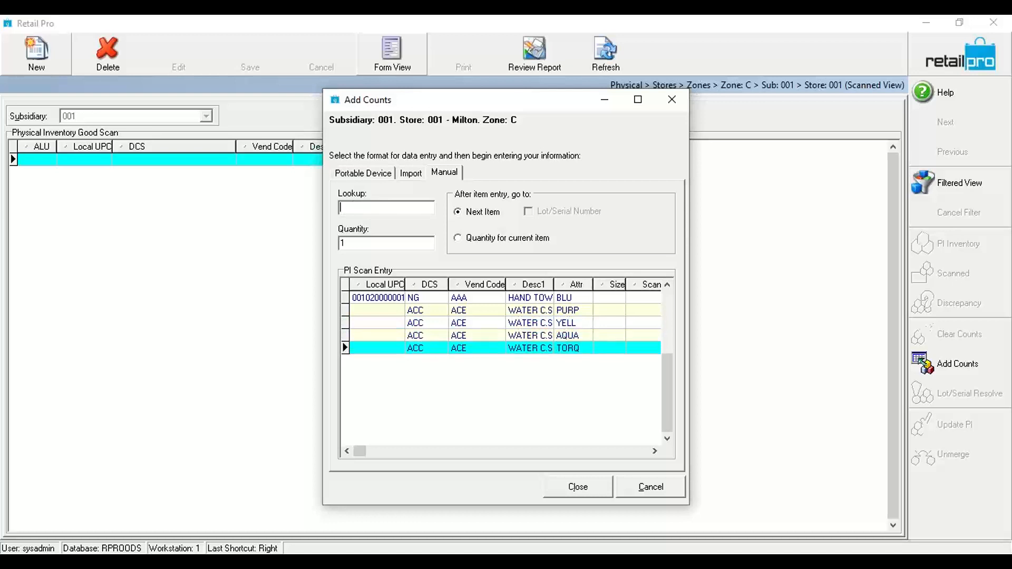
left_click(577, 487)
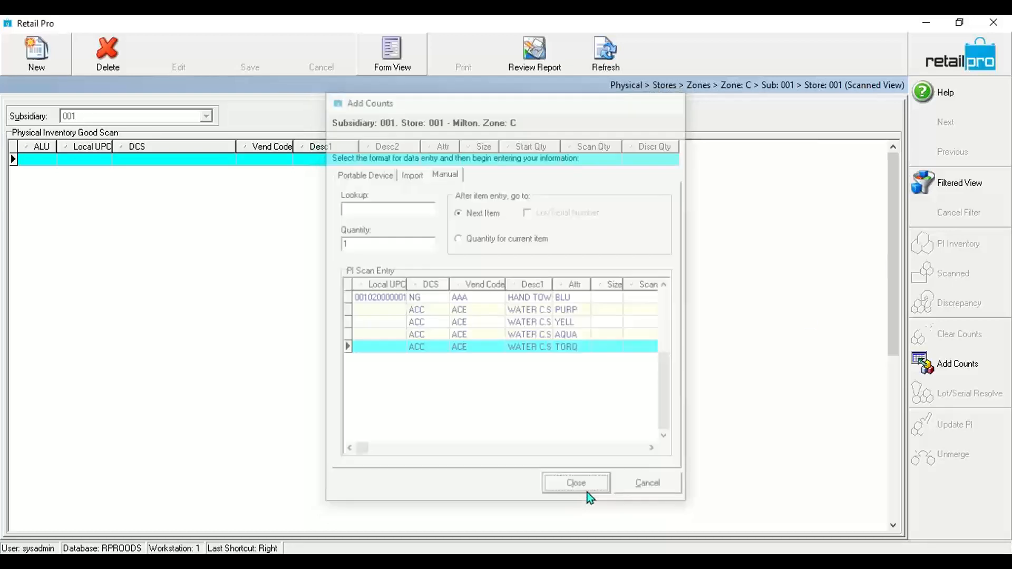
left_click(929, 60)
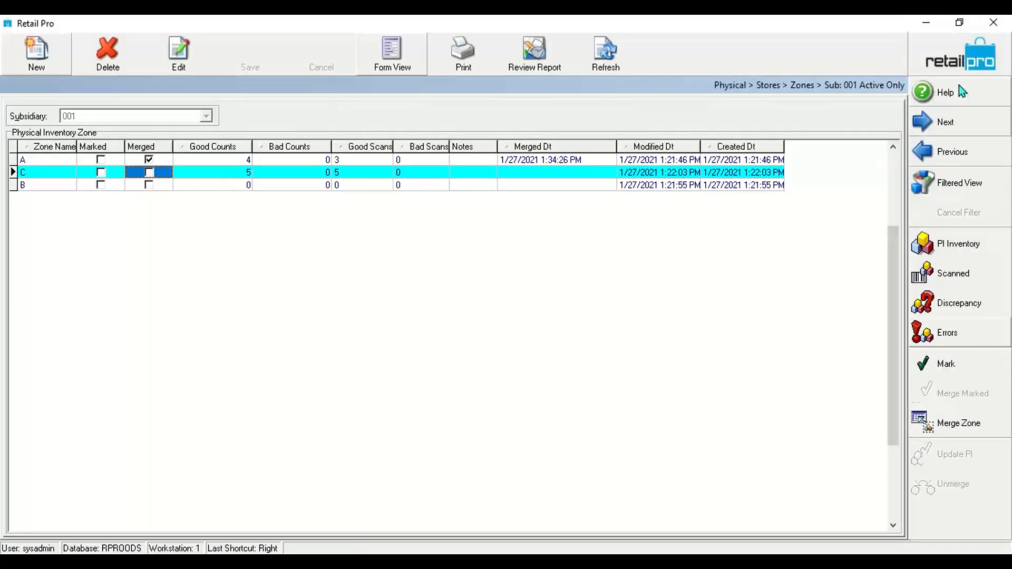
Check the scan totals on the Jan PI 2021 sheet, and look for scanning errors in zone C.
left_click(976, 67)
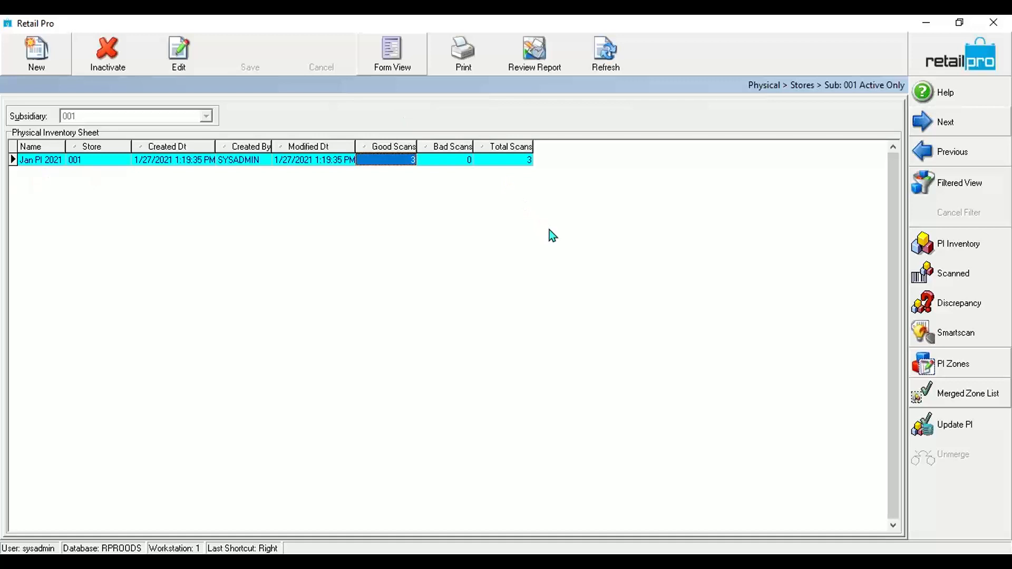
left_click(963, 371)
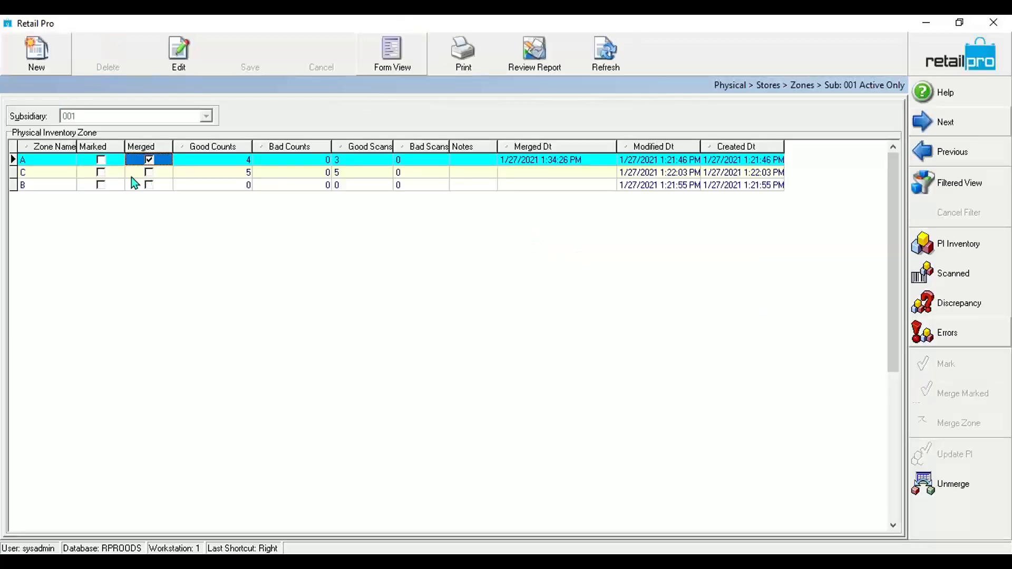
left_click(225, 175)
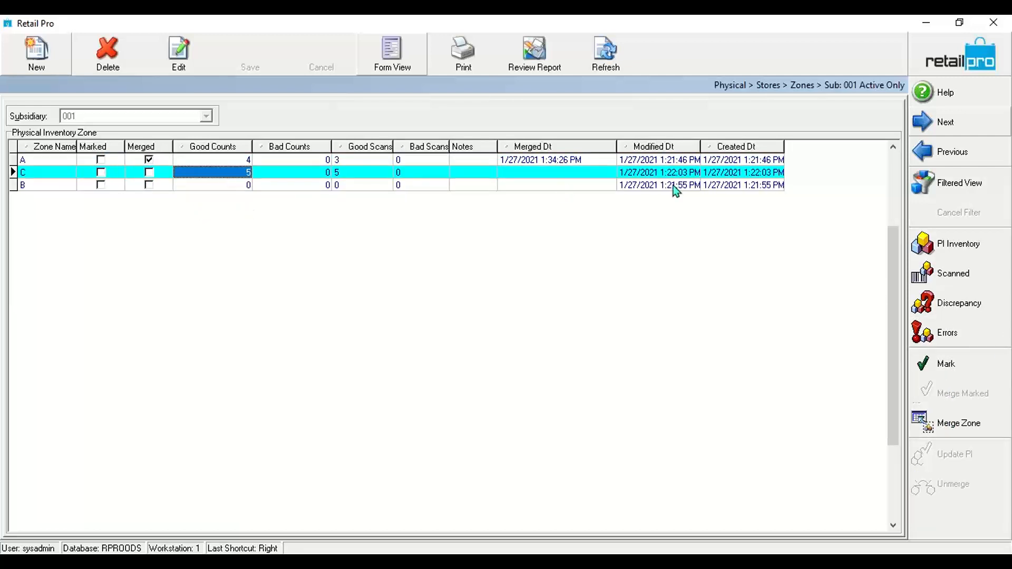
left_click(945, 335)
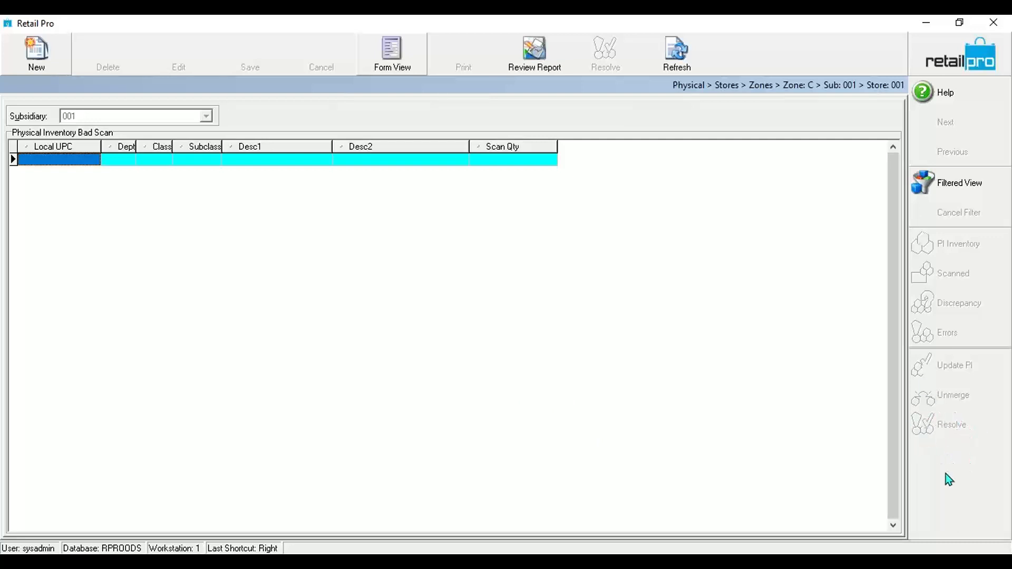
left_click(970, 60)
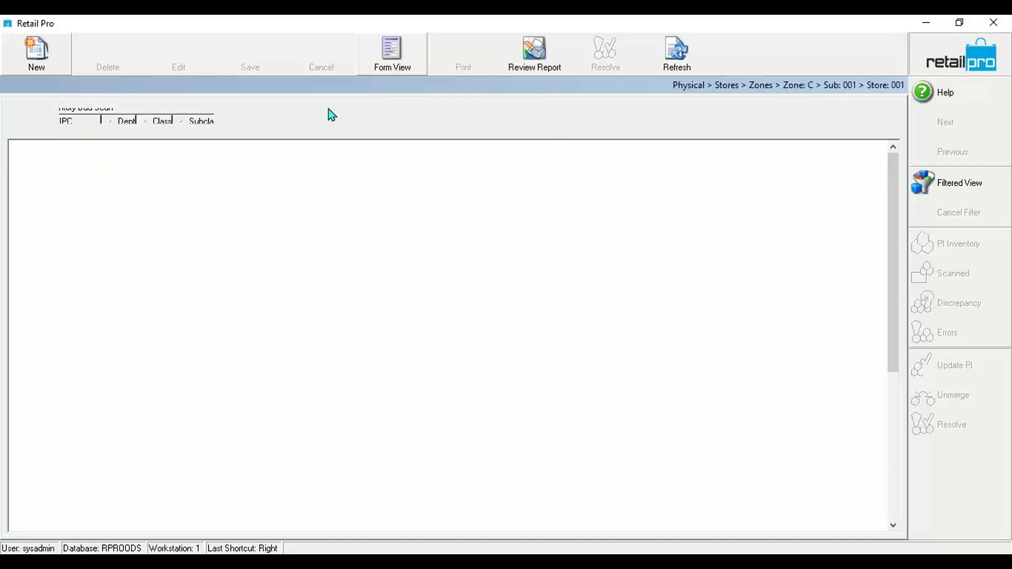
left_click(360, 189)
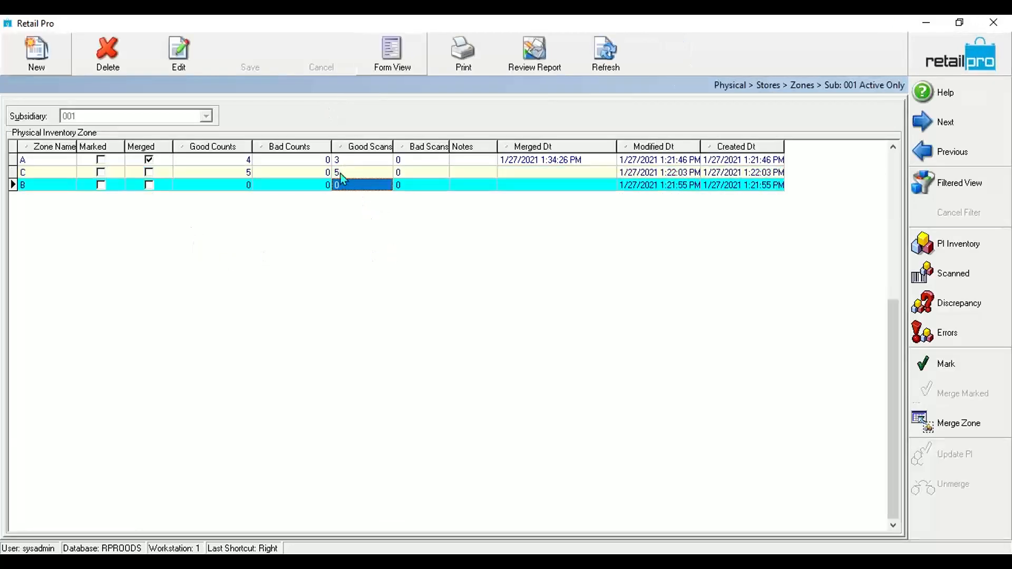
Mark zone C and merge the marked zone into the physical inventory.
left_click(340, 172)
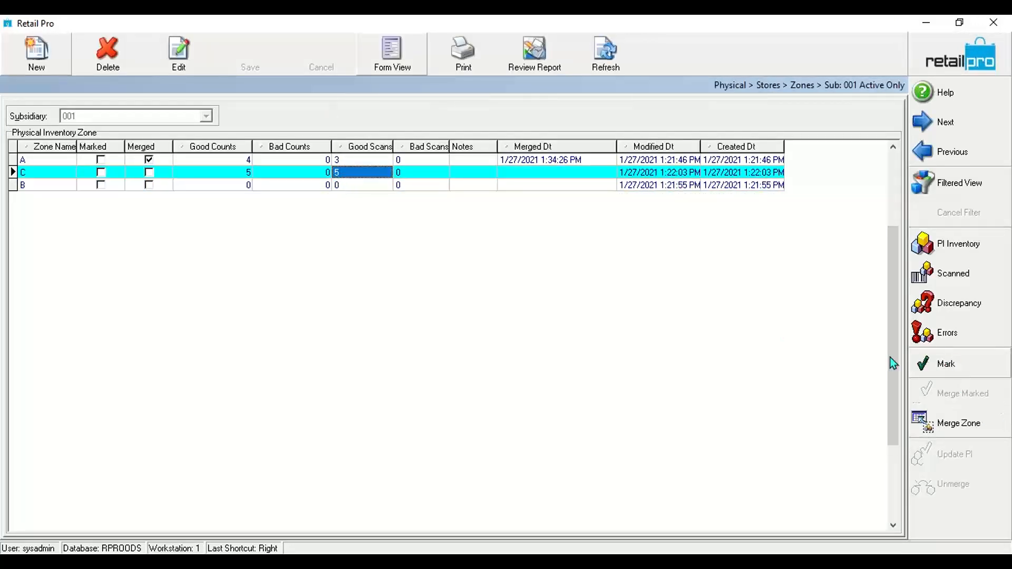
left_click(962, 361)
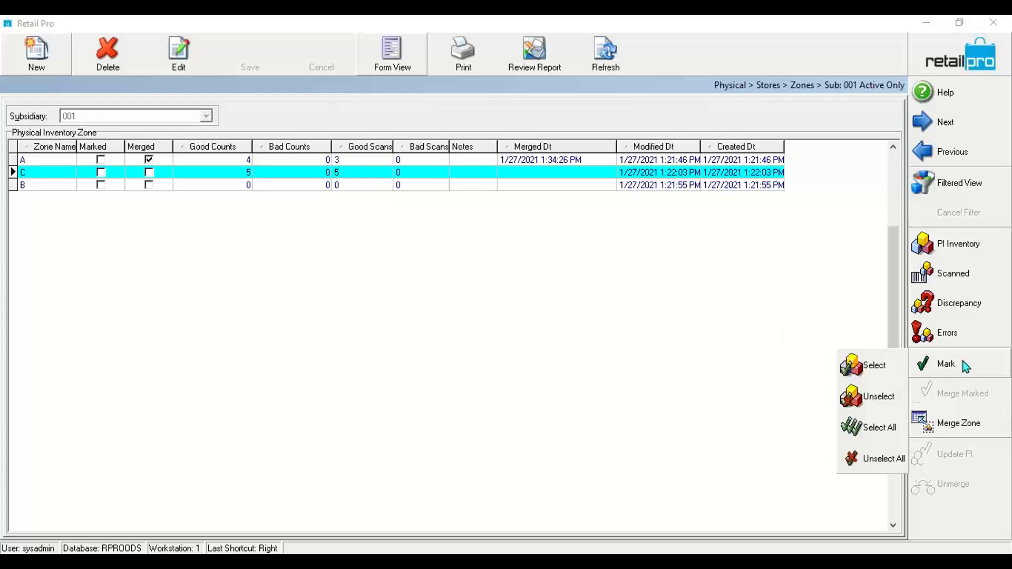
left_click(874, 369)
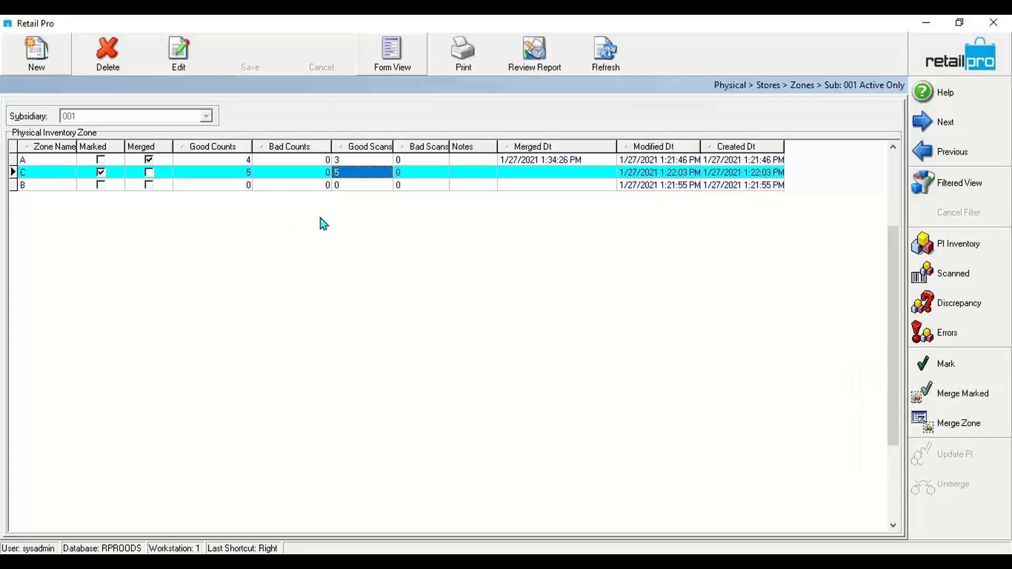
left_click(969, 396)
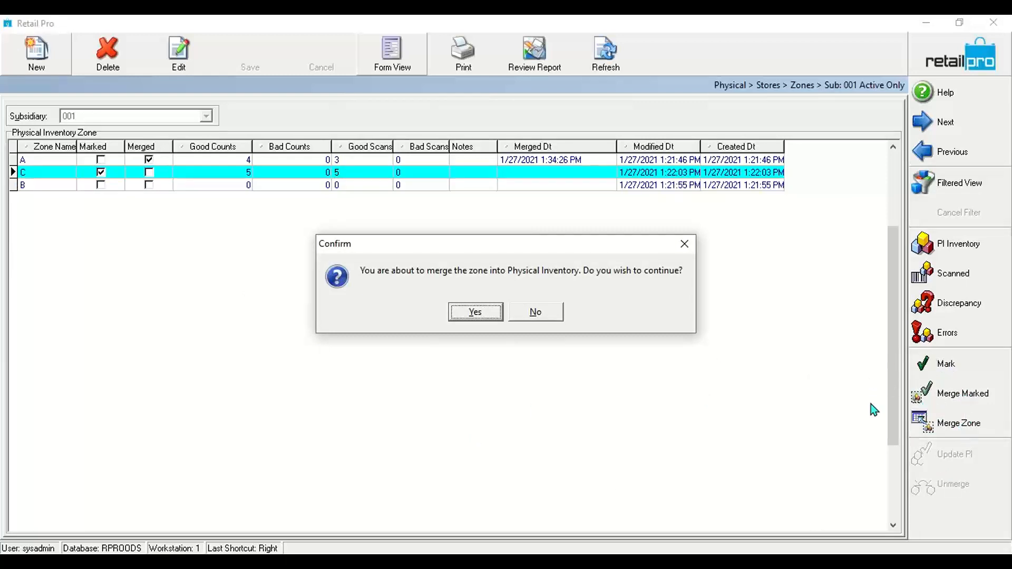
left_click(474, 312)
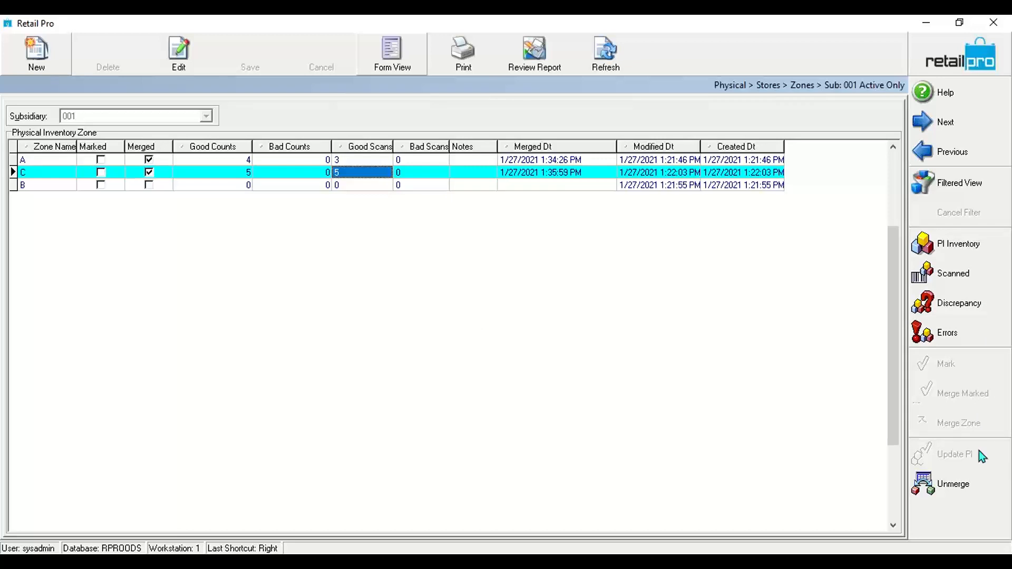
Unmerge zone A from the physical inventory.
left_click(355, 185)
left_click(357, 174)
left_click(362, 160)
left_click(367, 174)
key("Up")
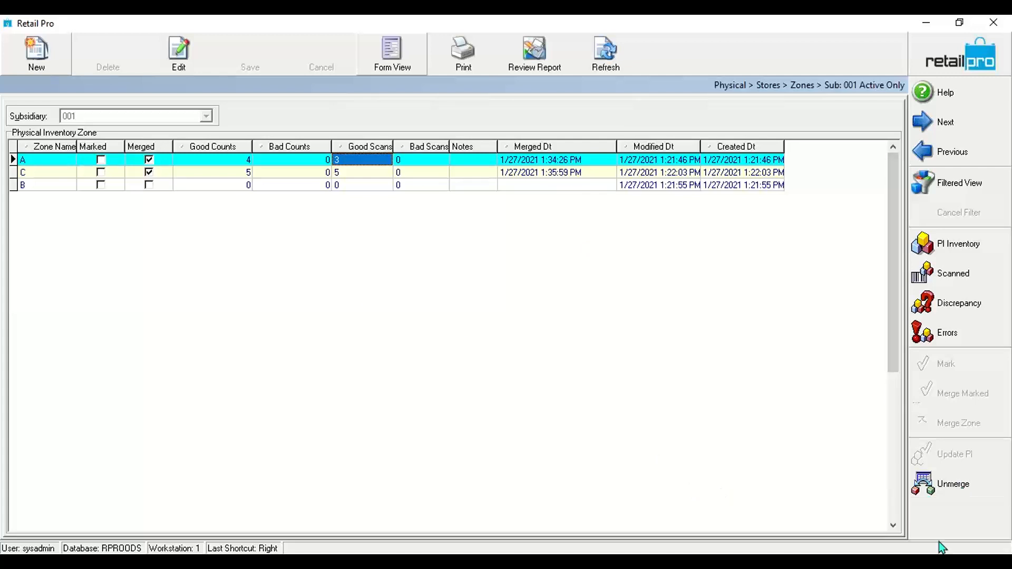
left_click(960, 491)
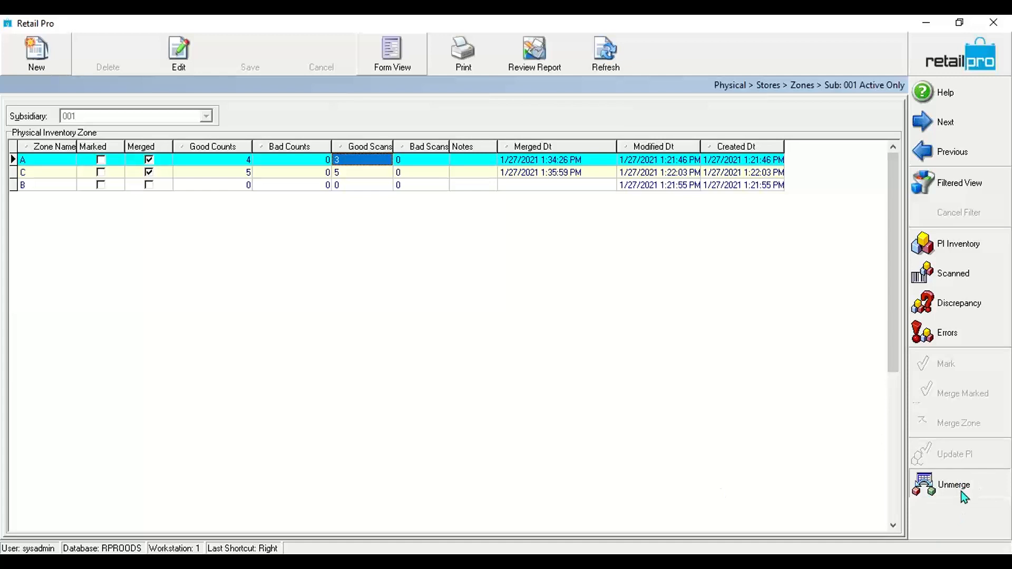
left_click(405, 163)
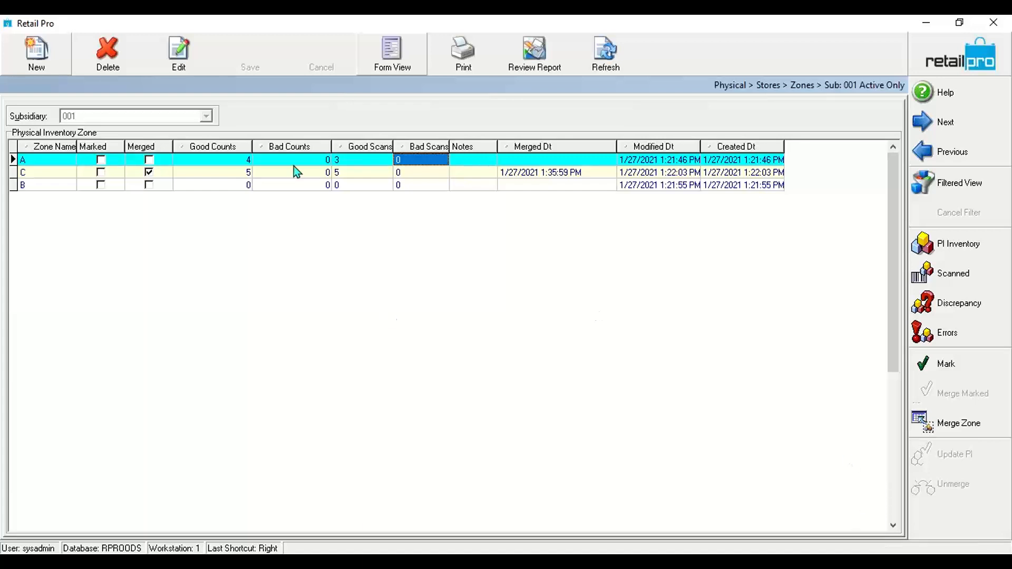
Check the scanned items of zone A and merge the zone into the physical inventory again.
left_click(958, 282)
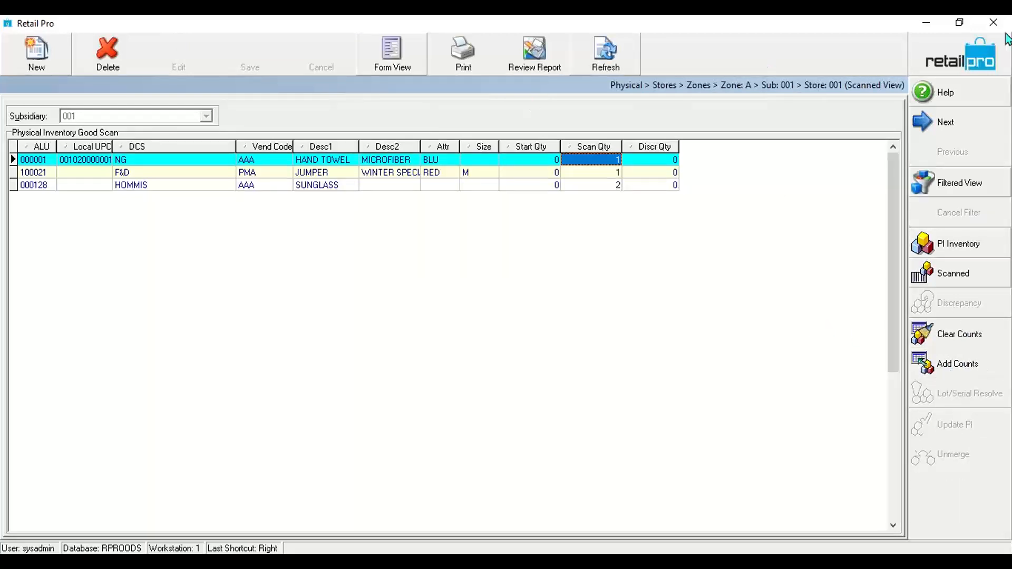
left_click(975, 57)
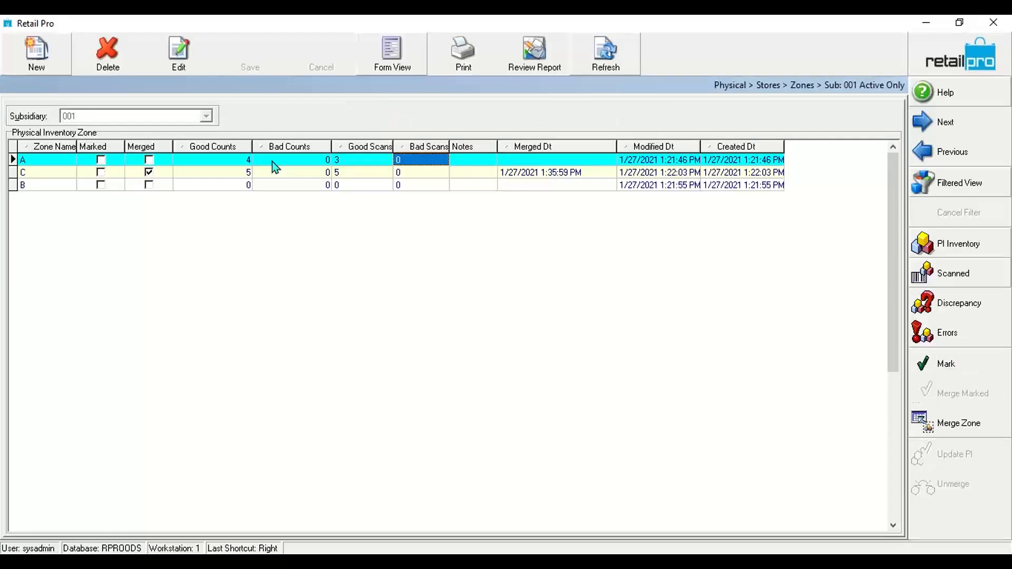
left_click(150, 161)
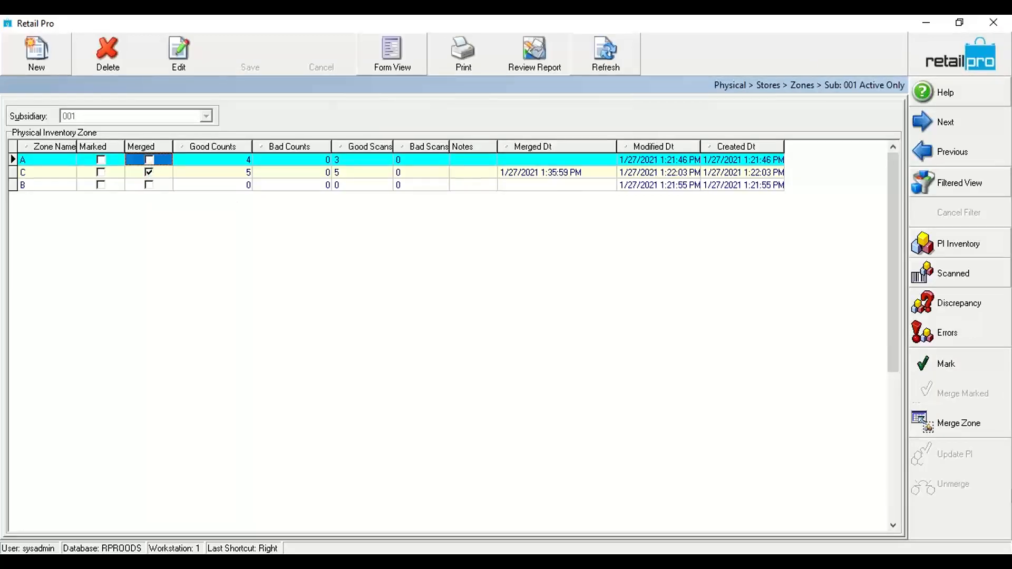
left_click(949, 422)
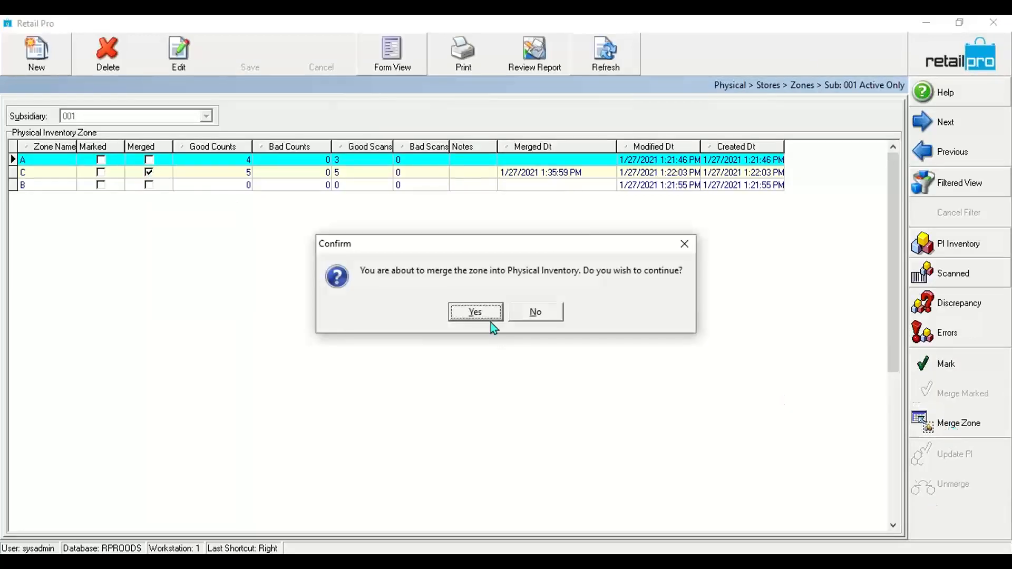
left_click(475, 311)
left_click(340, 187)
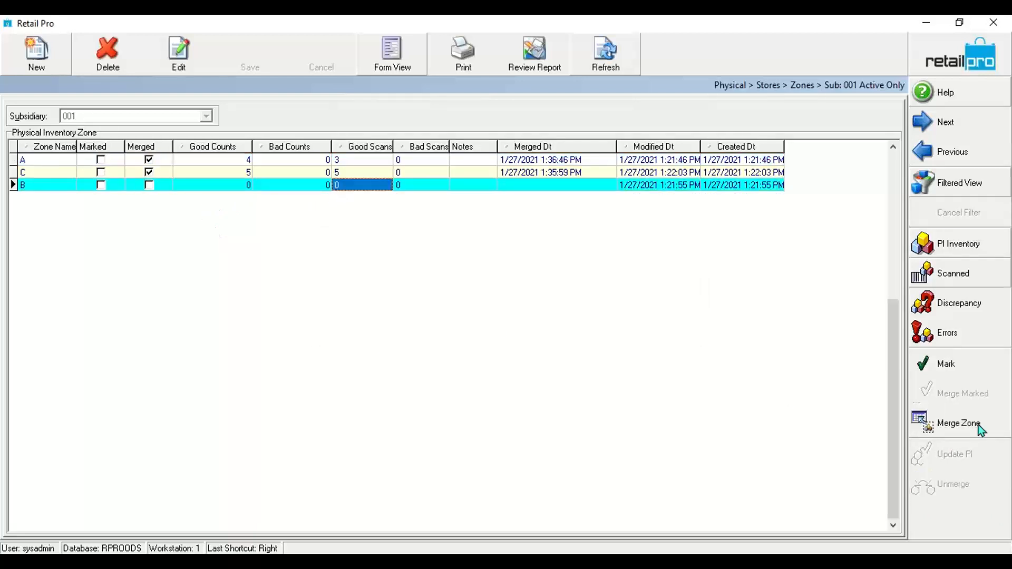
Go back to the Jan PI 2021 sheet and compare start, scan and discrepancy quantities in its discrepancy view.
left_click(966, 66)
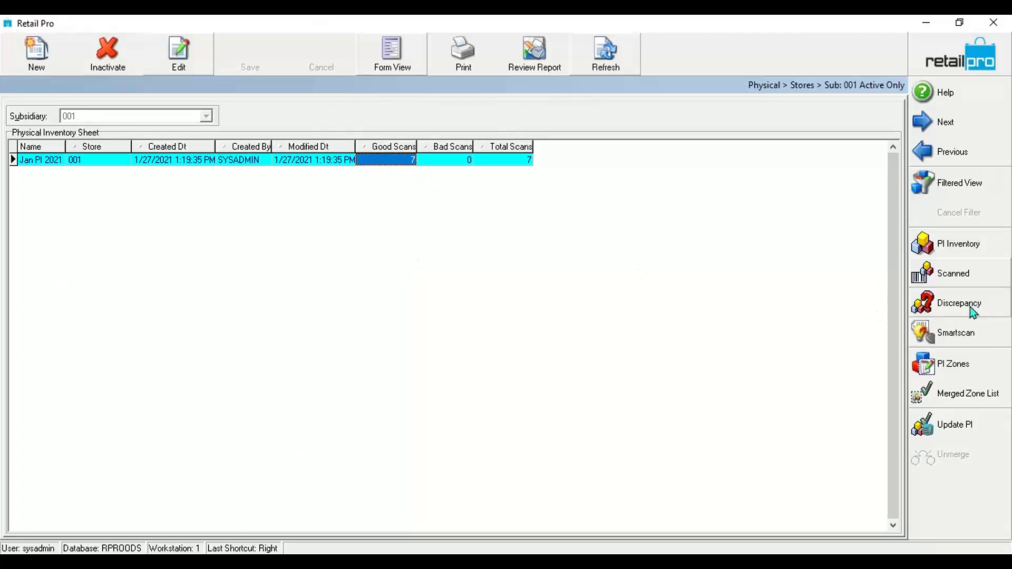
left_click(954, 308)
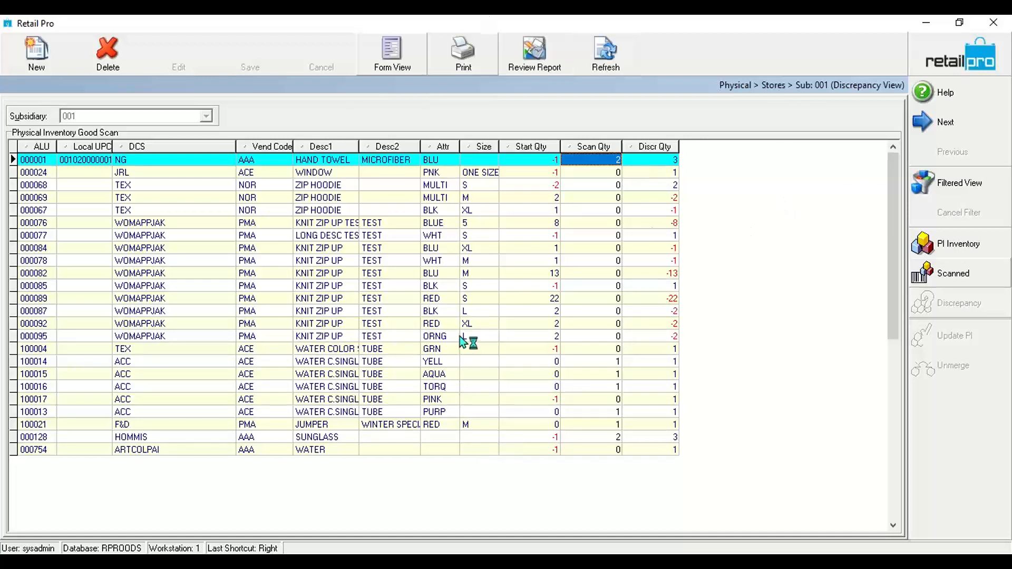
left_click(542, 228)
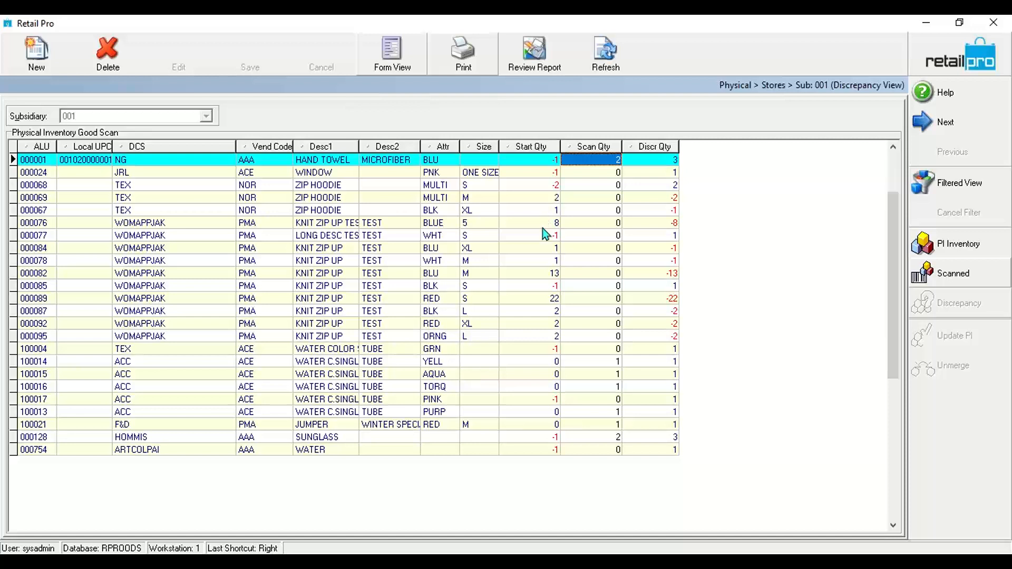
left_click(539, 327)
left_click(606, 302)
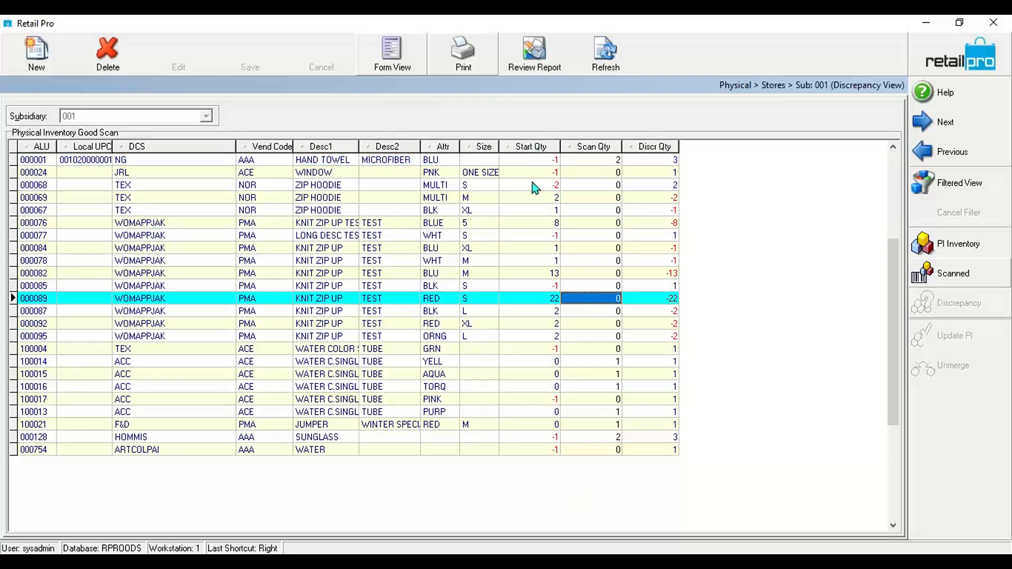
Examine the scan and discrepancy quantities from the KNIT ZIP UP items back to the first item of the discrepancy list.
left_click(593, 235)
key("Up")
key("Up")
key("Up")
key("Up")
key("Up")
key("Up")
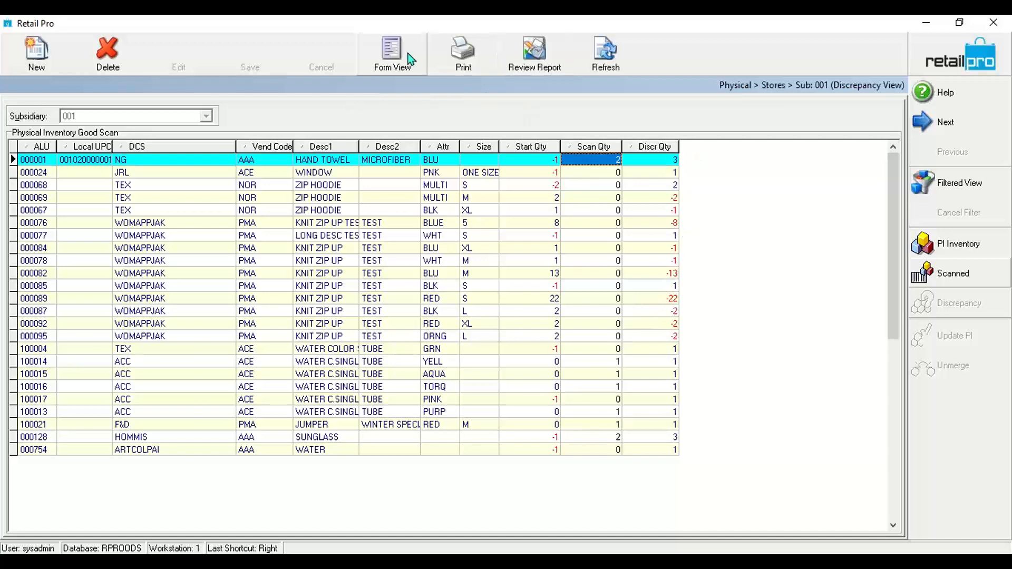
Open the print designs for the discrepancy view and compare the BHD PI and BHD PIScan documents with PIScan_BAD.
left_click(456, 49)
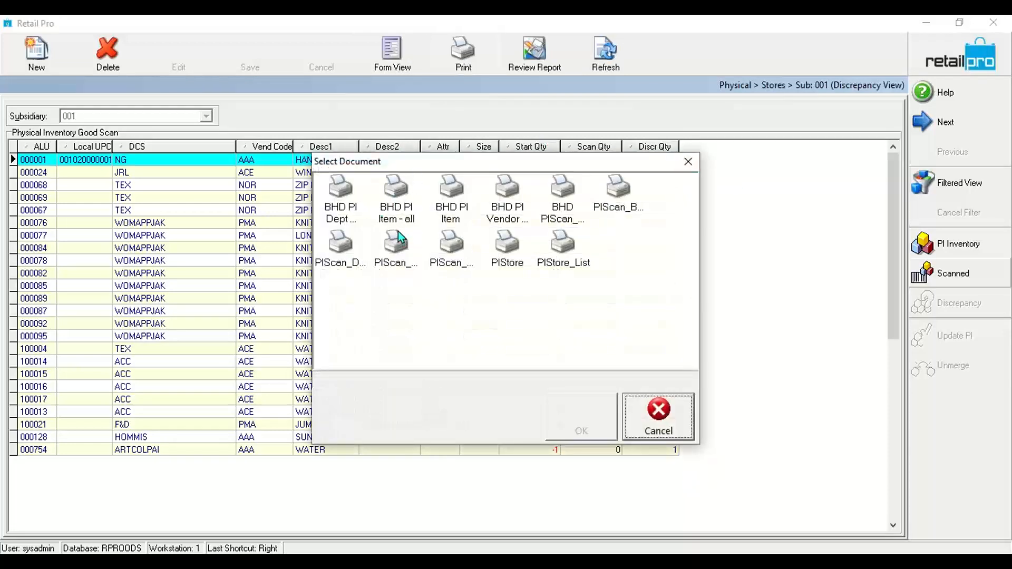
left_click(397, 232)
left_click(342, 198)
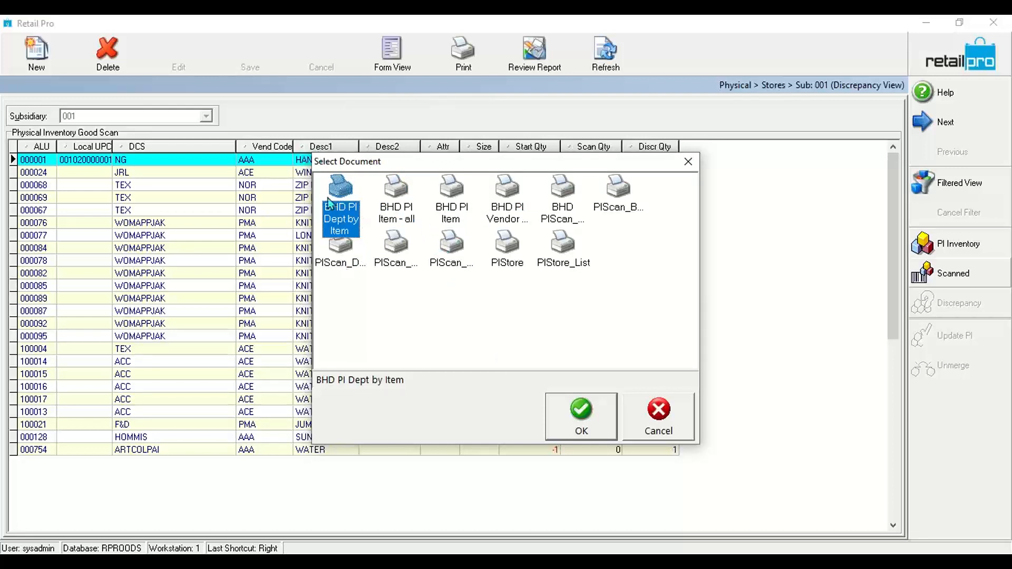
left_click(400, 209)
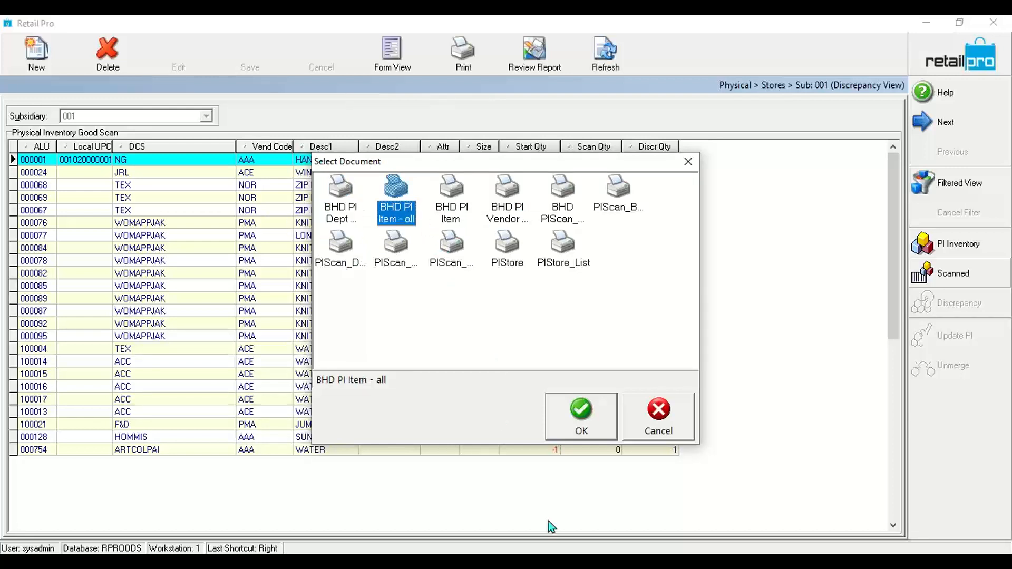
left_click(446, 199)
left_click(513, 199)
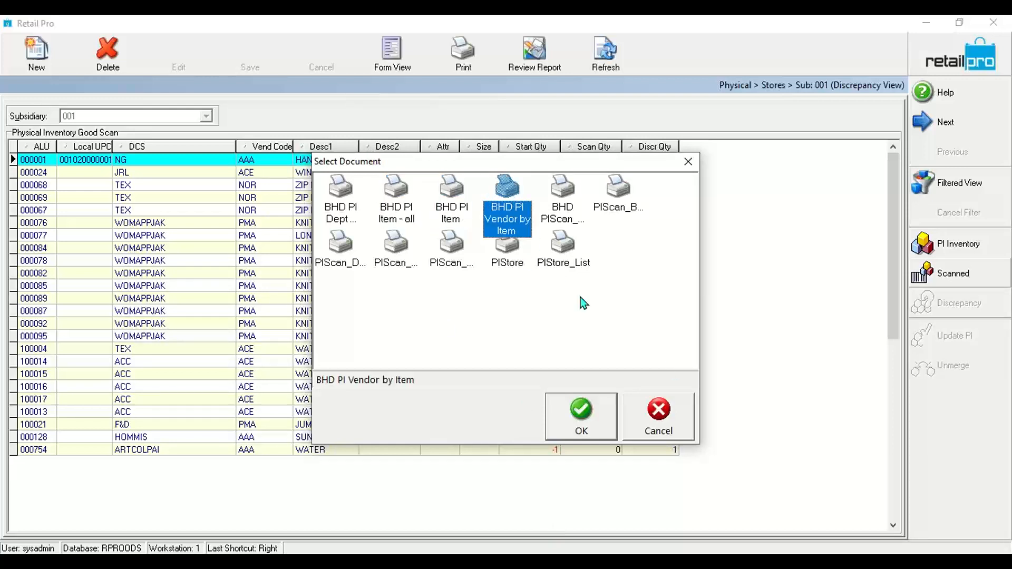
left_click(562, 190)
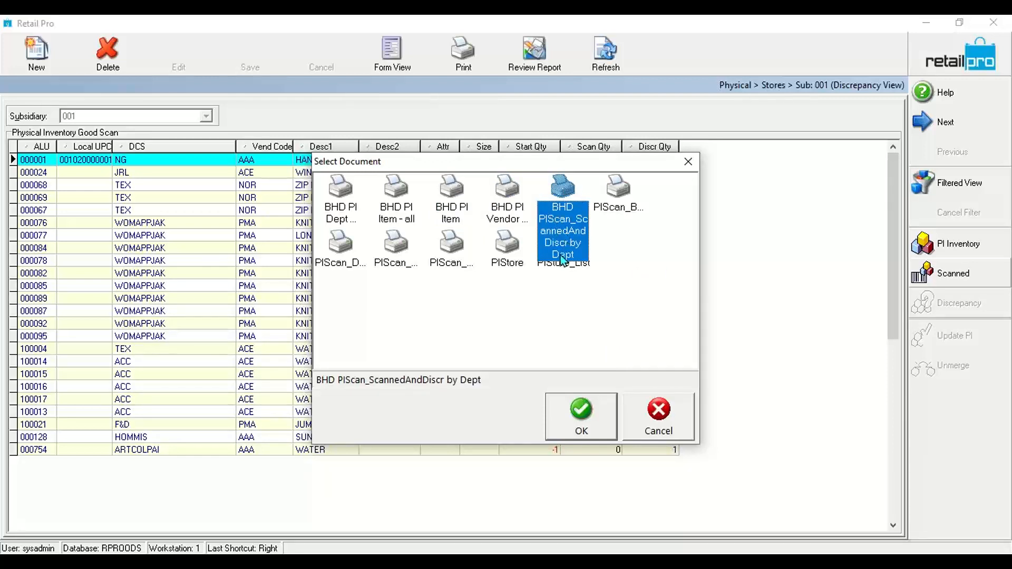
left_click(620, 202)
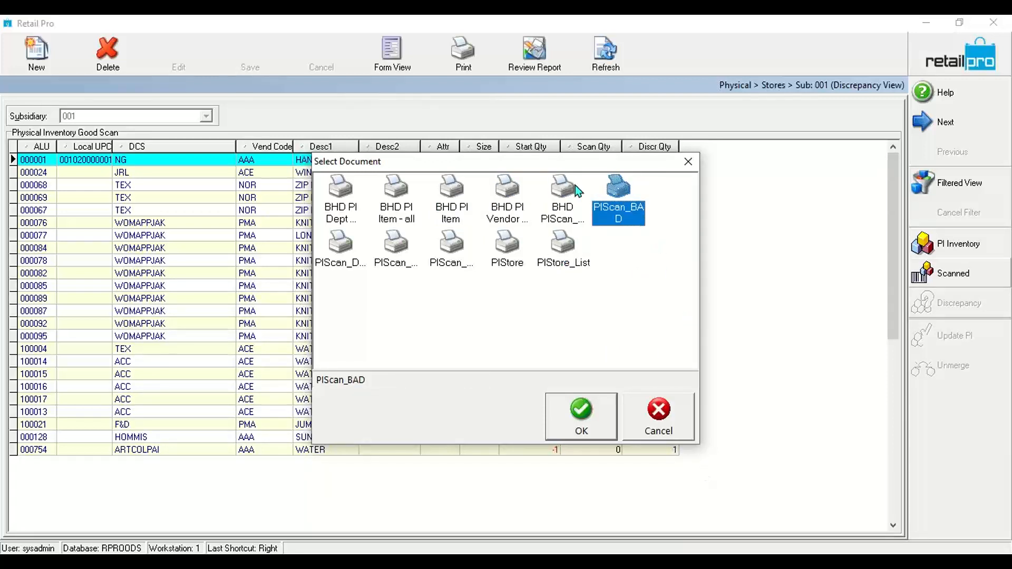
left_click(573, 209)
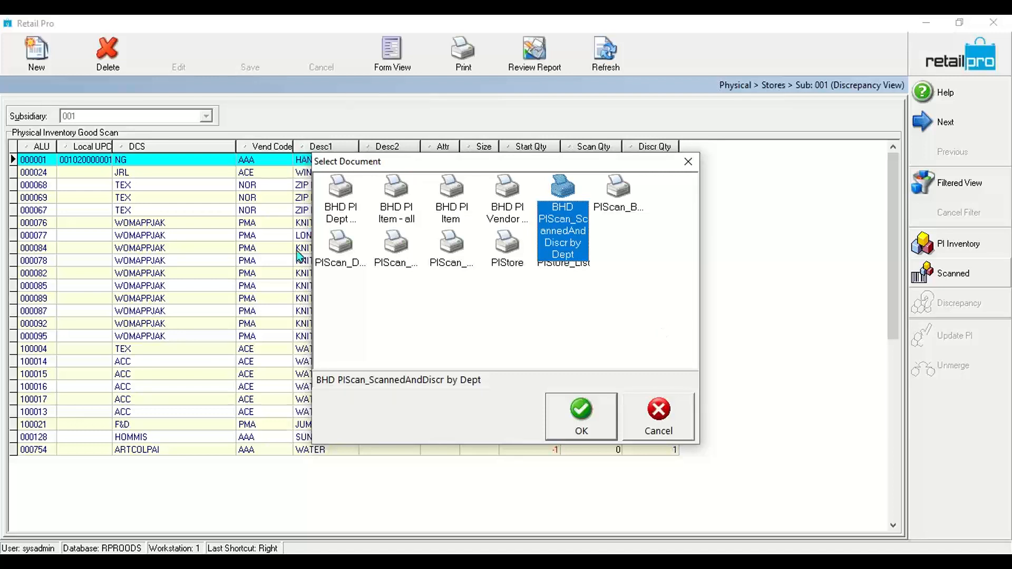
Compare BHD PIScan_ScannedAndDiscr by Dept with the remaining print designs, including PIScan_ScannedAndDiscr and BHD PI Item.
left_click(153, 286)
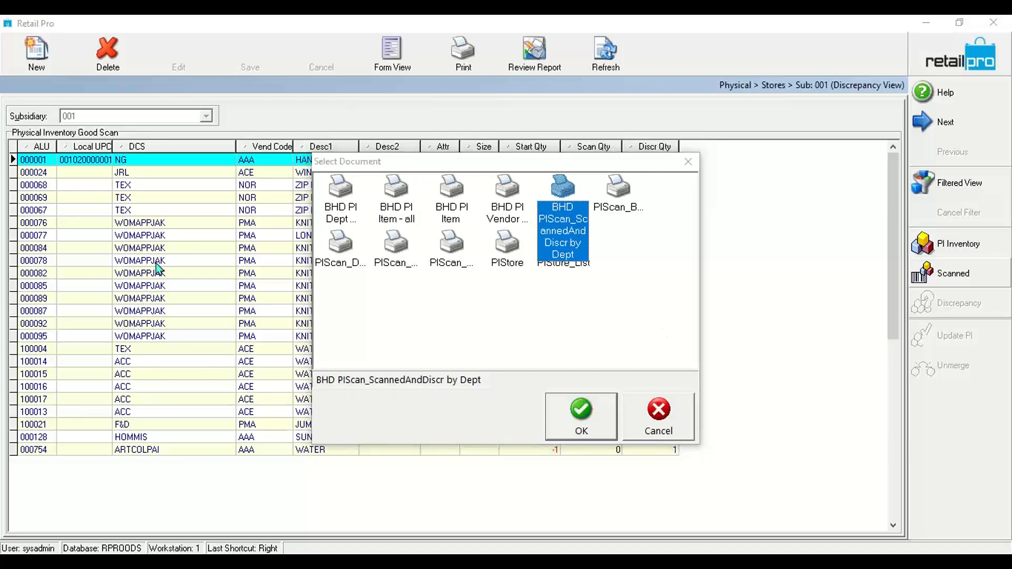
left_click(348, 348)
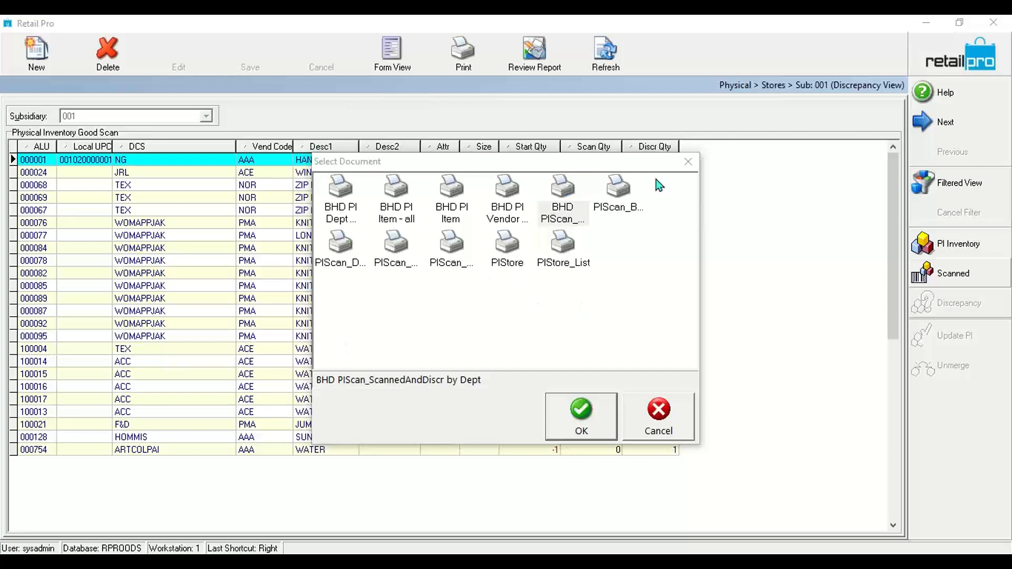
left_click(439, 250)
key("Home")
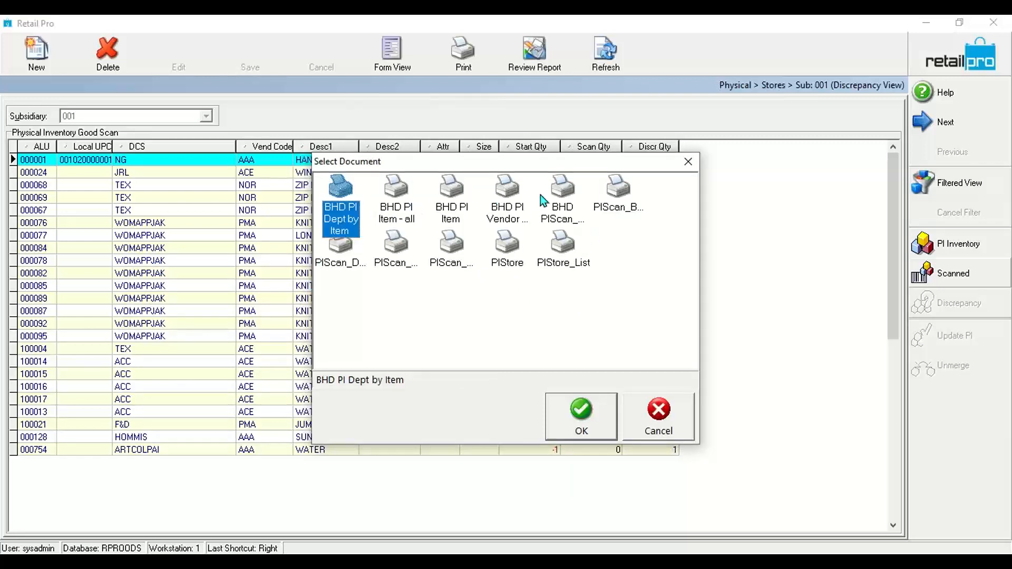
left_click(504, 183)
left_click(577, 199)
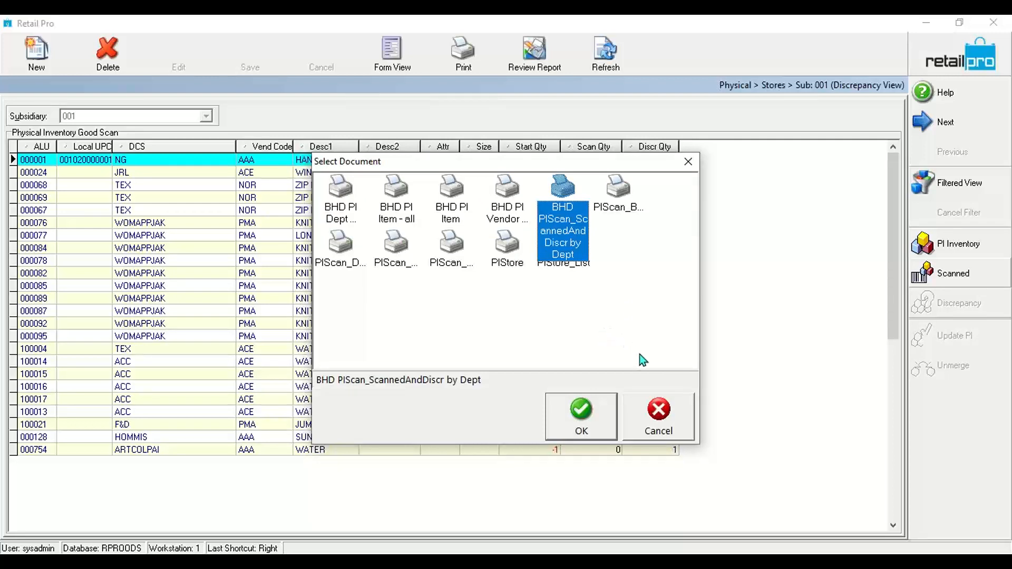
left_click(359, 251)
left_click(411, 254)
left_click(448, 258)
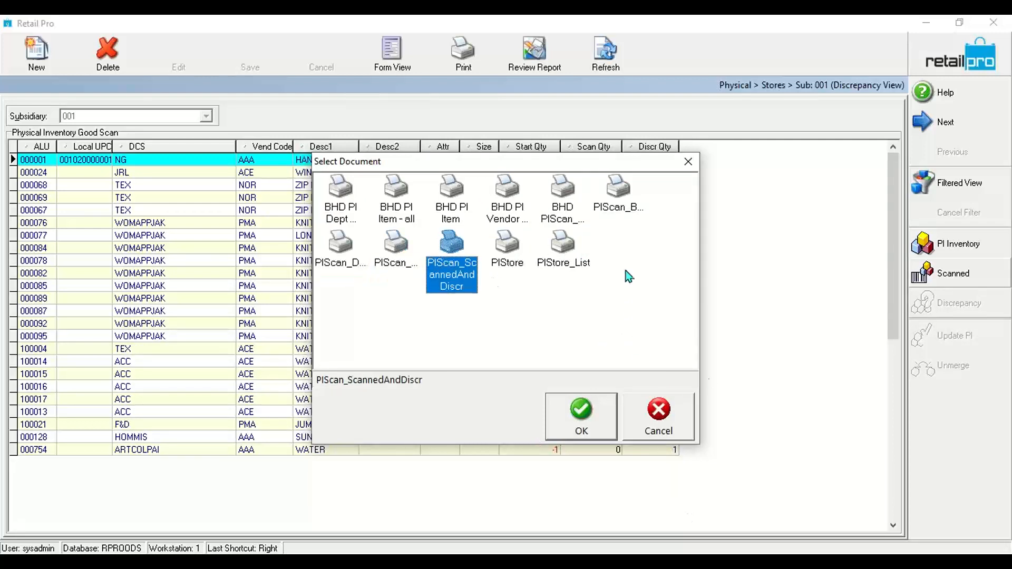
left_click(454, 196)
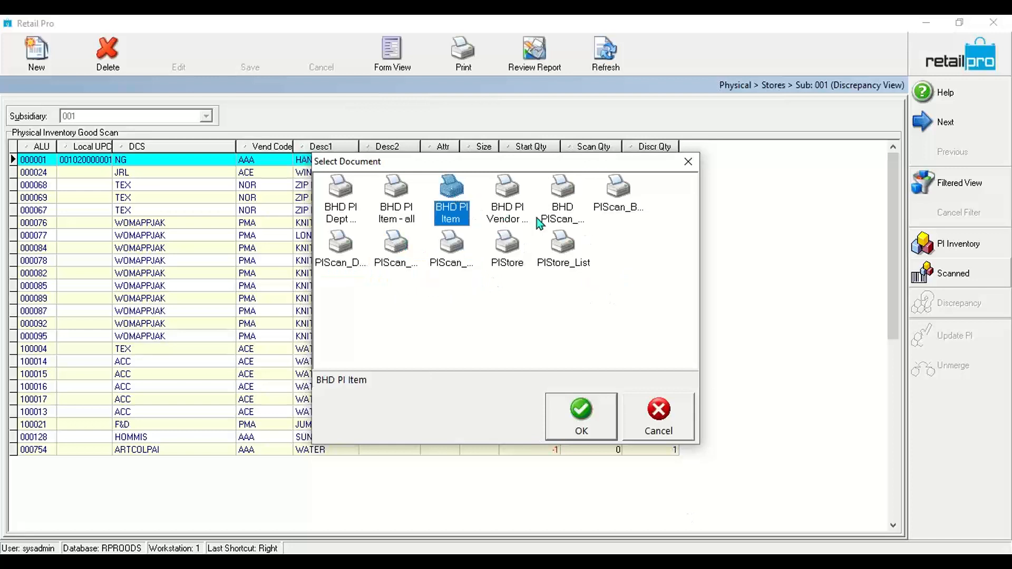
left_click(450, 250)
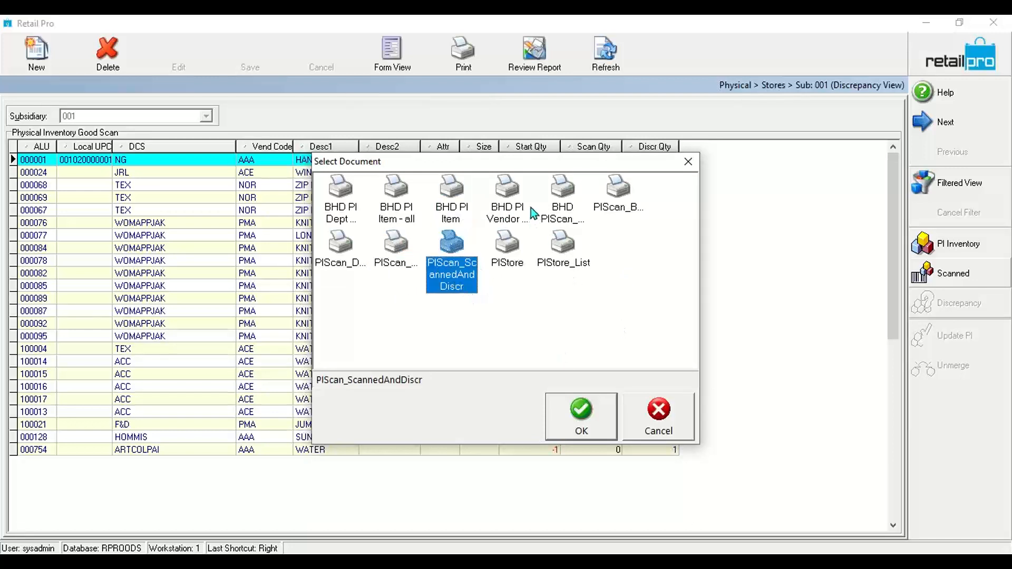
Generate a print preview of the discrepancies with the BHD PIScan_ScannedAndDiscr by Dept design.
left_click(560, 210)
left_click(585, 433)
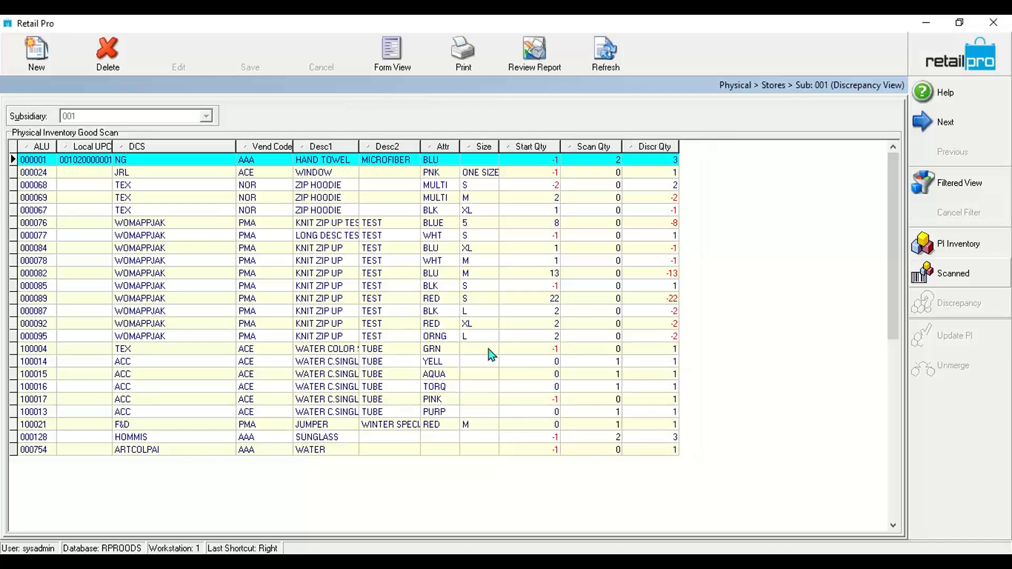
left_click(557, 453)
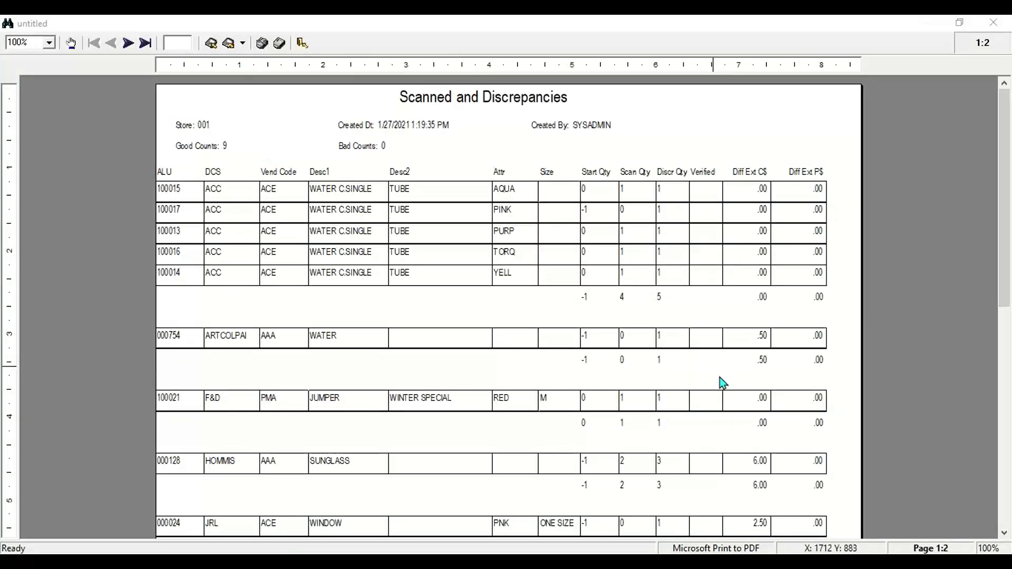
Review the Scanned and Discrepancies report's department groups and cost differences, and close the preview without saving it.
scroll(720, 377, "down", 1)
scroll(721, 383, "down", 2)
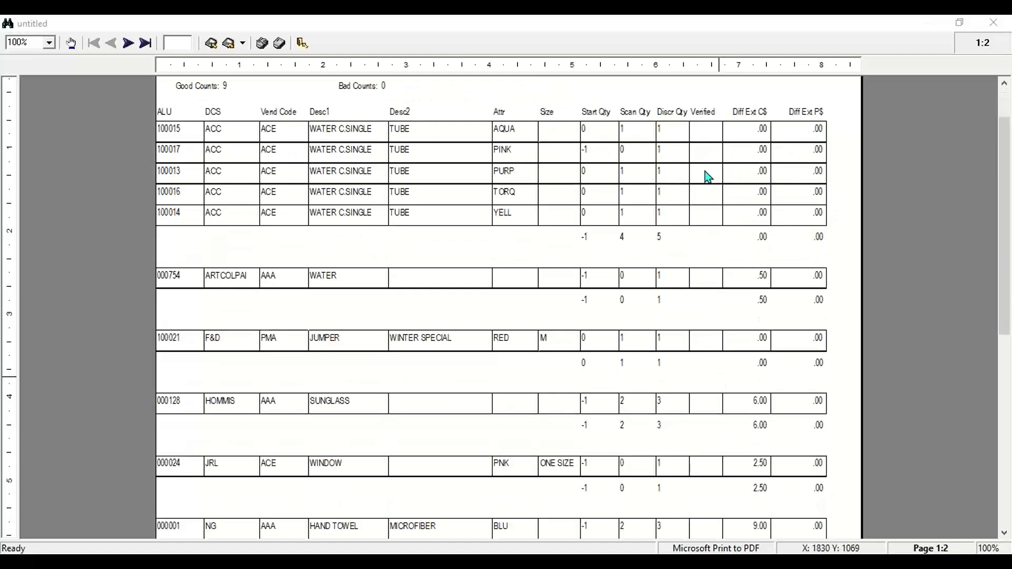
scroll(700, 412, "down", 1)
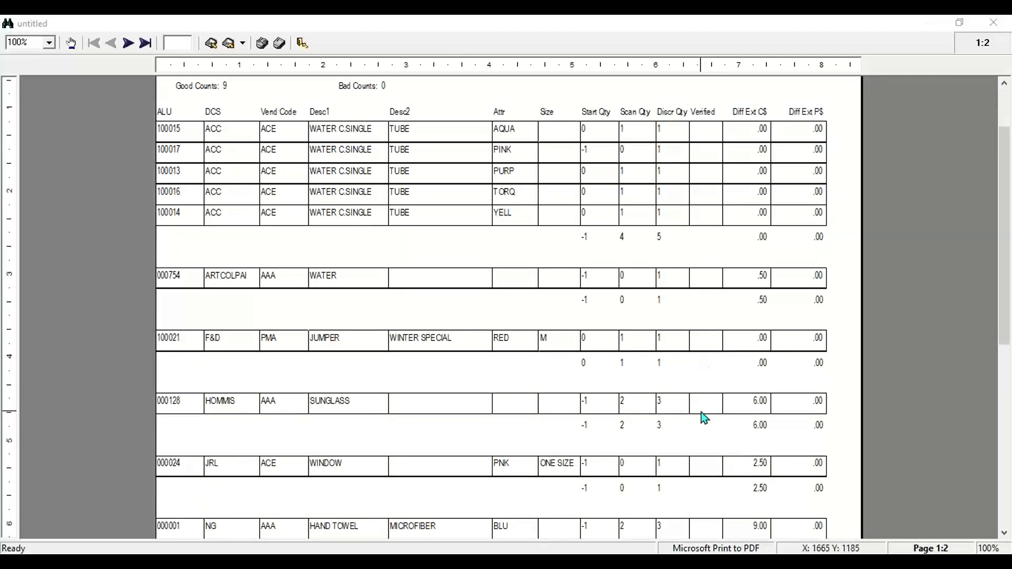
scroll(780, 295, "up", 3)
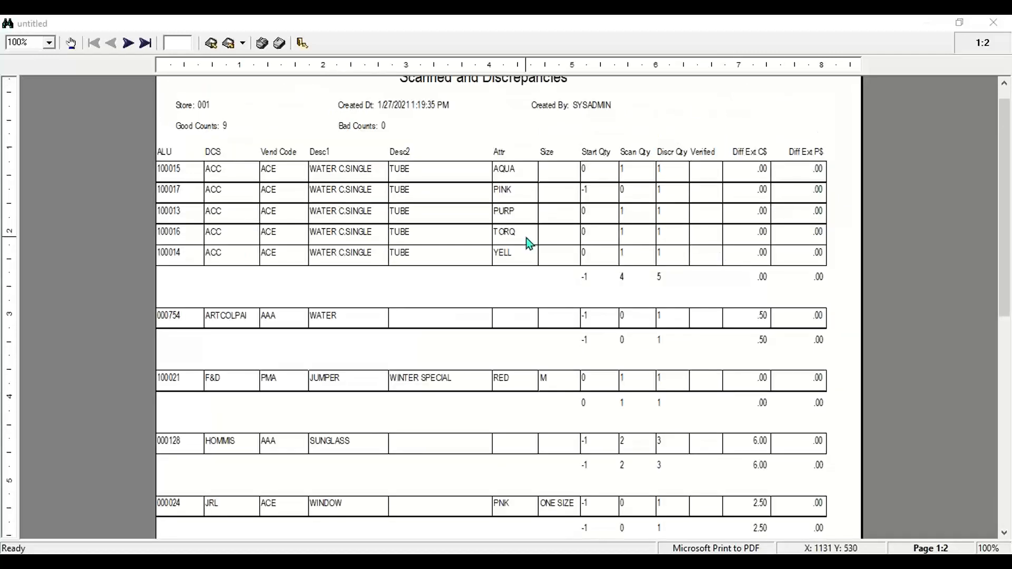
scroll(731, 371, "down", 8)
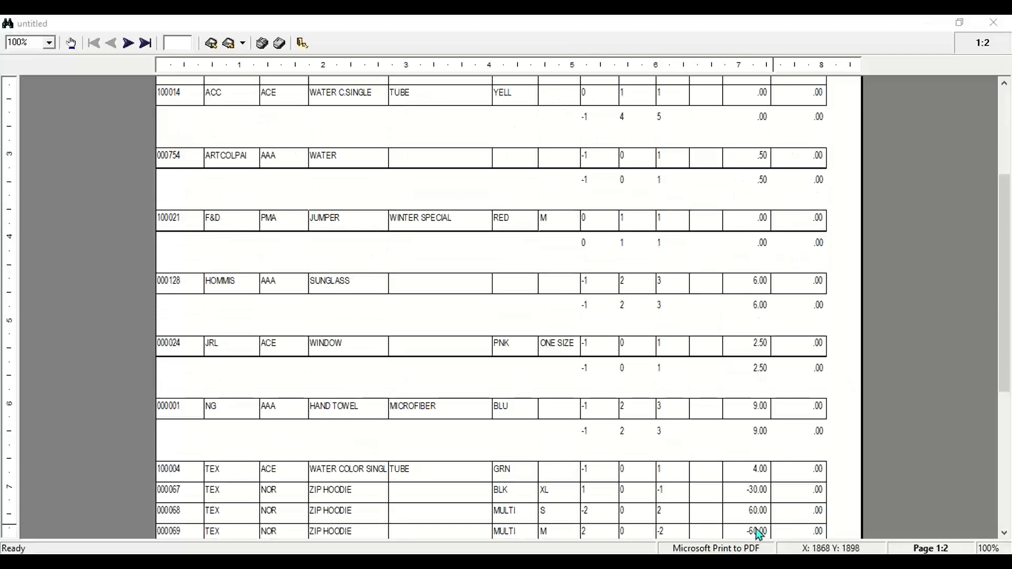
scroll(782, 477, "down", 2)
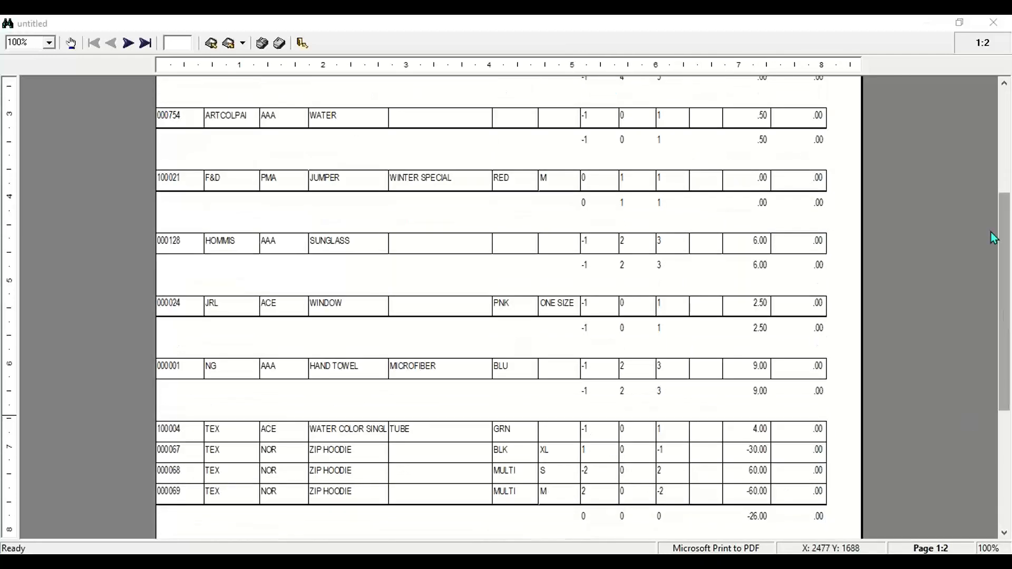
left_click(993, 22)
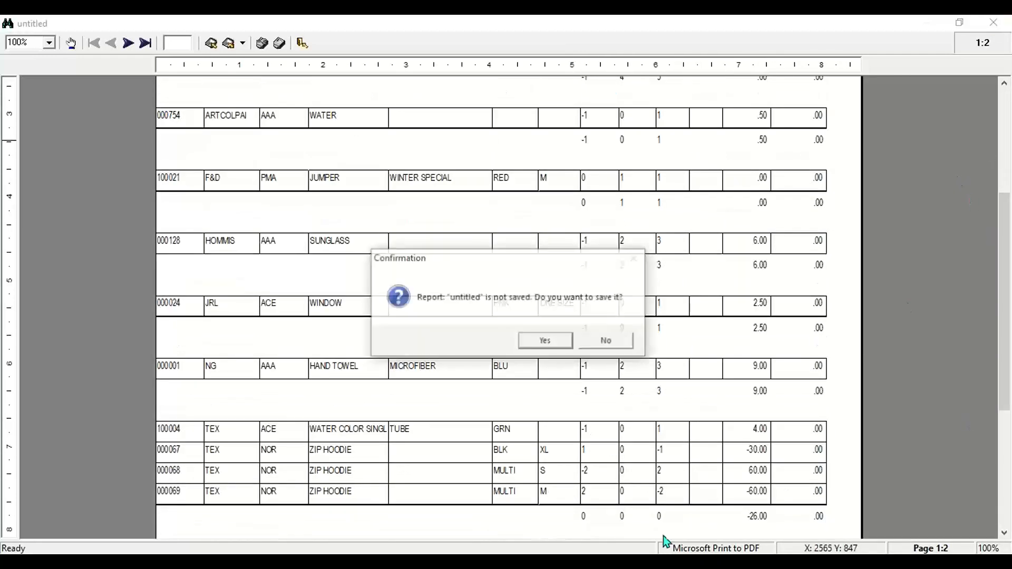
left_click(602, 341)
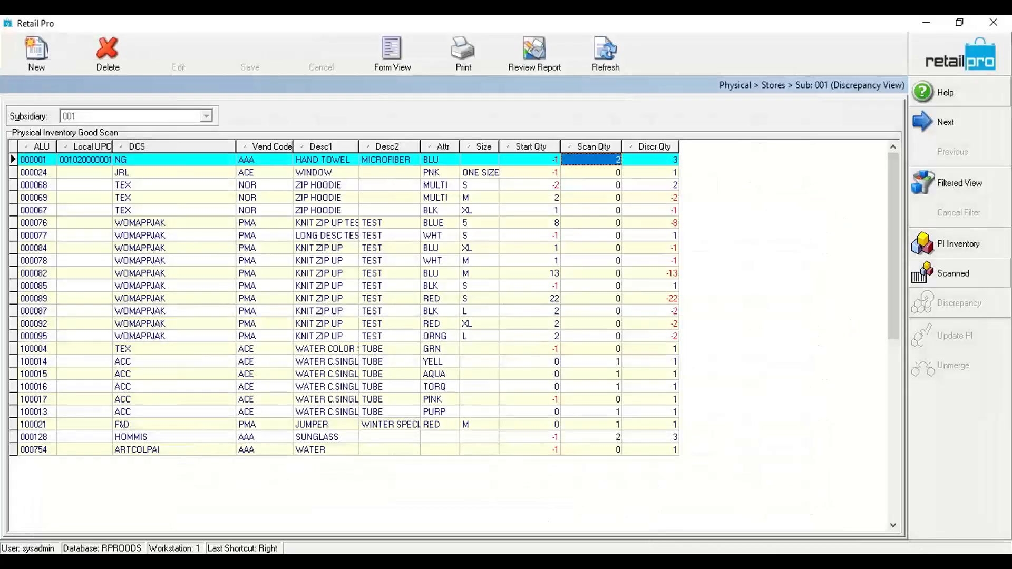
Go back to the Jan PI 2021 sheet and reopen its discrepancy view.
left_click(953, 52)
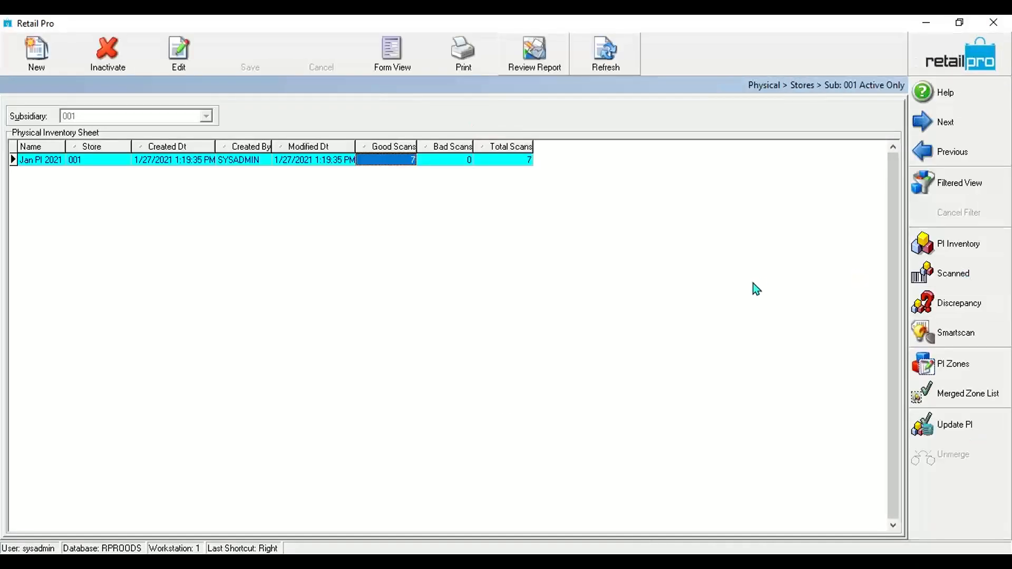
left_click(960, 308)
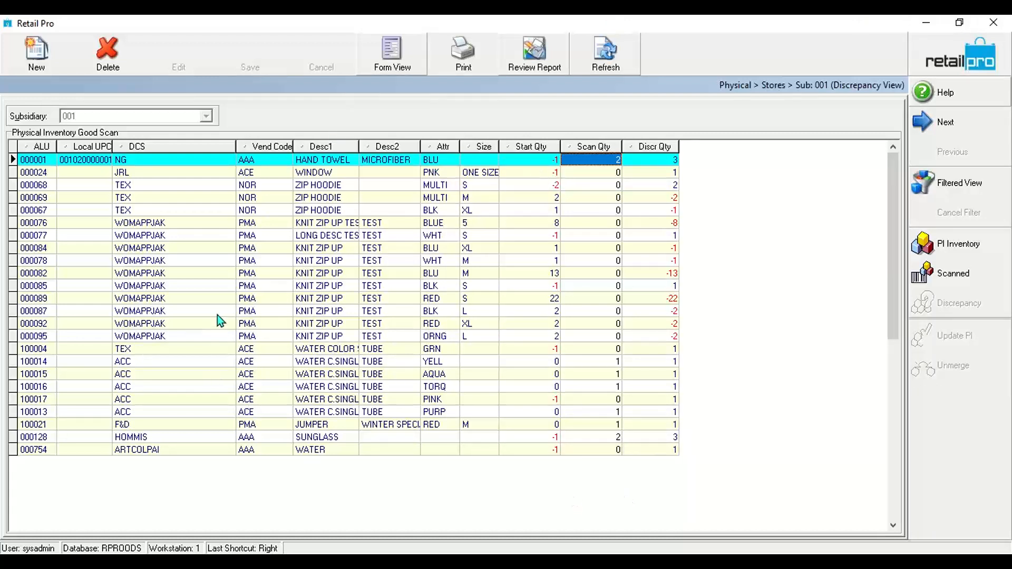
Go to the inventory list and open the history and quantity ledger of item ALU 000077.
left_click(967, 42)
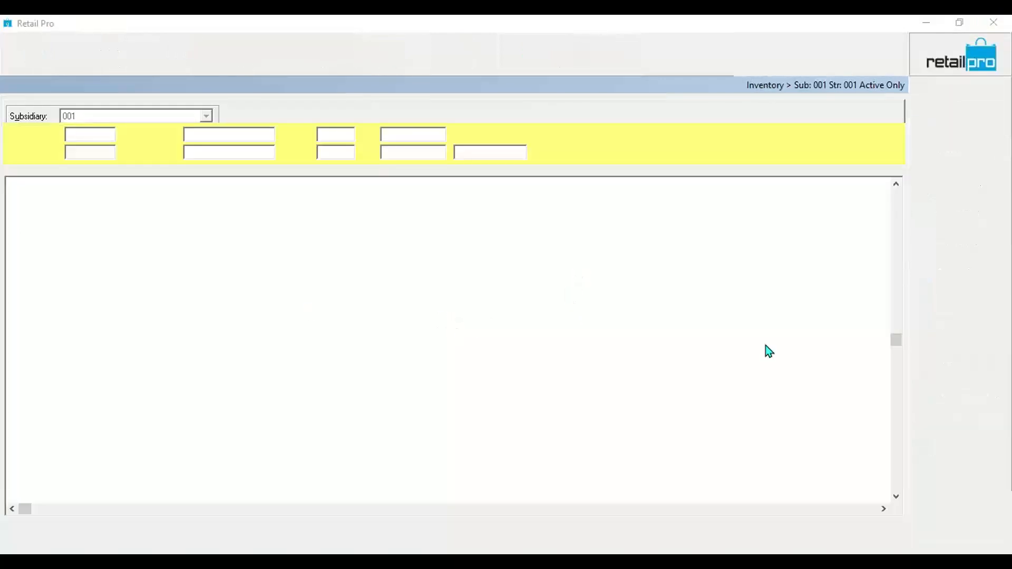
left_click(419, 323)
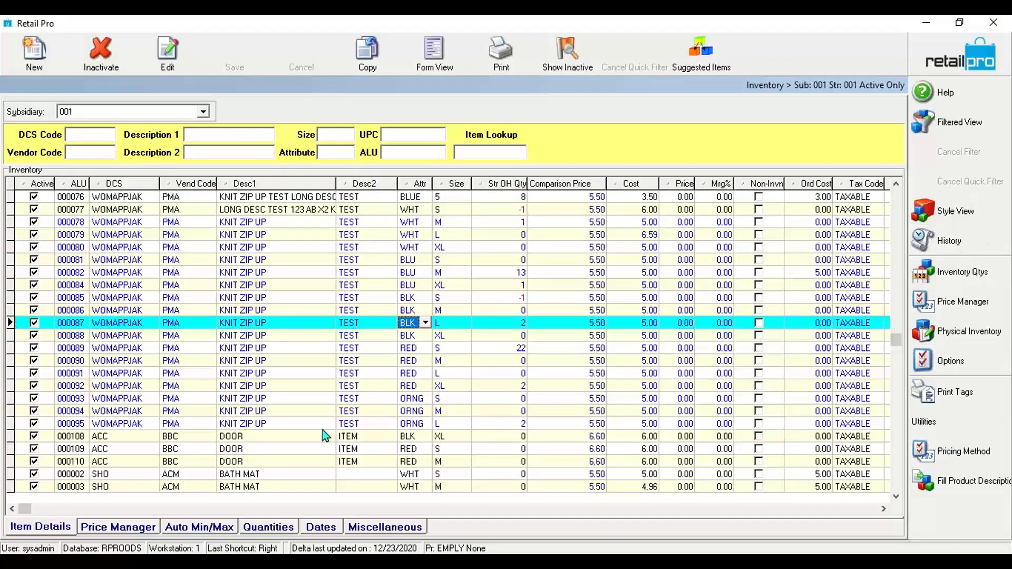
left_click(428, 209)
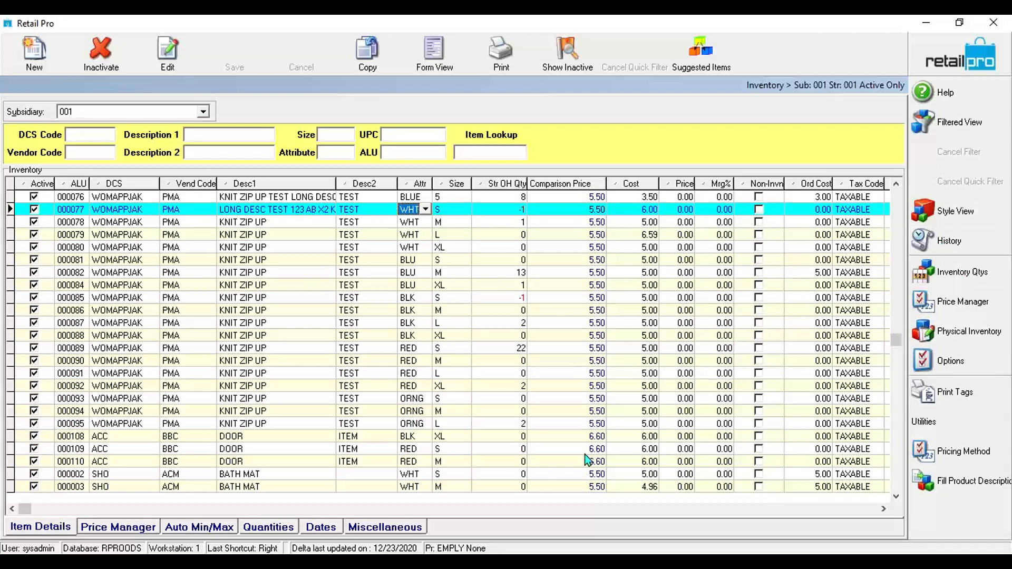
left_click(945, 247)
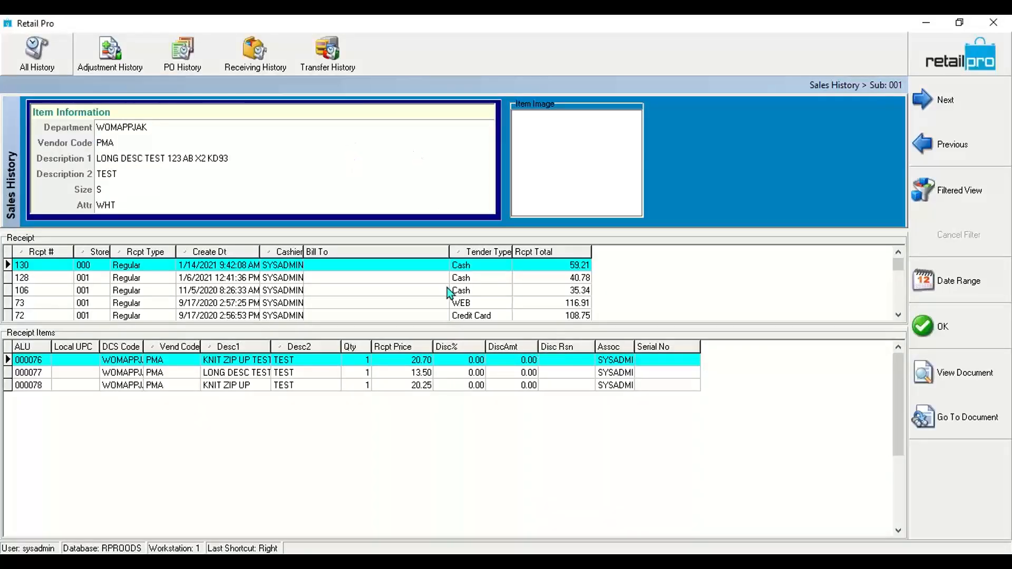
double_click(349, 362)
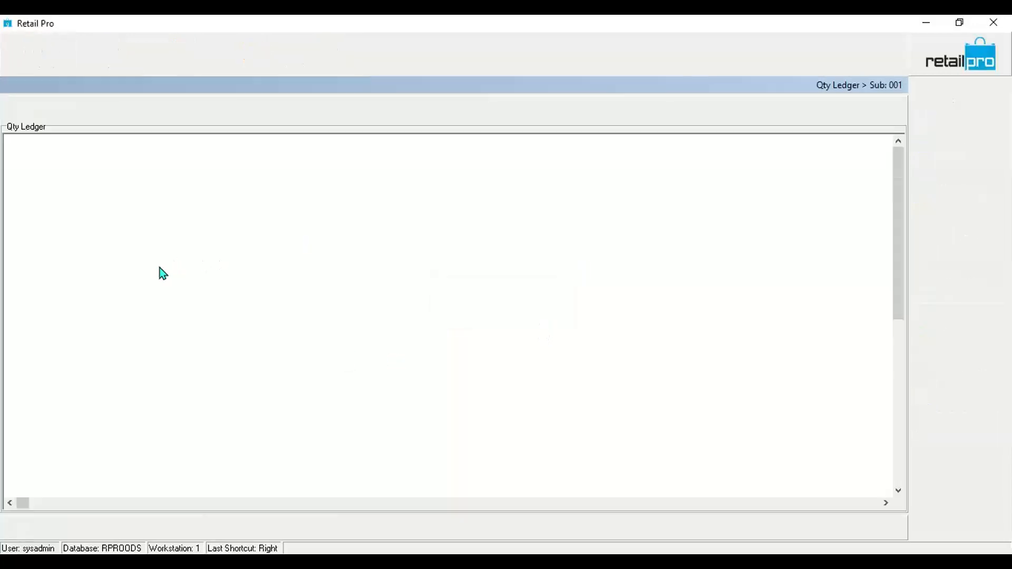
Examine the item's quantity ledger entries, comparing invoices, vouchers and adjustment memos up to the last 12/14/2020 adjustment.
left_click(481, 291)
key("Down")
key("Down")
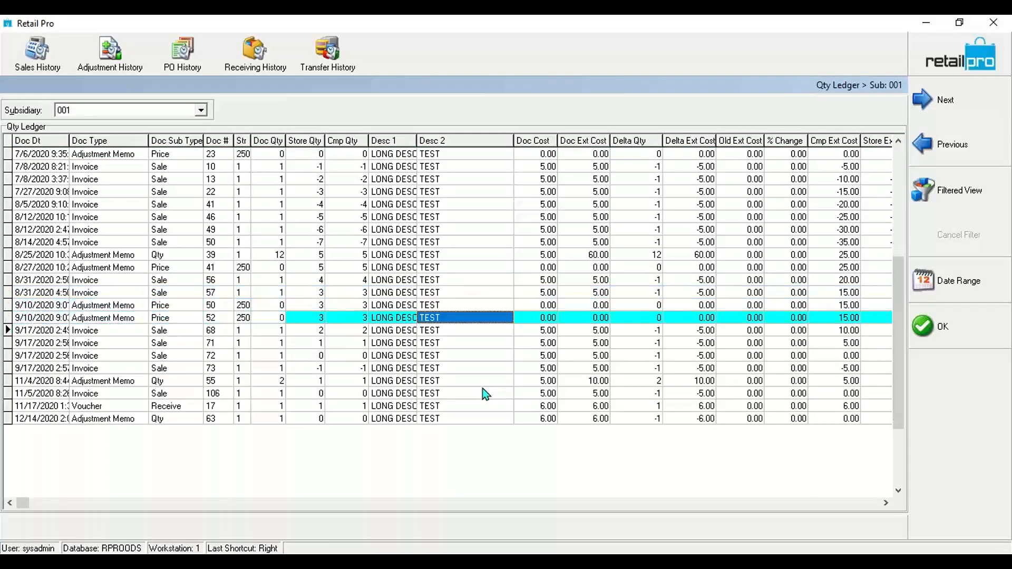
key("Down")
key("Down")
key("Down")
key("Down")
key("Down")
key("Down")
key("Down")
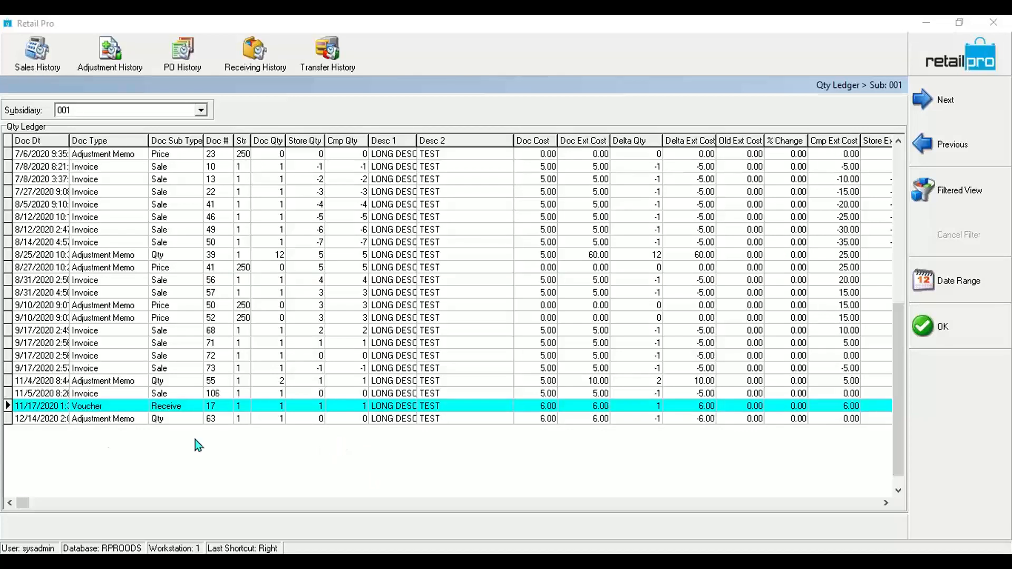
left_click(117, 157)
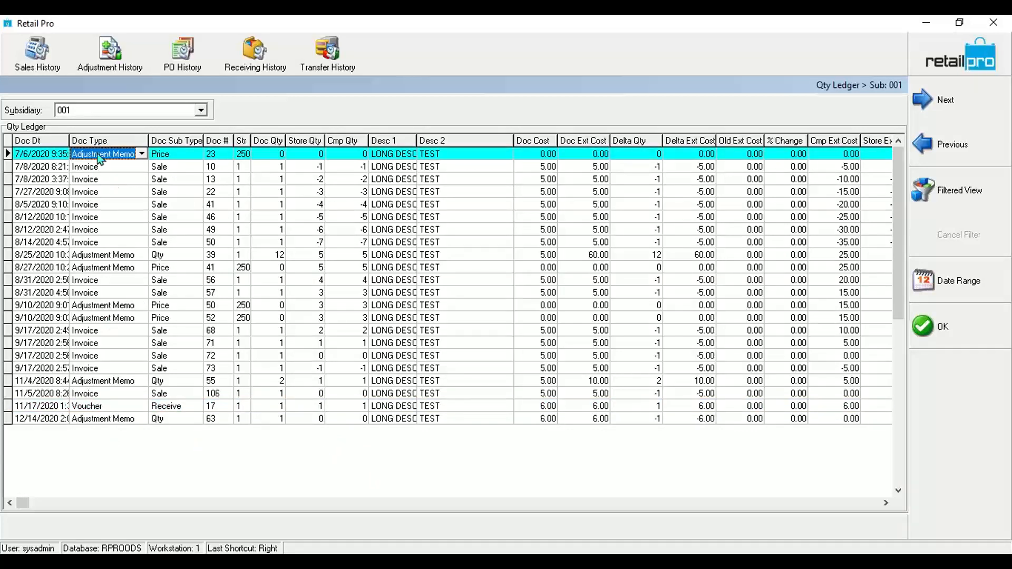
left_click(118, 420)
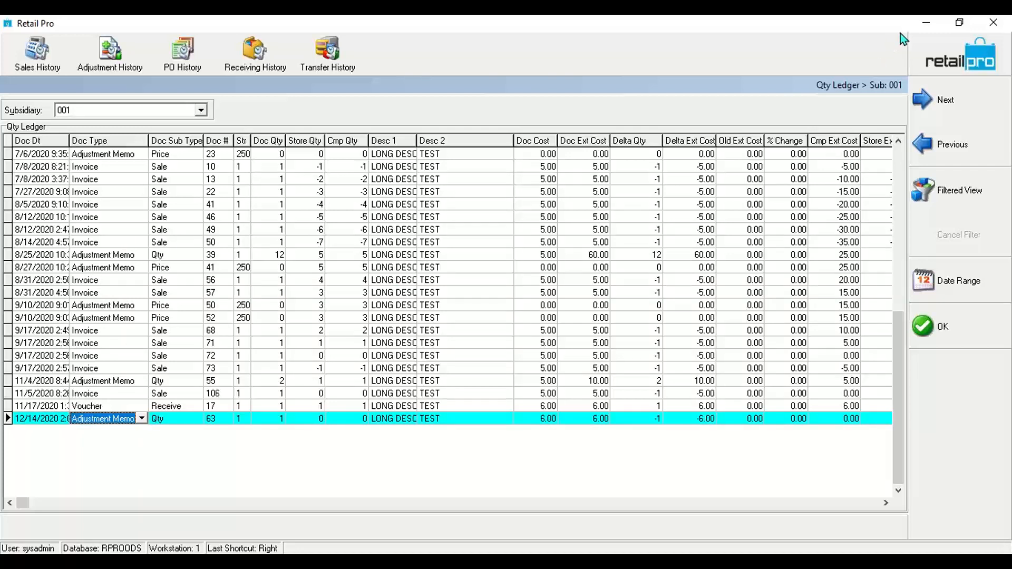
Leave item 000077's quantity ledger and history, and open the store-level physical inventory sheets from the inventory list.
left_click(858, 33)
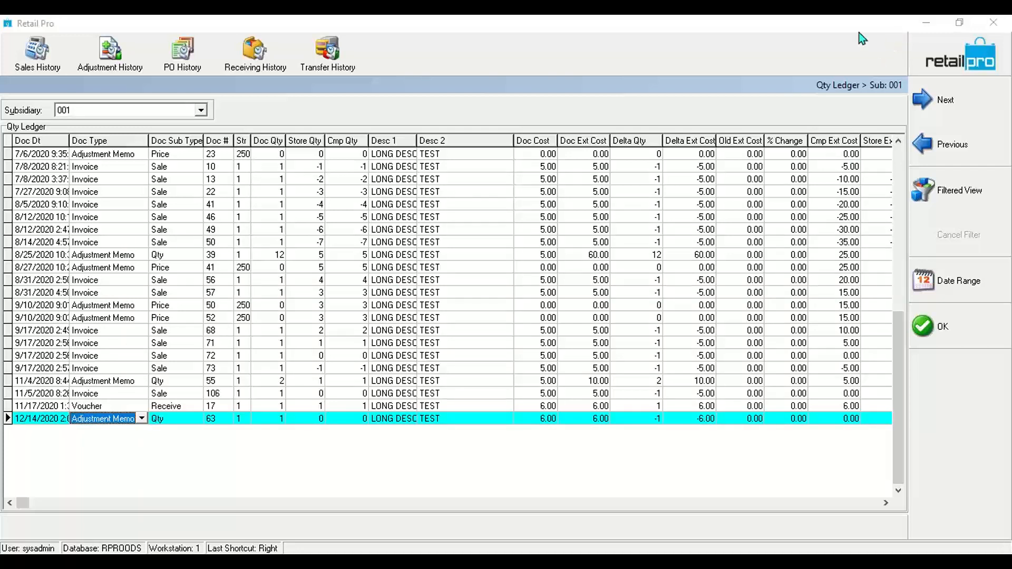
left_click(971, 57)
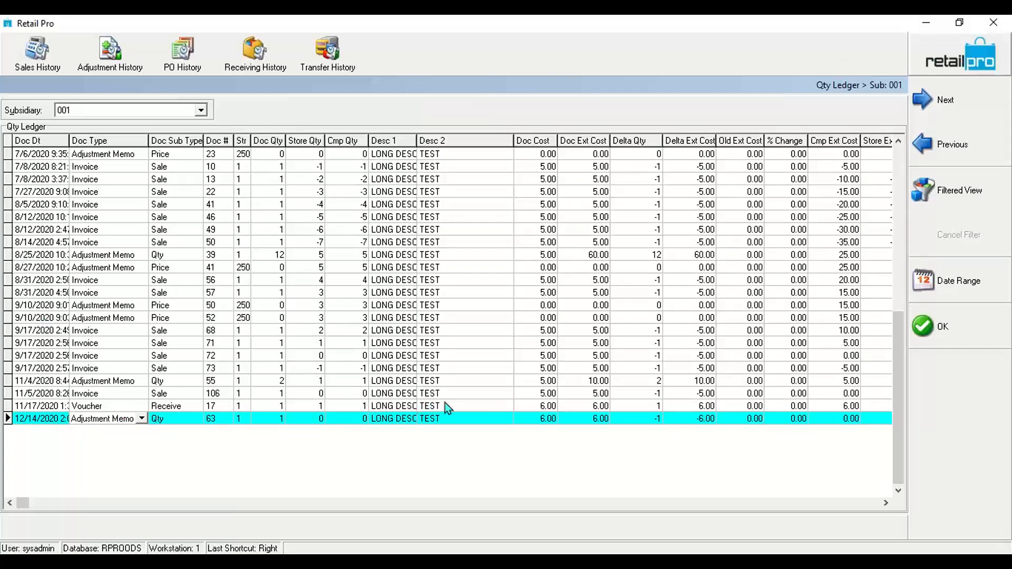
left_click(960, 108)
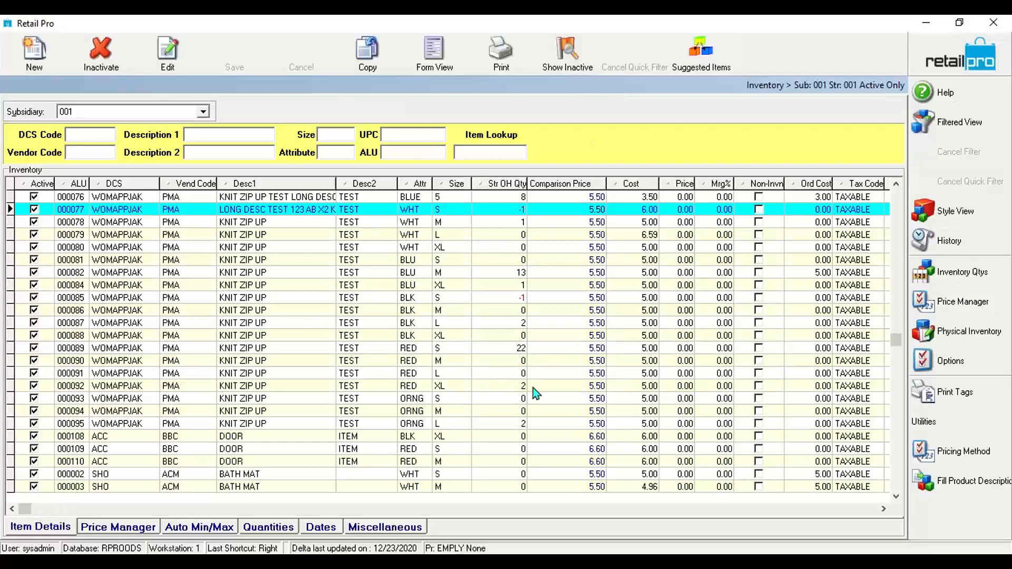
left_click(969, 332)
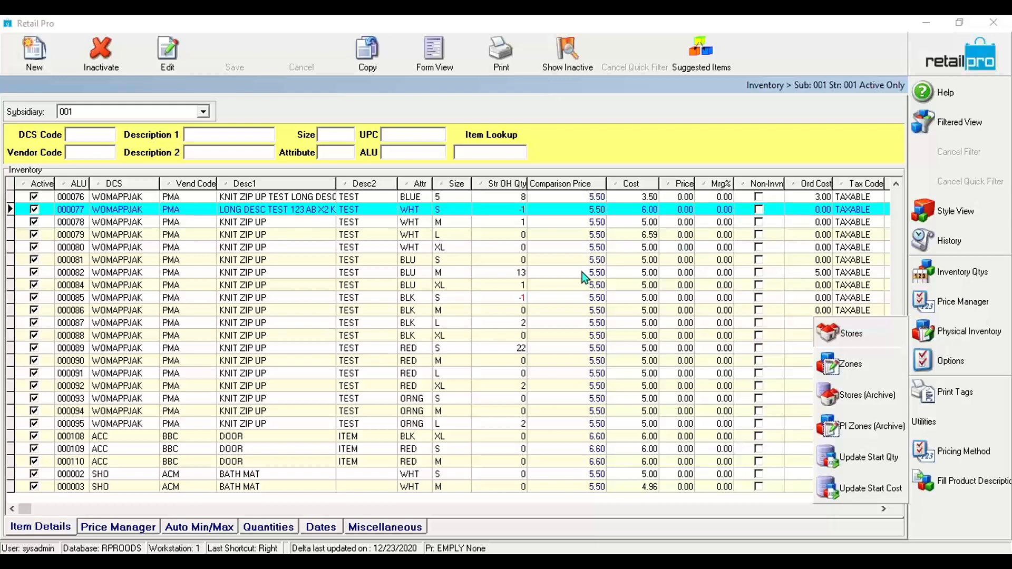
key("Return")
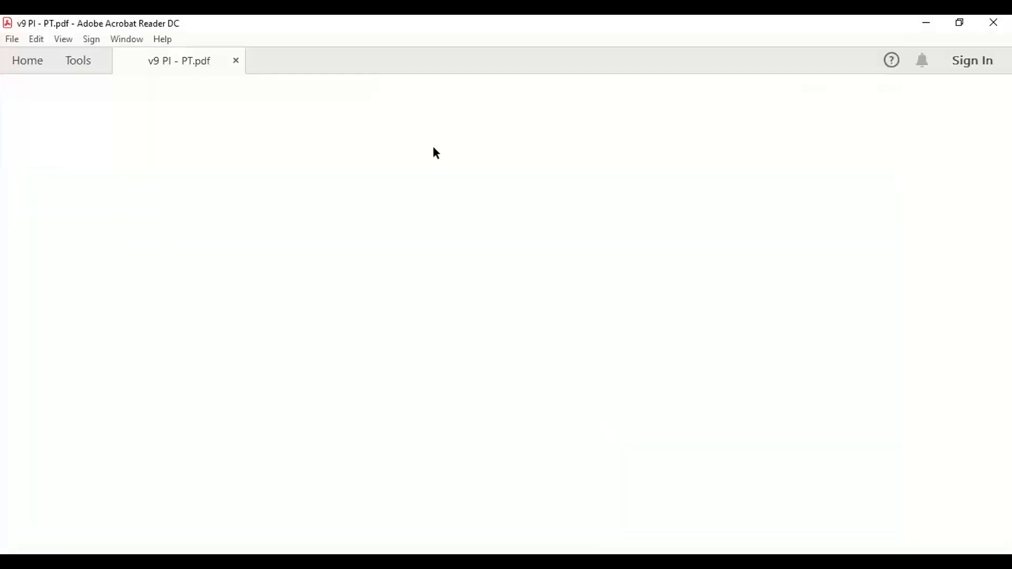
Switch to v9 PI - PT.pdf in Acrobat Reader, read the Merging Zones and Reviewing Discrepancies sections, and return to Retail Pro.
scroll(529, 209, "down", 3)
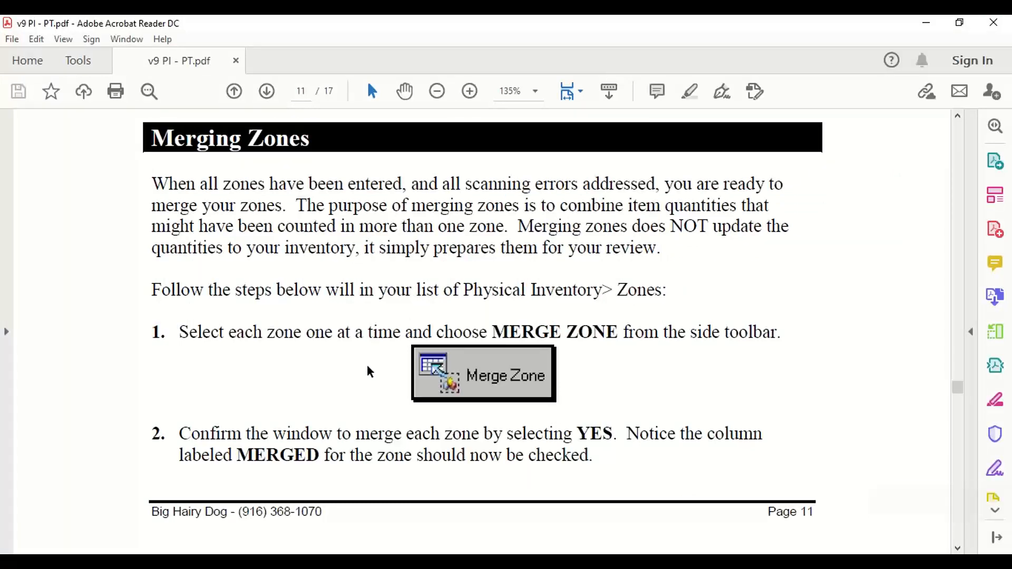
scroll(368, 371, "down", 5)
scroll(275, 219, "down", 3)
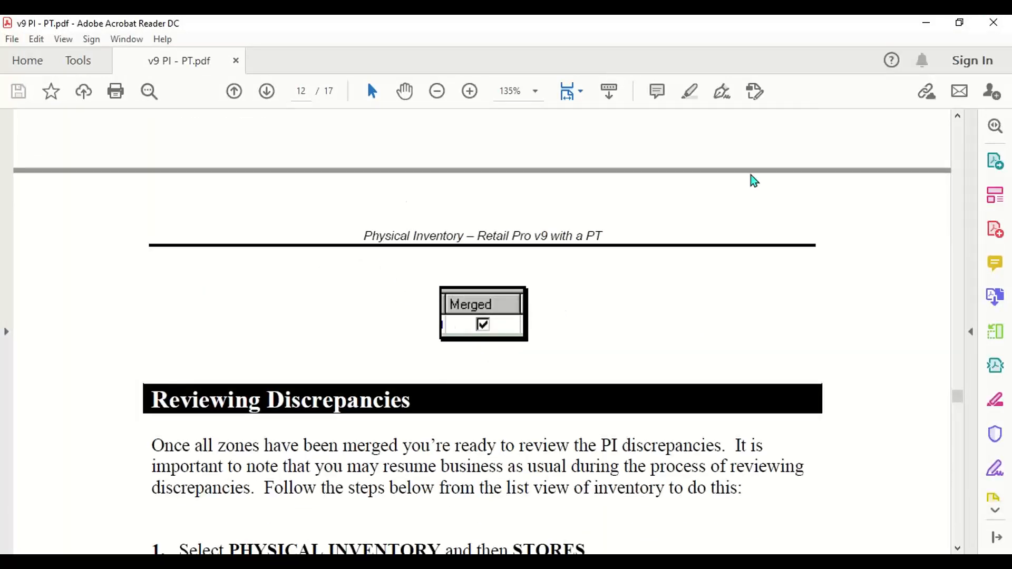
scroll(611, 303, "down", 1)
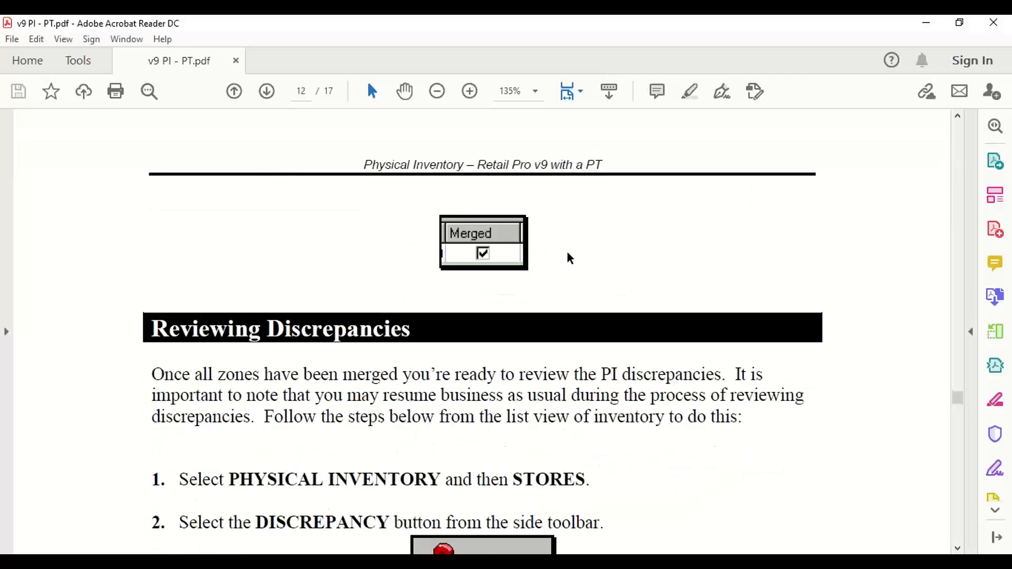
scroll(567, 255, "down", 3)
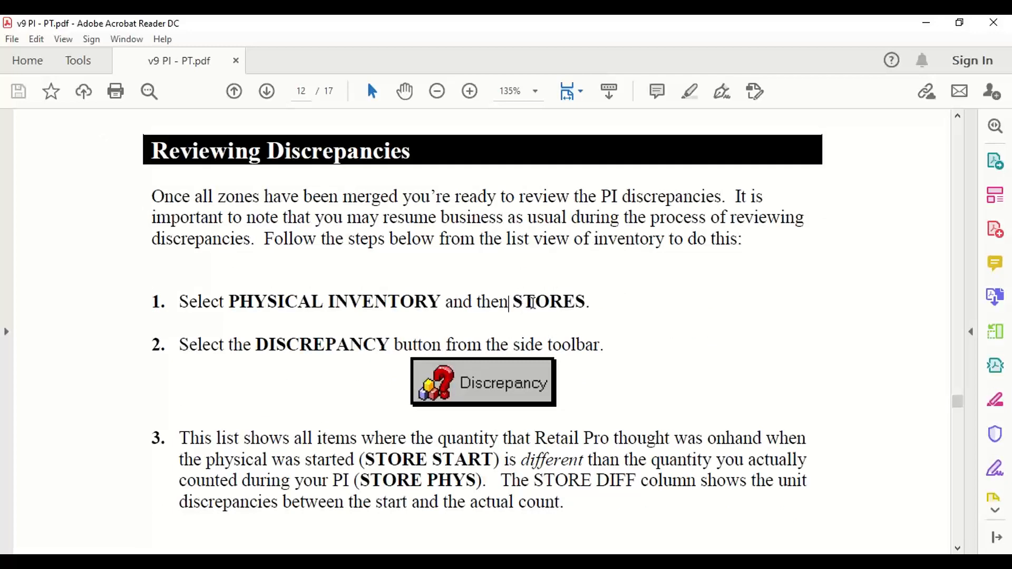
left_click_drag(507, 304, 586, 305)
left_click(615, 338)
scroll(696, 303, "down", 10)
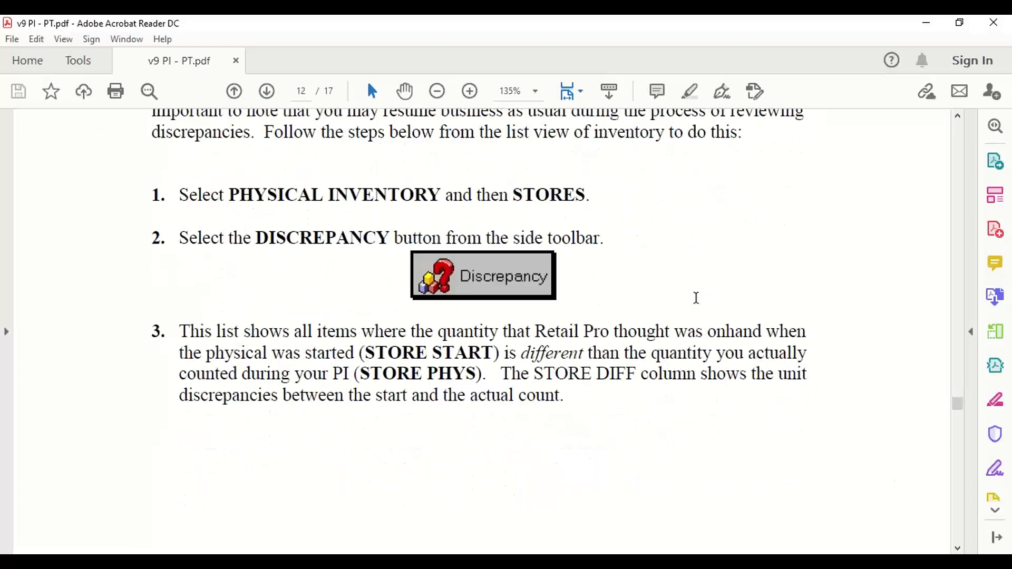
scroll(699, 305, "down", 10)
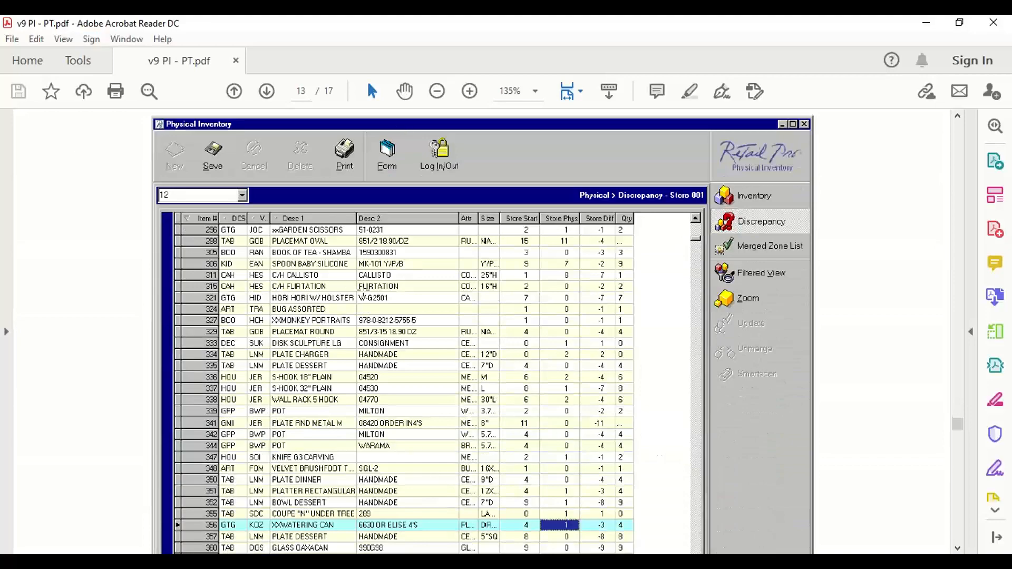
scroll(659, 449, "down", 3)
scroll(669, 332, "down", 3)
scroll(664, 329, "up", 3)
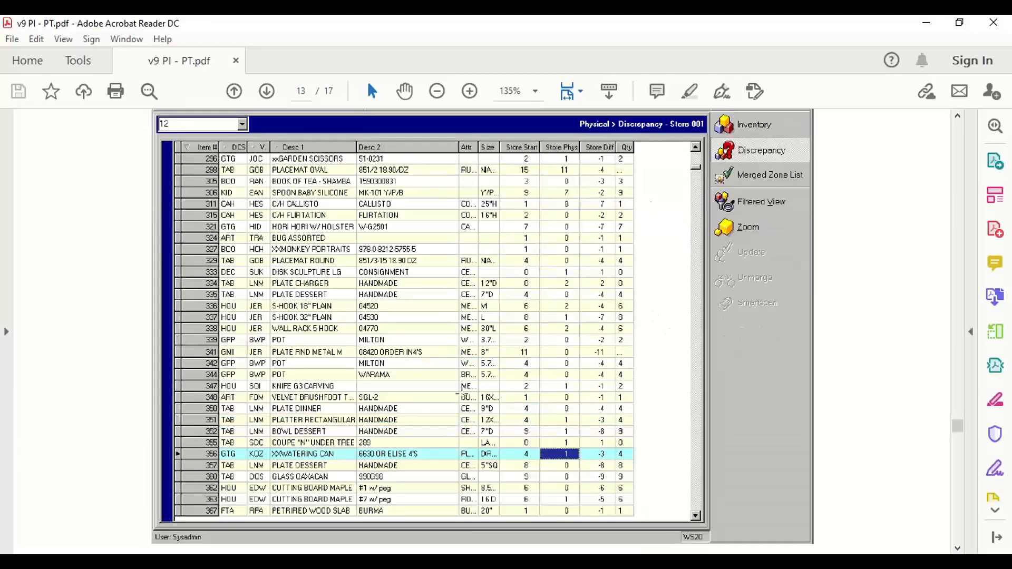
scroll(554, 281, "down", 20)
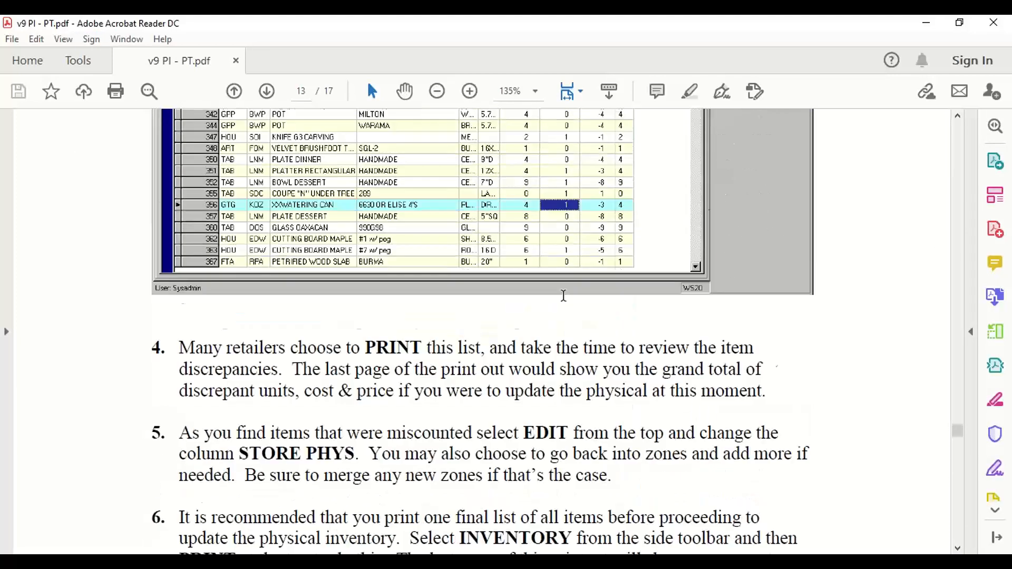
scroll(568, 302, "up", 20)
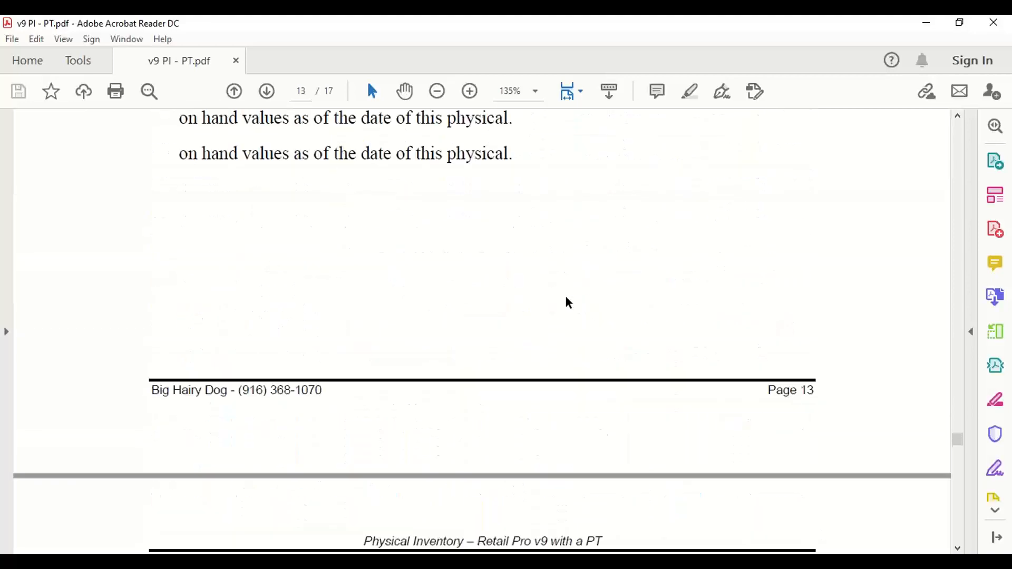
scroll(566, 303, "up", 5)
scroll(566, 303, "down", 15)
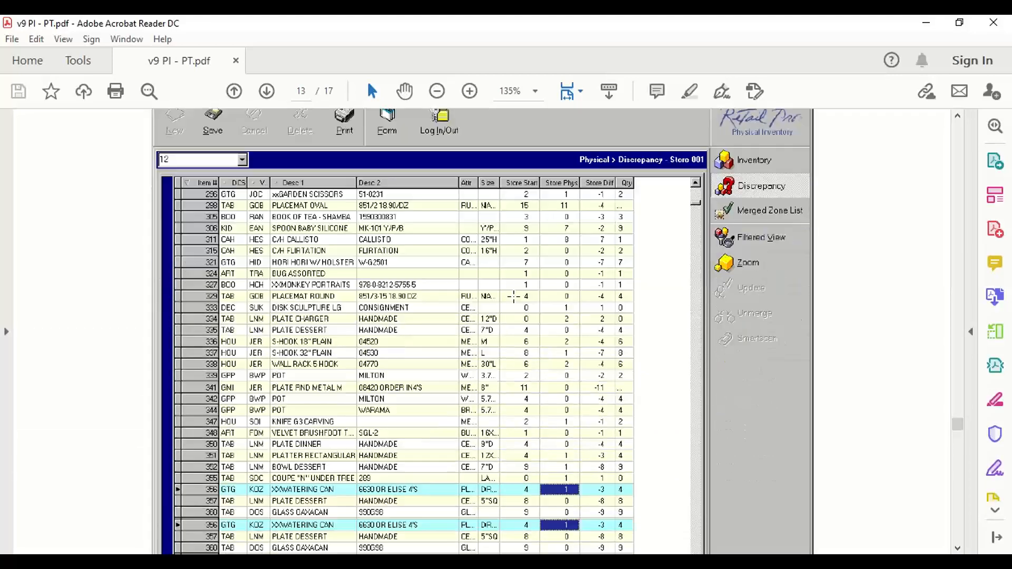
left_click(925, 22)
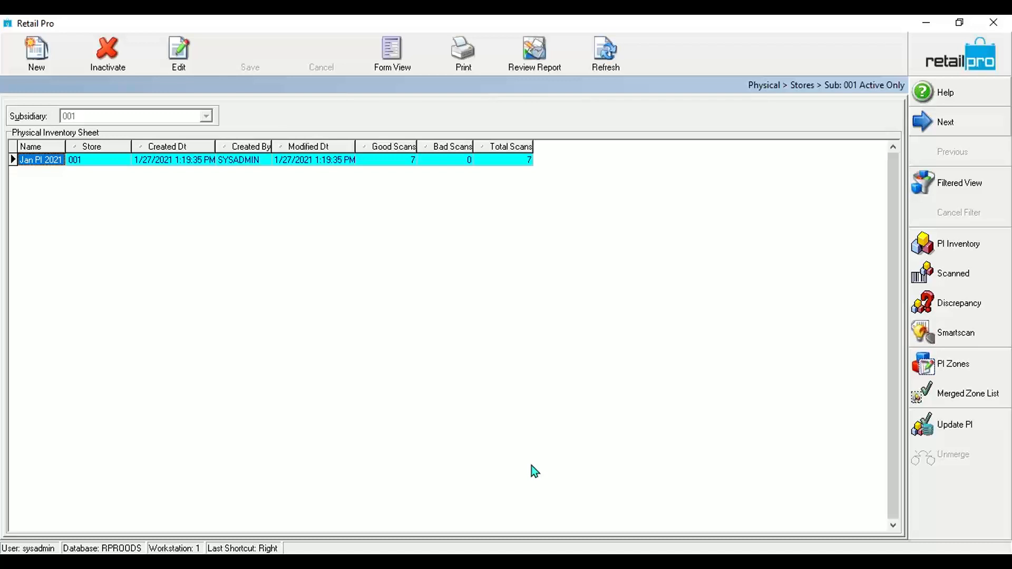
Check the merged zone list of the Jan PI 2021 sheet and go back to the sheet.
left_click(834, 34)
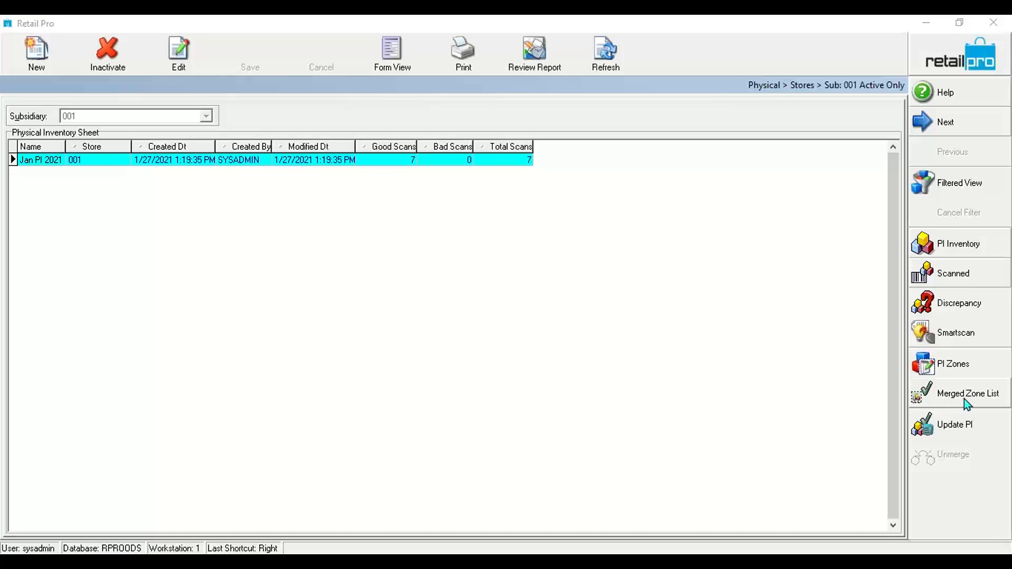
left_click(981, 403)
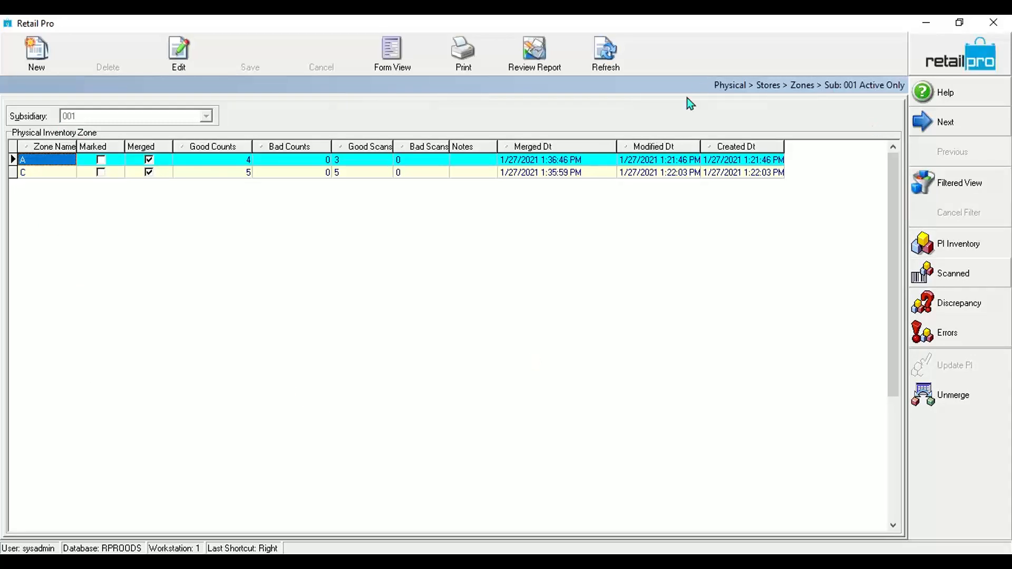
left_click(930, 57)
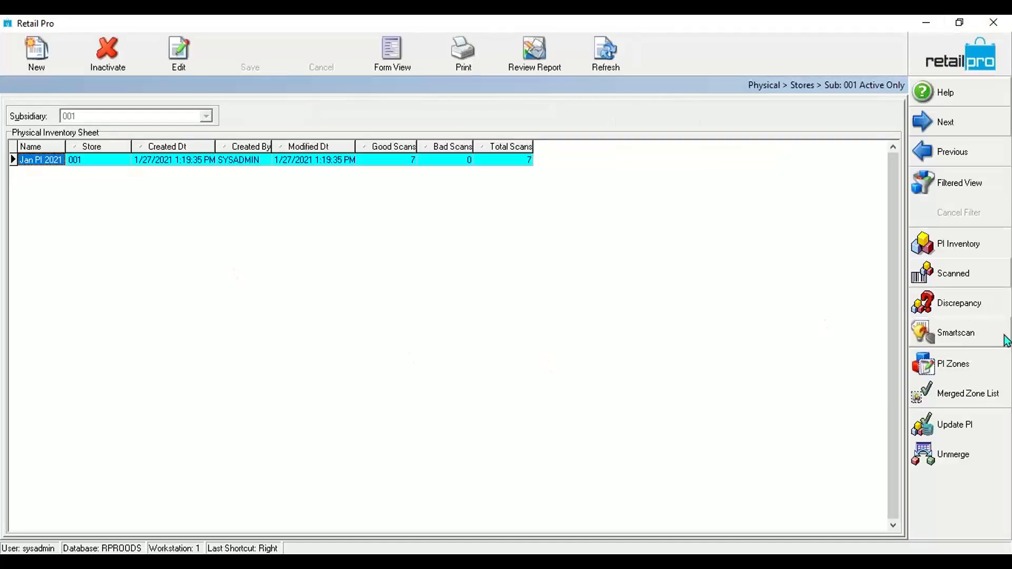
Check the sheet's full zone list, select zone B, and return to the Jan PI 2021 sheet.
left_click(942, 368)
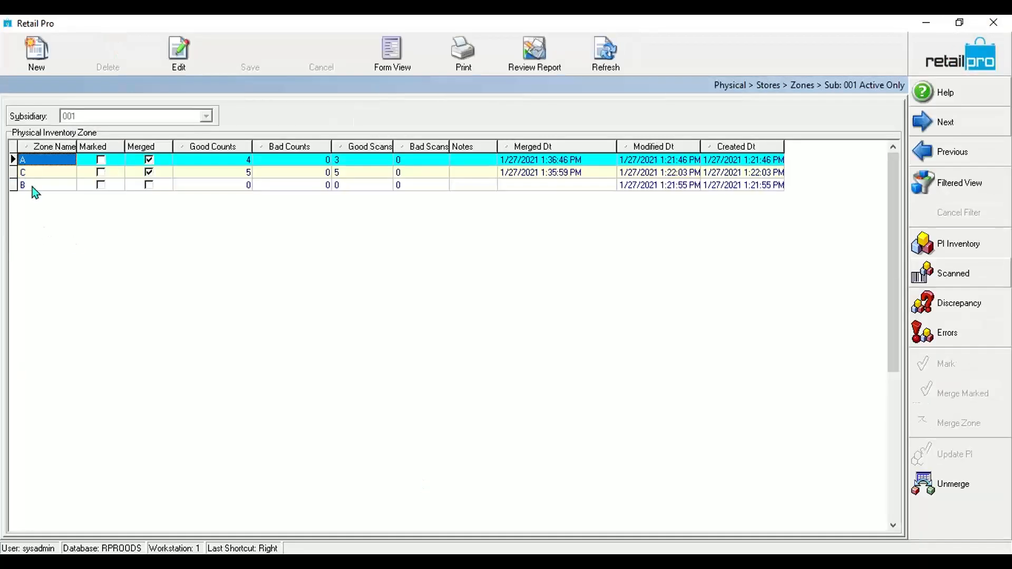
left_click(41, 185)
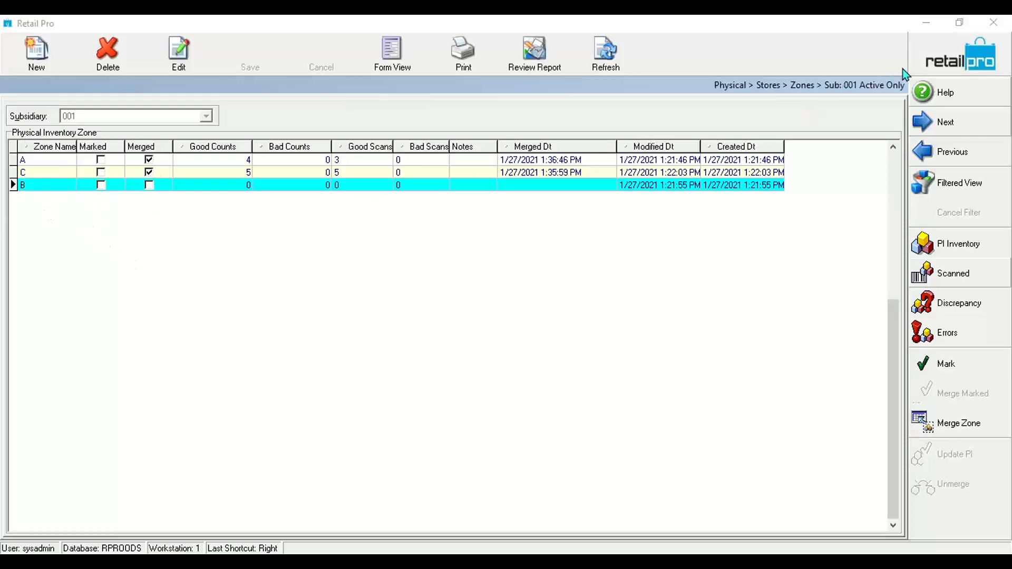
left_click(969, 67)
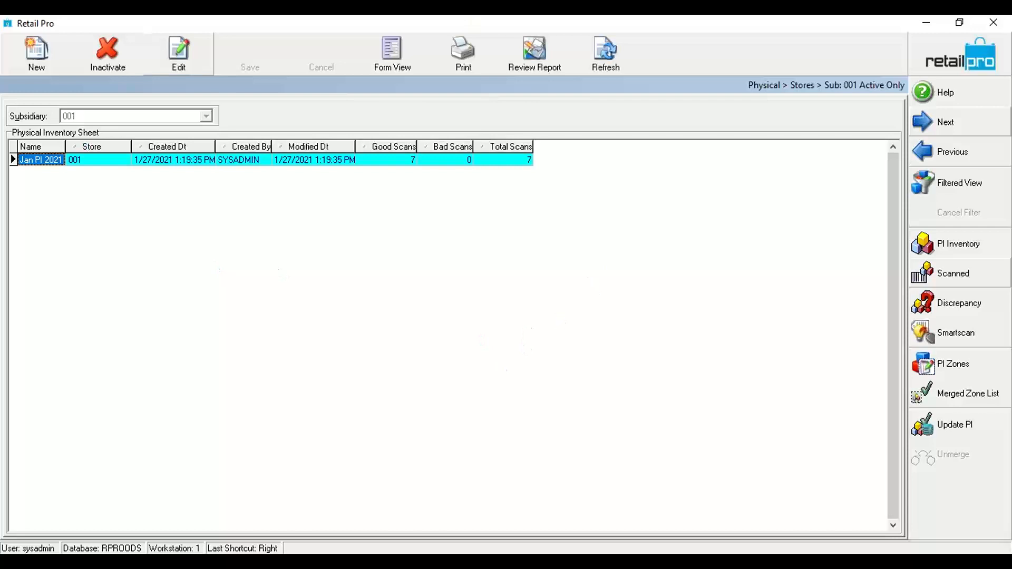
Review the adjustment reasons offered for updating the Jan PI 2021 physical inventory, and cancel the update.
mouse_move(452, 562)
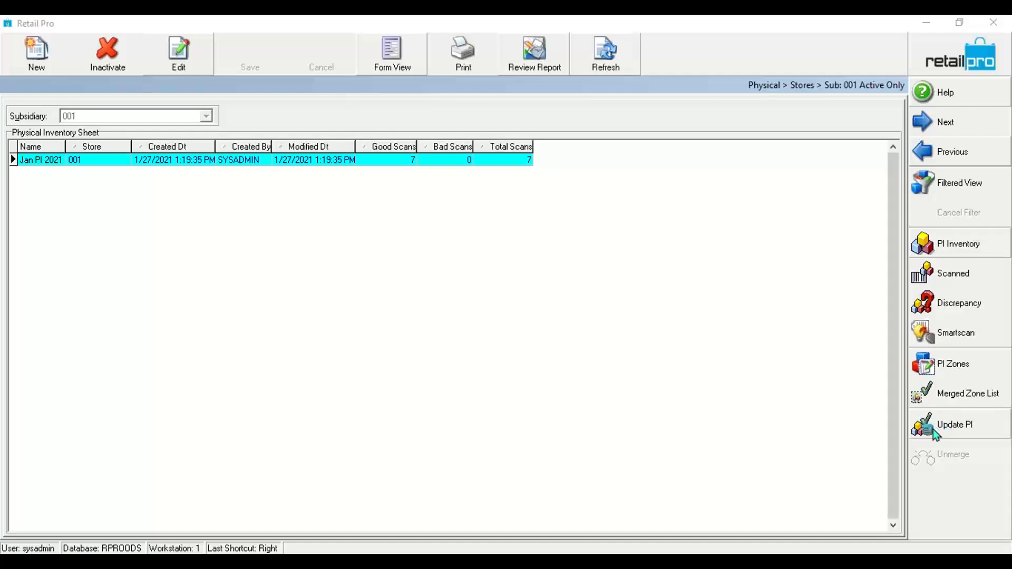
left_click(948, 430)
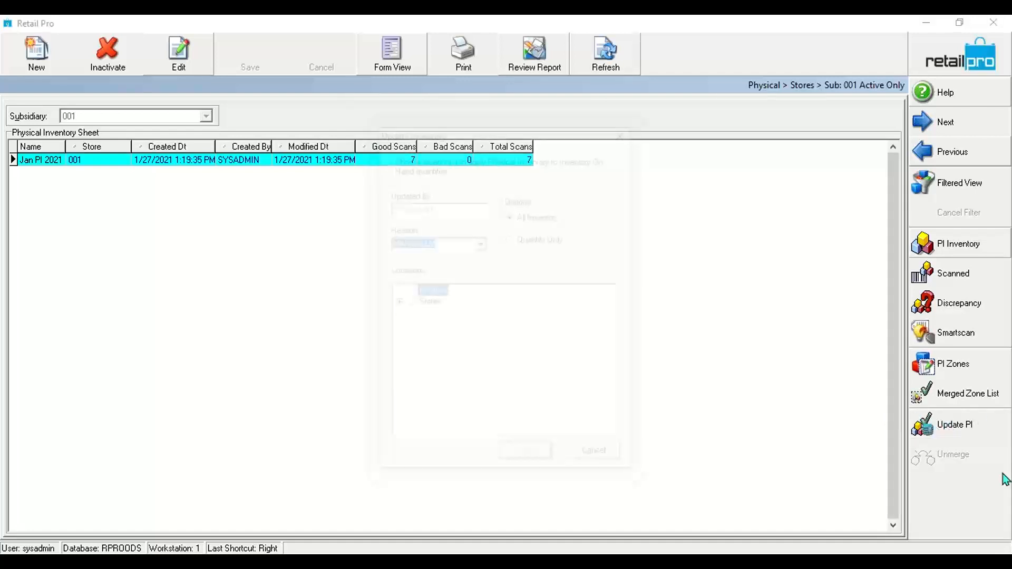
left_click_drag(480, 139, 350, 70)
left_click(350, 176)
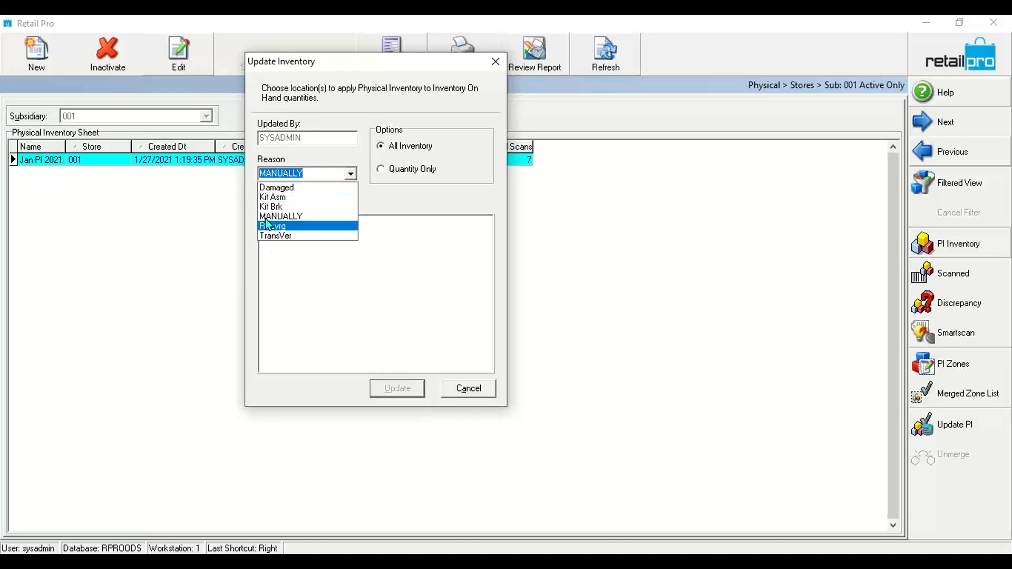
left_click(468, 392)
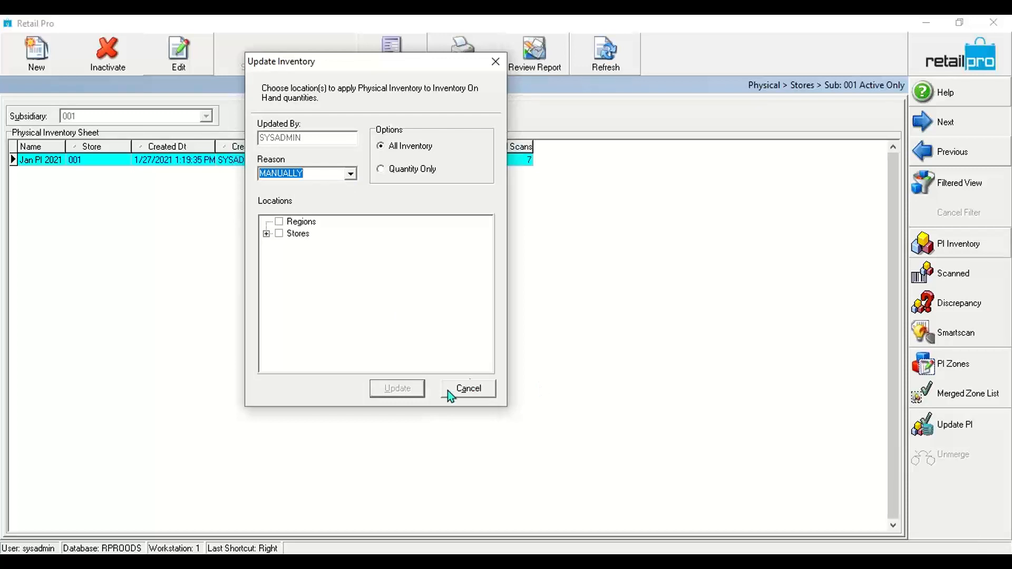
left_click(350, 175)
left_click(478, 400)
left_click(469, 390)
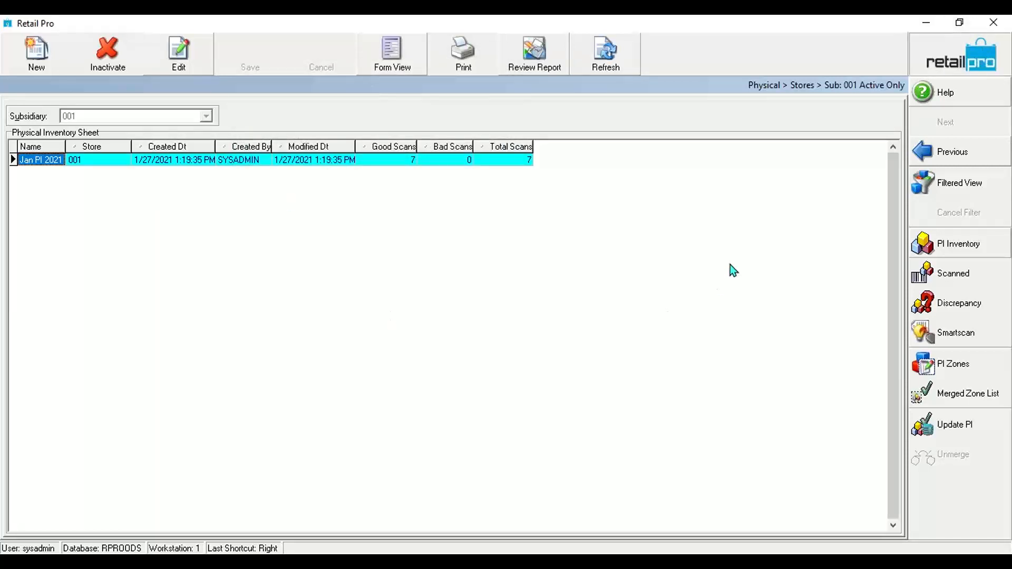
Return to the home screen and open the Merchandise Adjustments settings in the local system preferences.
left_click(995, 72)
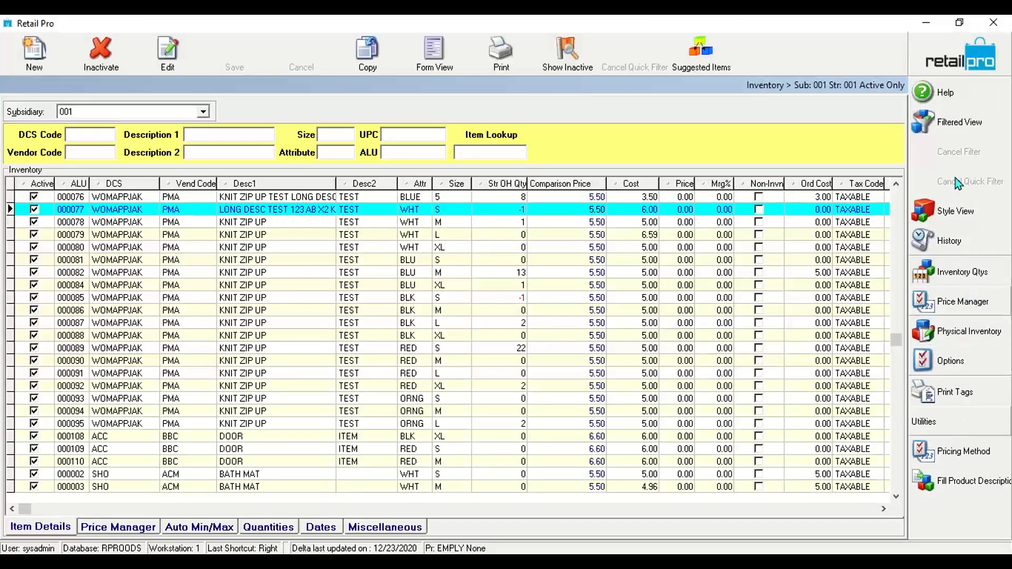
left_click(975, 70)
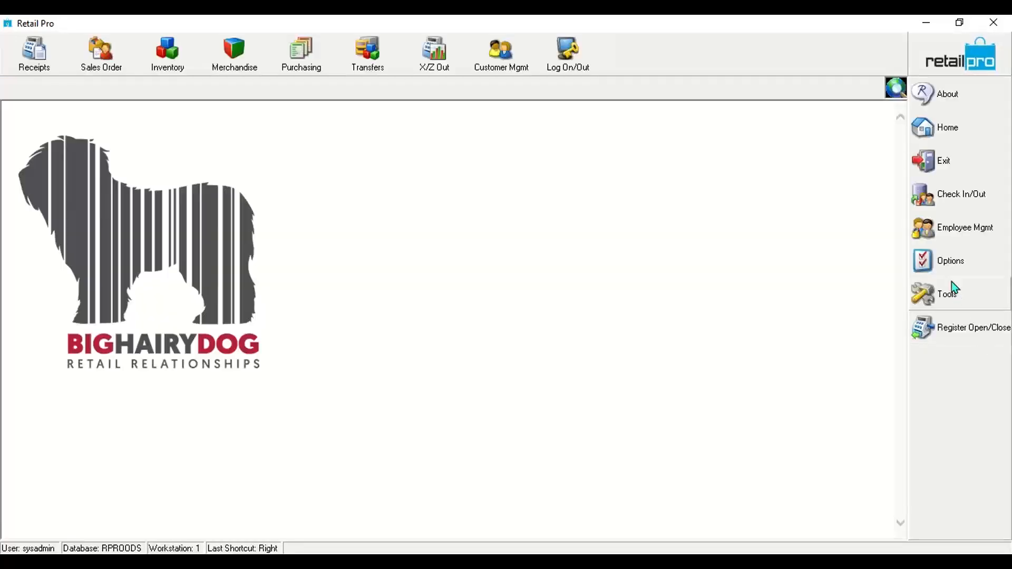
left_click(951, 262)
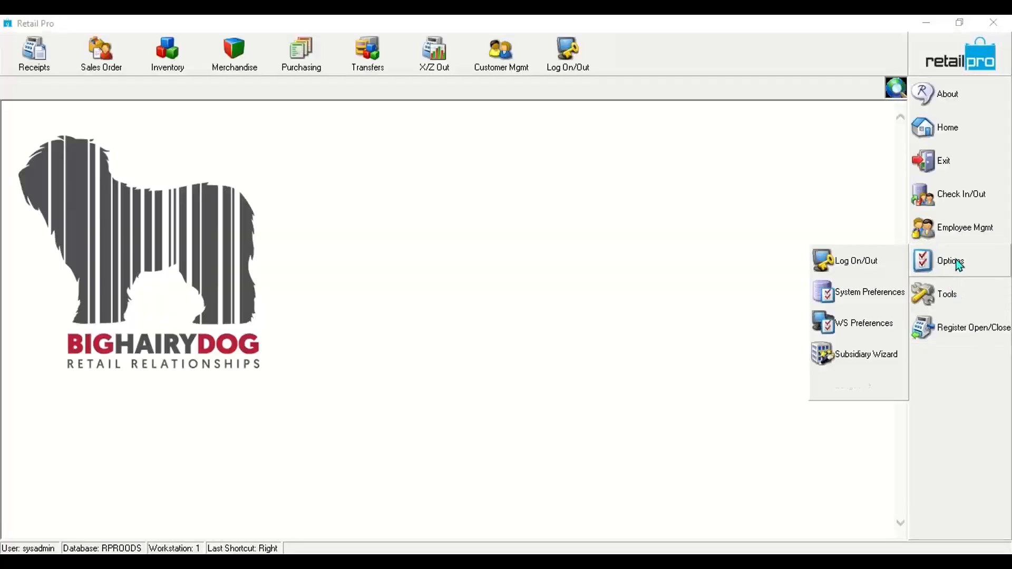
left_click(894, 297)
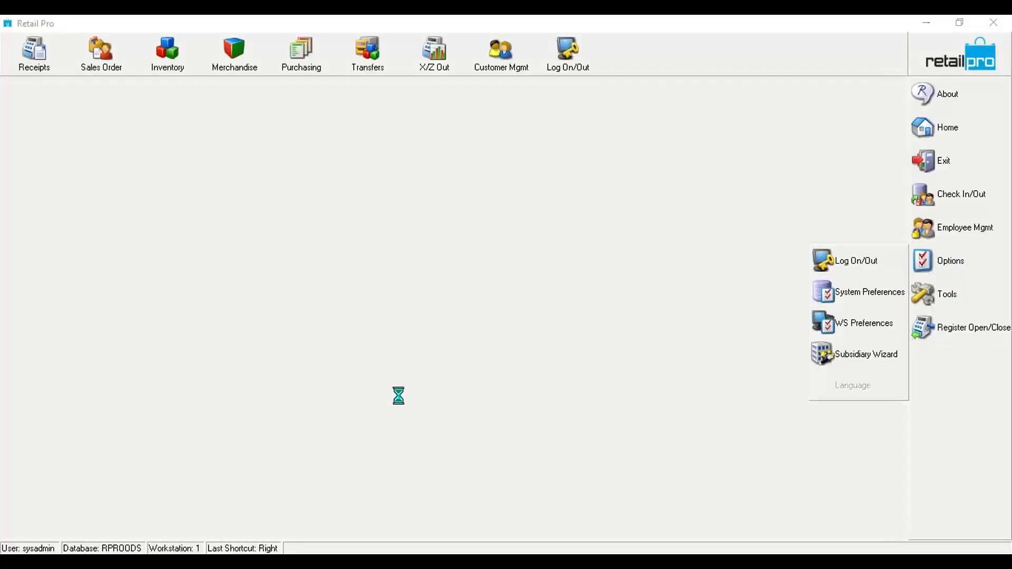
left_click(8, 222)
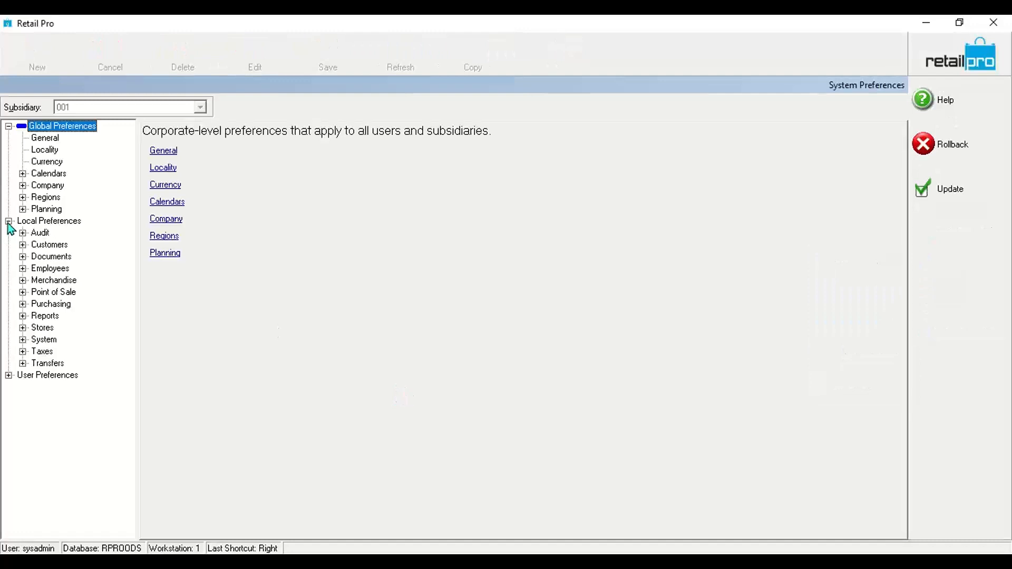
left_click(23, 281)
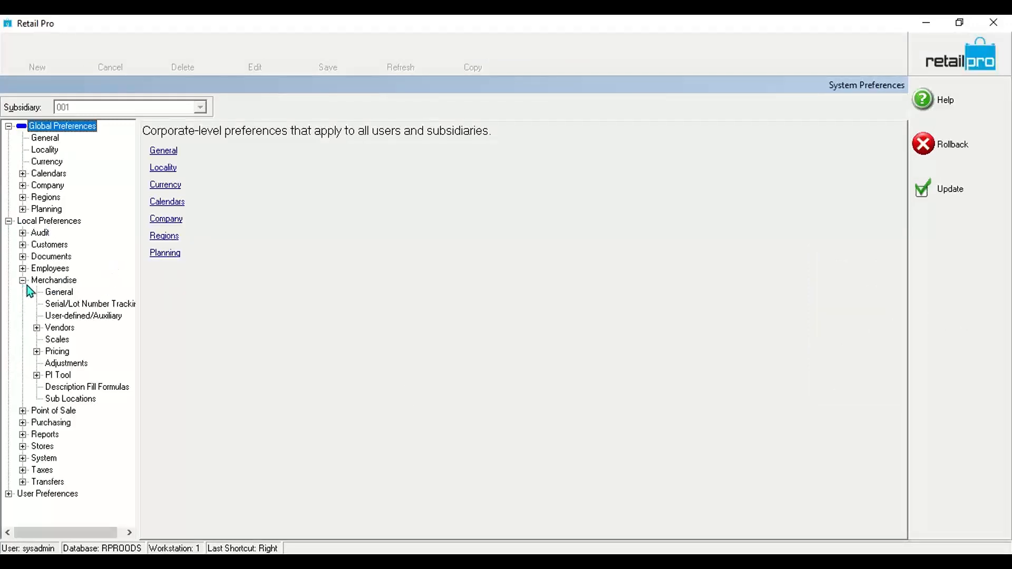
left_click(64, 364)
Add an adjustment reason named Physical to the Adjustment Reasons list, save it and update the system preferences.
left_click(244, 409)
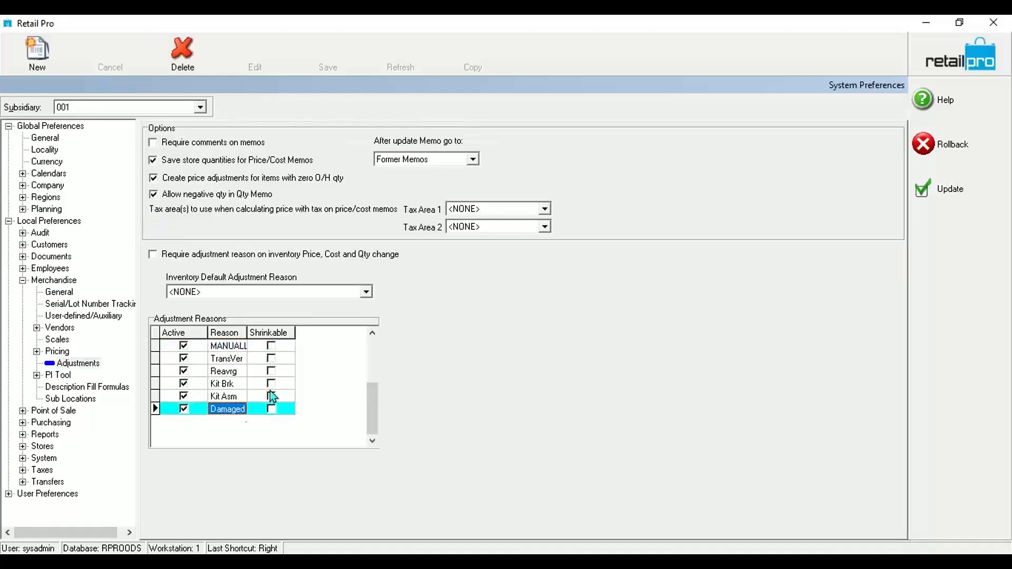
key("Down")
type("Physical")
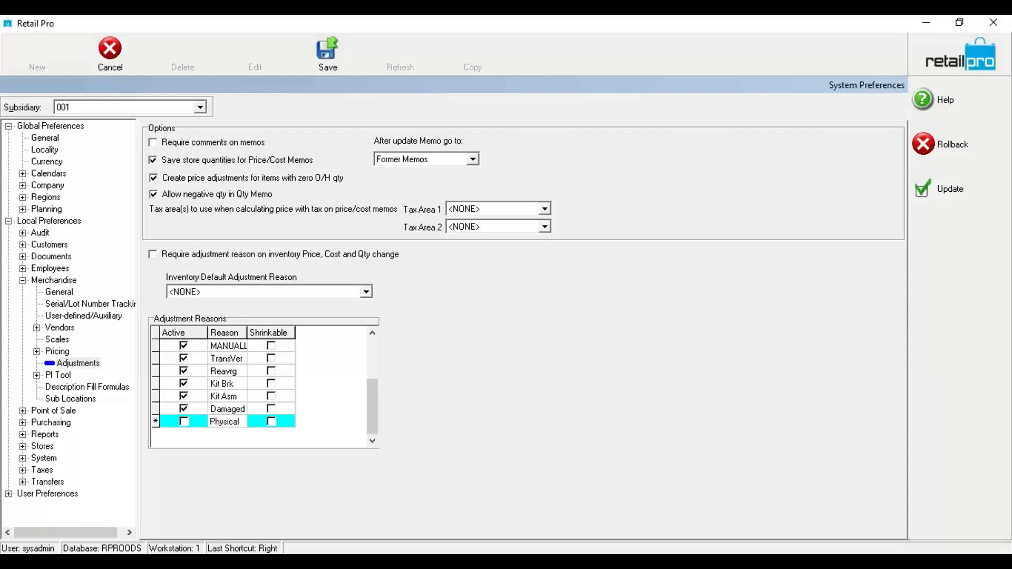
left_click(328, 53)
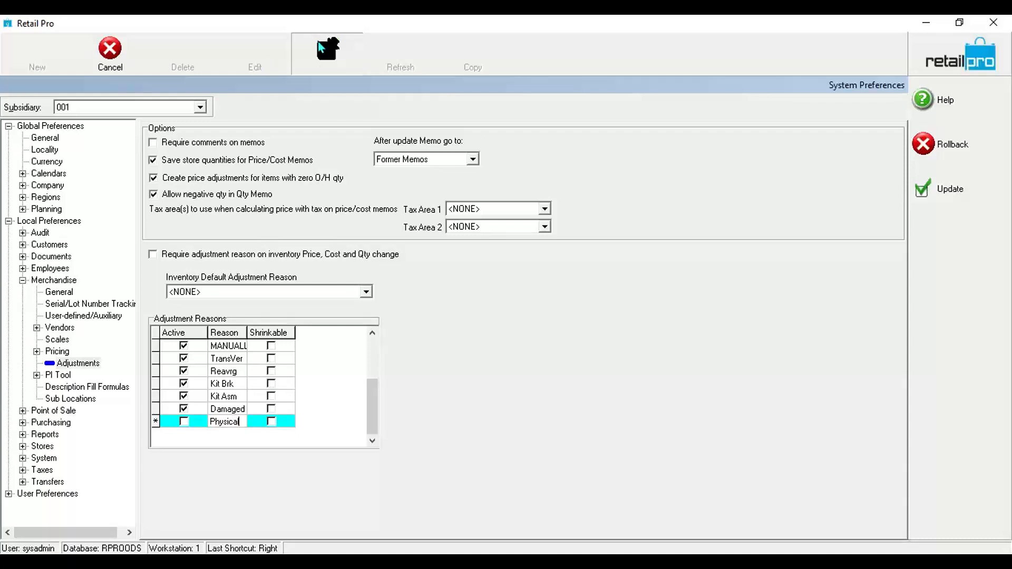
left_click(970, 196)
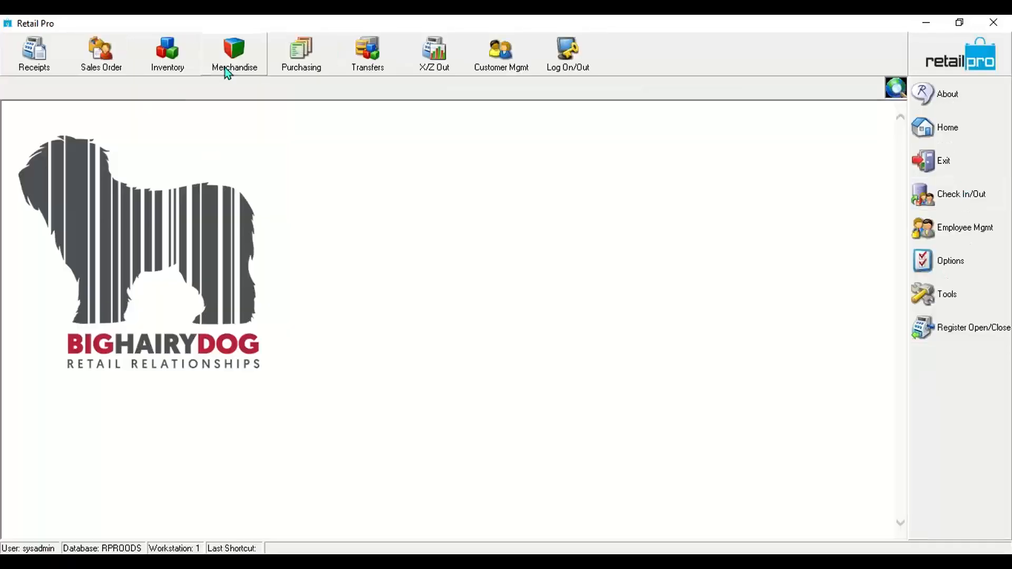
Go to the inventory and open the list of store physical inventory sheets.
left_click(191, 49)
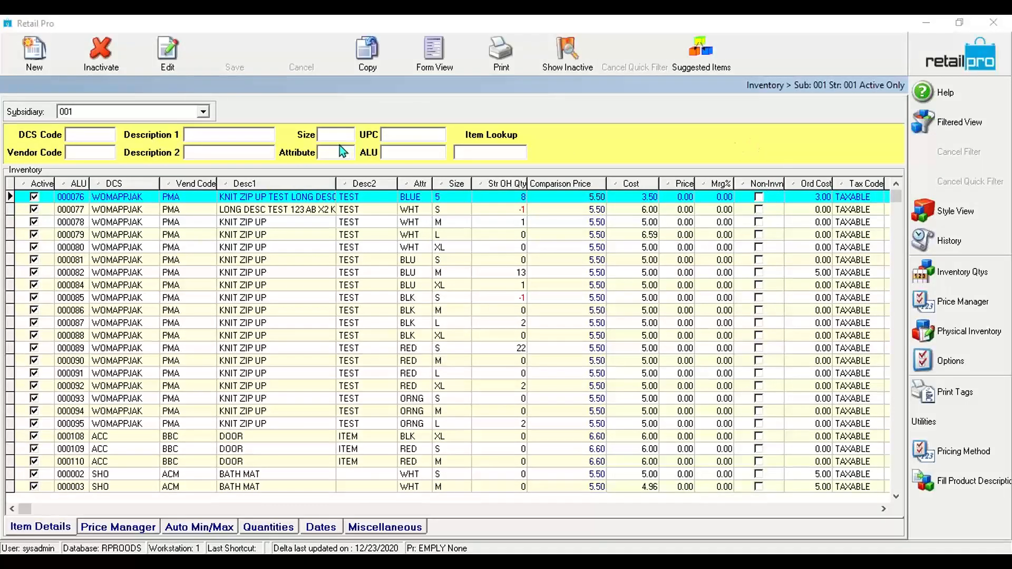
left_click(966, 338)
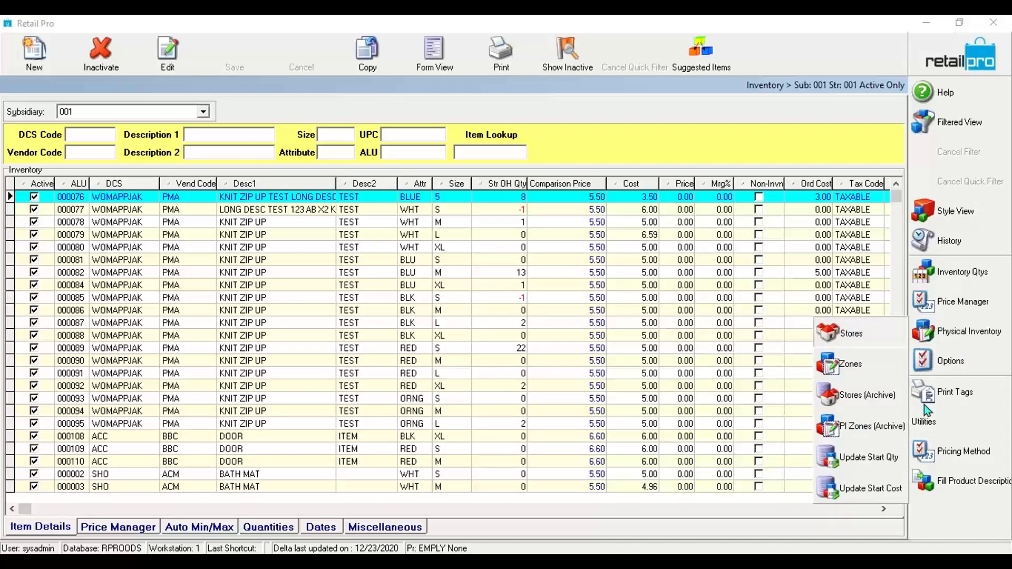
left_click(876, 394)
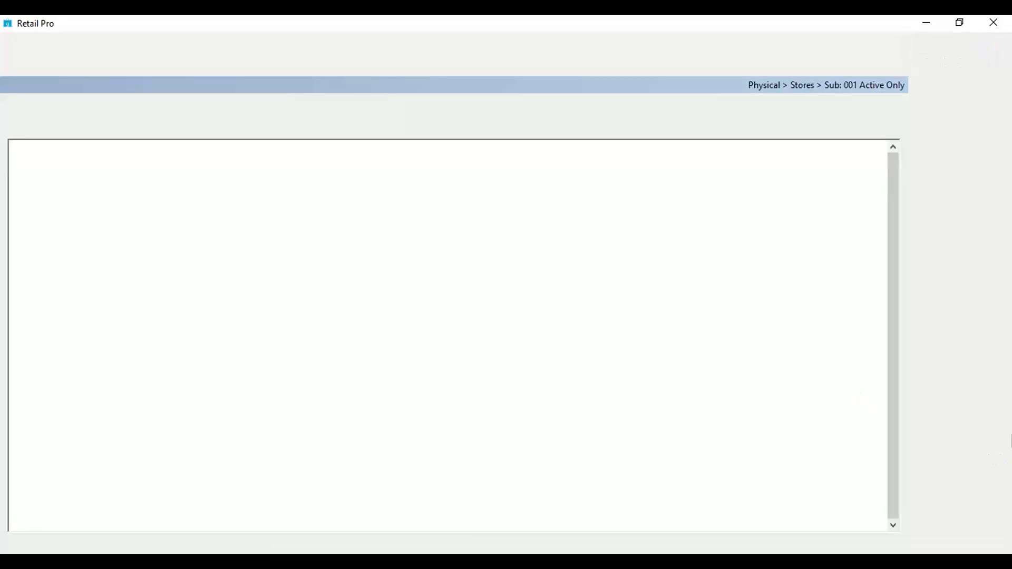
Start the inventory update for the Jan PI 2021 sheet with reason Physical and store 001 - Milton as the location.
left_click(963, 429)
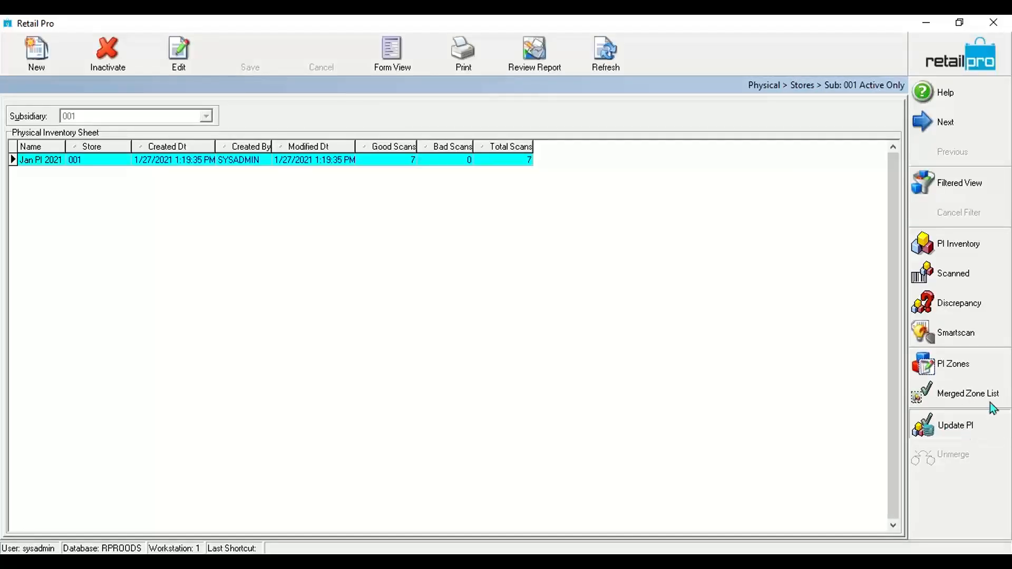
left_click(483, 246)
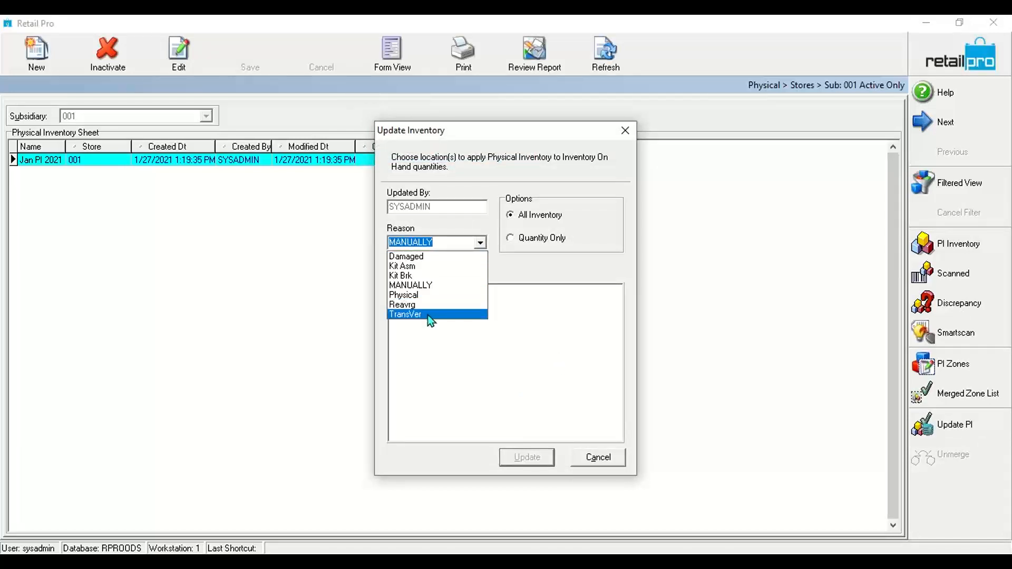
left_click(422, 296)
left_click(396, 303)
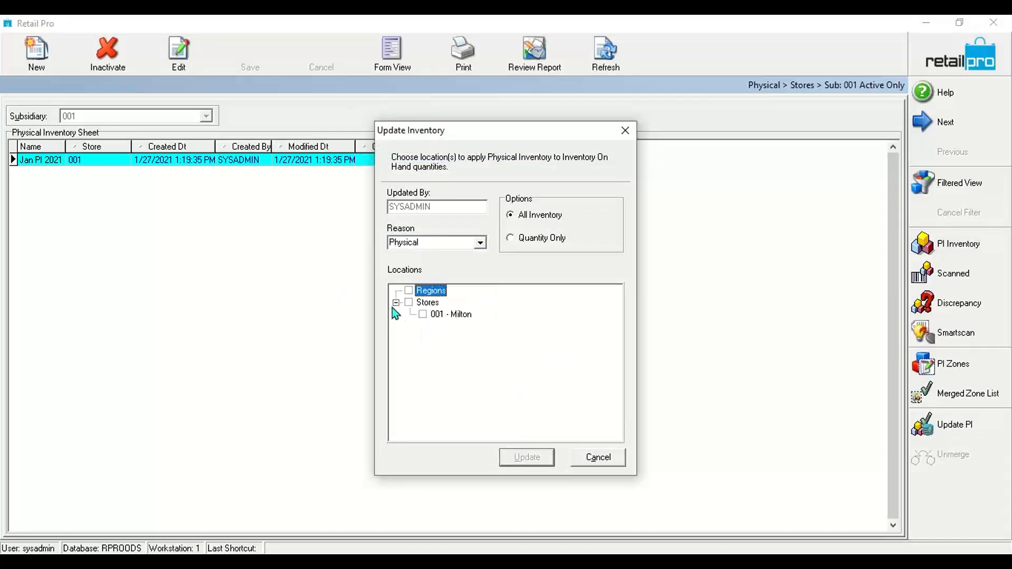
left_click(425, 316)
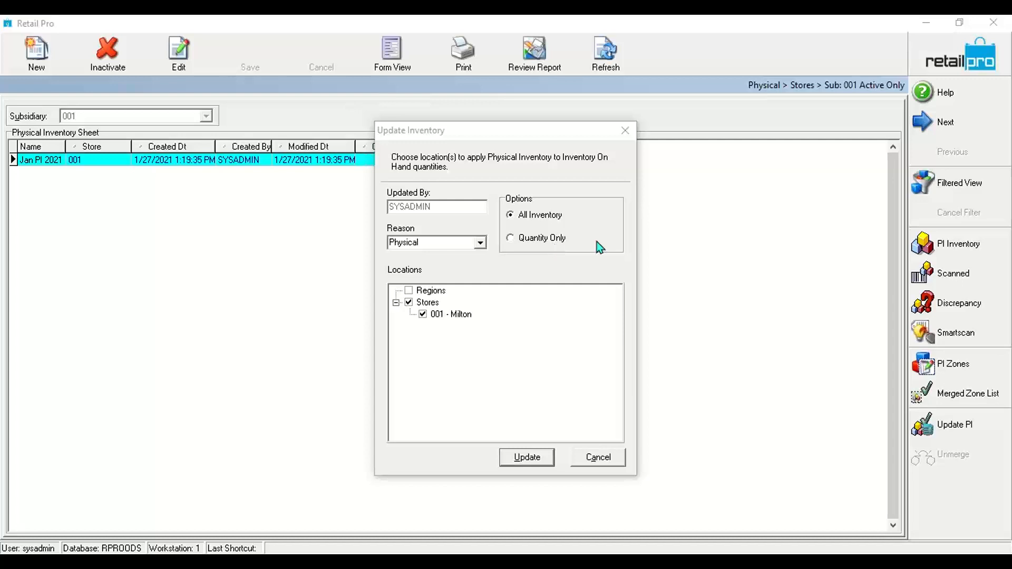
Keep the All Inventory option, run the update and accept updating the PI without merging the unmerged zones.
left_click(538, 239)
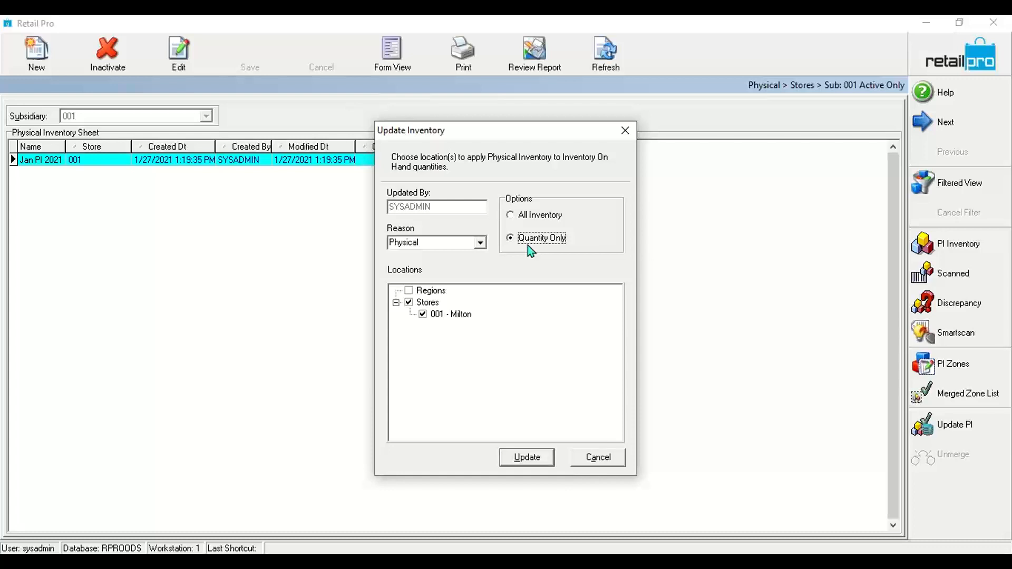
left_click(543, 215)
left_click(524, 458)
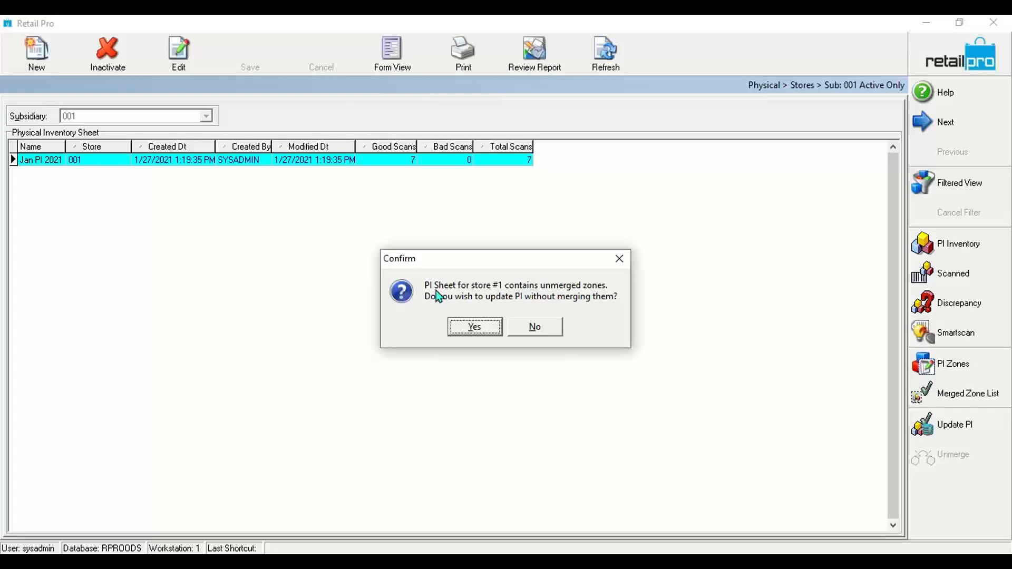
left_click(472, 327)
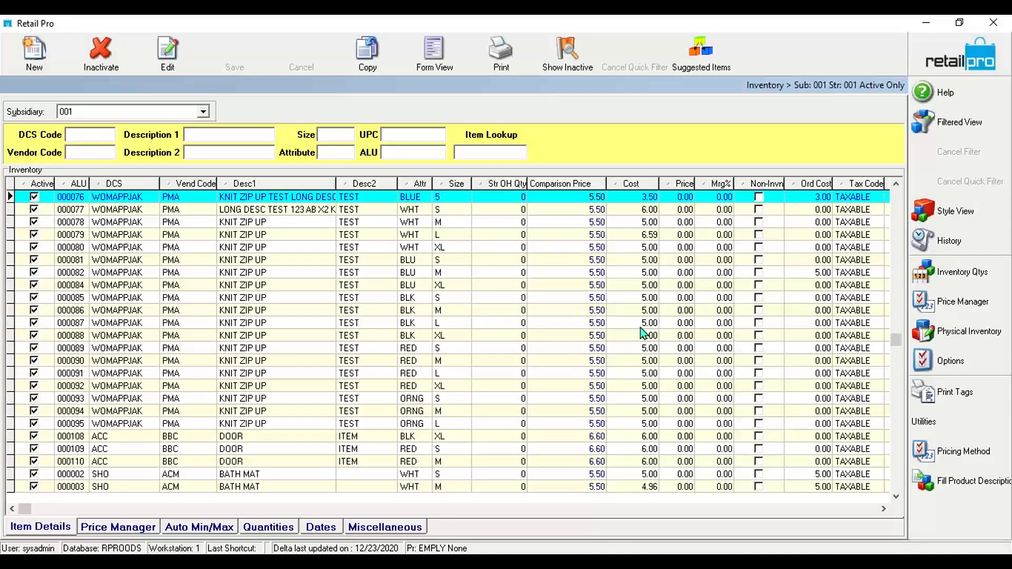
Check the store on-hand quantities of the KNIT ZIP UP items in the inventory list.
left_click(500, 210)
left_click(524, 338)
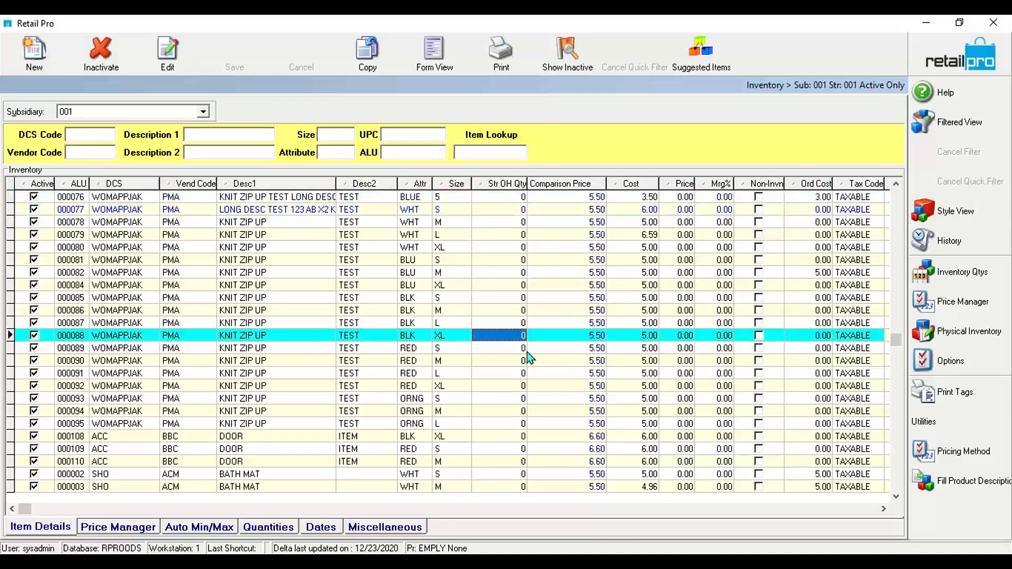
scroll(540, 309, "down", 2)
scroll(509, 229, "up", 2)
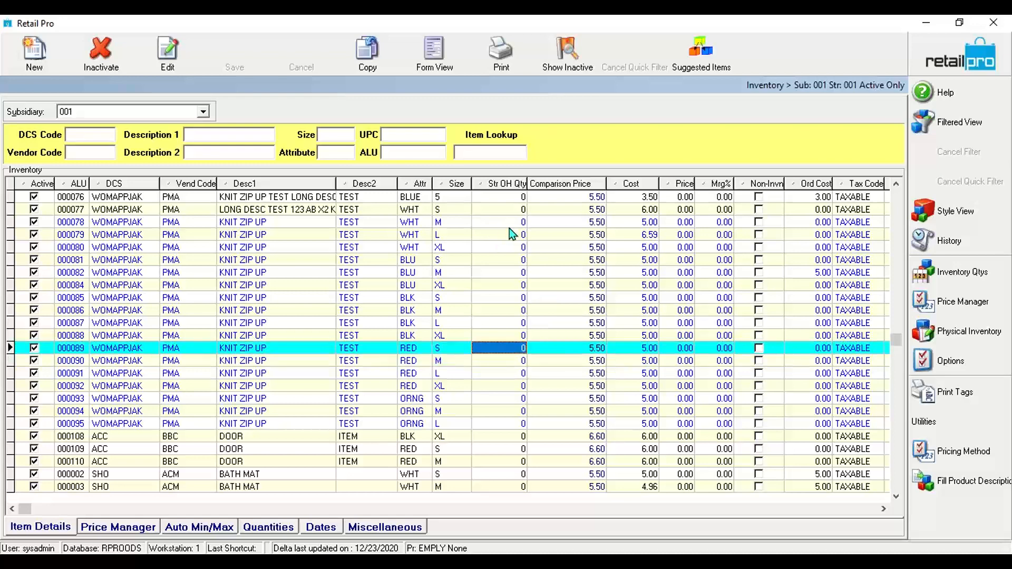
left_click(509, 224)
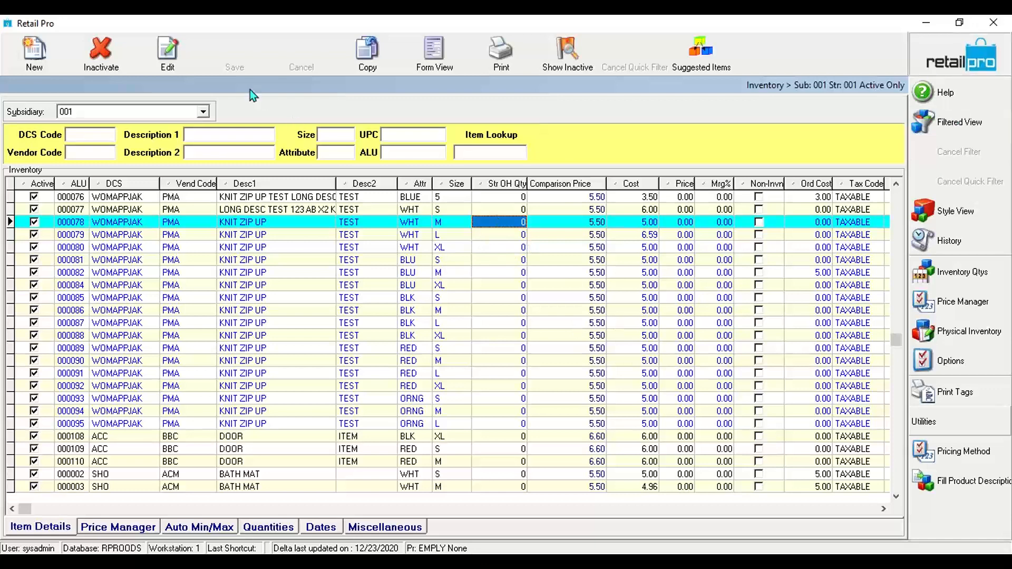
Open the merchandise adjustment memos and examine the reason, source and post date of the newest Quantity memo.
left_click(159, 39)
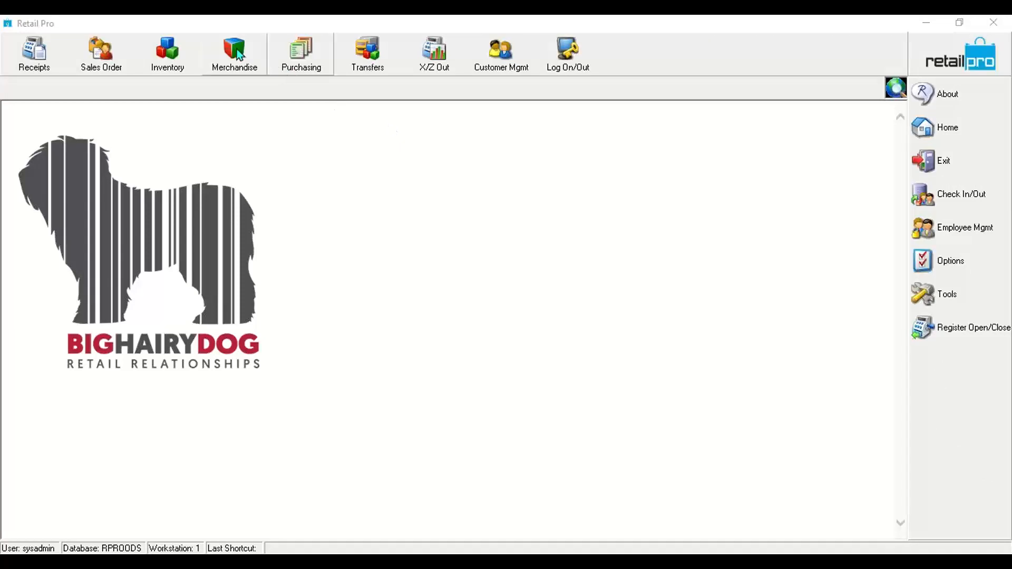
left_click(236, 49)
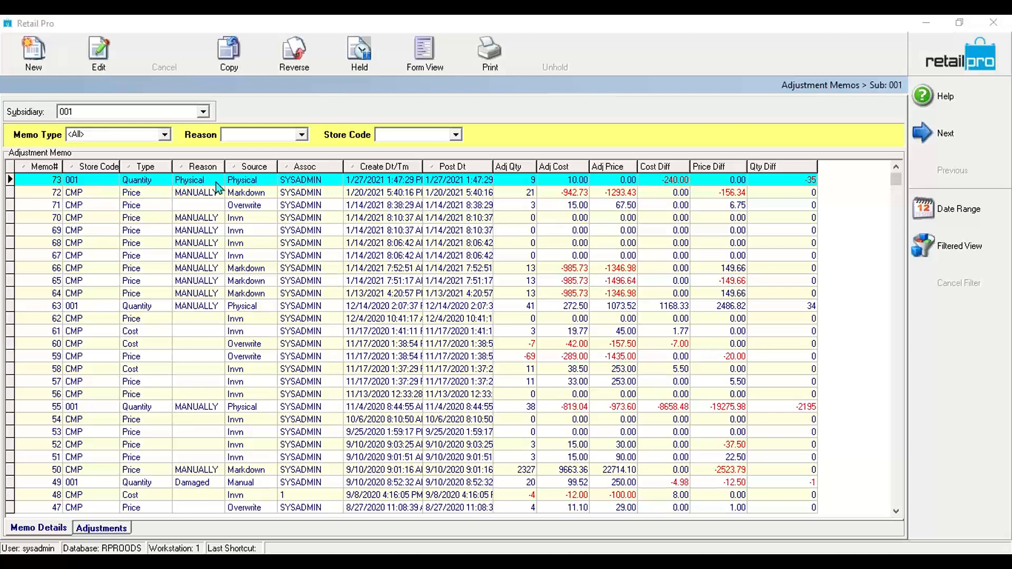
left_click(194, 181)
key("Tab")
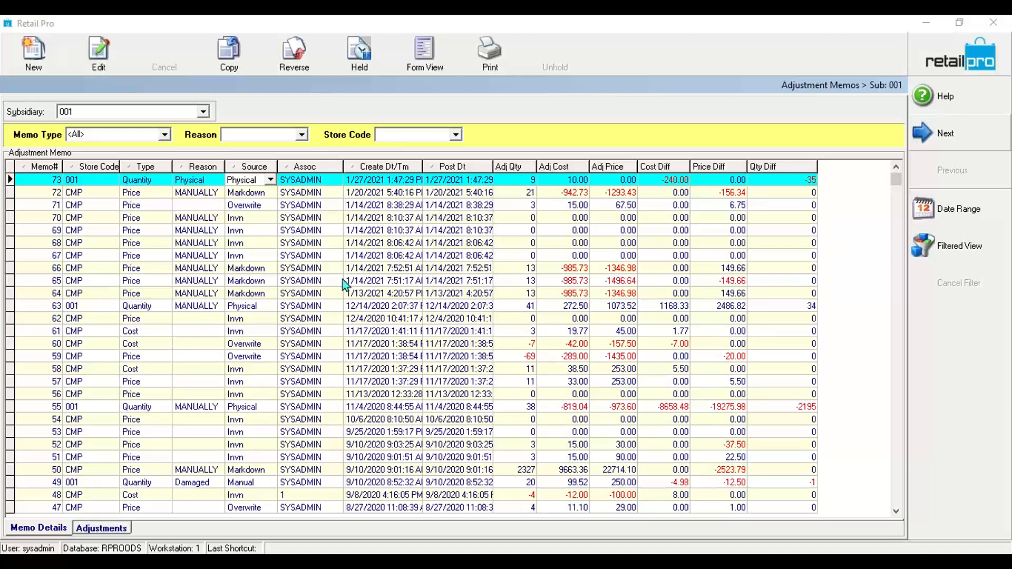
left_click(457, 180)
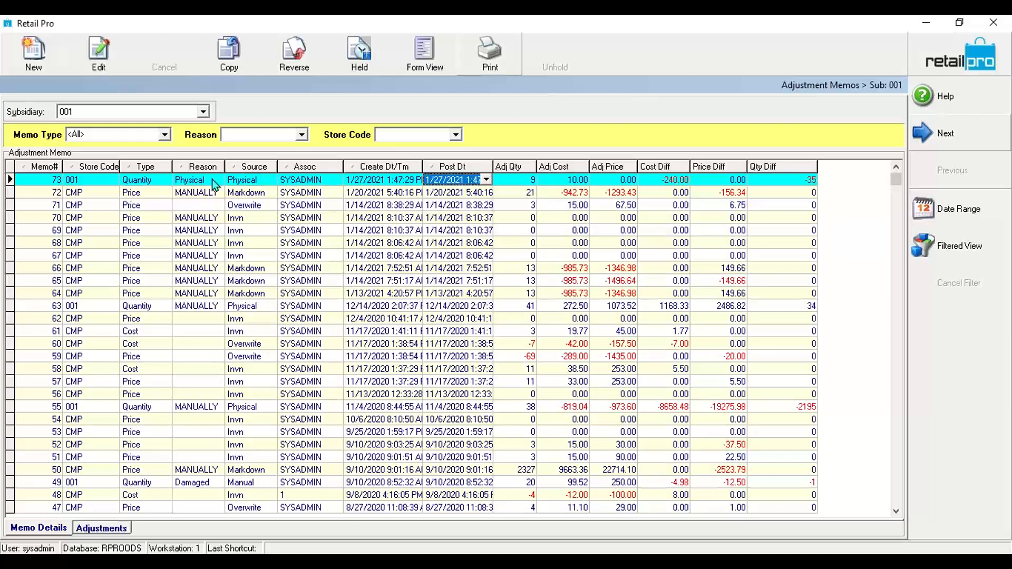
left_click(249, 180)
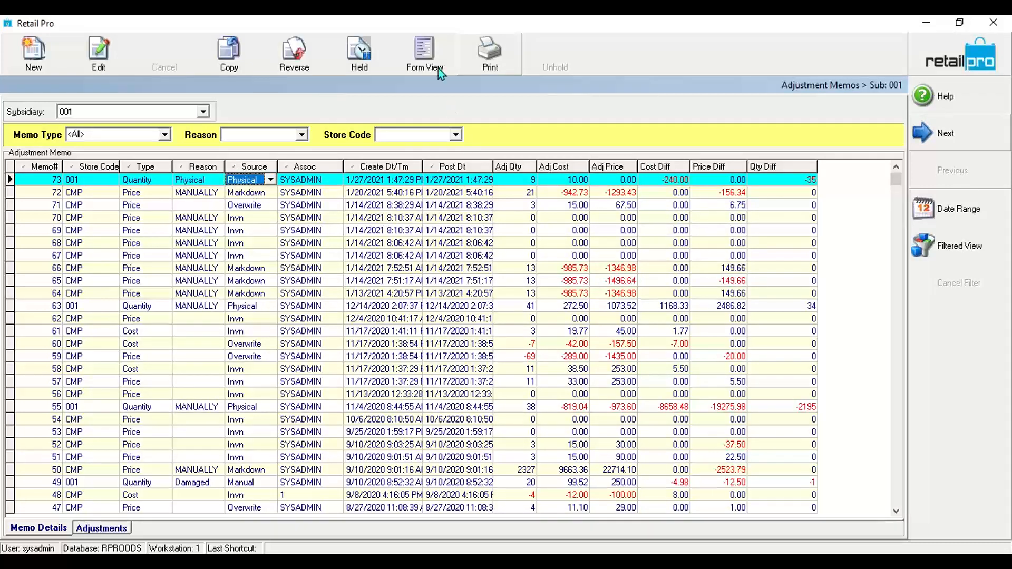
Open the newest Physical adjustment memo in form view and preview its printout with the !BHDMemo document design.
left_click(417, 47)
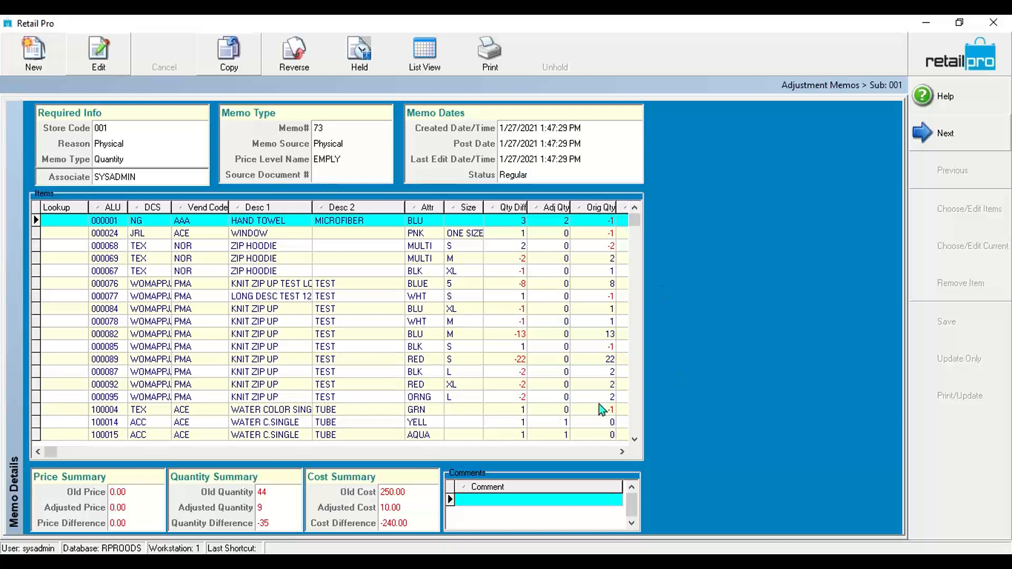
left_click(498, 66)
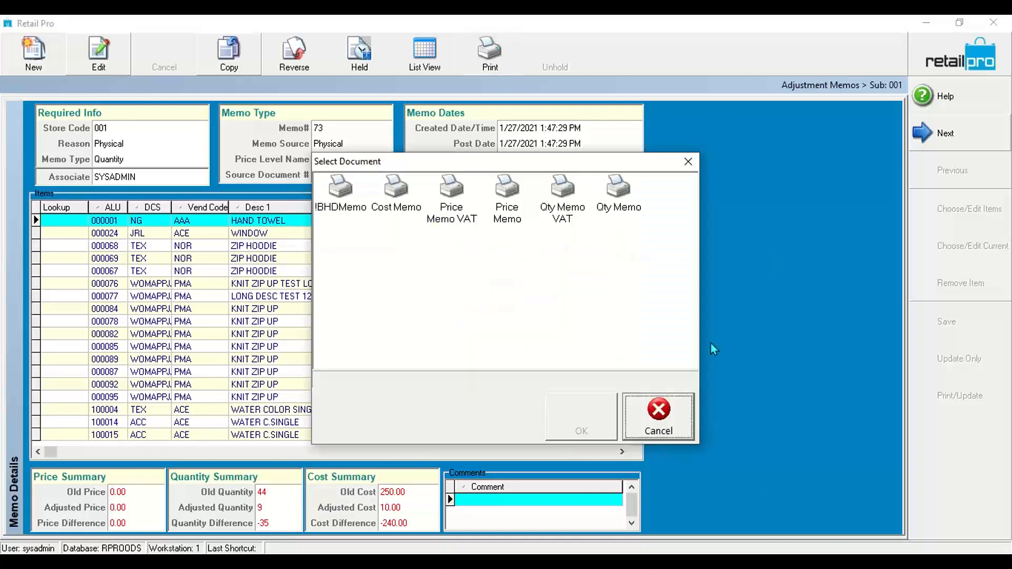
left_click(341, 188)
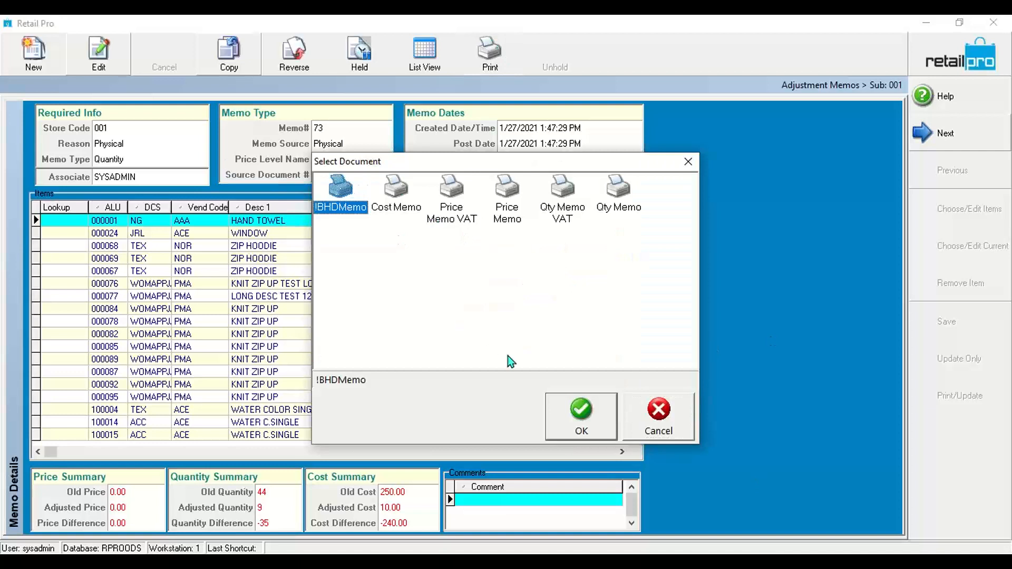
left_click(581, 421)
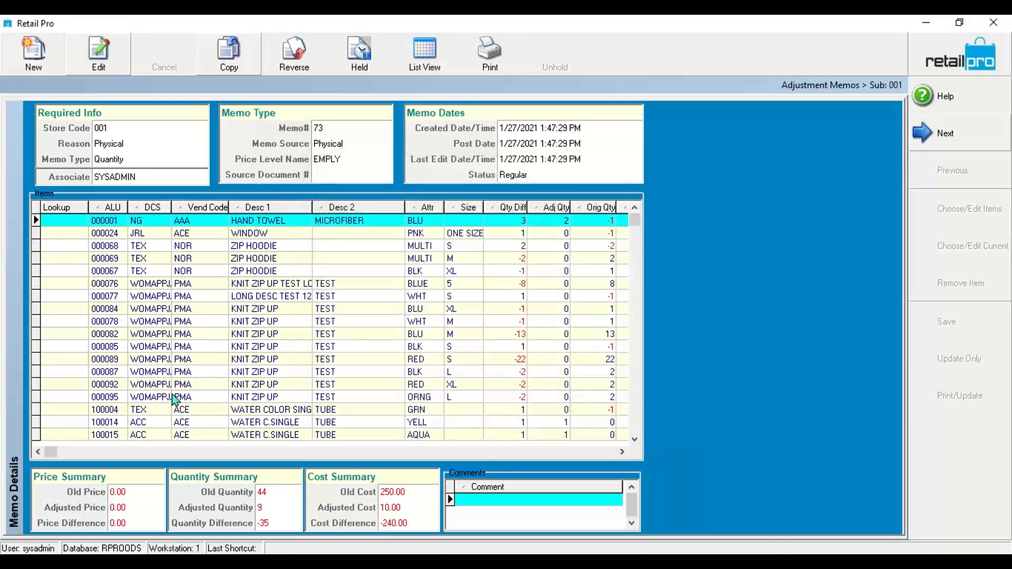
left_click(551, 450)
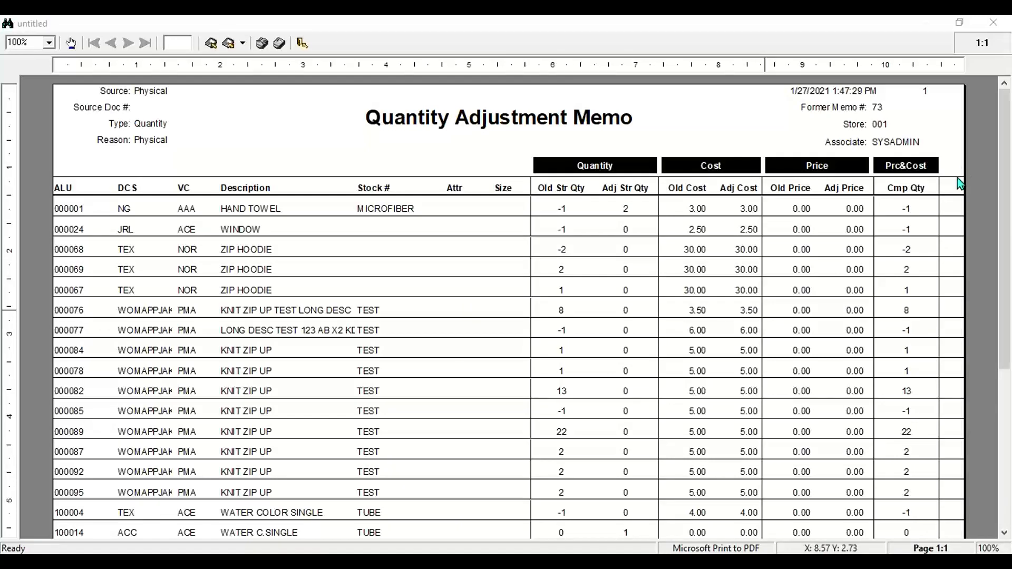
Review the old and adjusted quantities, costs and totals in the Quantity Adjustment Memo preview, and close it.
scroll(423, 238, "down", 1)
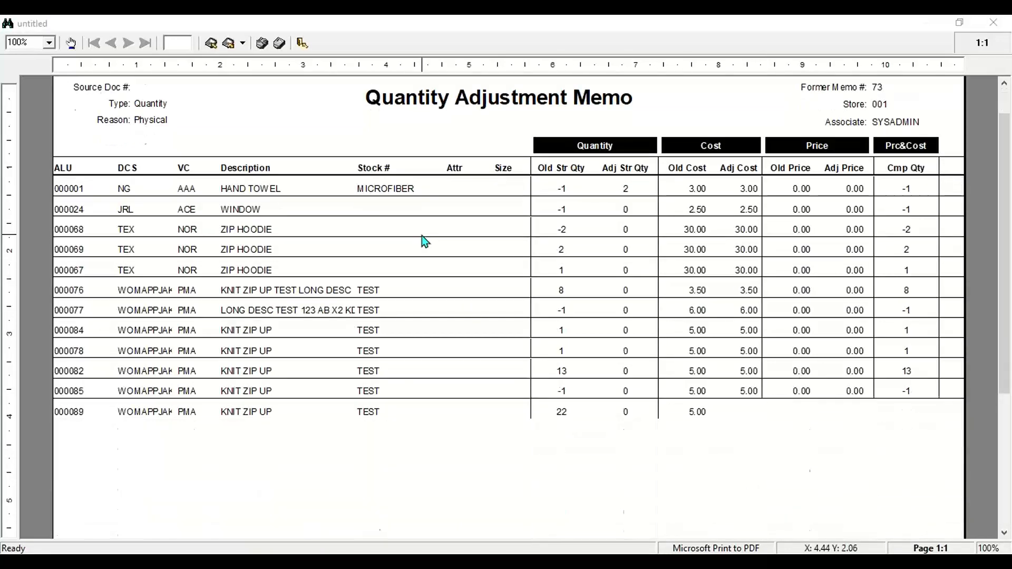
scroll(423, 237, "down", 3)
scroll(453, 309, "up", 2)
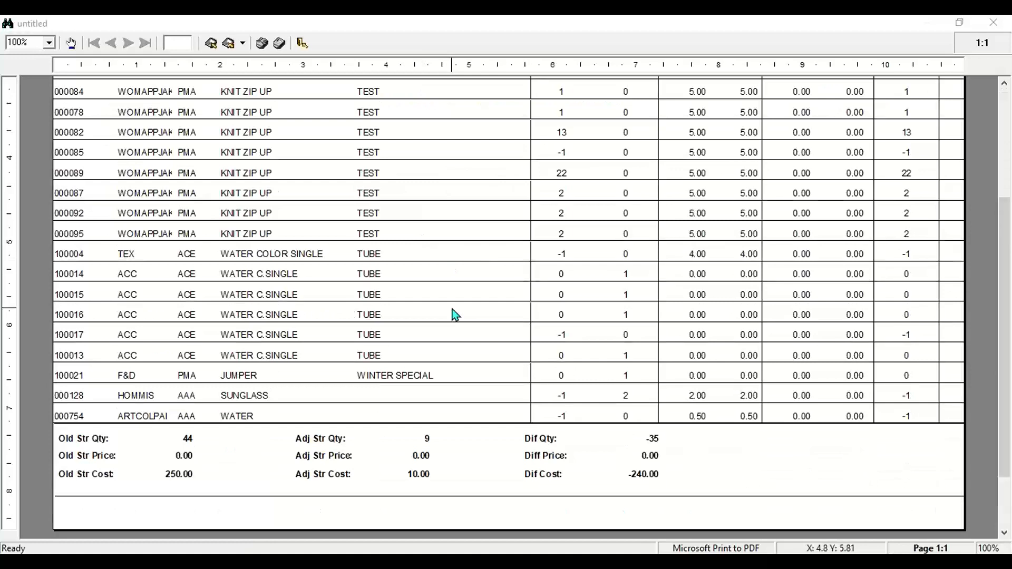
scroll(528, 287, "up", 3)
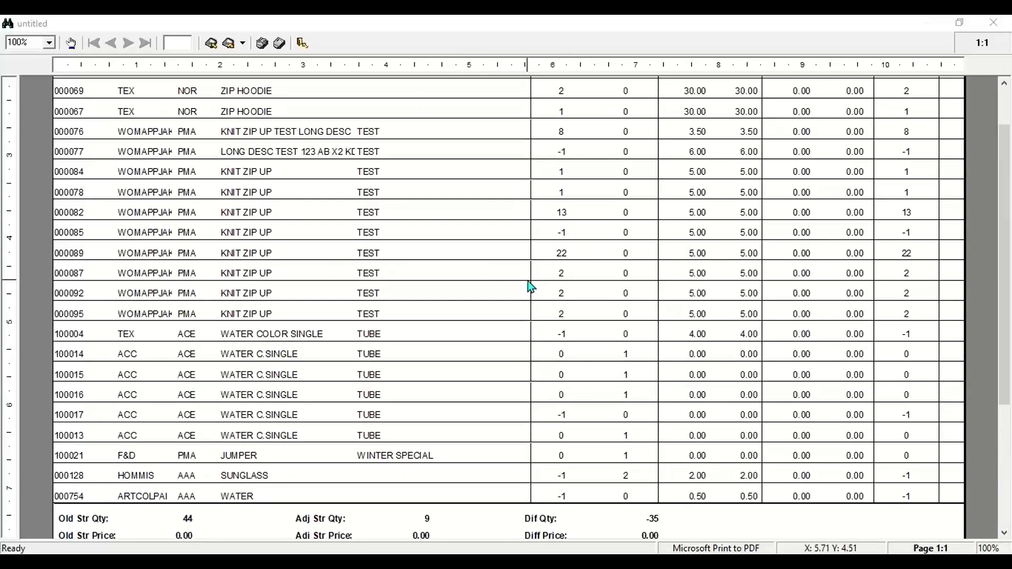
scroll(527, 285, "up", 1)
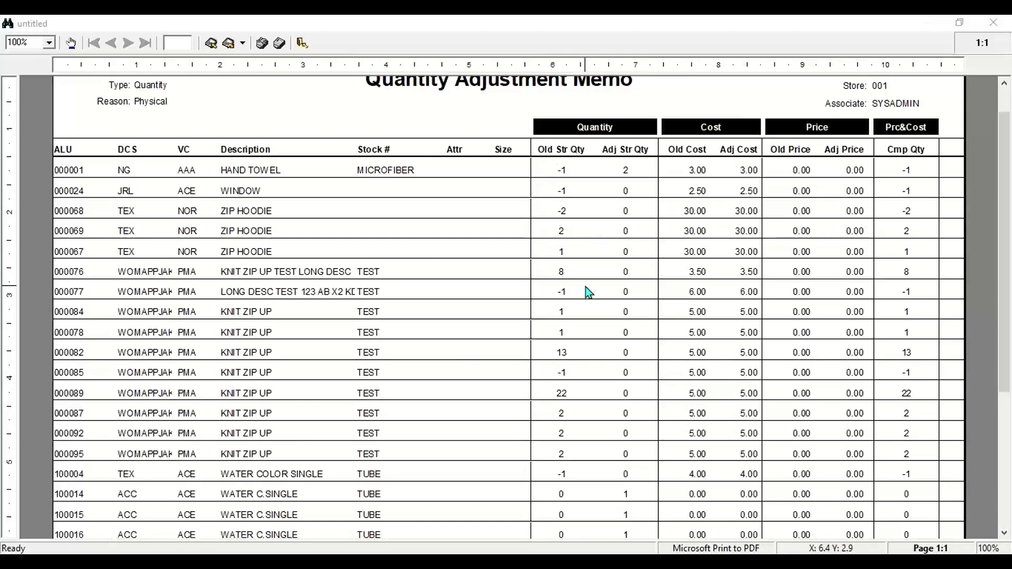
scroll(490, 279, "up", 2)
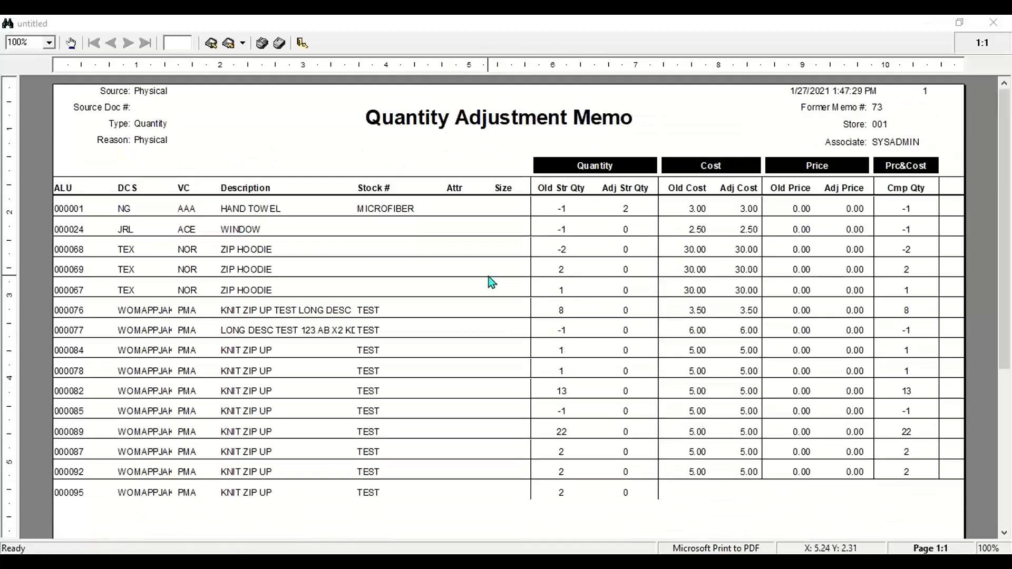
scroll(489, 275, "down", 5)
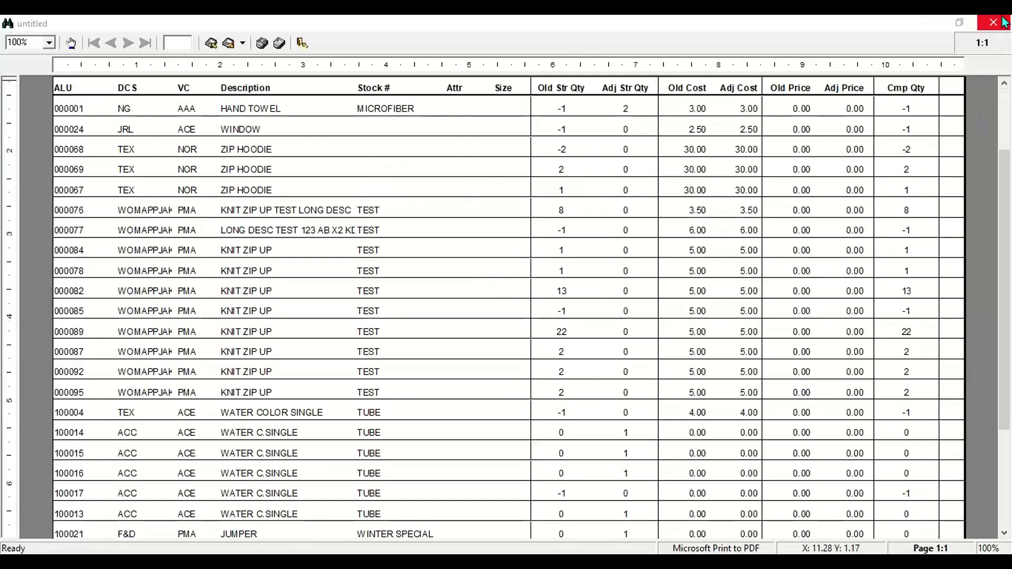
scroll(449, 153, "up", 5)
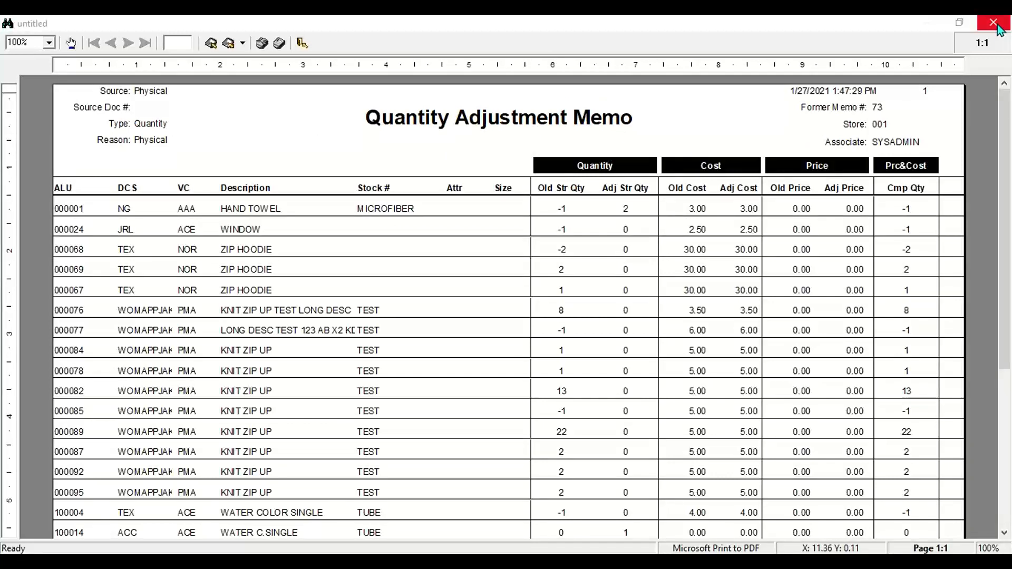
left_click(994, 23)
left_click(611, 338)
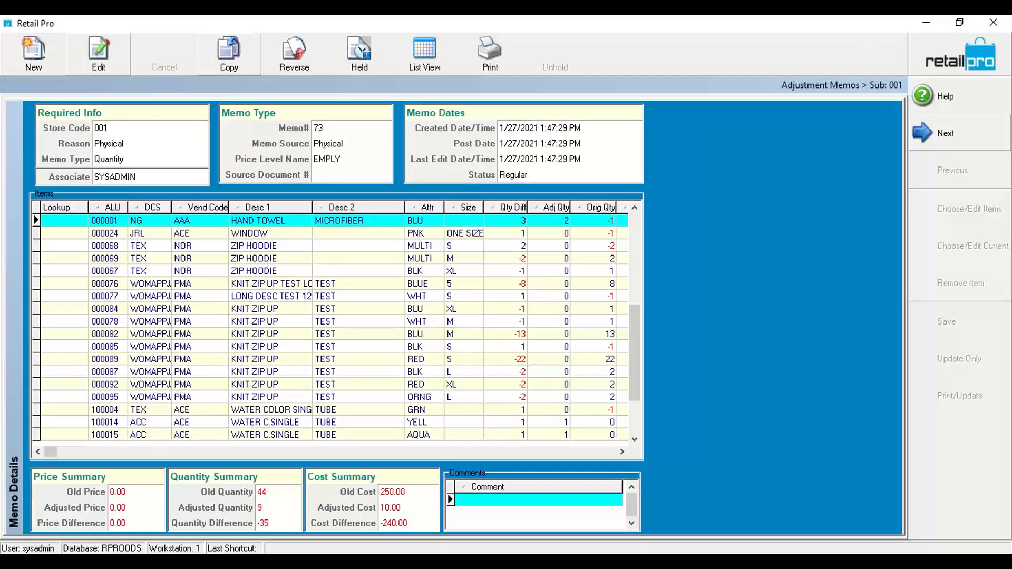
Switch to the Report Viewer, run the custom BHD PI Zone Report without any criteria, and close it.
left_click(347, 562)
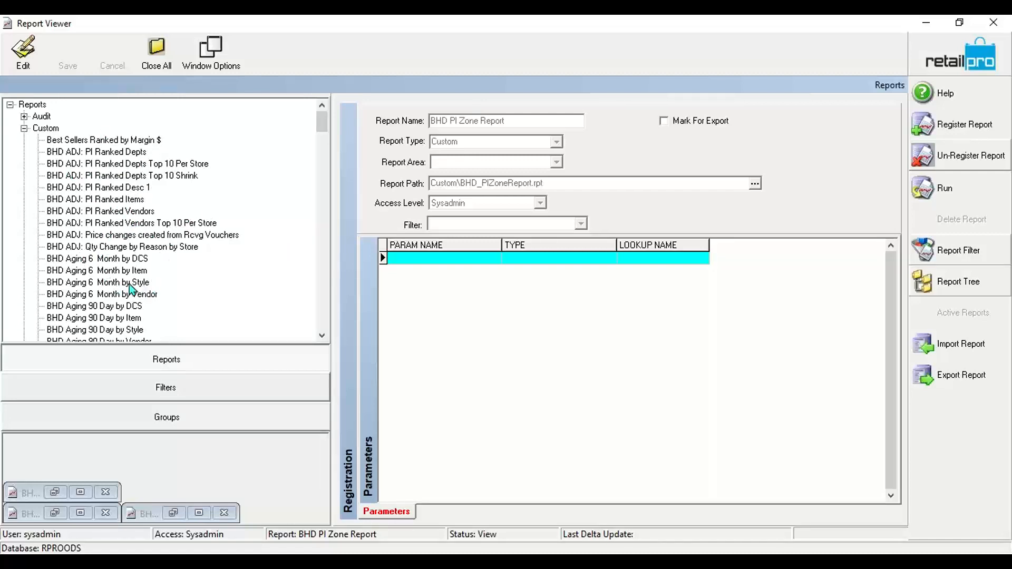
scroll(128, 284, "down", 2)
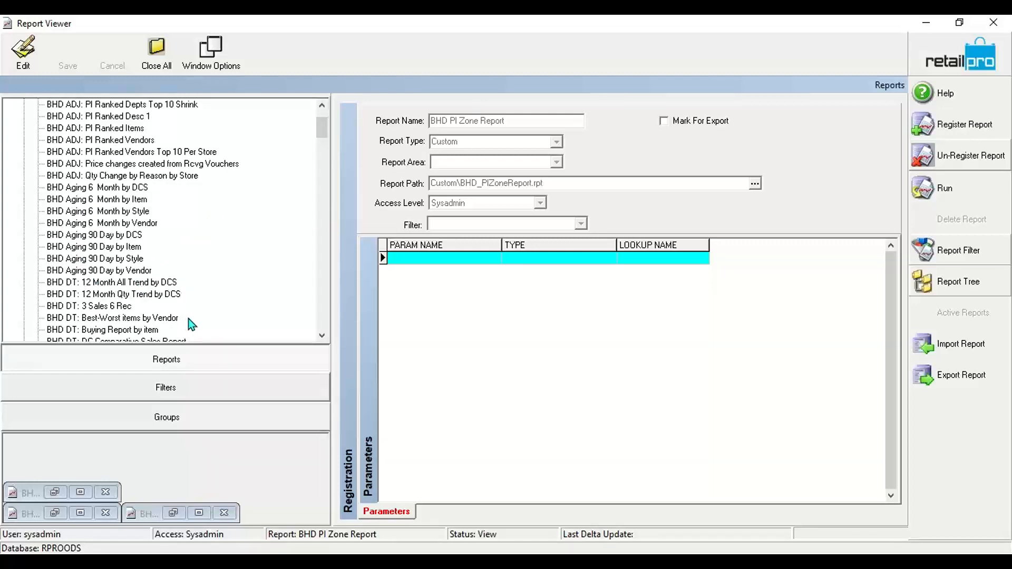
scroll(132, 171, "down", 3)
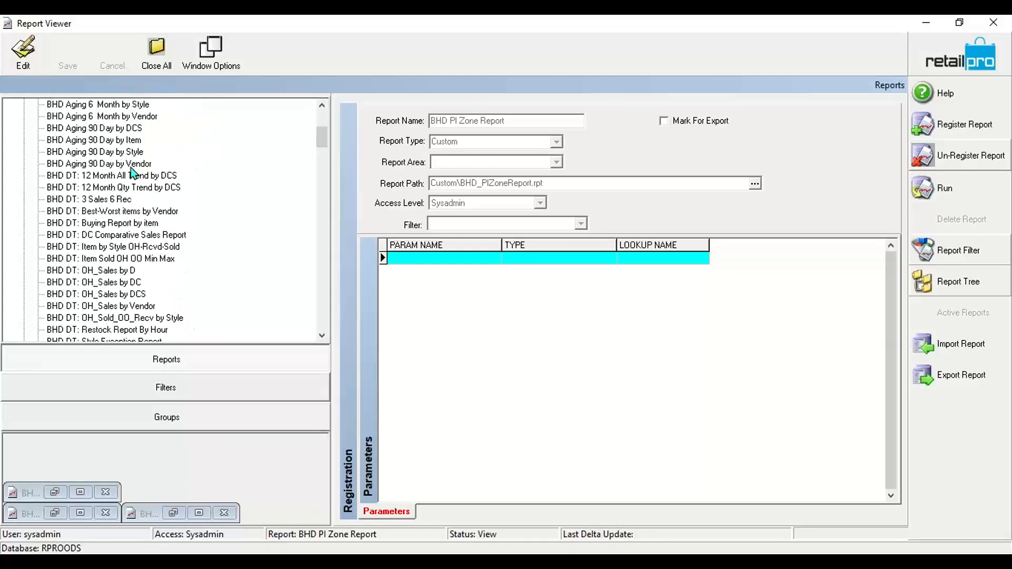
scroll(137, 177, "down", 4)
scroll(168, 293, "down", 1)
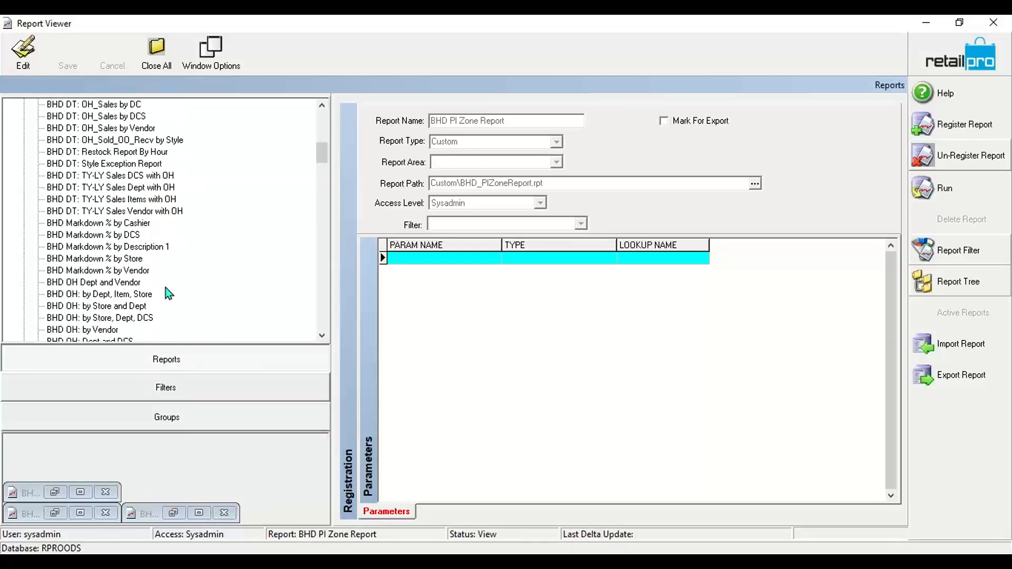
scroll(165, 288, "down", 2)
left_click(101, 285)
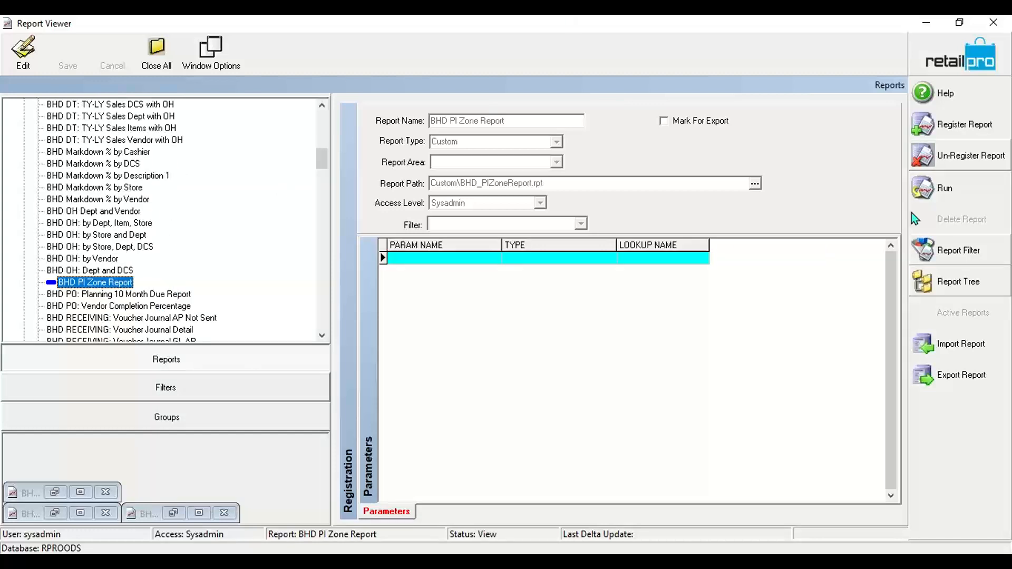
left_click(940, 188)
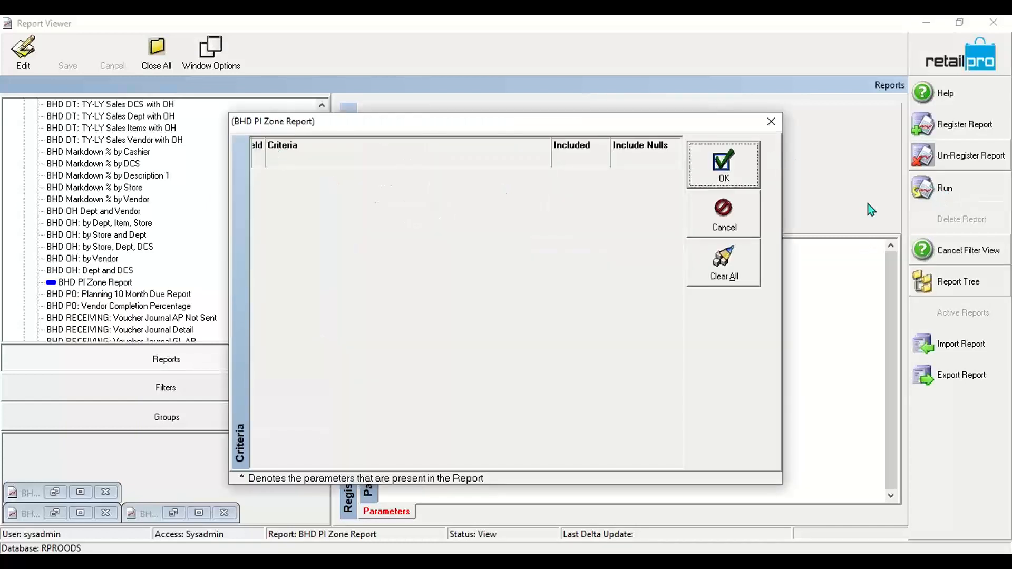
left_click(737, 166)
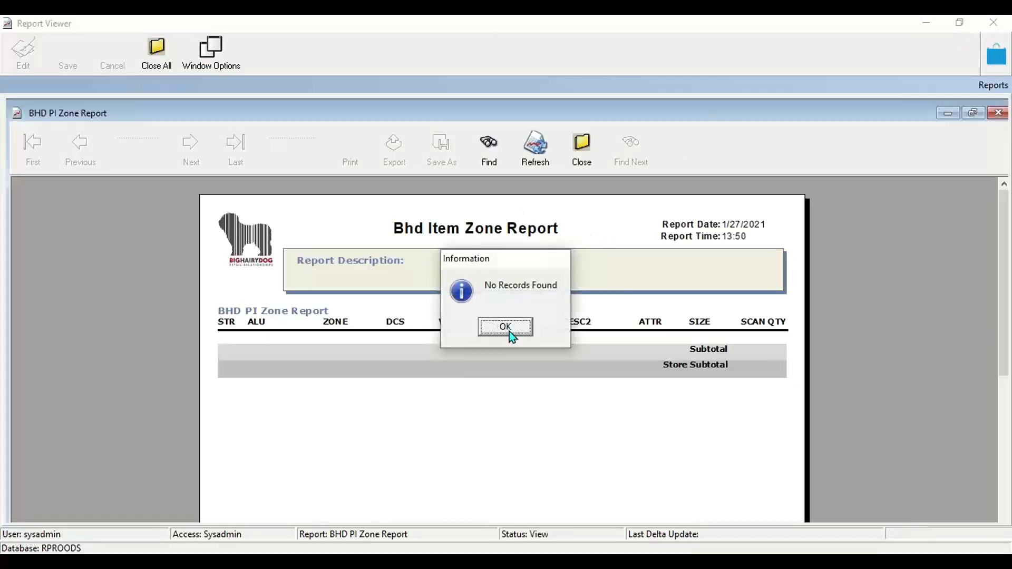
left_click(505, 327)
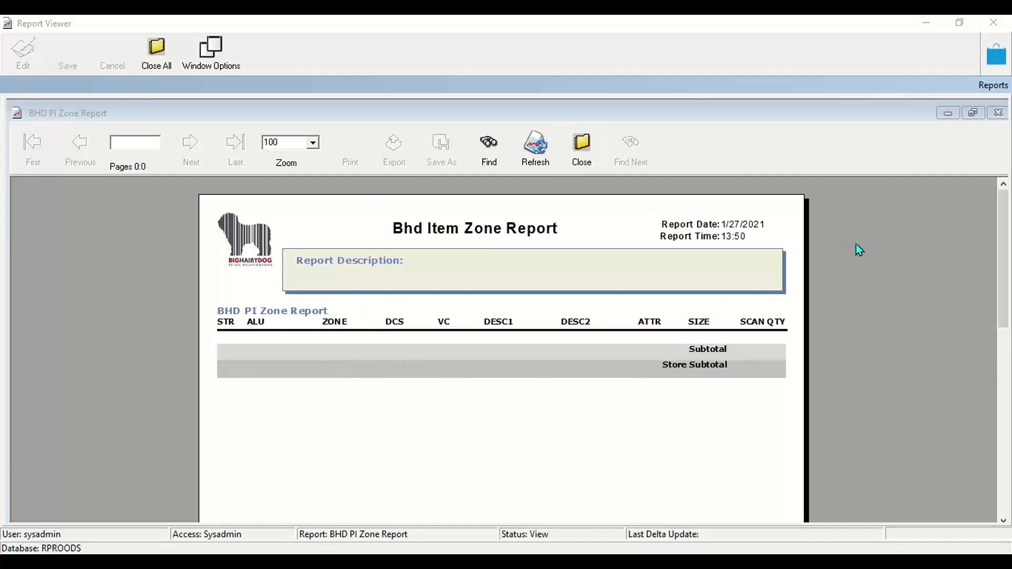
left_click(1004, 117)
left_click(486, 331)
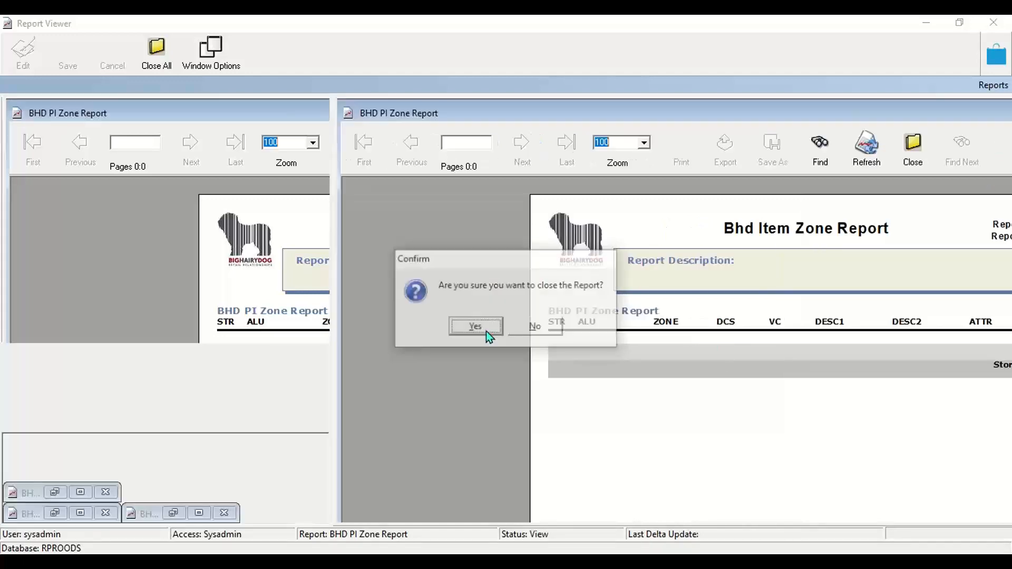
Run the custom BHD ADJ: PI Ranked Desc 1 report filtered to post dates from 12/28/2020 to 1/27/2021.
scroll(140, 185, "up", 10)
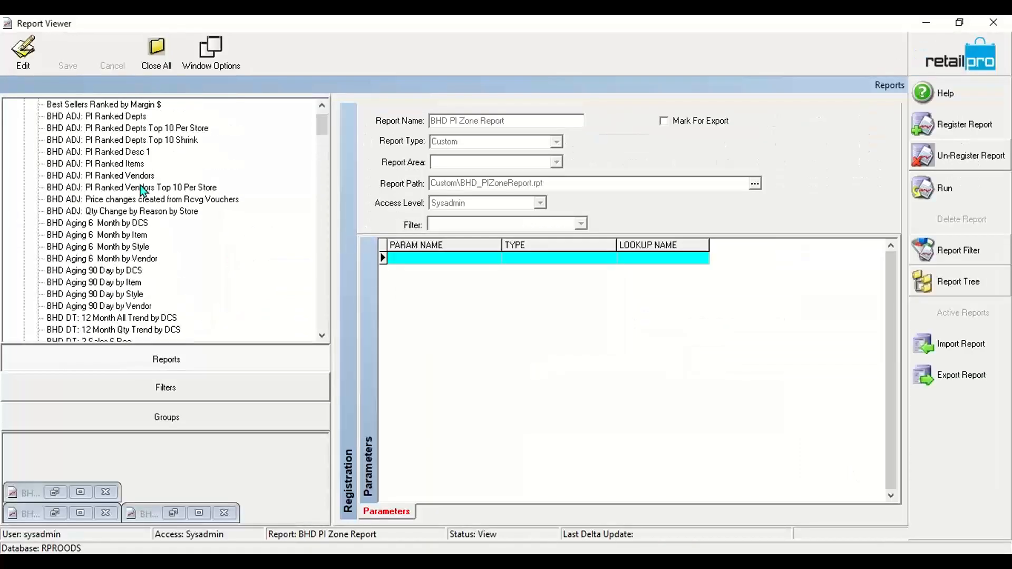
scroll(140, 184, "up", 1)
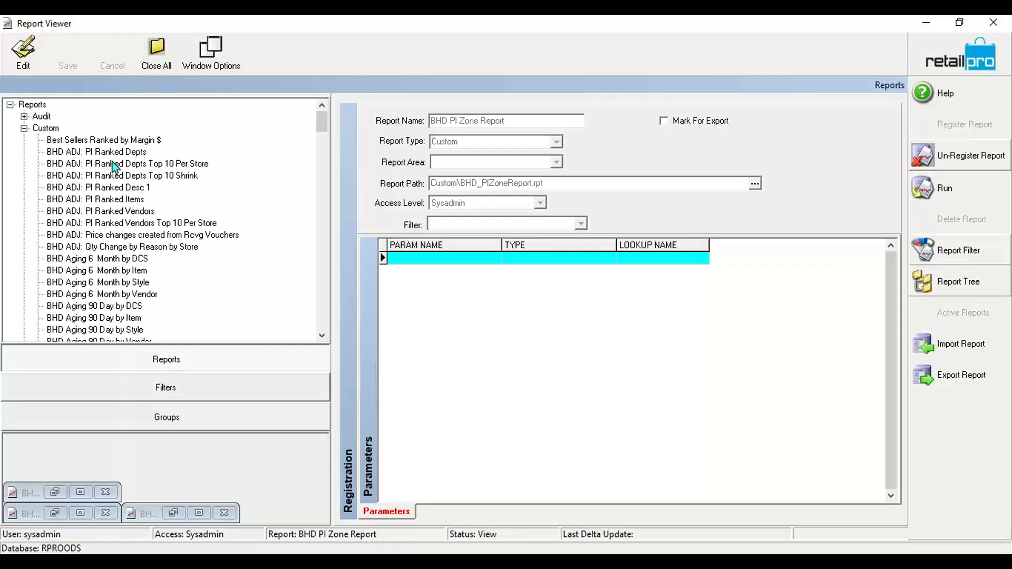
left_click(114, 165)
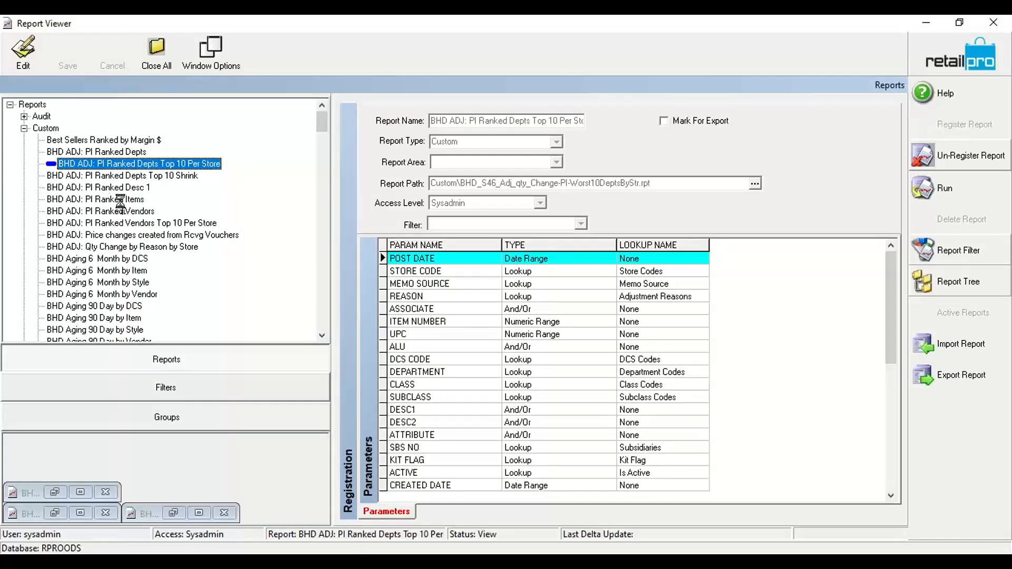
left_click(109, 188)
scroll(108, 174, "down", 1)
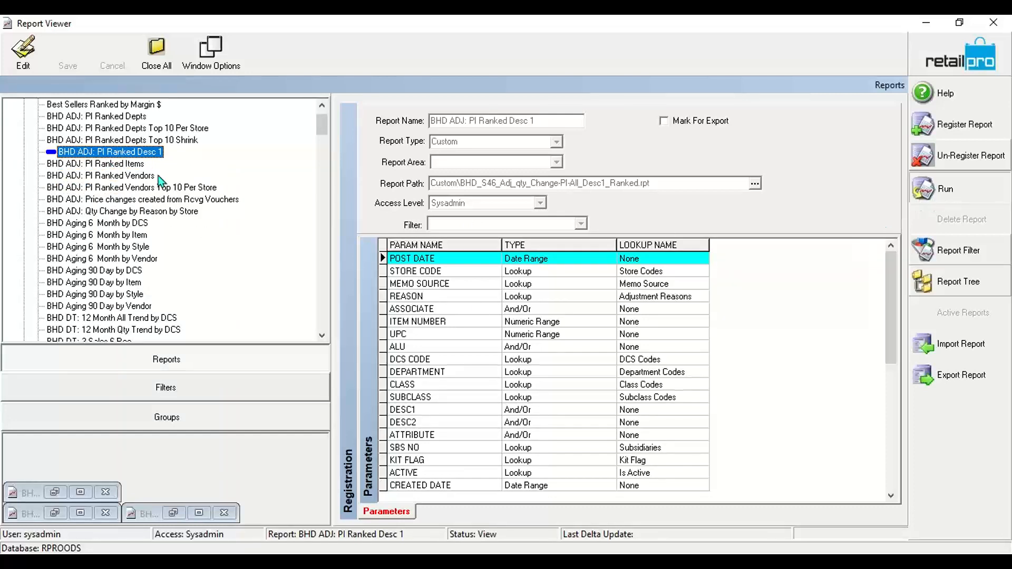
left_click(952, 251)
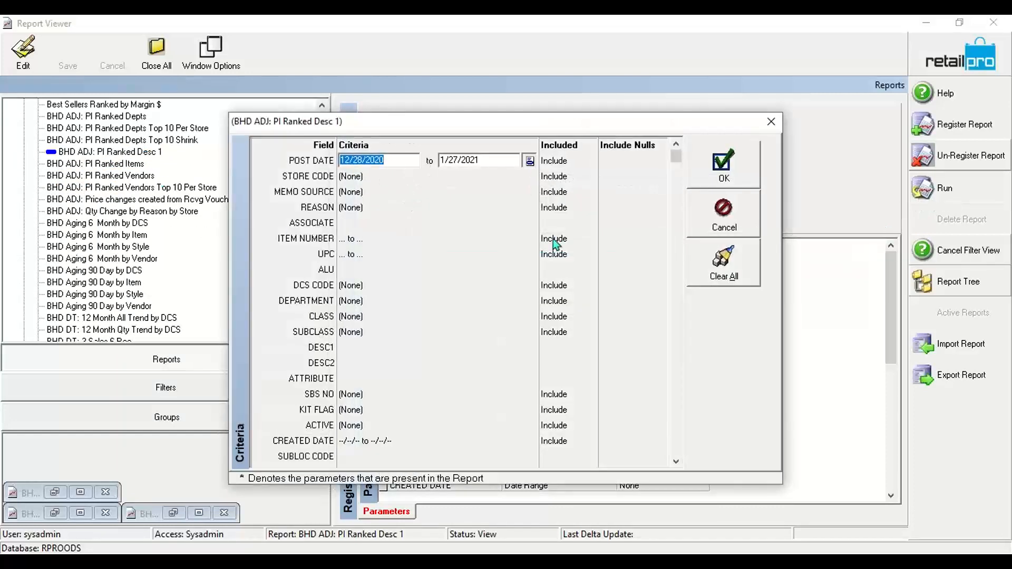
left_click(596, 382)
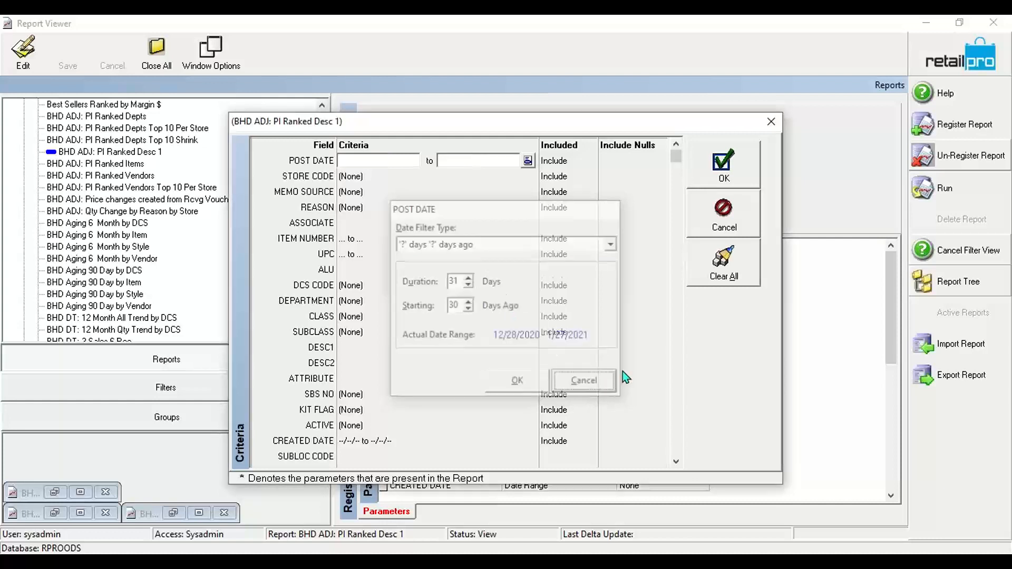
left_click(727, 175)
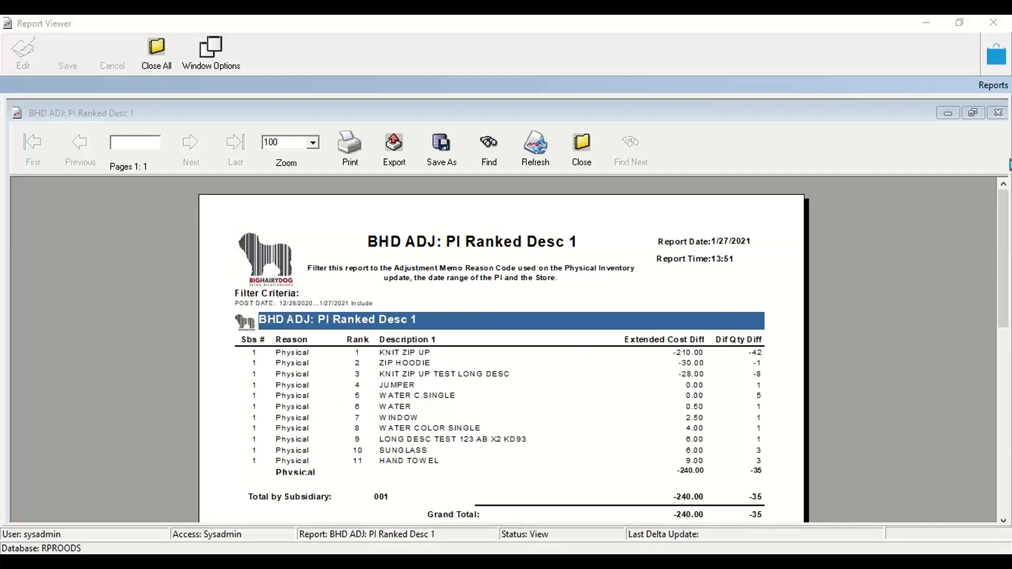
Close the PI Ranked Desc 1 report and return to Retail Pro's home screen from the adjustment memo.
left_click(999, 113)
left_click(999, 114)
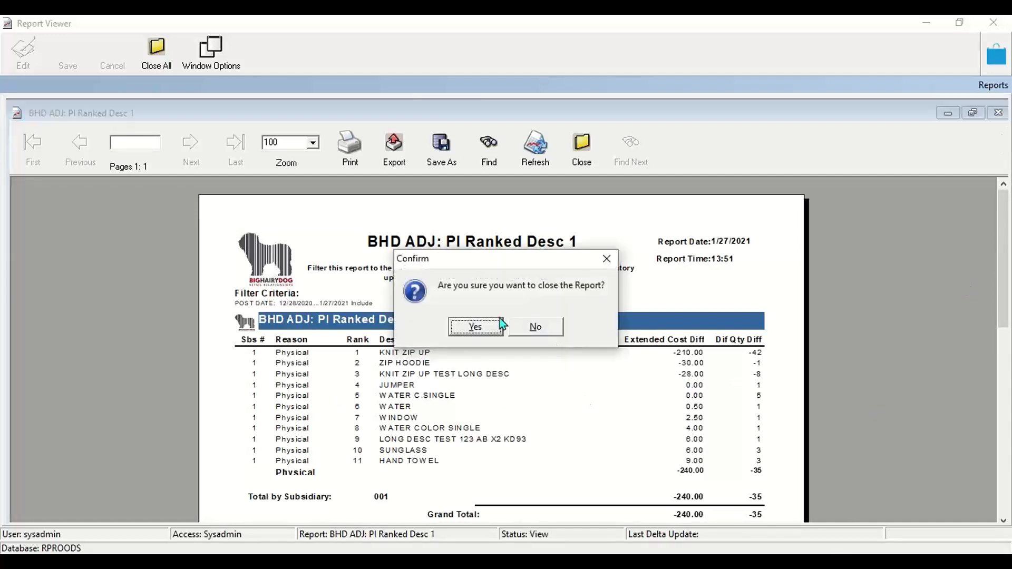
left_click(476, 327)
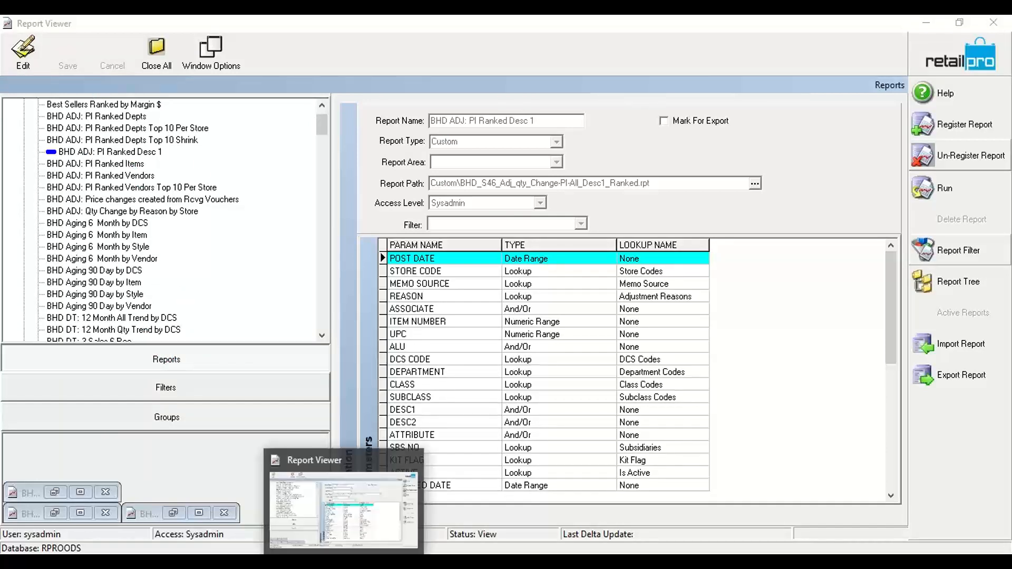
left_click(489, 562)
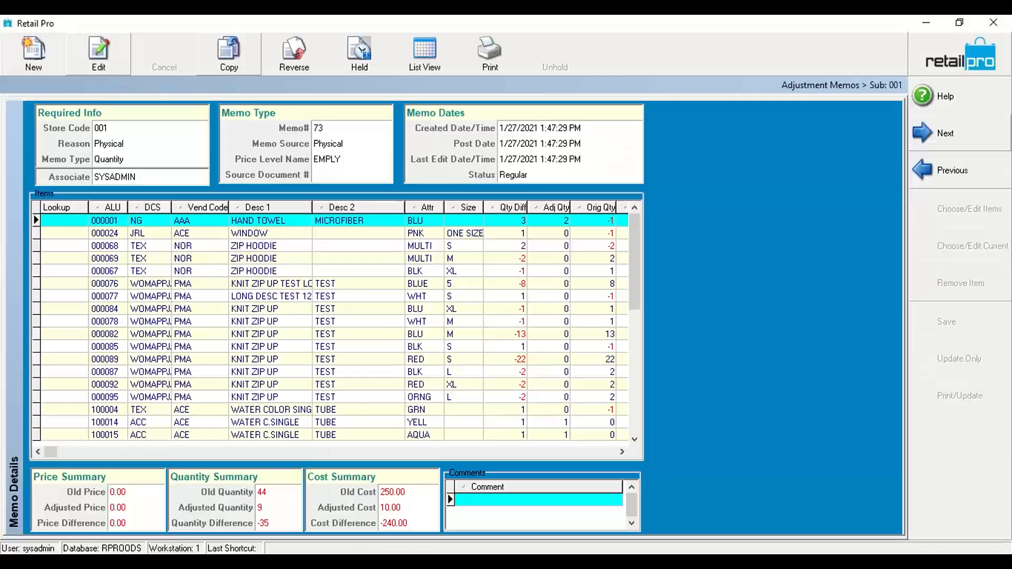
left_click(972, 49)
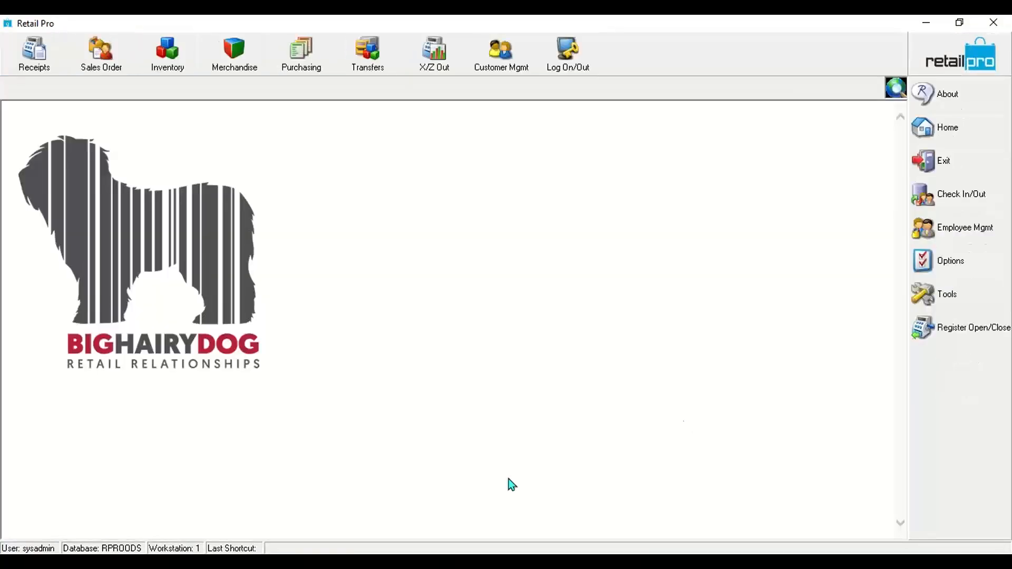
Switch to v9 PI - PT.pdf in Acrobat Reader and review the steps for preparing the PI at remote stores.
left_click(458, 562)
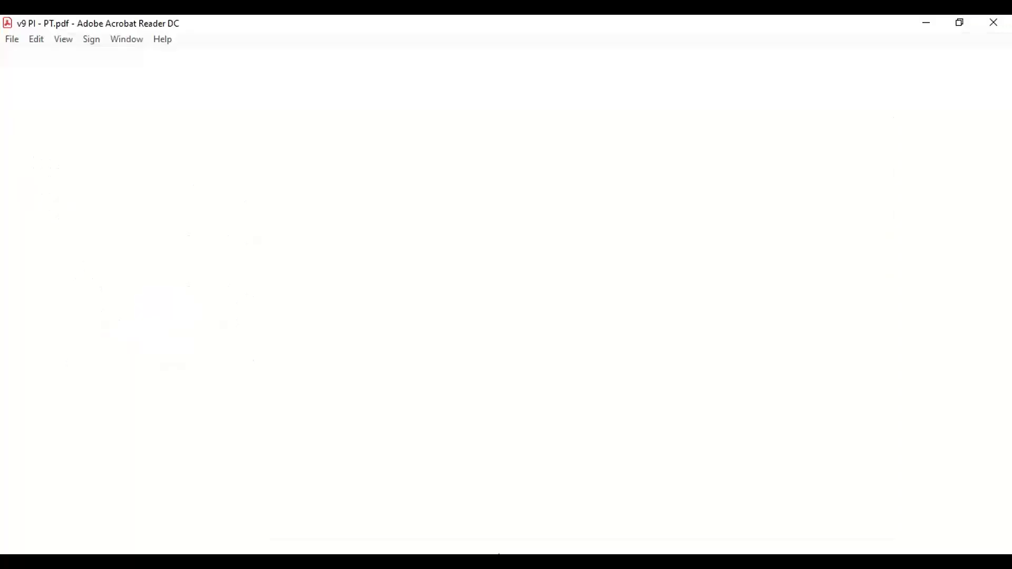
scroll(472, 396, "down", 9)
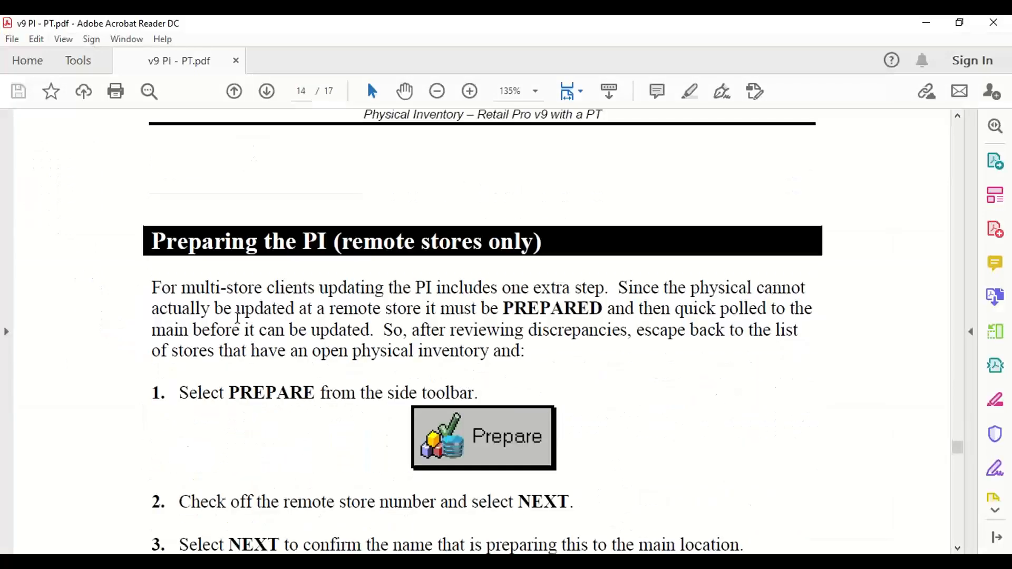
scroll(316, 325, "down", 6)
scroll(315, 320, "up", 4)
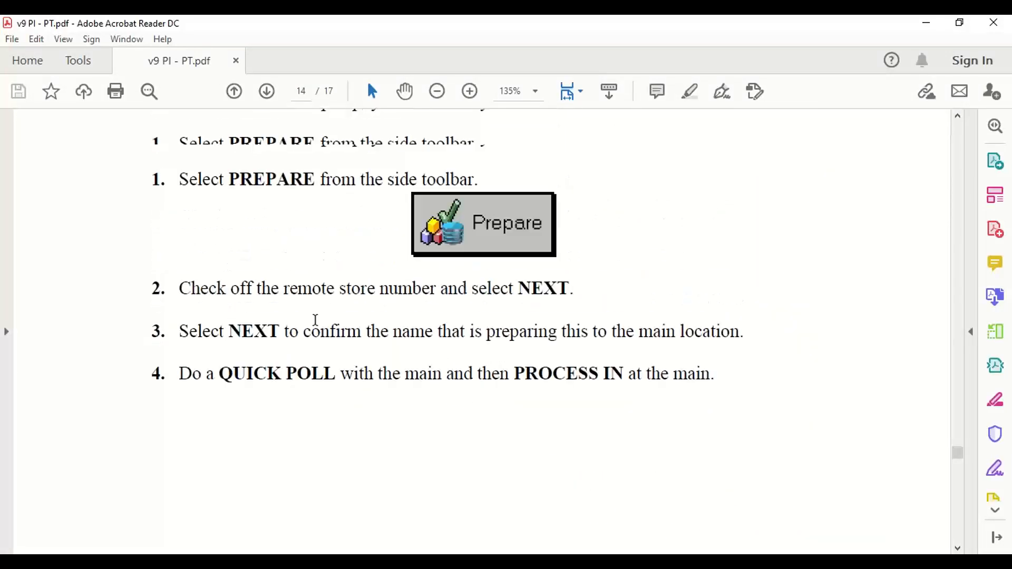
scroll(457, 350, "up", 4)
scroll(457, 346, "down", 1)
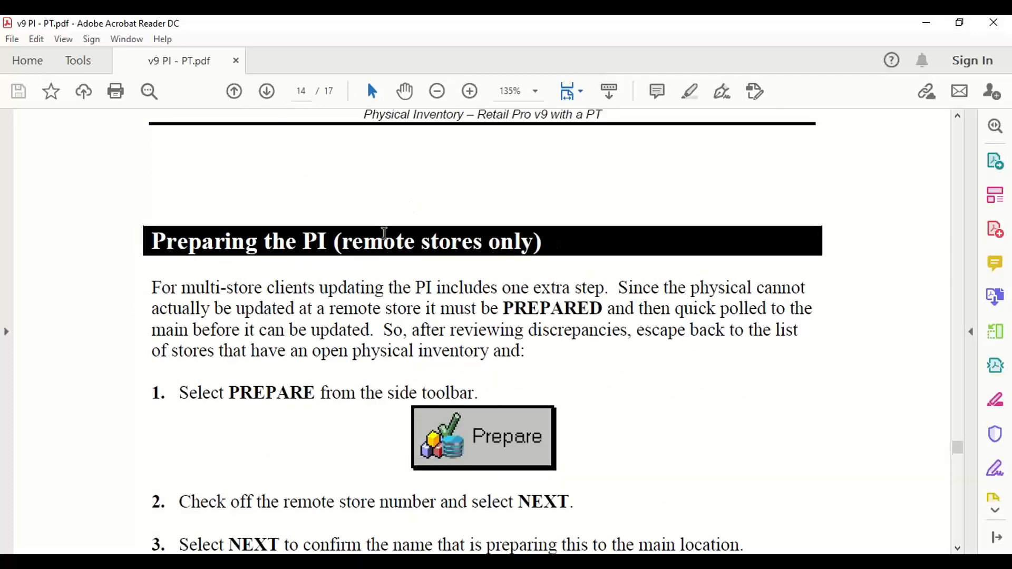
scroll(464, 463, "down", 1)
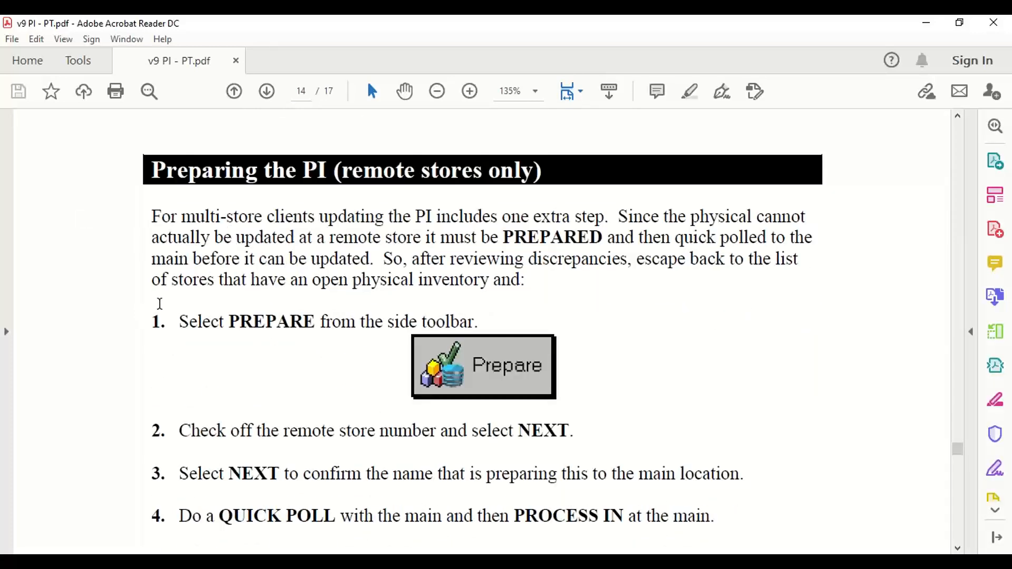
left_click_drag(160, 304, 651, 434)
scroll(663, 389, "down", 1)
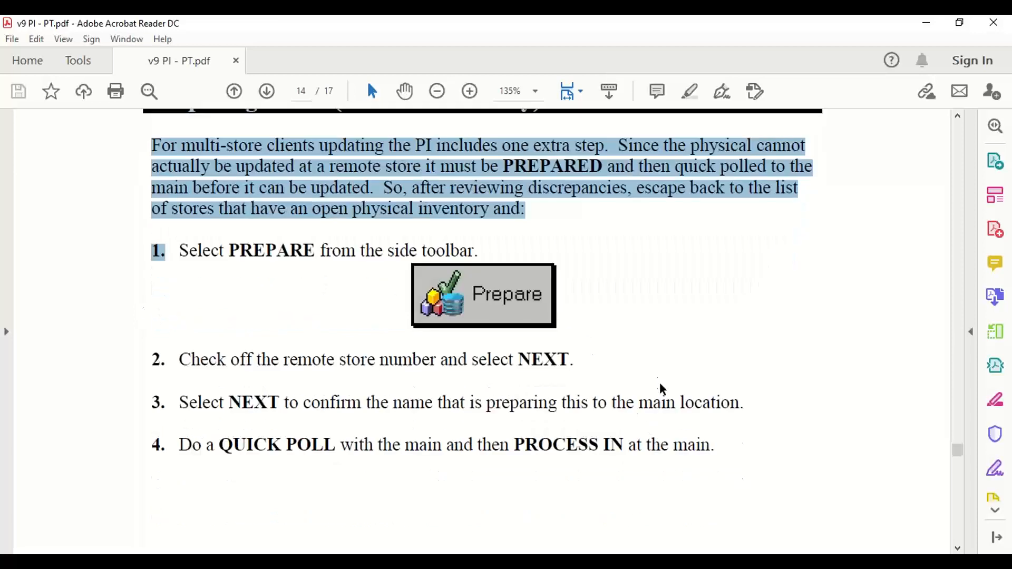
left_click_drag(202, 445, 690, 433)
Review the guide's Updating the PI section, including the store, reason and All Inventory options in the Update Inventory example.
scroll(690, 434, "down", 5)
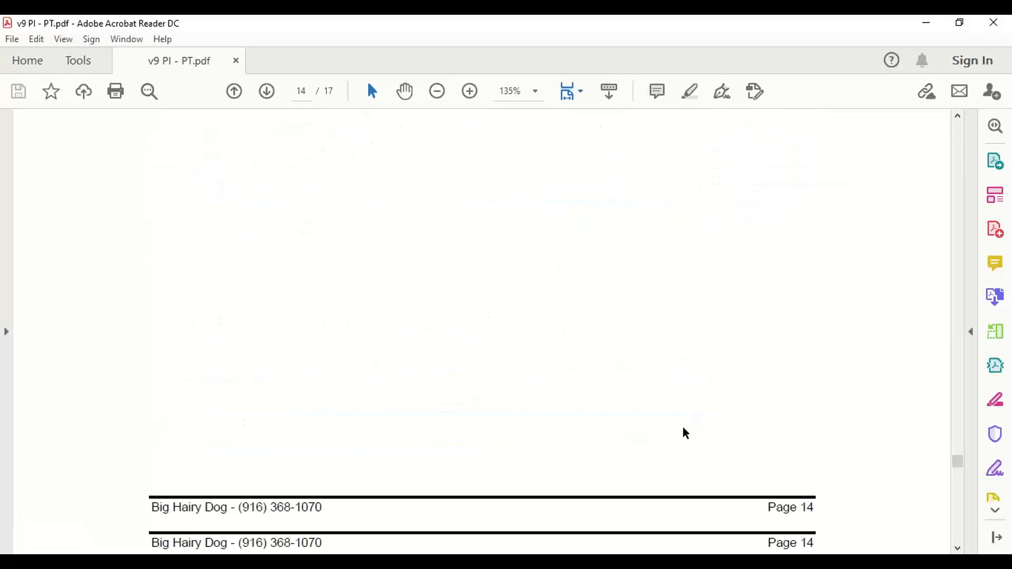
scroll(686, 433, "down", 10)
scroll(687, 430, "up", 1)
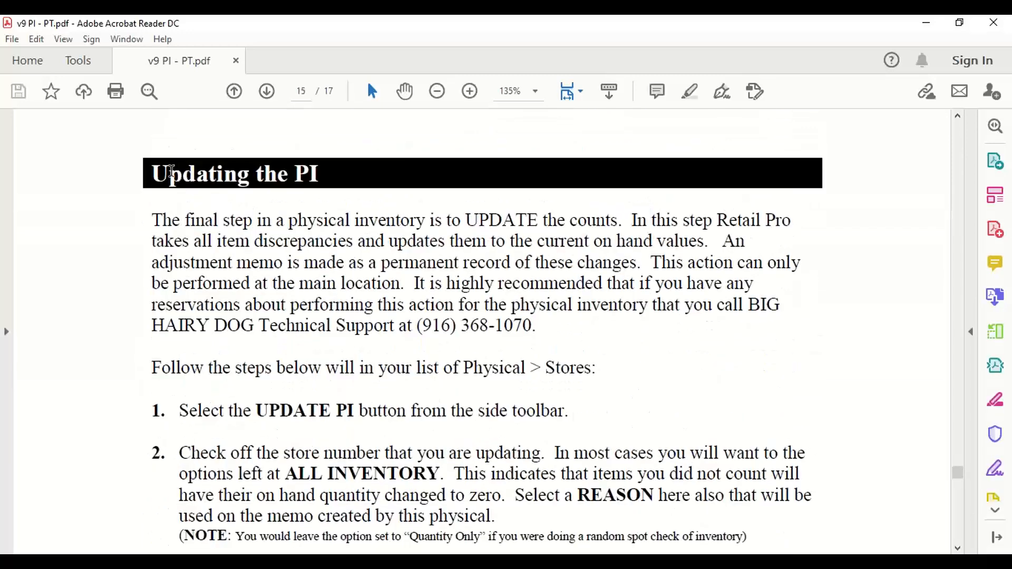
scroll(469, 312, "down", 5)
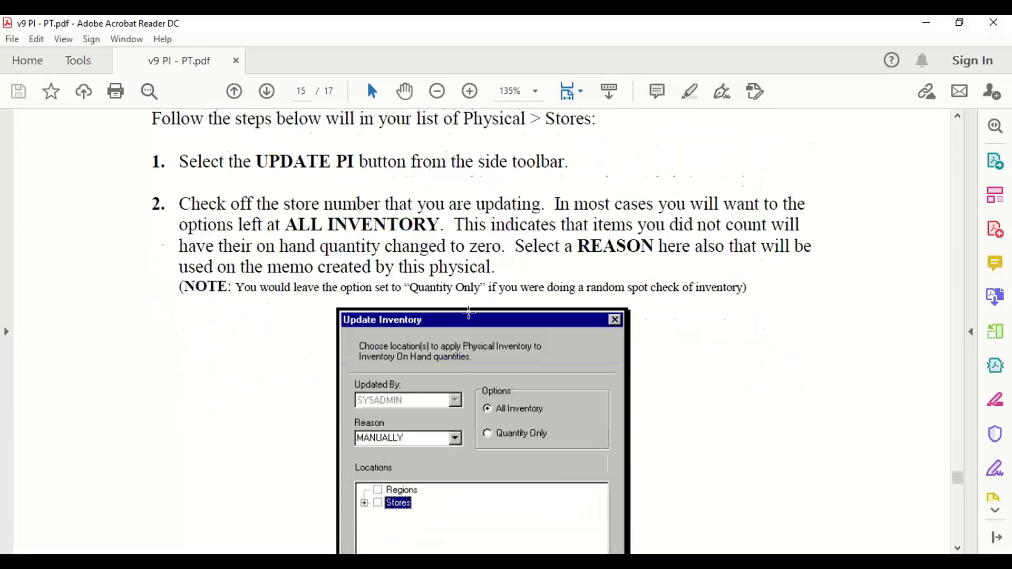
scroll(369, 211, "down", 3)
scroll(312, 214, "down", 2)
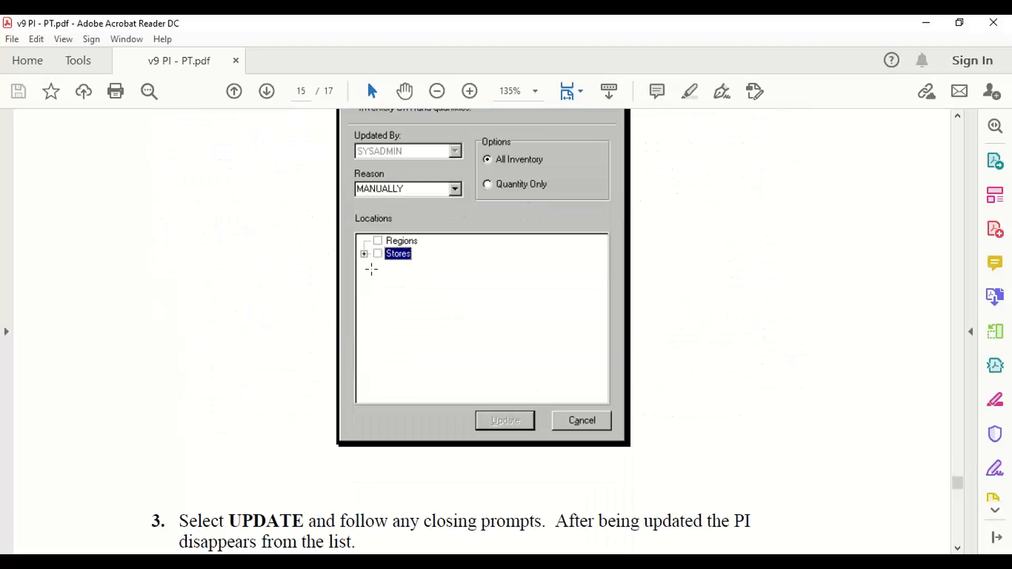
scroll(488, 411, "down", 5)
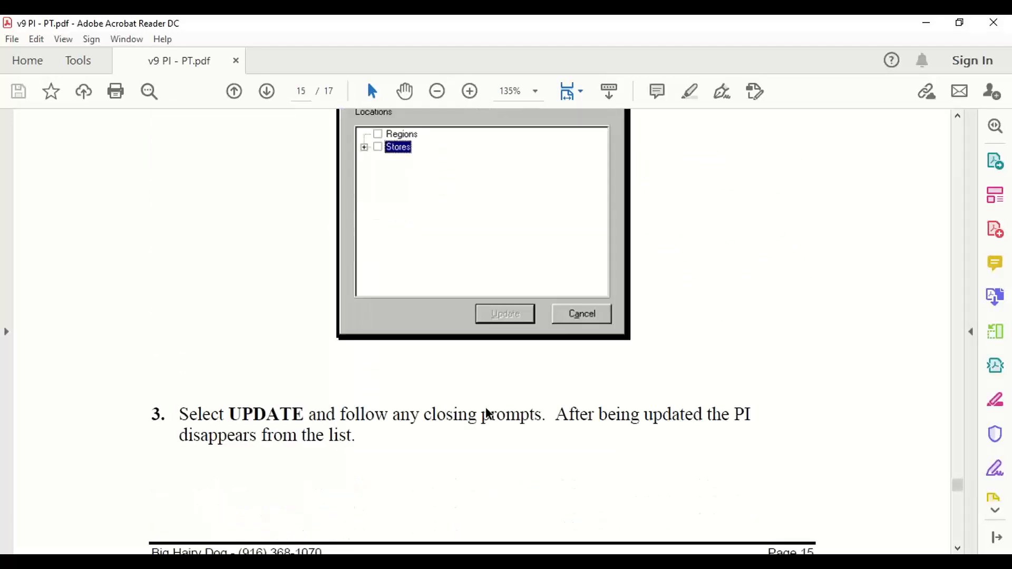
Review the guide's Retail Pro PT Functions section, from clearing files and entering data through function keys, downloading data and records count.
scroll(485, 398, "down", 9)
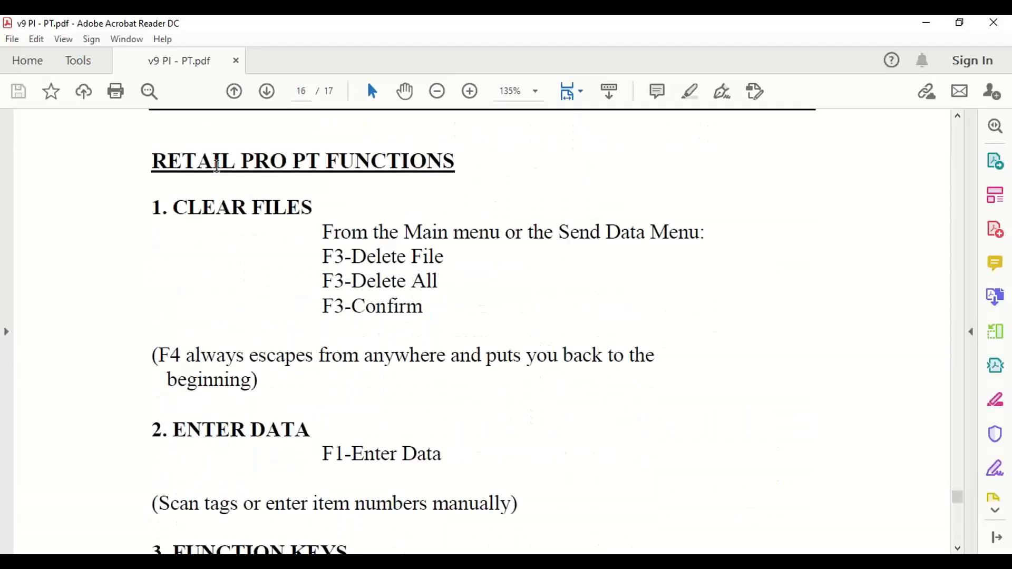
left_click_drag(153, 159, 583, 400)
left_click(596, 485)
scroll(545, 414, "up", 2)
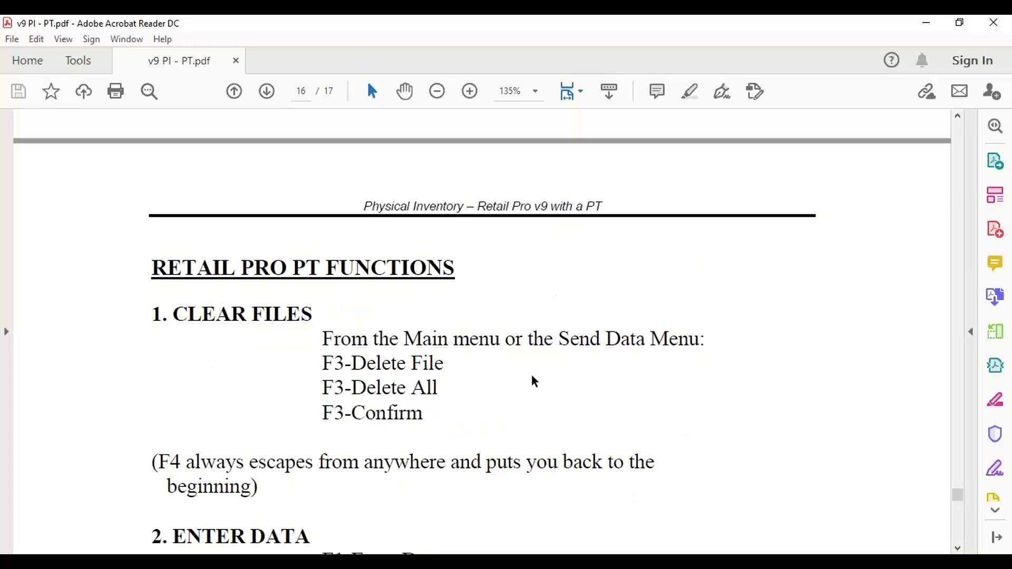
scroll(532, 282, "down", 1)
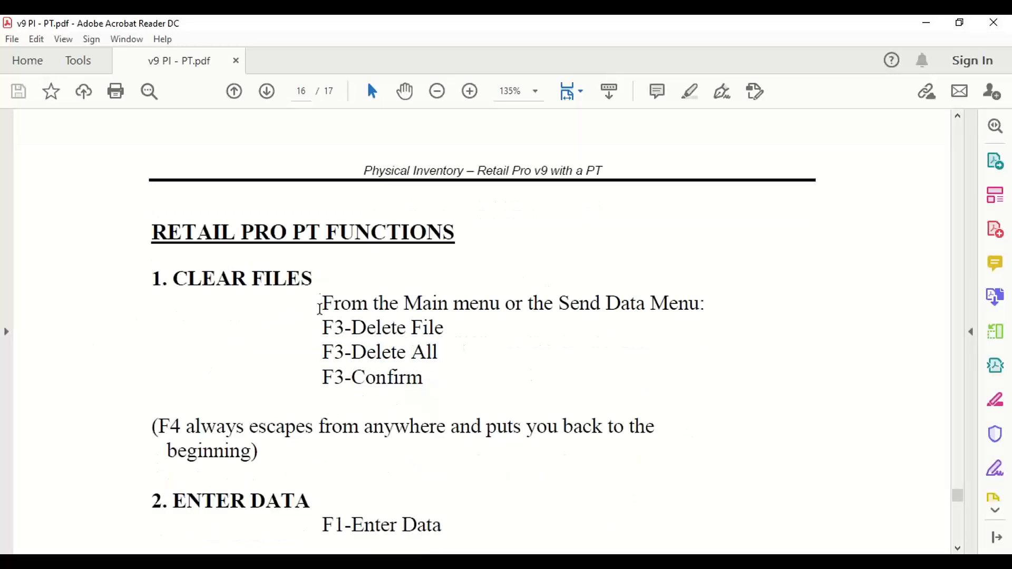
left_click_drag(322, 303, 709, 490)
scroll(384, 350, "down", 4)
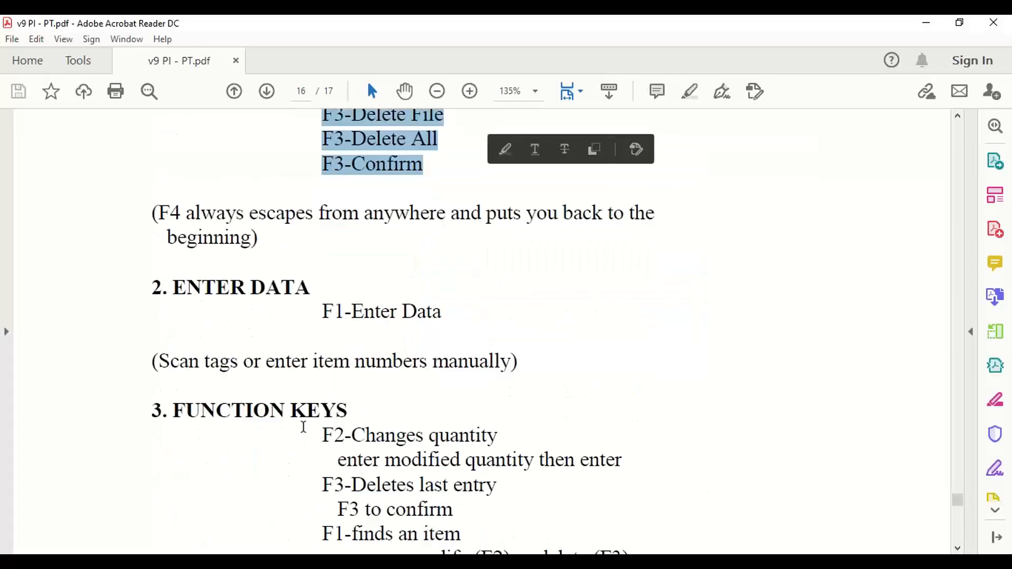
scroll(514, 356, "down", 8)
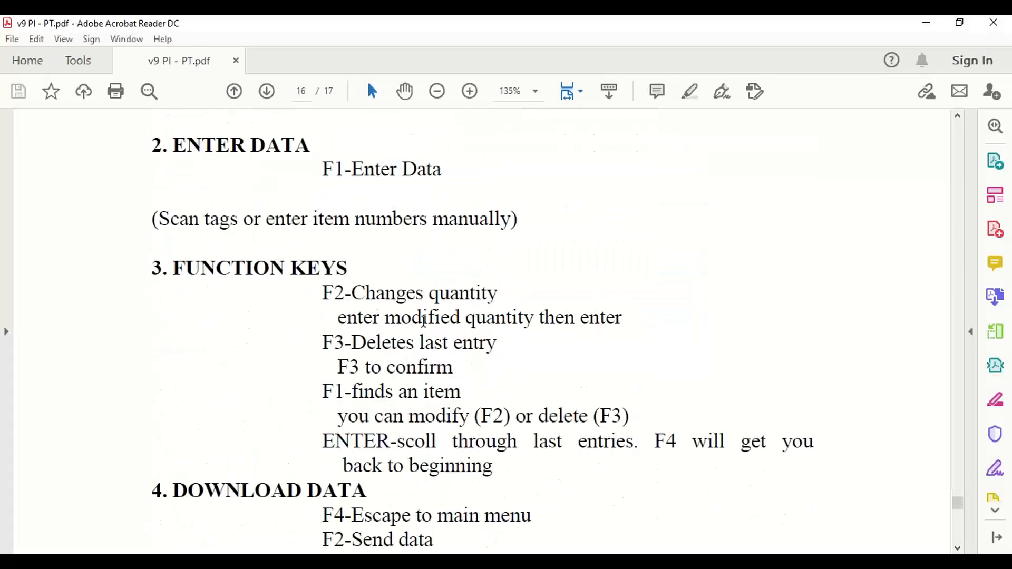
scroll(388, 327, "down", 10)
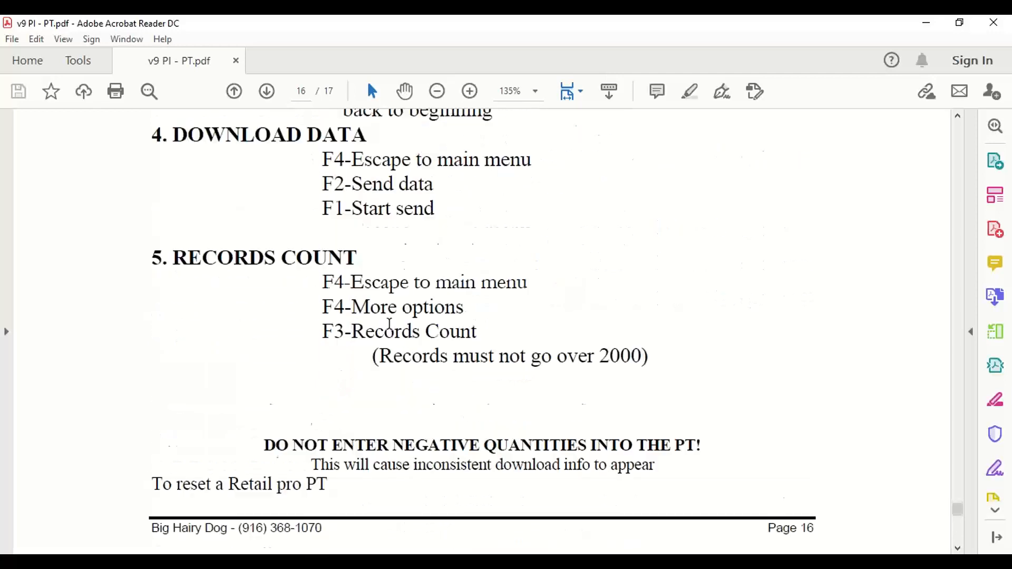
scroll(394, 320, "down", 12)
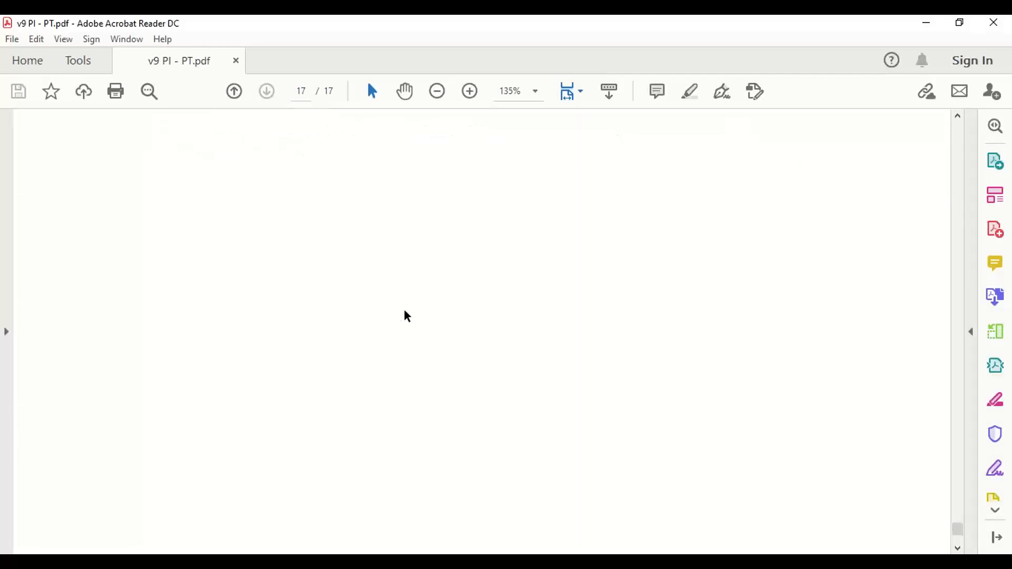
Switch to BHD - Physical Inventory.doc in Word and enter the contact's first name on a new line below the Documents Referenced list.
left_click(926, 21)
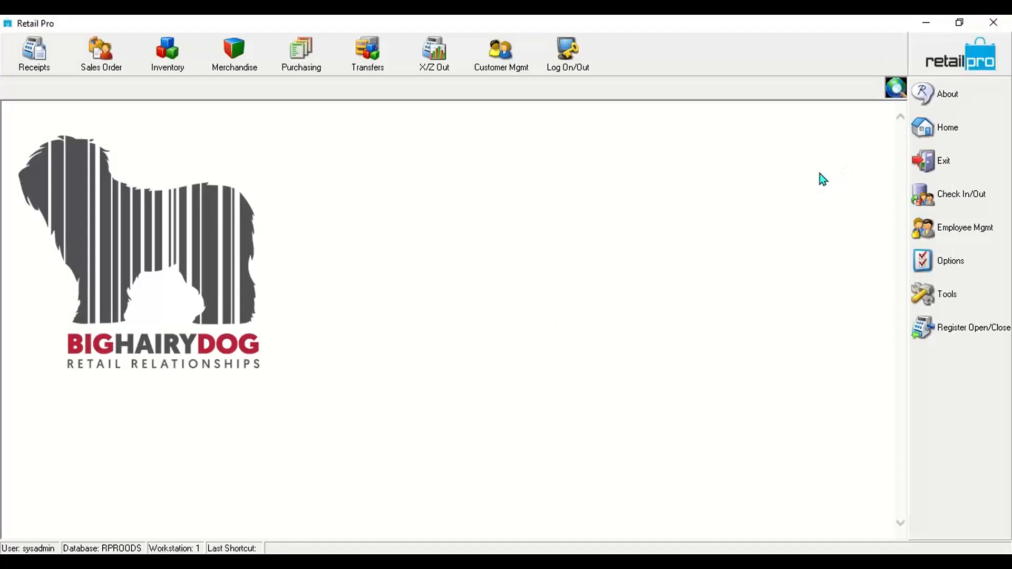
left_click(953, 101)
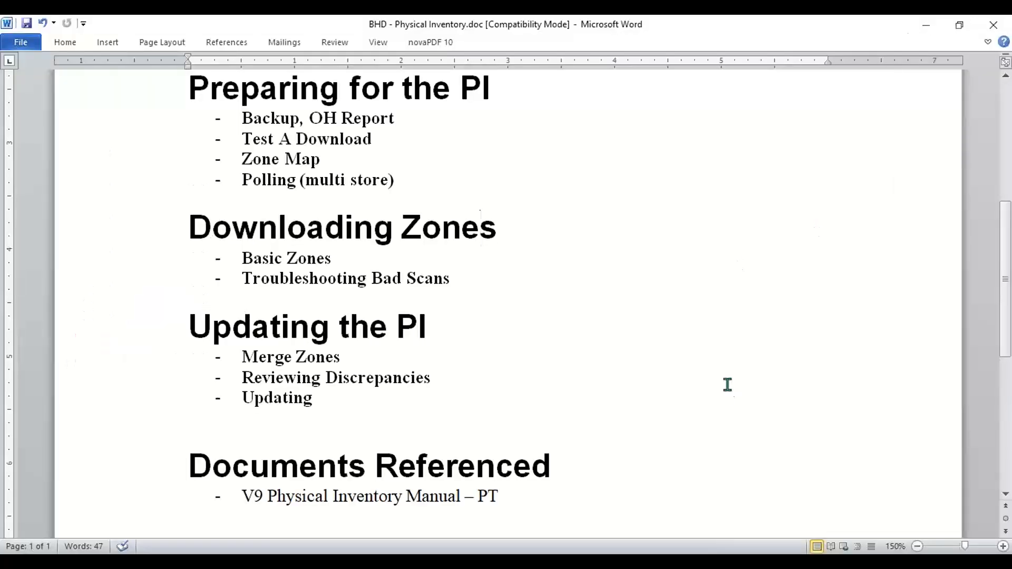
scroll(728, 384, "down", 5)
left_click(537, 321)
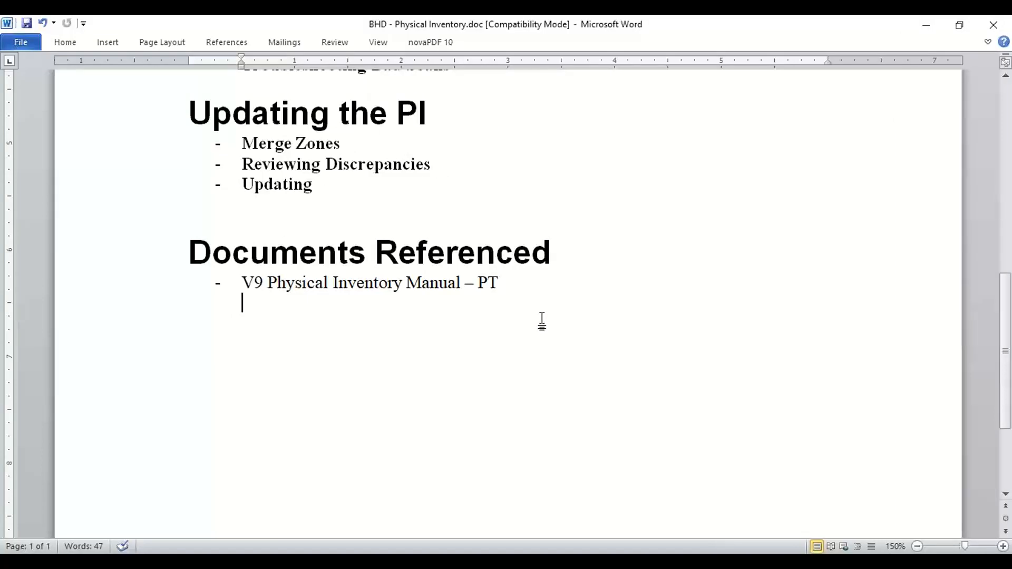
key("Return")
type("Liz")
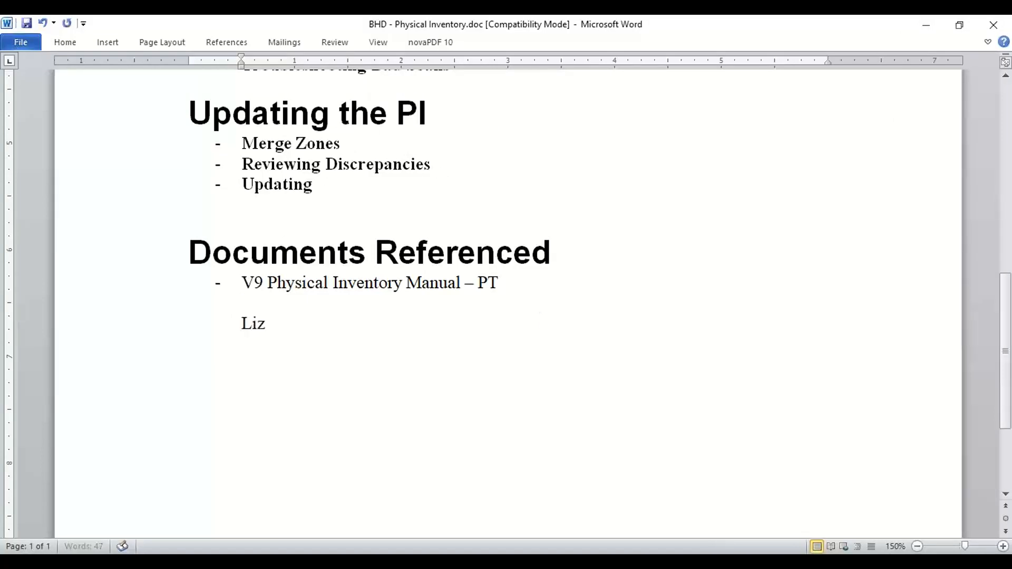